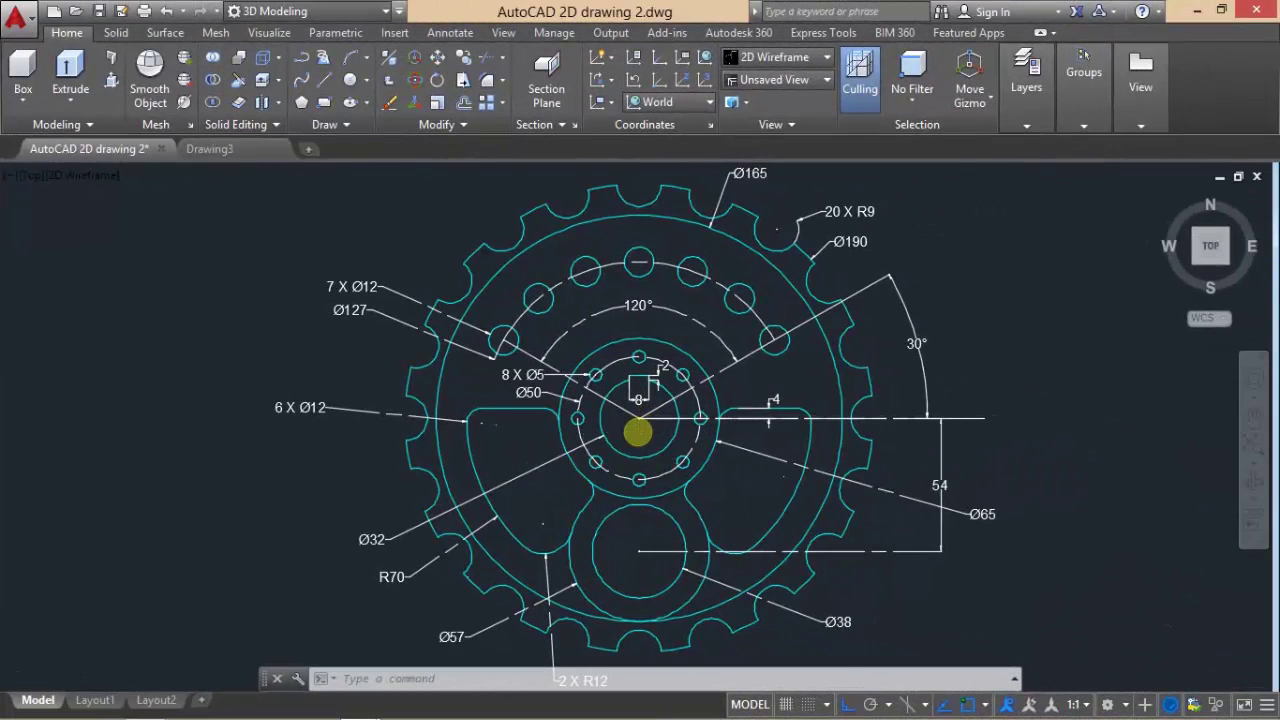
- Zoom around the sprocket reference drawing, then switch to the blank Drawing3 file
scroll(638, 432, down, 2)
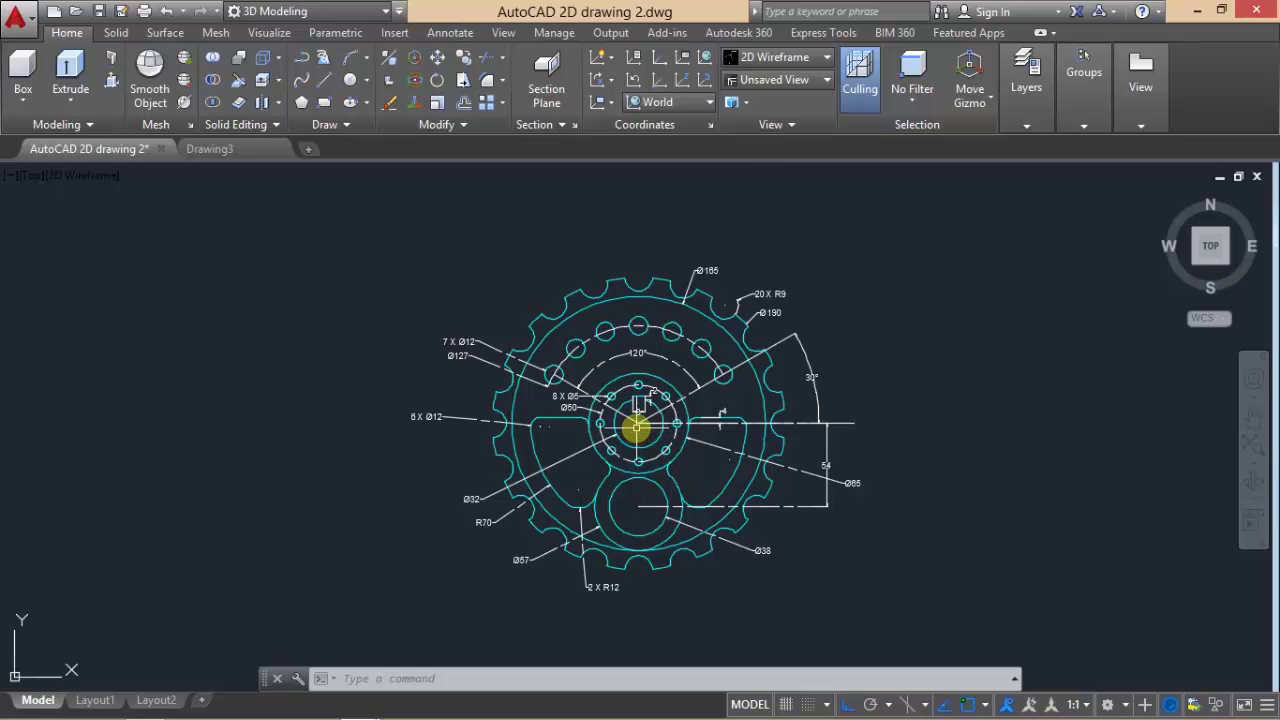
scroll(637, 428, up, 2)
scroll(619, 428, up, 3)
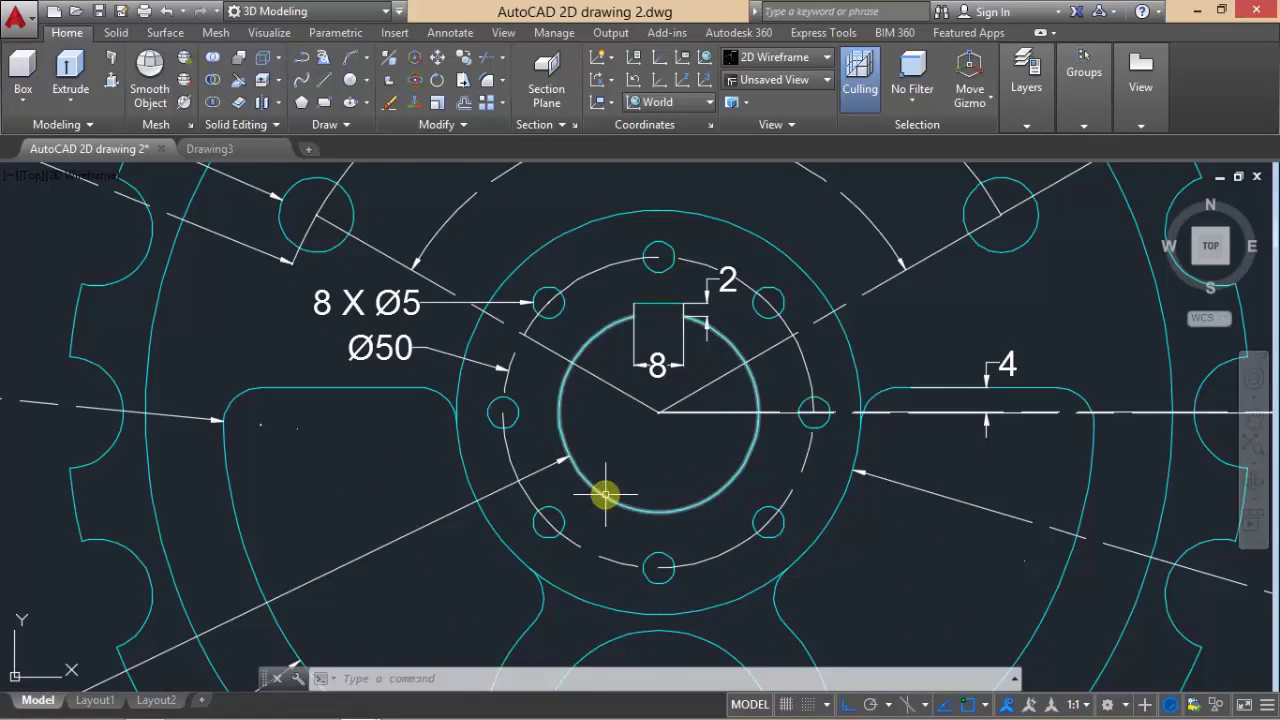
scroll(573, 462, down, 4)
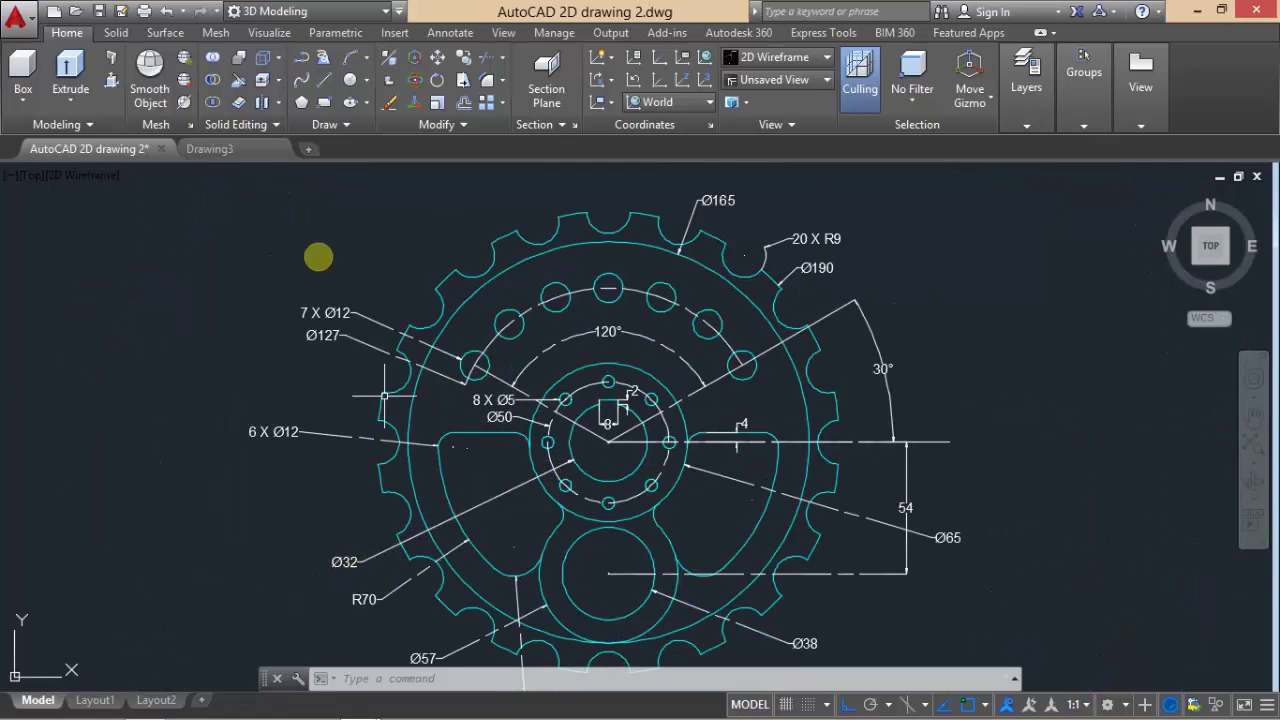
click(220, 149)
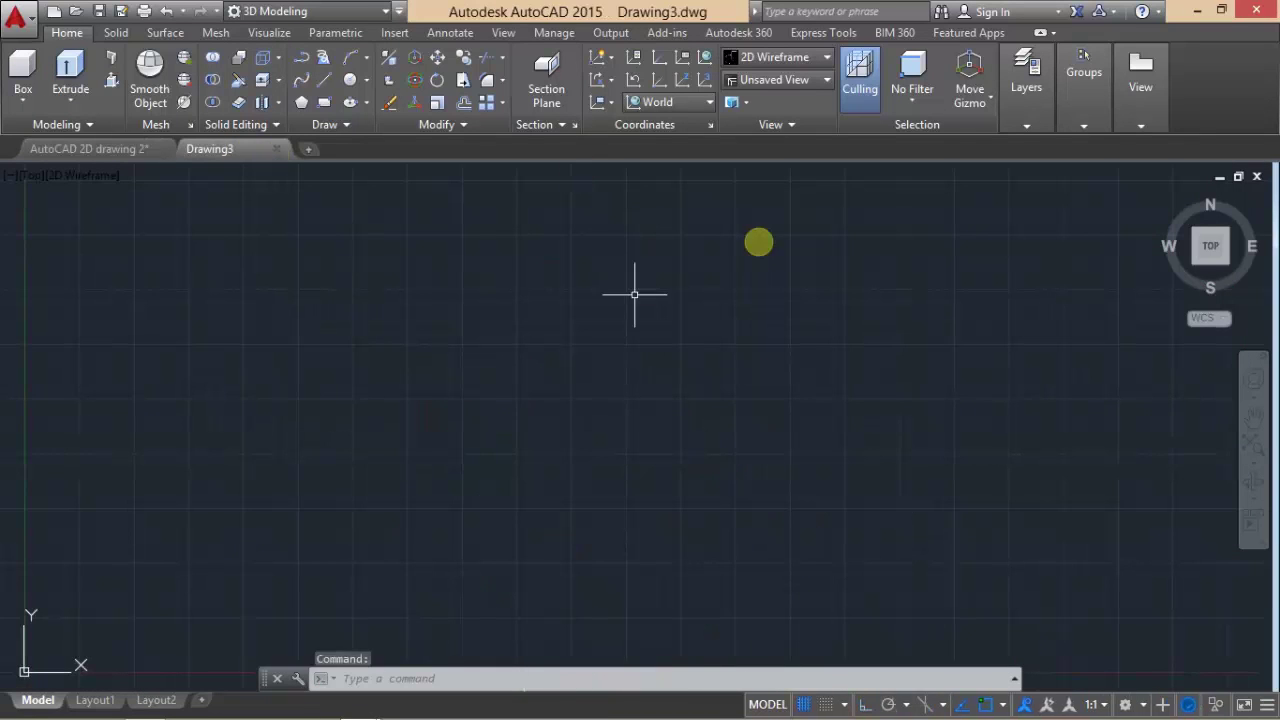
- Draw a circle of diameter 32 in Drawing3
click(350, 82)
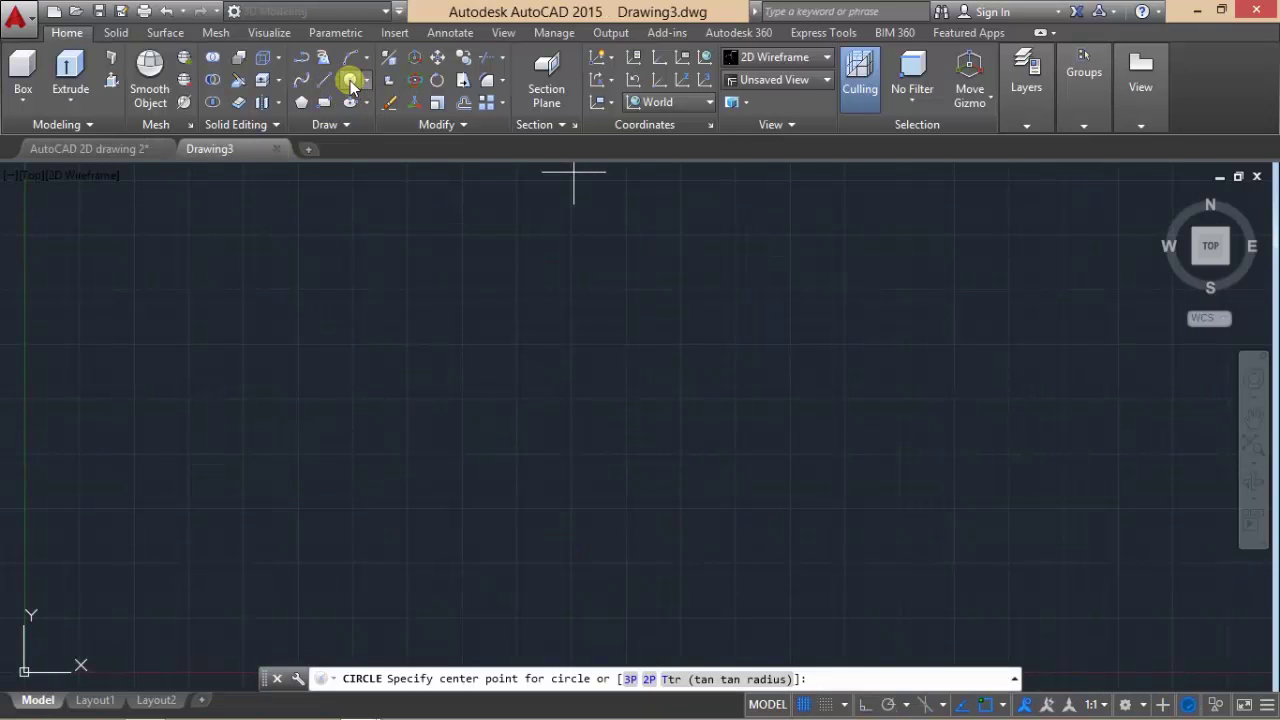
click(589, 389)
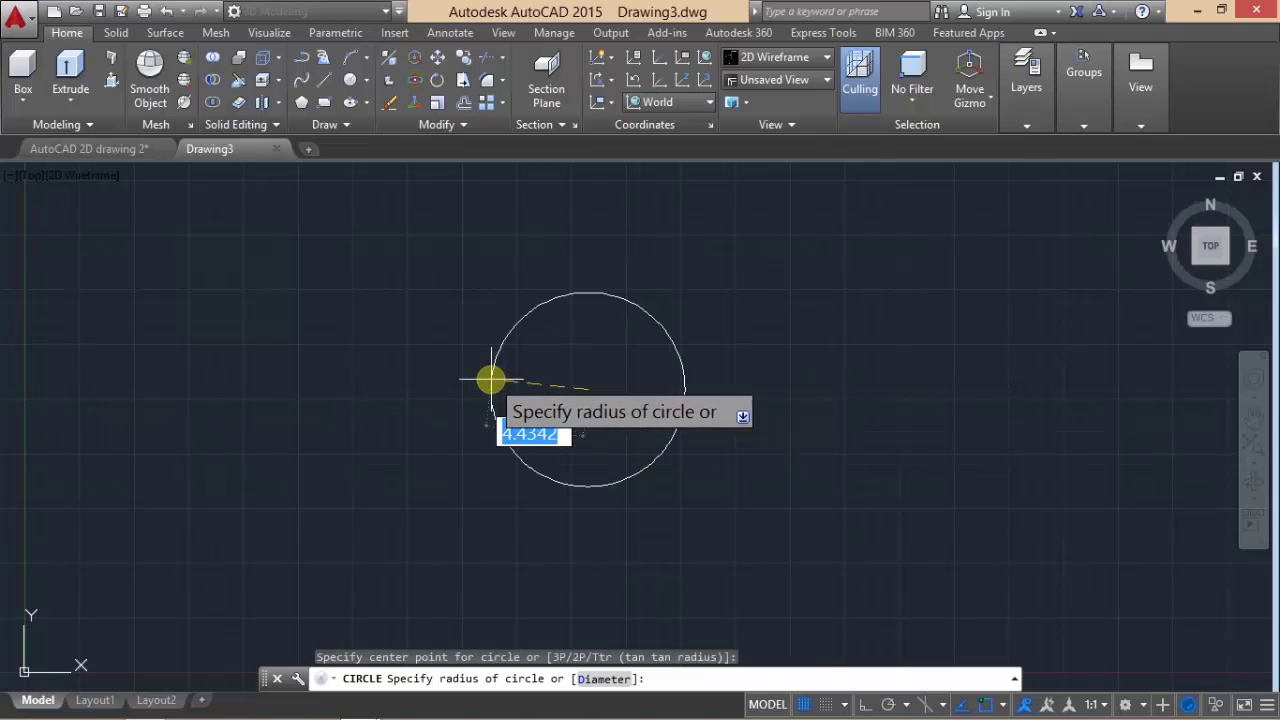
text(d)
key(Return)
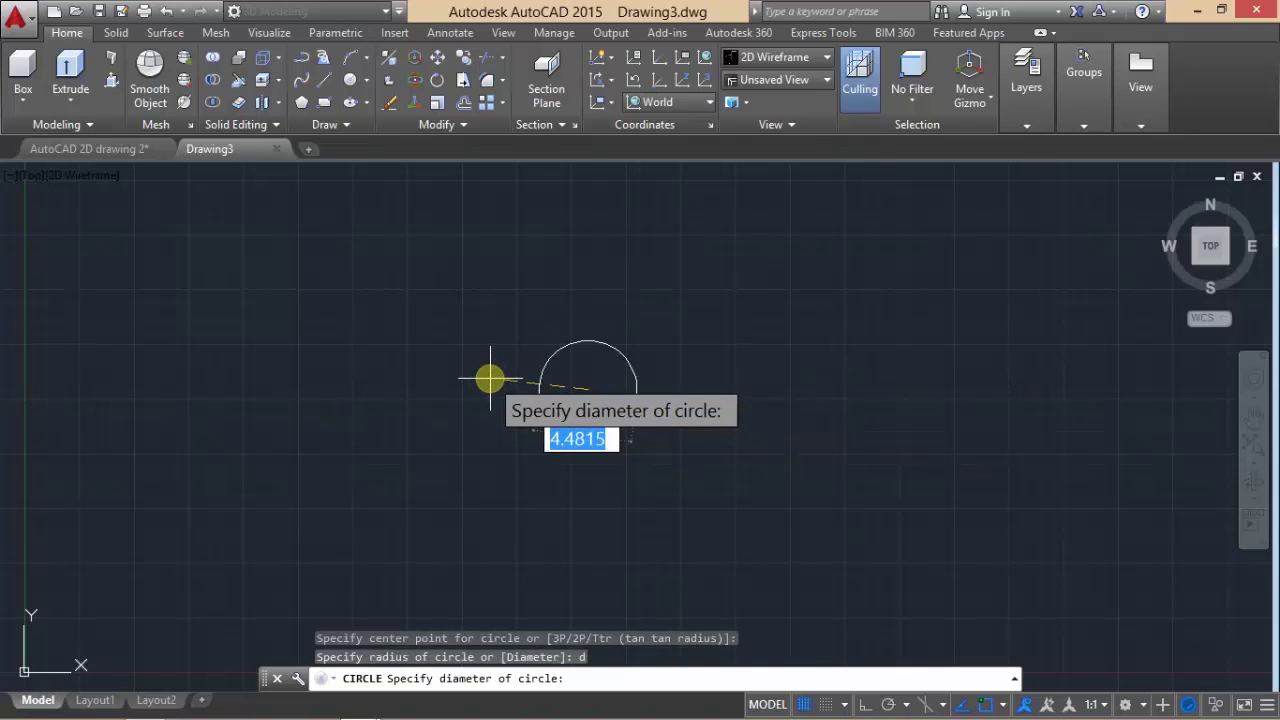
text(32)
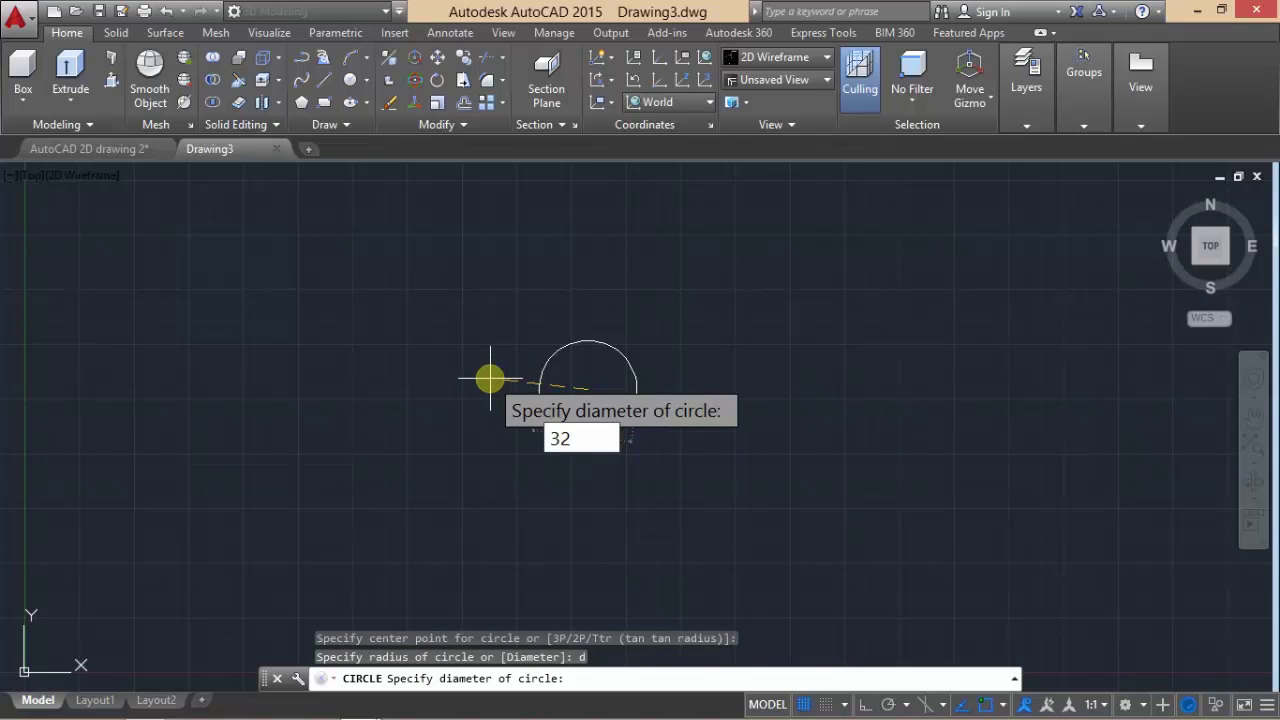
key(Return)
scroll(688, 336, down, 4)
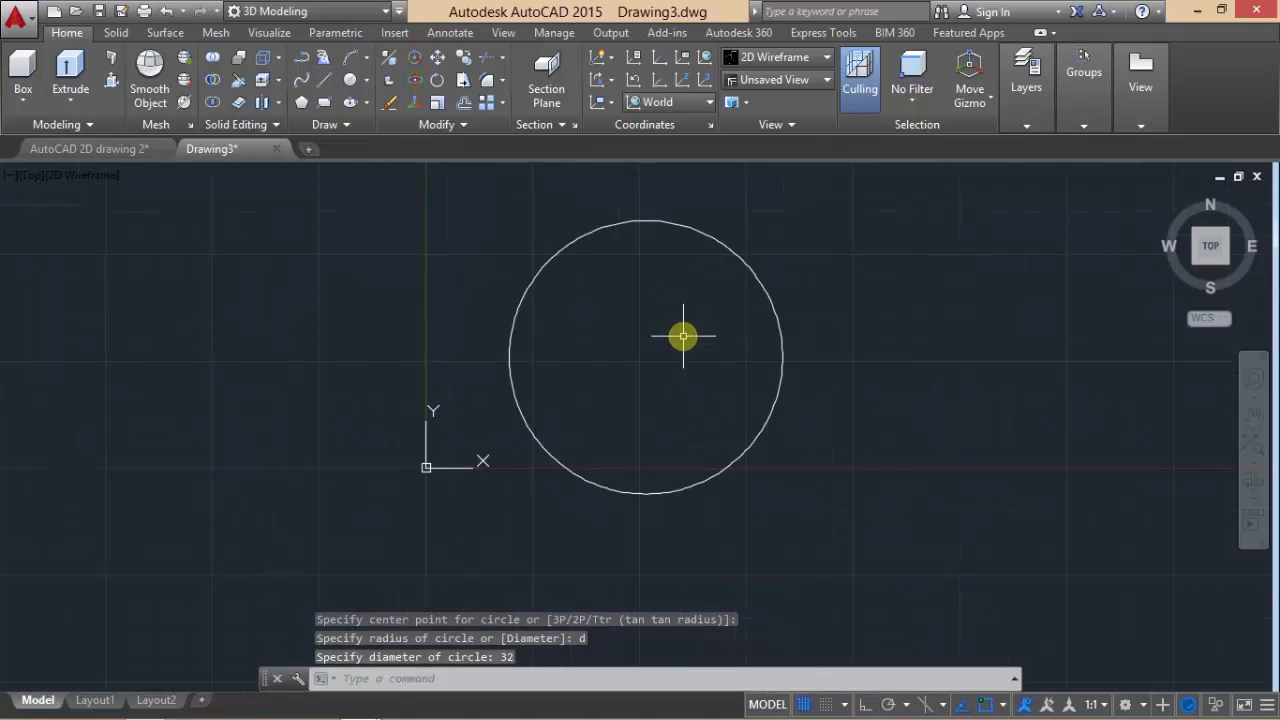
- Turn off the UCS icon's Origin setting and return to the sprocket reference drawing
right_click(432, 468)
mouse_move(508, 455)
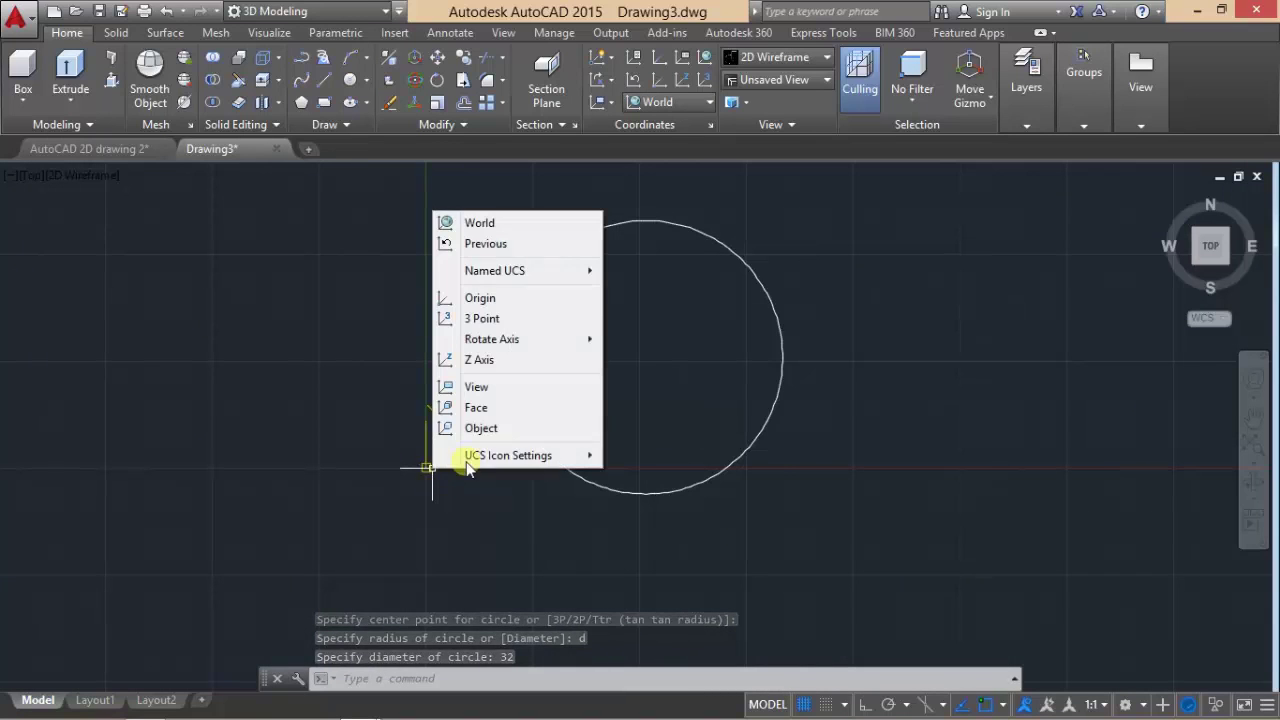
click(670, 457)
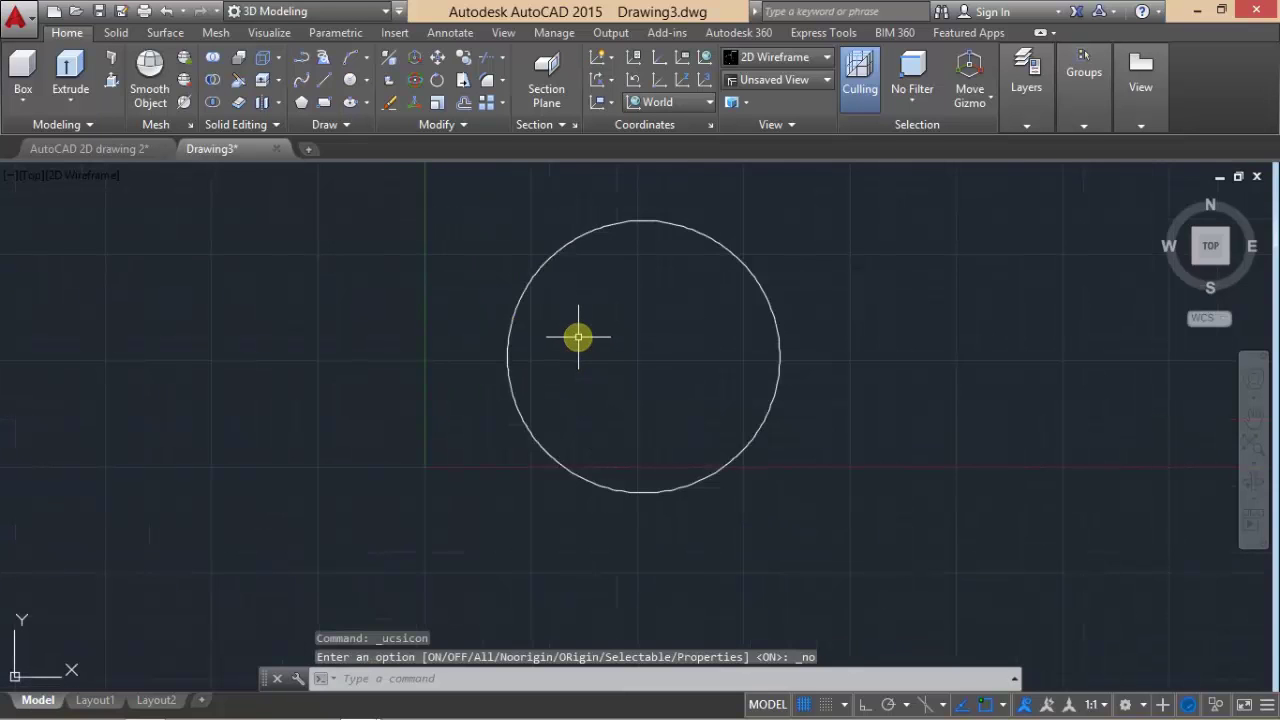
click(100, 148)
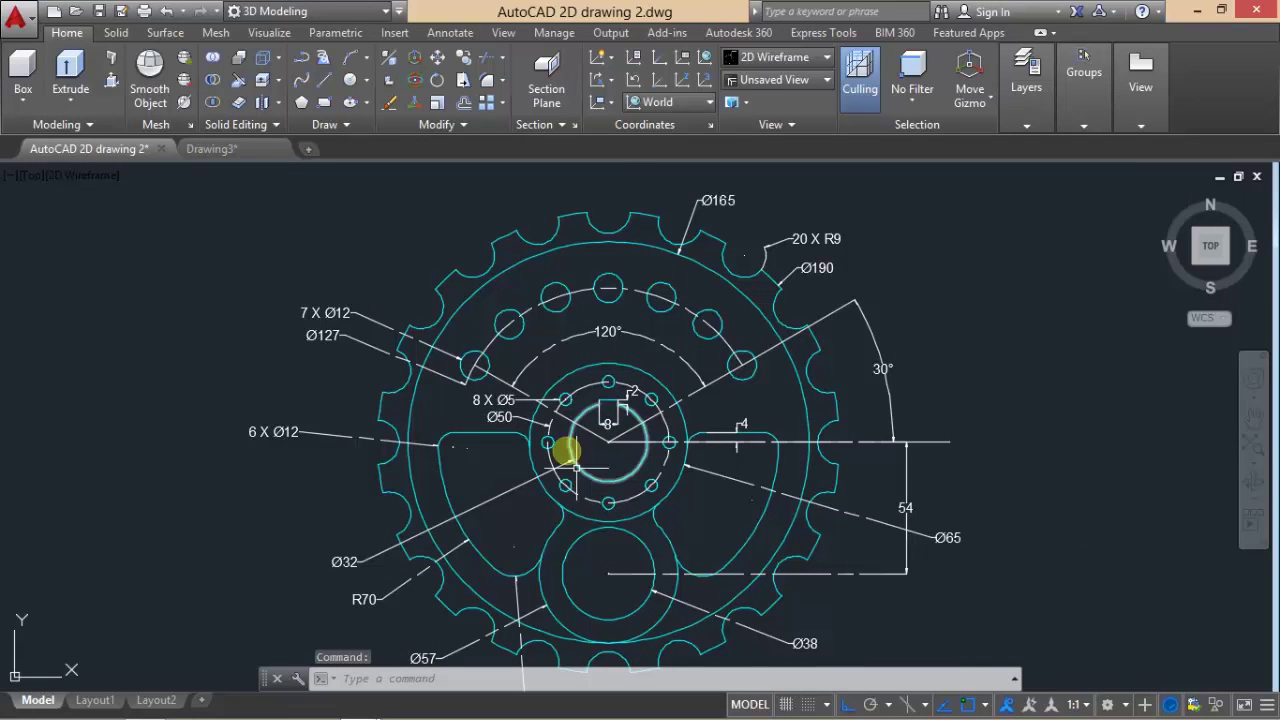
- Zoom in on the keyway to read its 8 width and 2 depth, then return to Drawing3
scroll(595, 406, up, 5)
scroll(505, 419, up, 4)
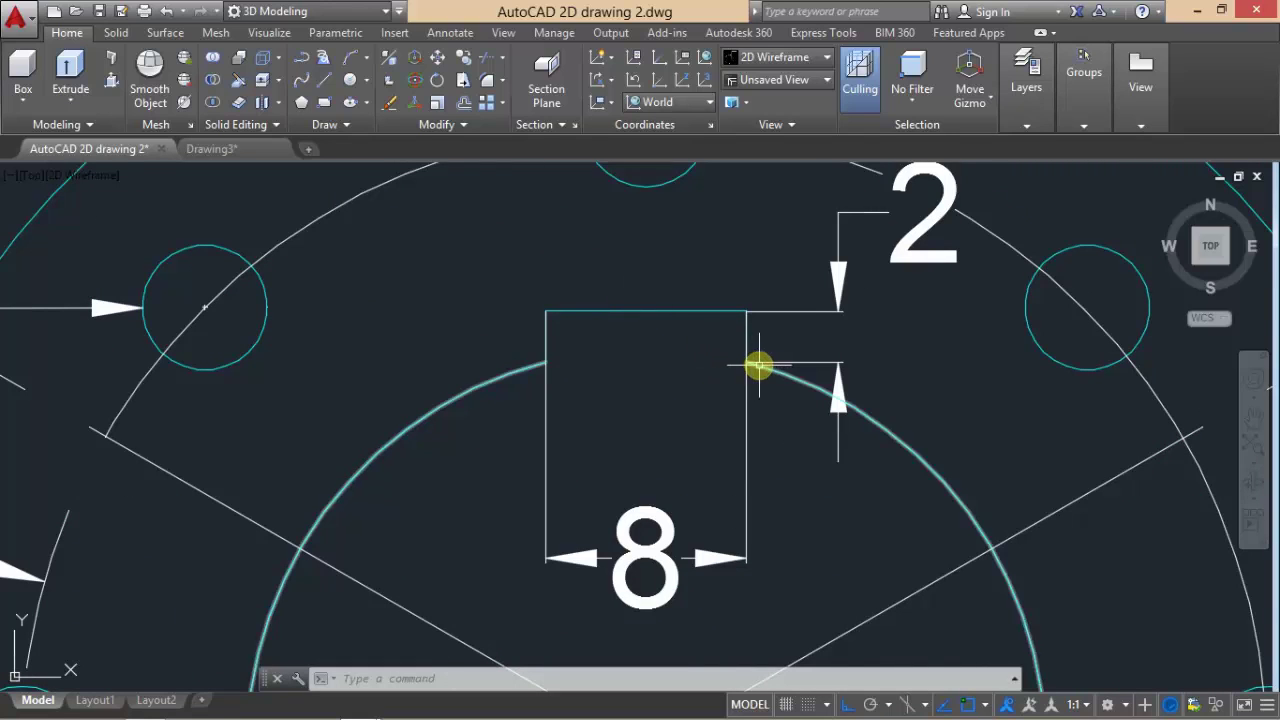
scroll(759, 366, down, 2)
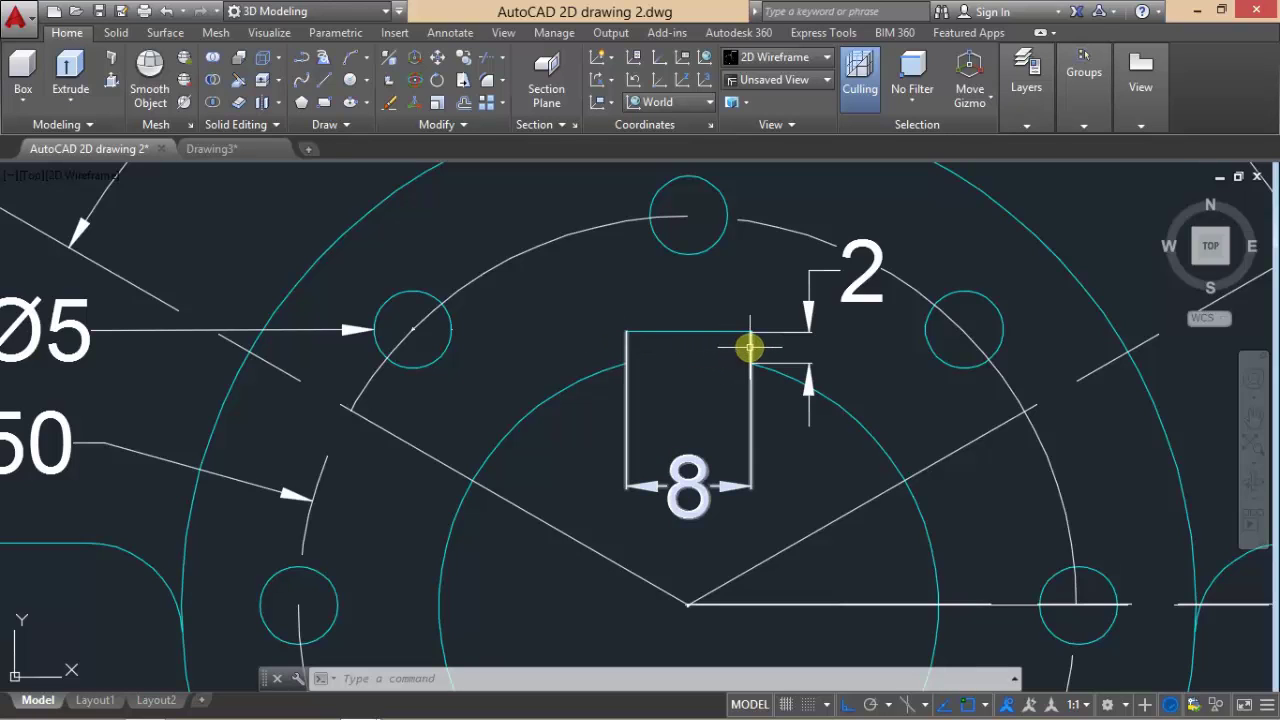
scroll(705, 370, down, 4)
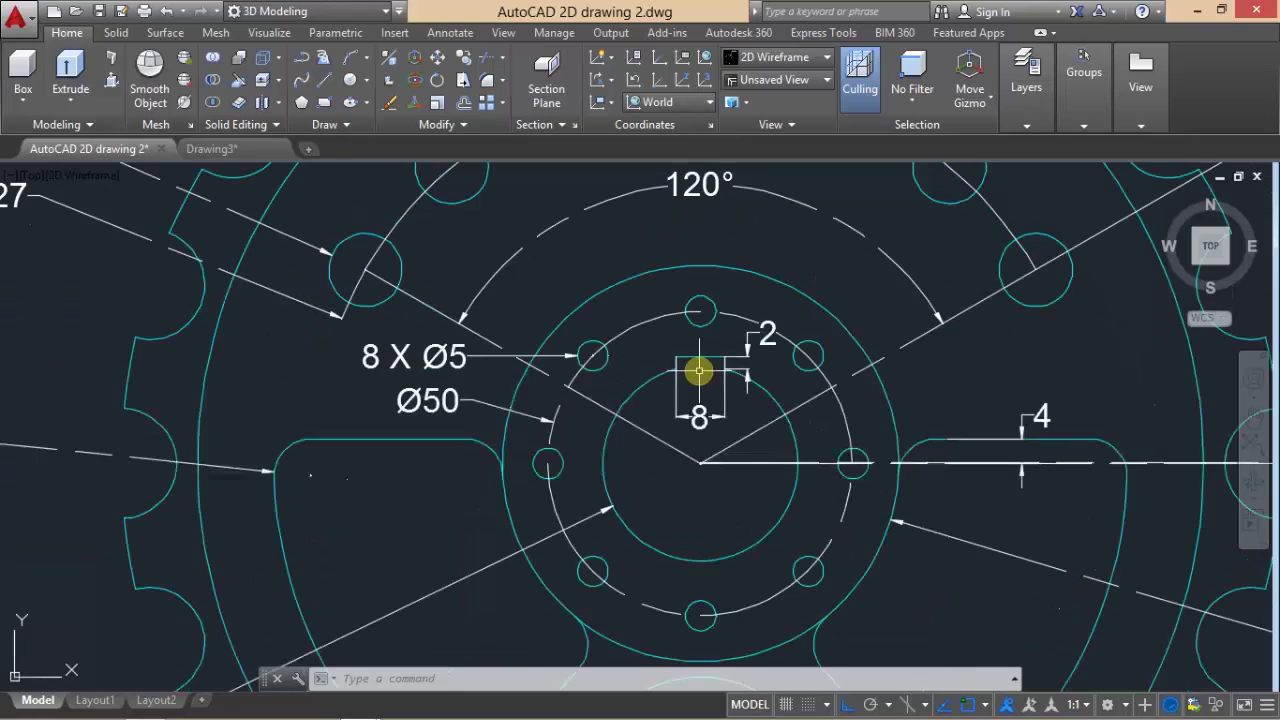
scroll(699, 371, down, 2)
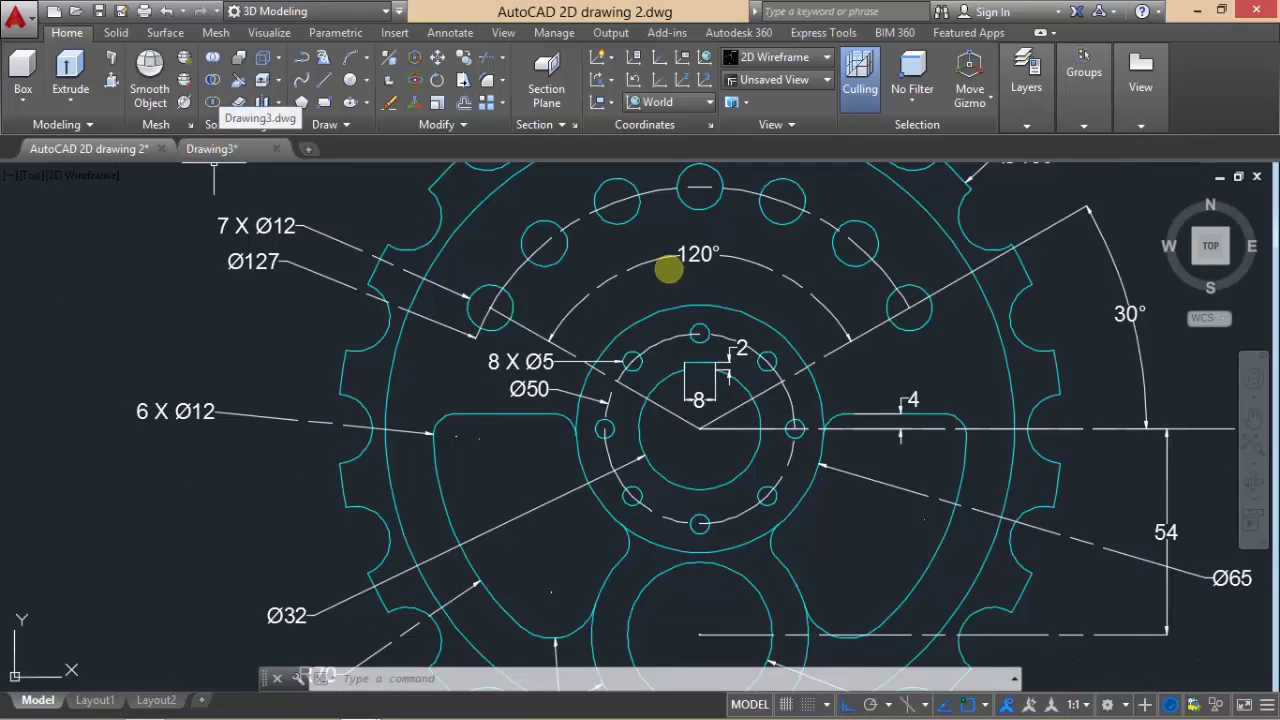
scroll(705, 357, up, 4)
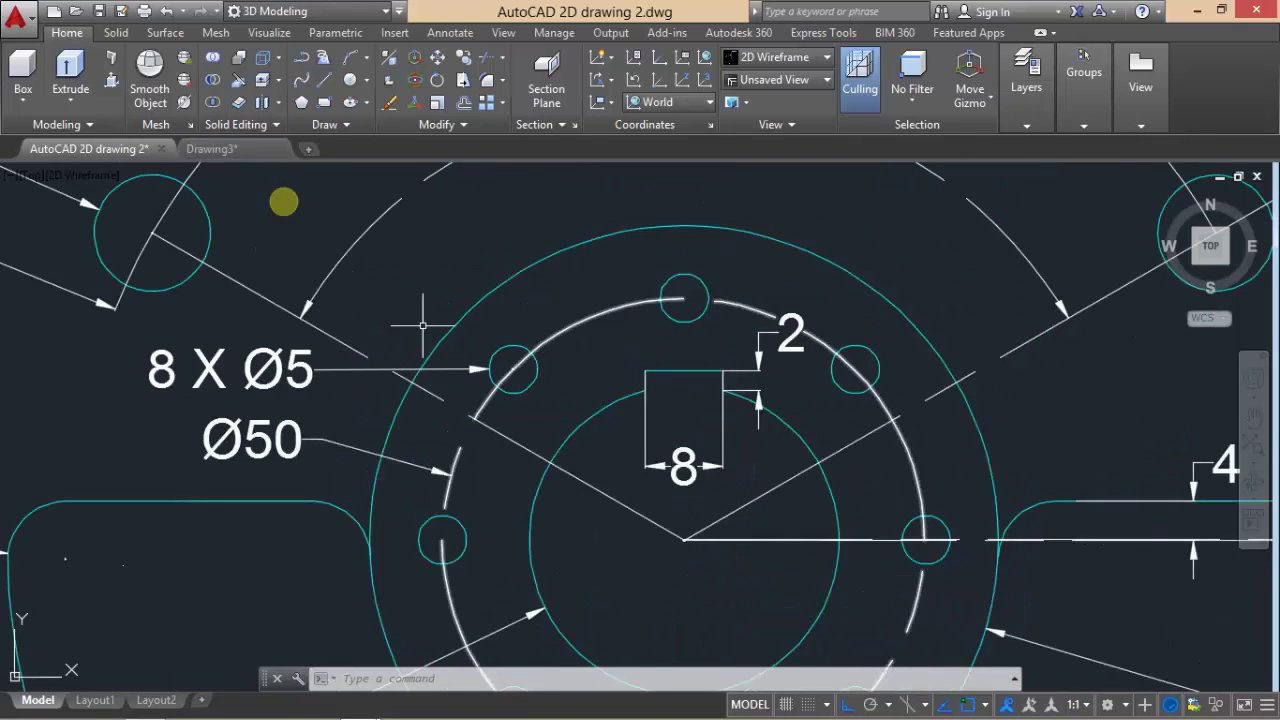
click(240, 158)
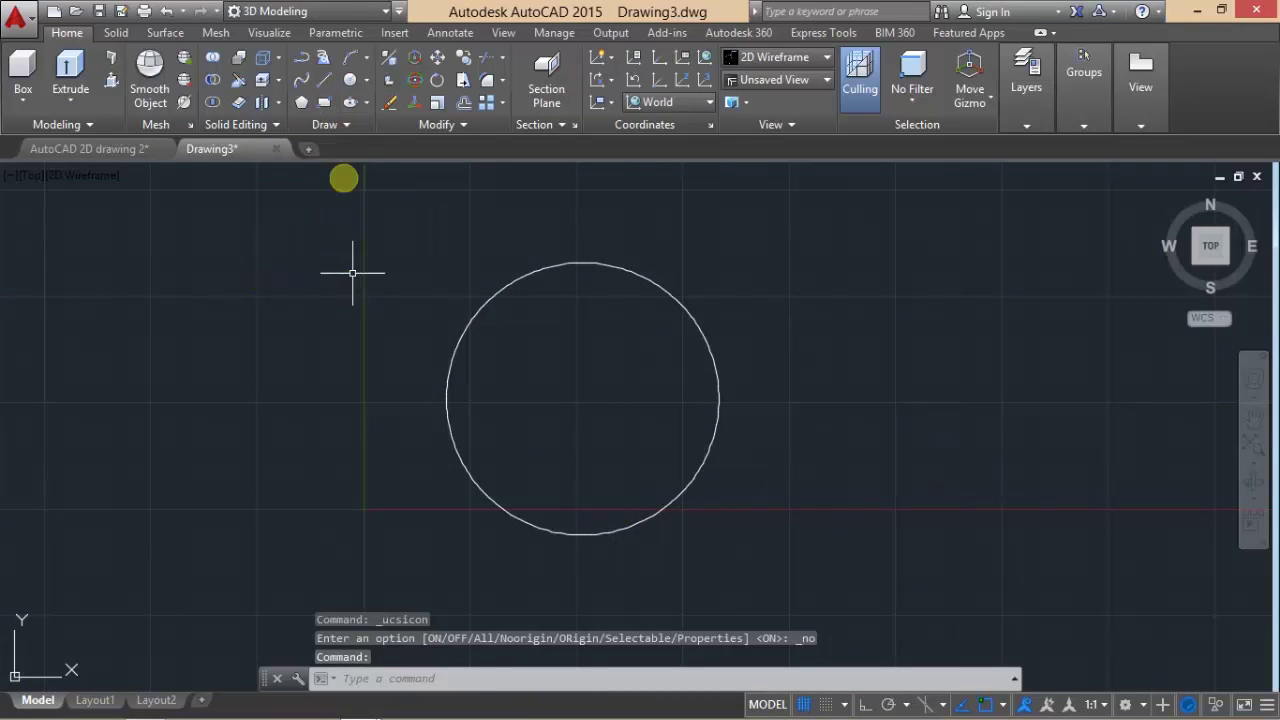
- With Ortho on, draw a vertical line from the Ø32 circle's centre up past its top
click(312, 80)
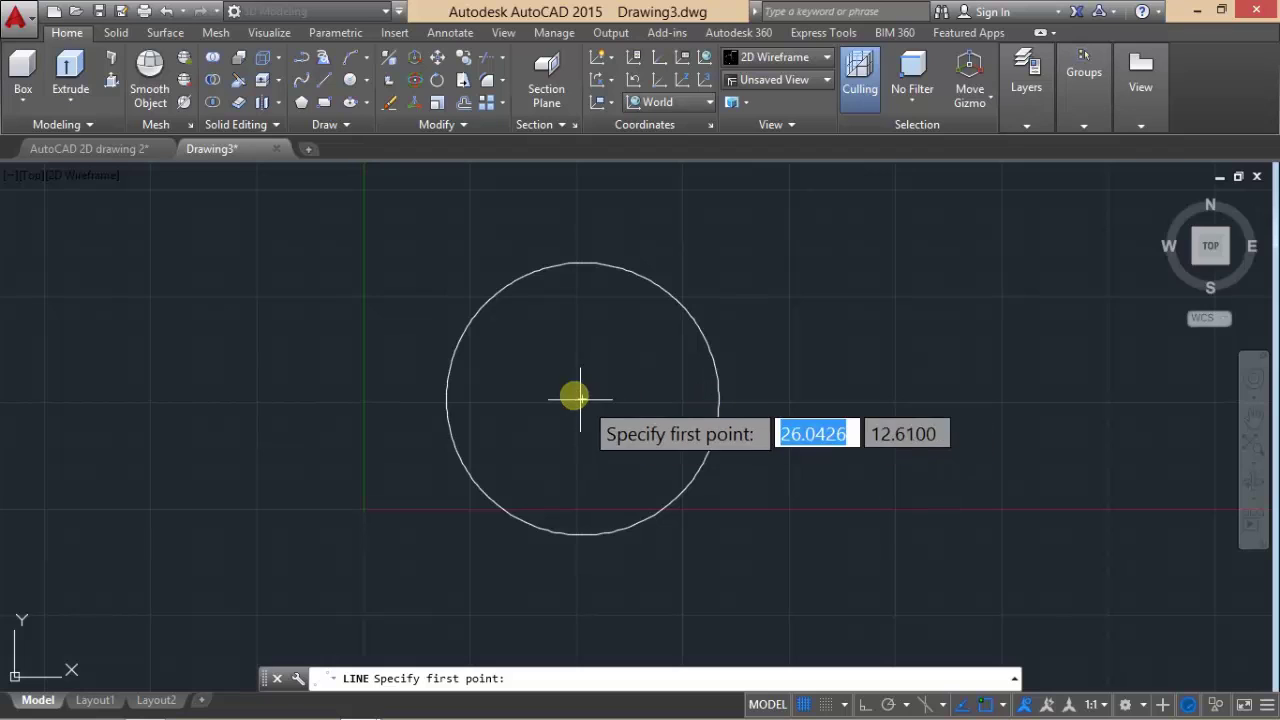
click(583, 400)
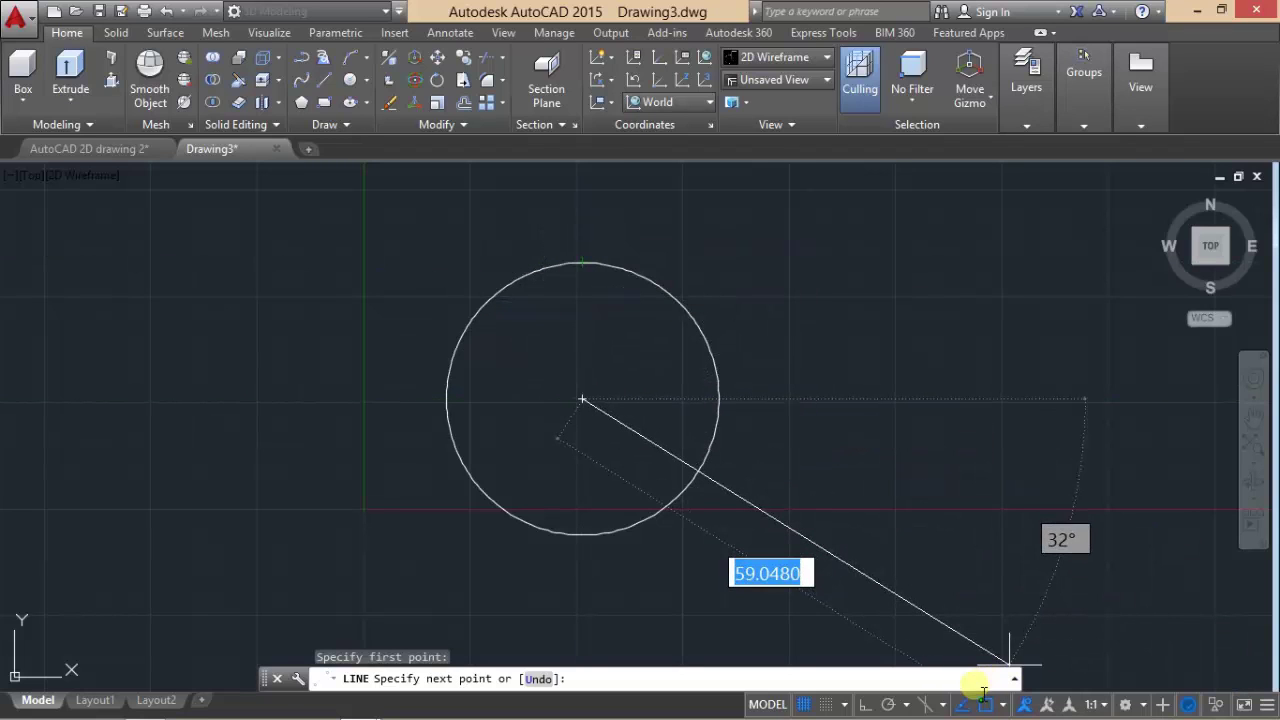
click(868, 708)
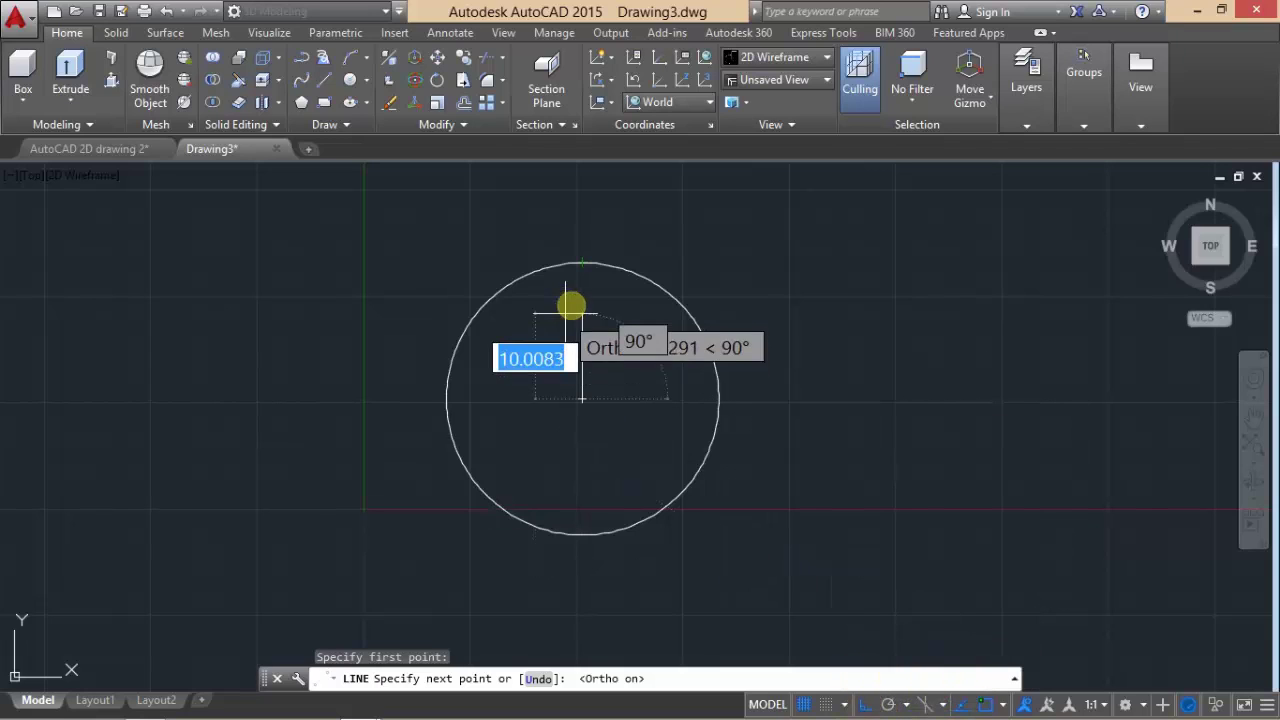
click(572, 205)
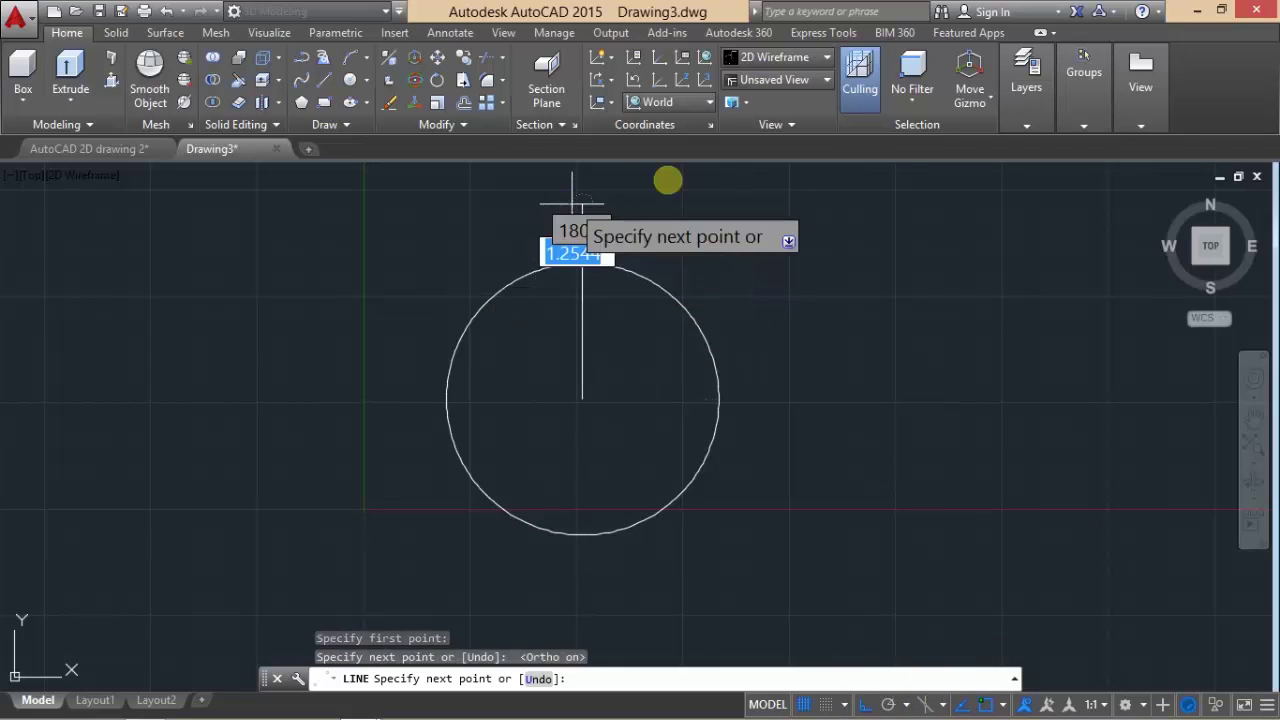
key(Return)
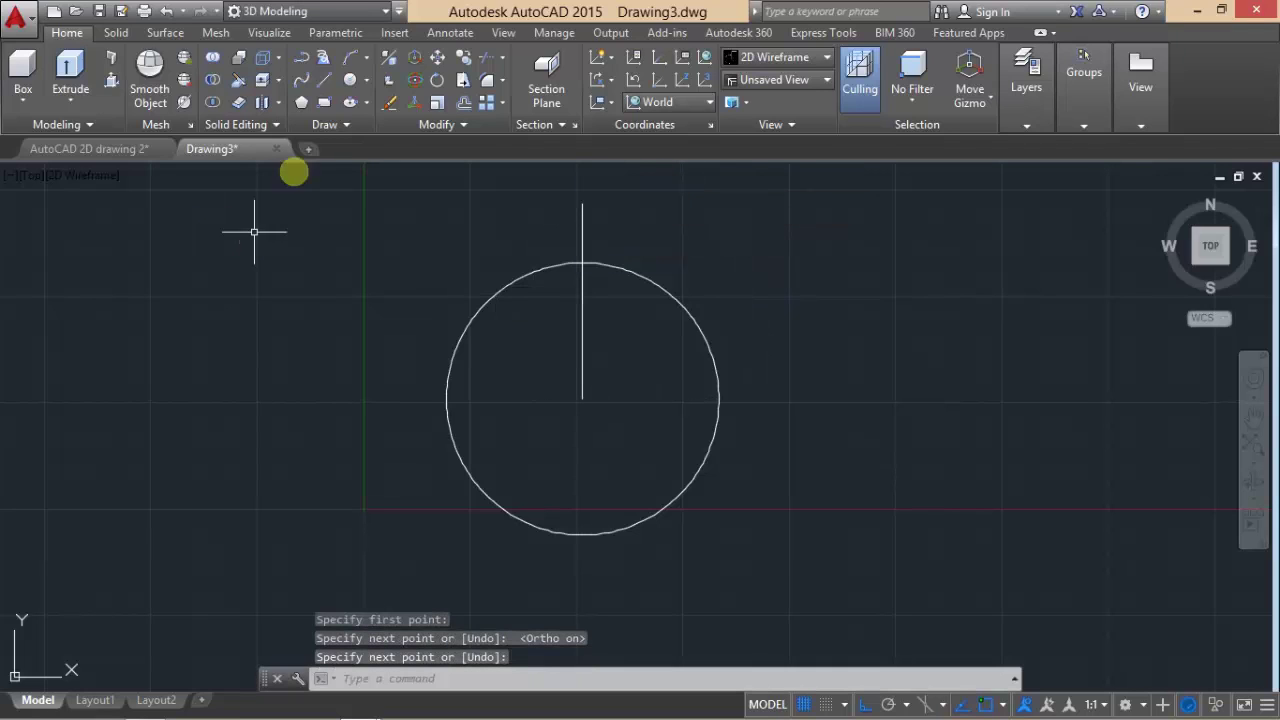
- Offset the vertical line 4 units to each side, outlining the 8-wide keyway
click(465, 104)
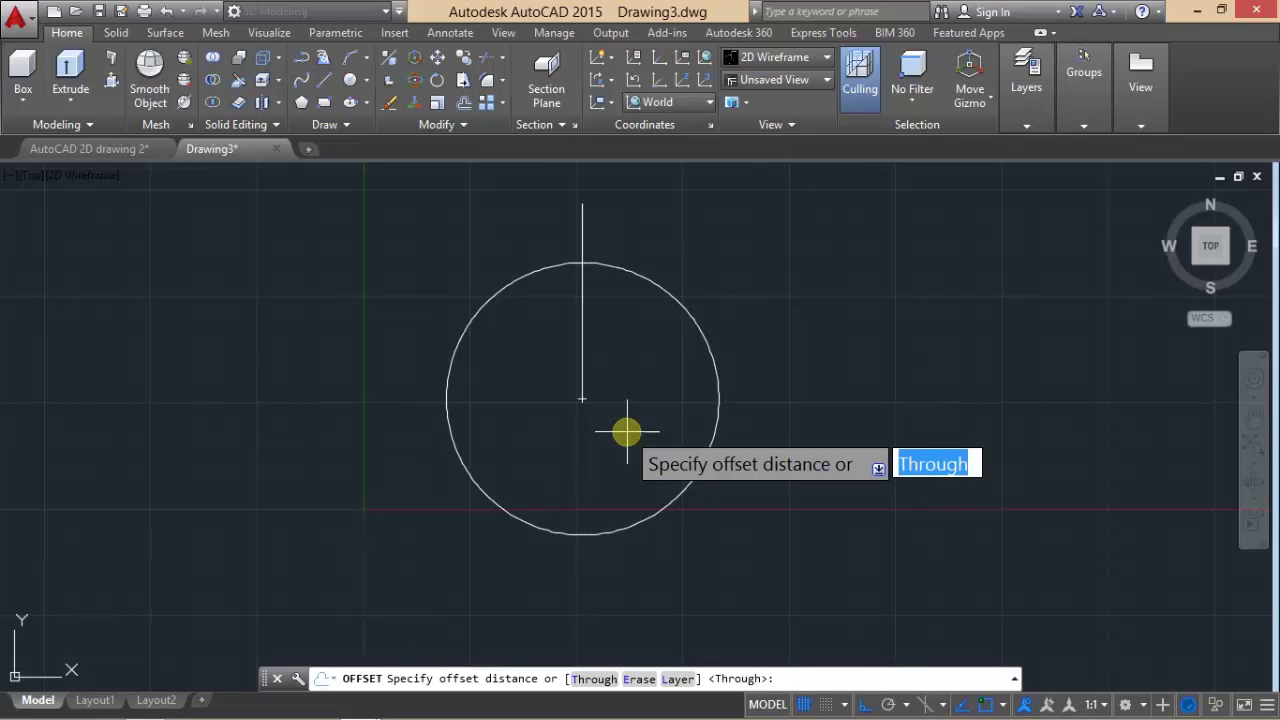
text(4)
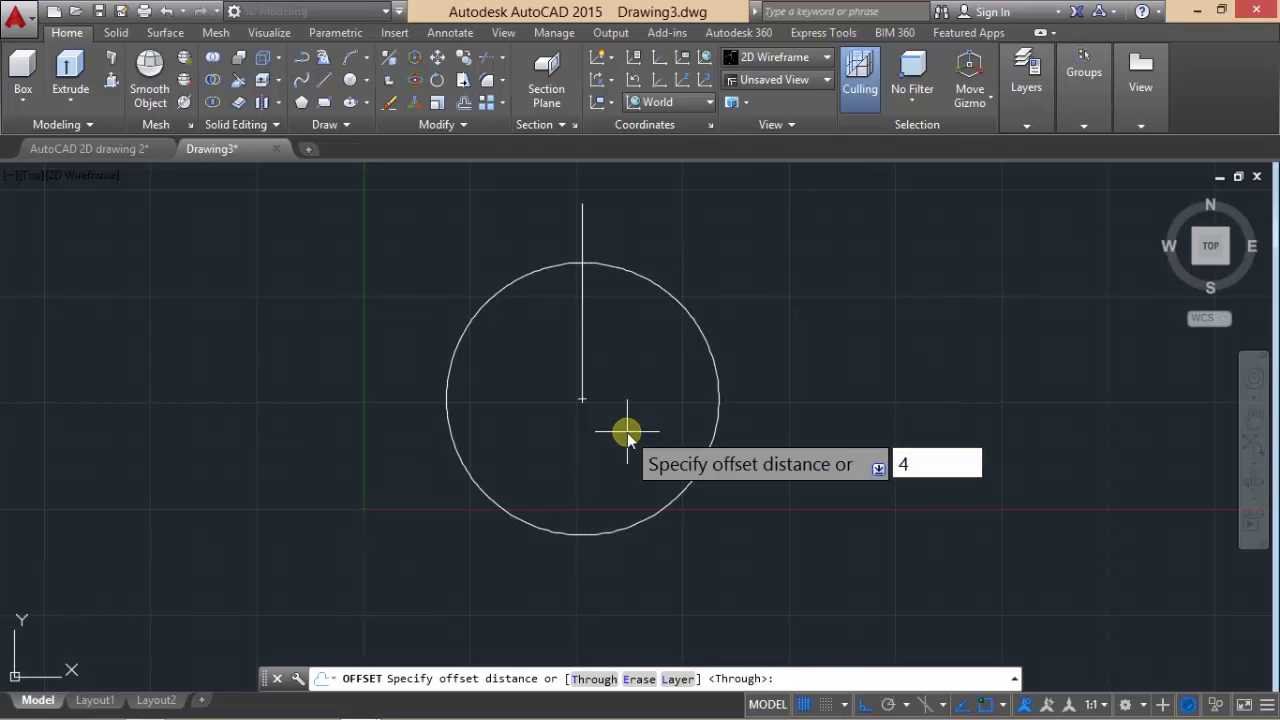
key(Return)
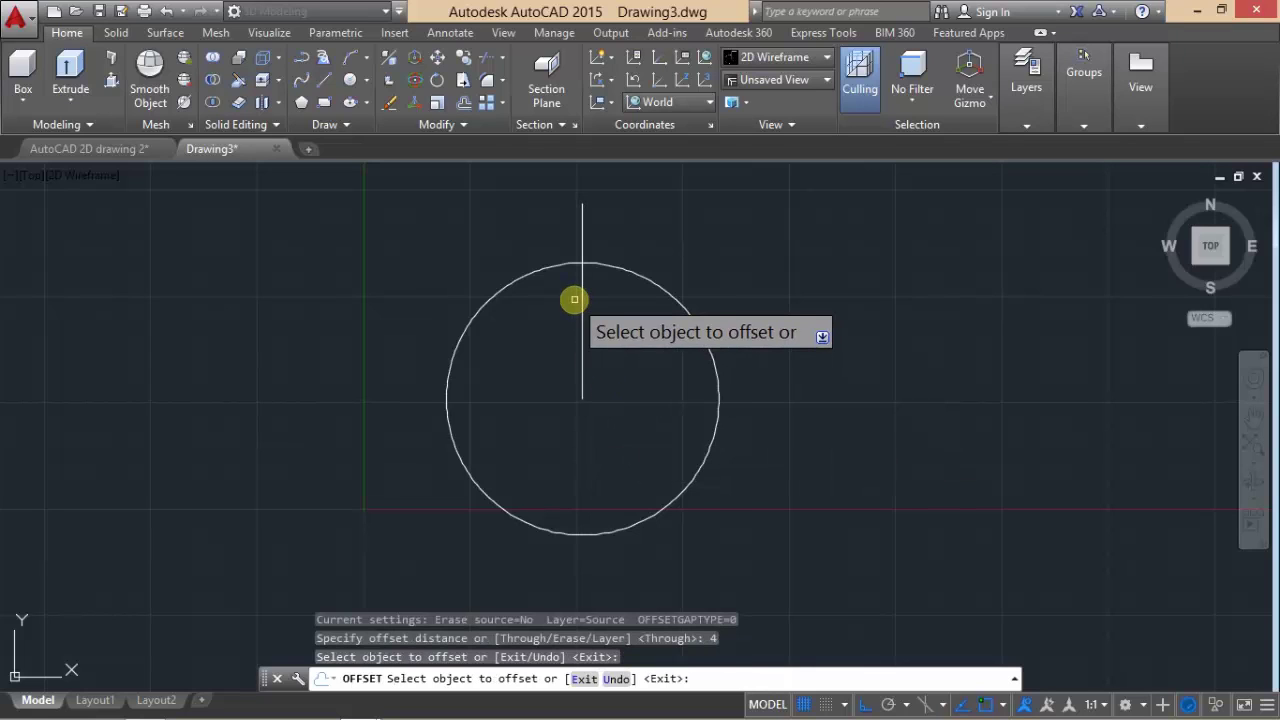
click(581, 299)
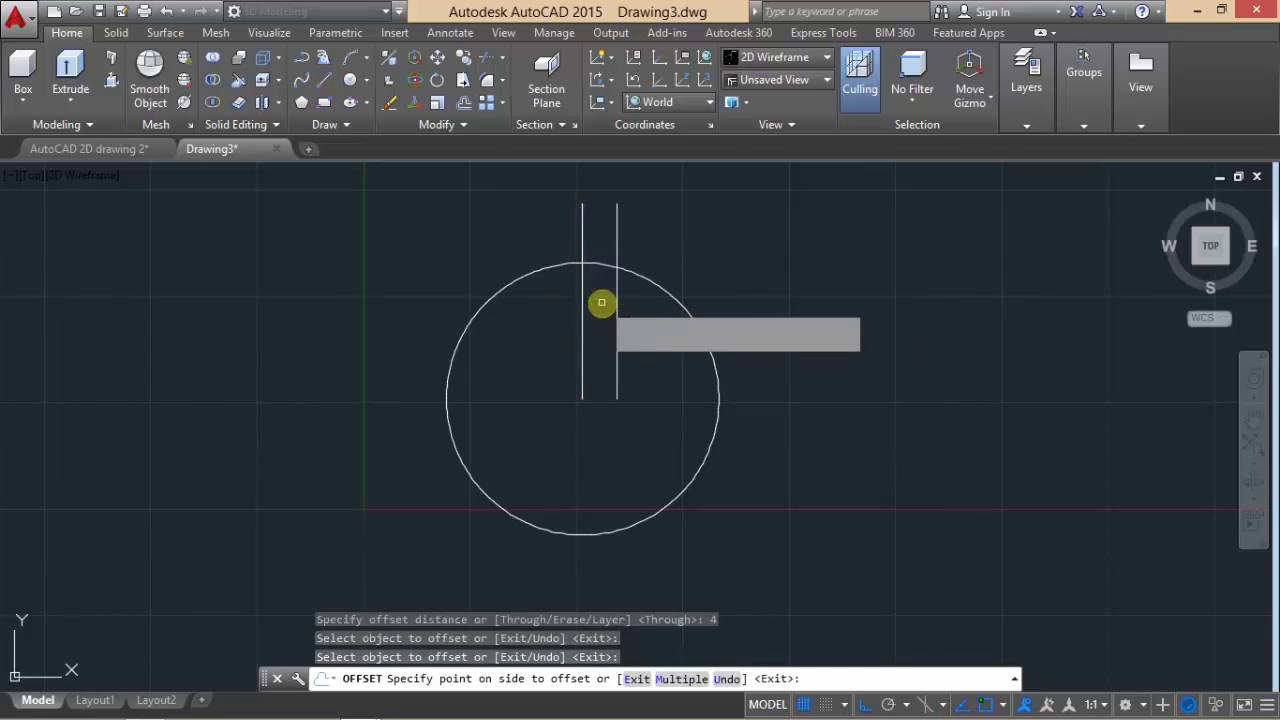
click(601, 302)
click(583, 298)
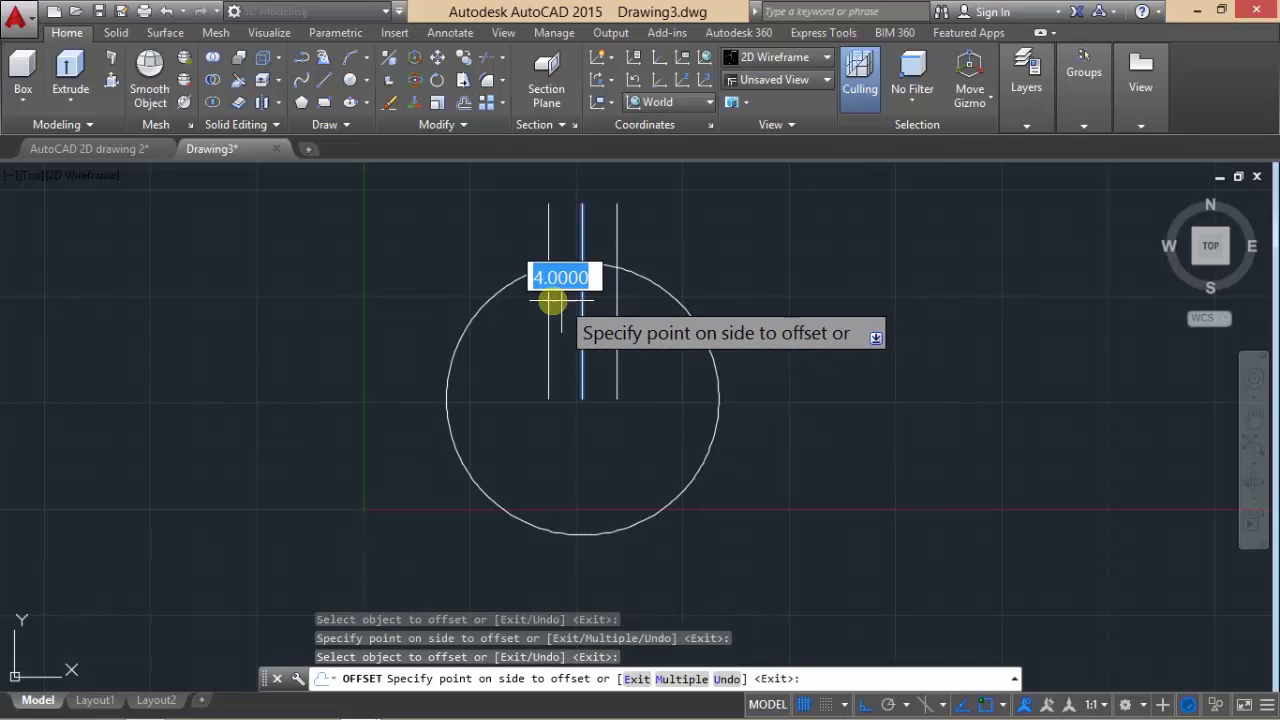
click(550, 299)
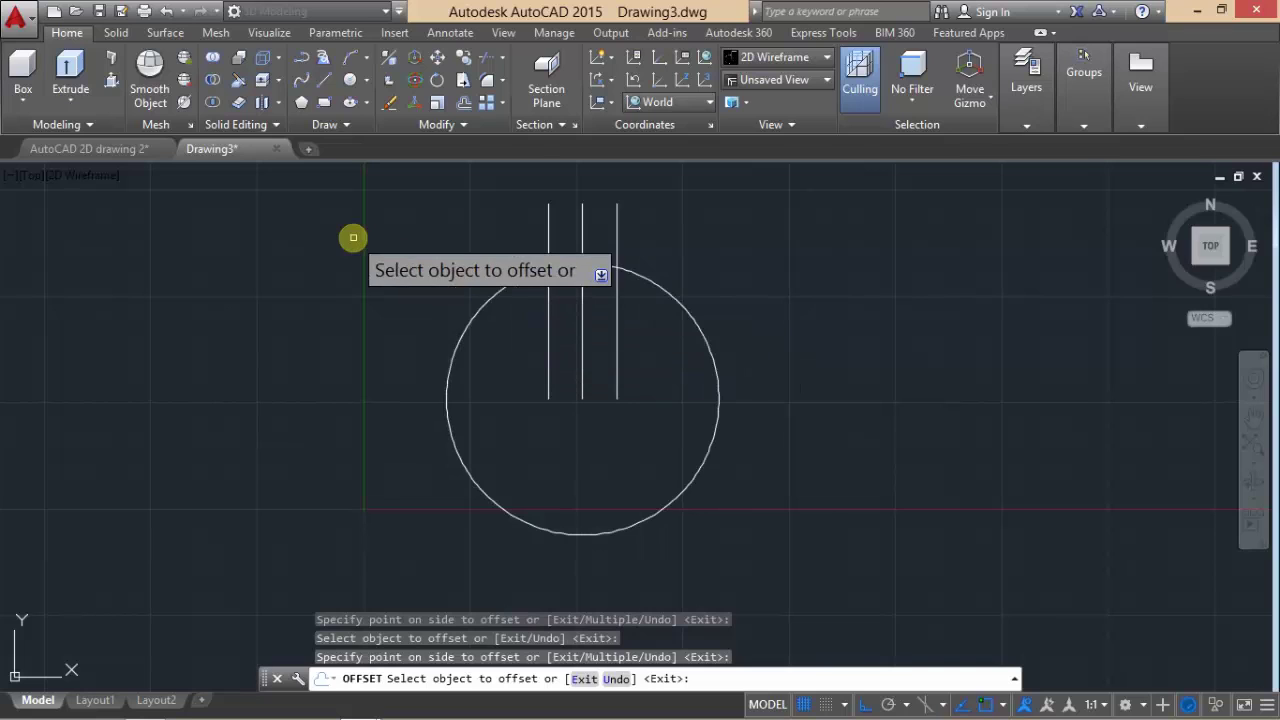
key(Return)
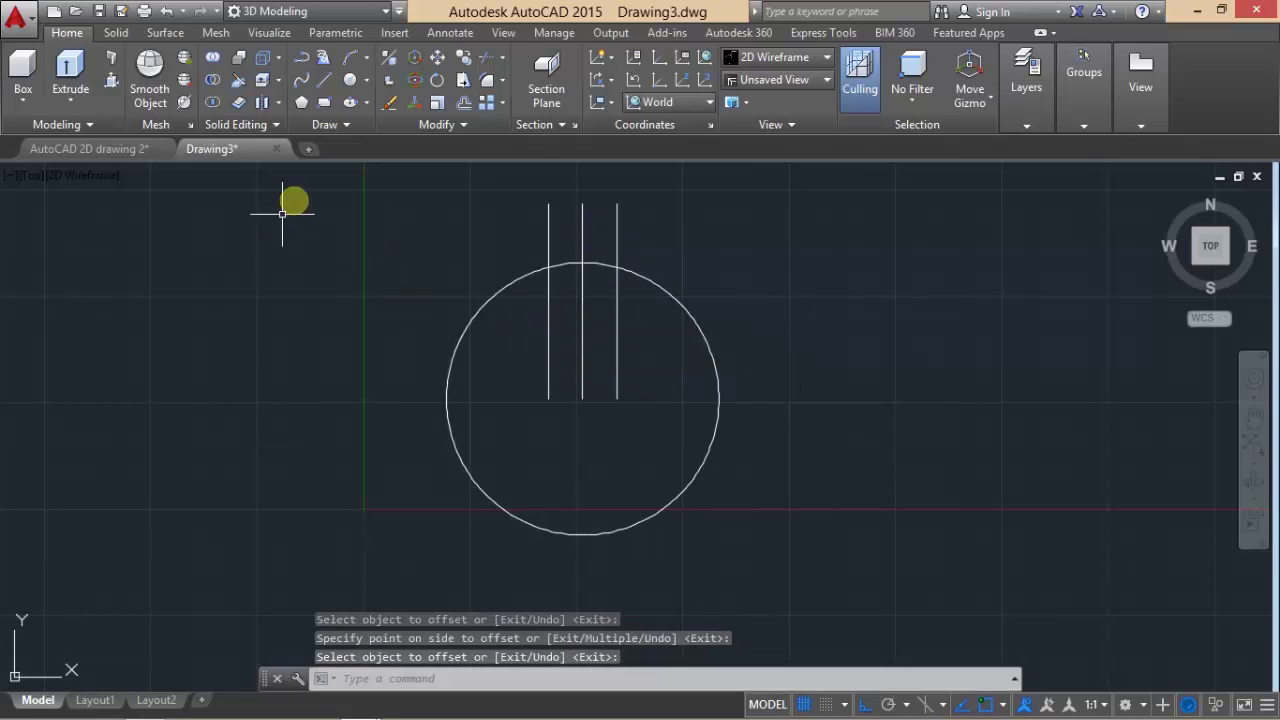
scroll(556, 226, up, 4)
scroll(593, 256, up, 2)
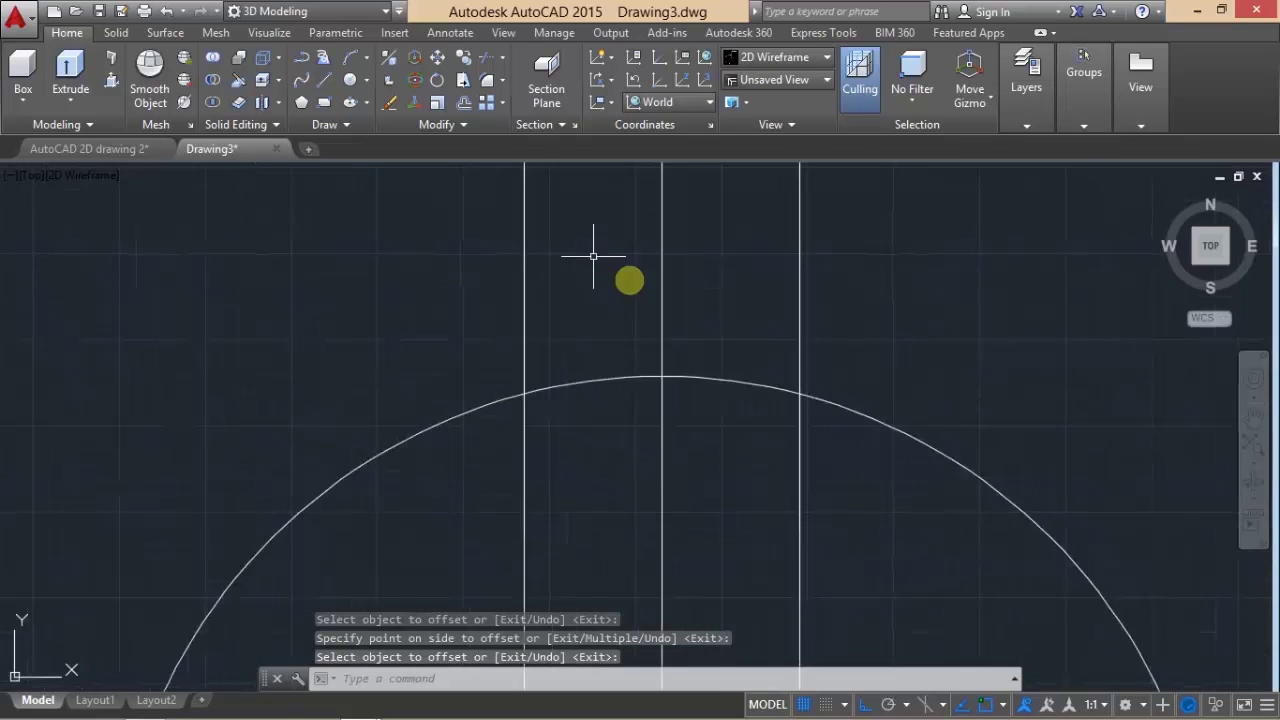
scroll(553, 274, down, 4)
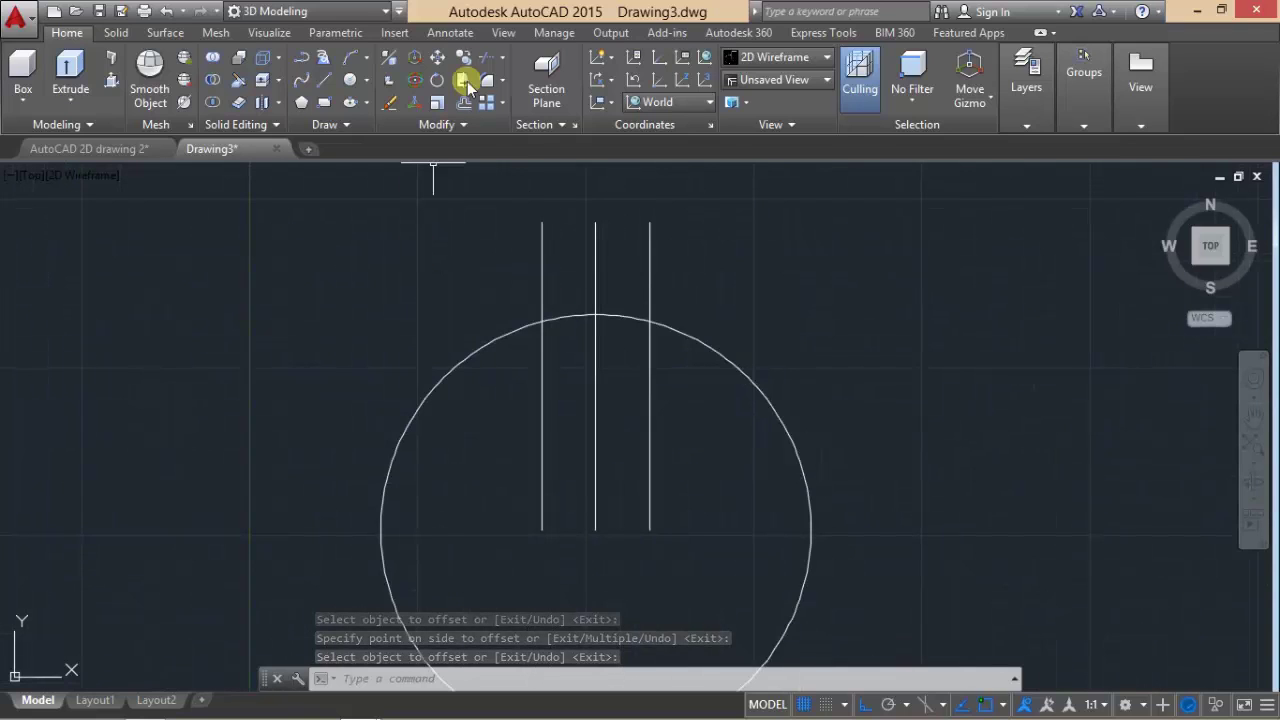
- Start TRIM and window-select the circle and three vertical lines as cutting edges
click(490, 60)
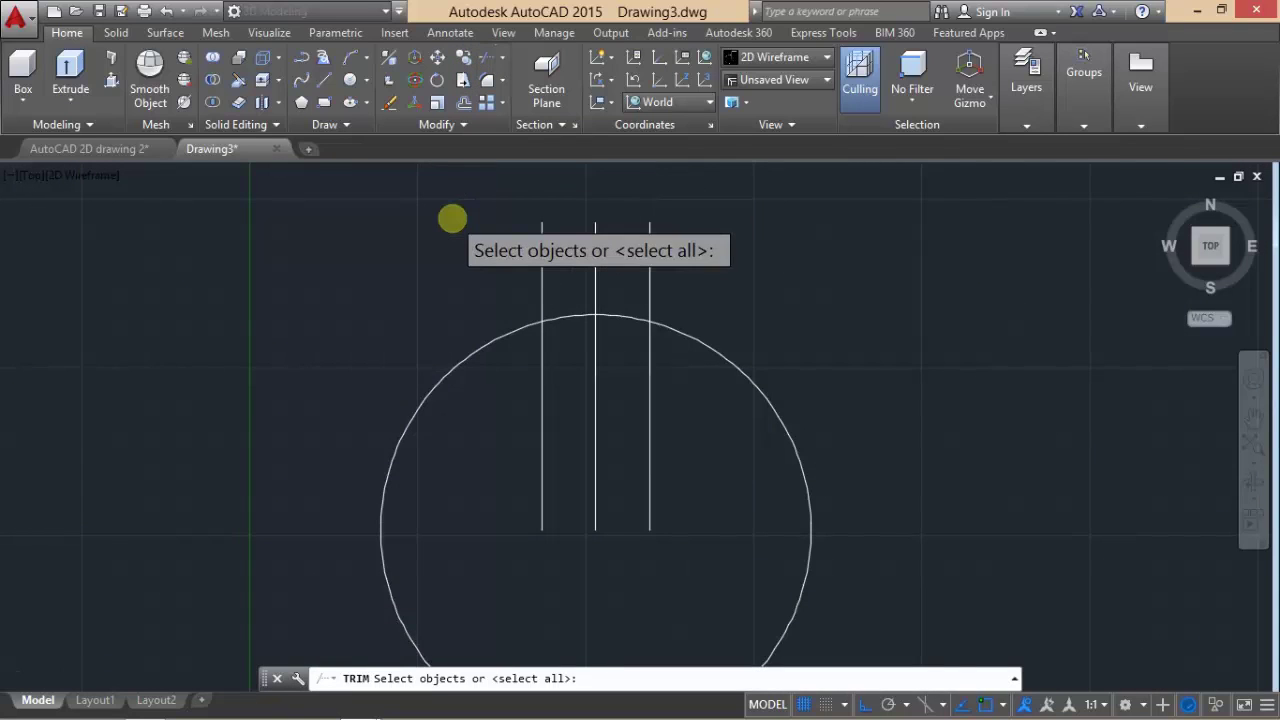
scroll(451, 214, down, 2)
drag(348, 197, 885, 592)
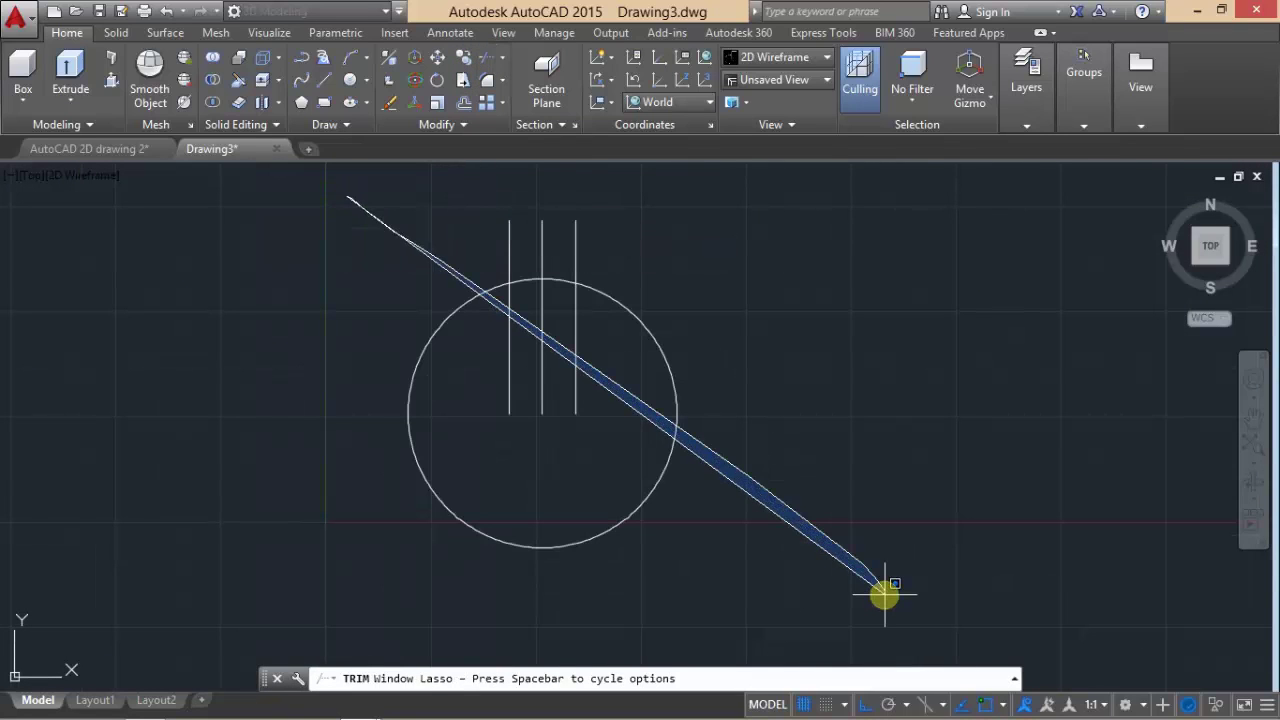
click(309, 185)
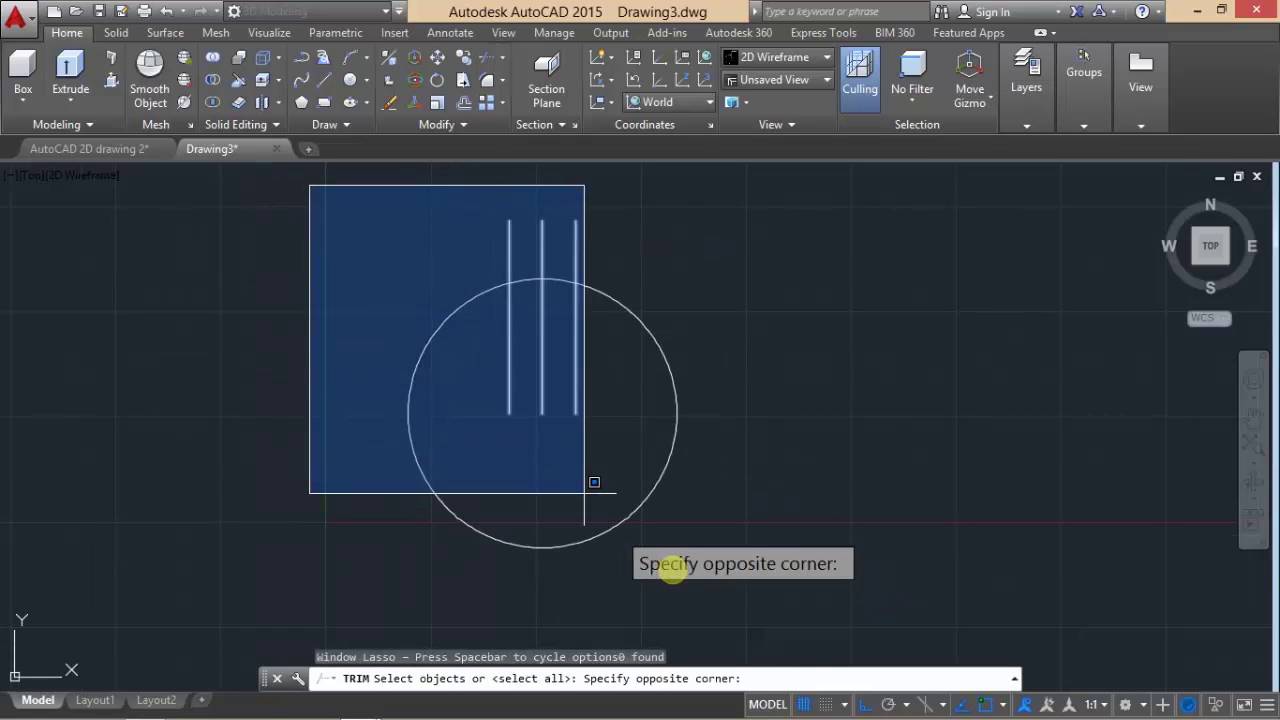
click(727, 577)
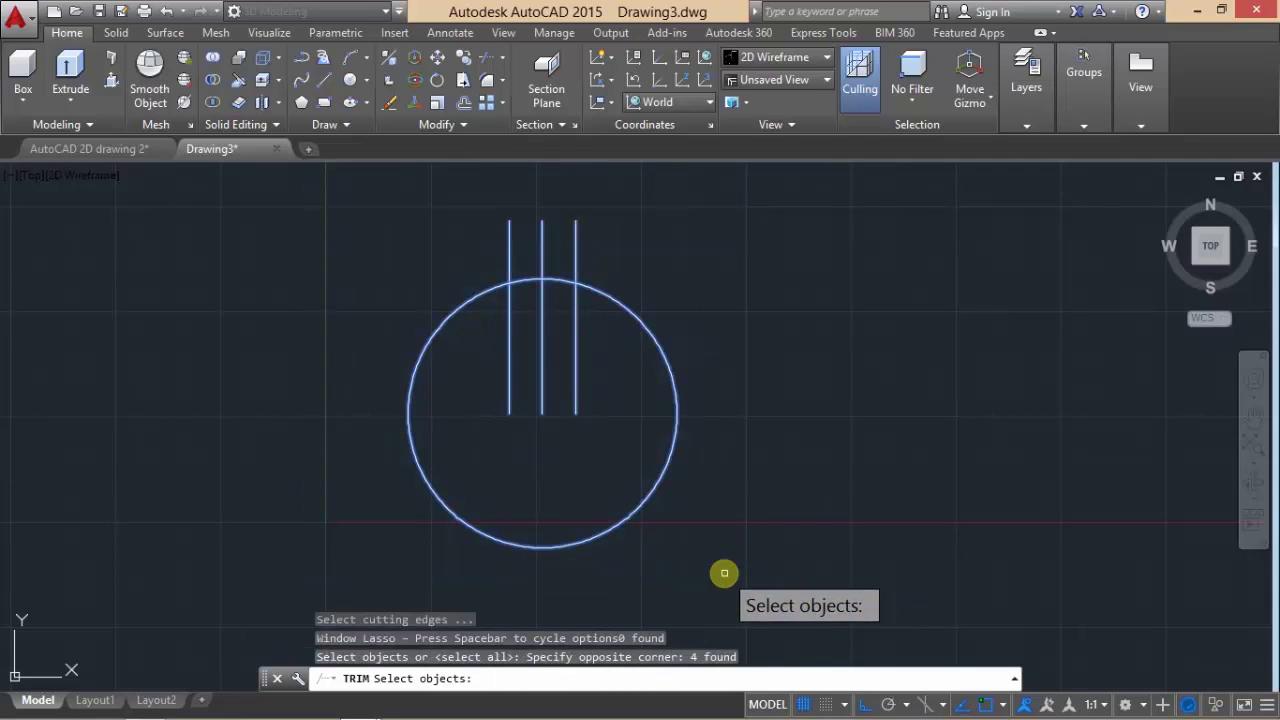
key(Return)
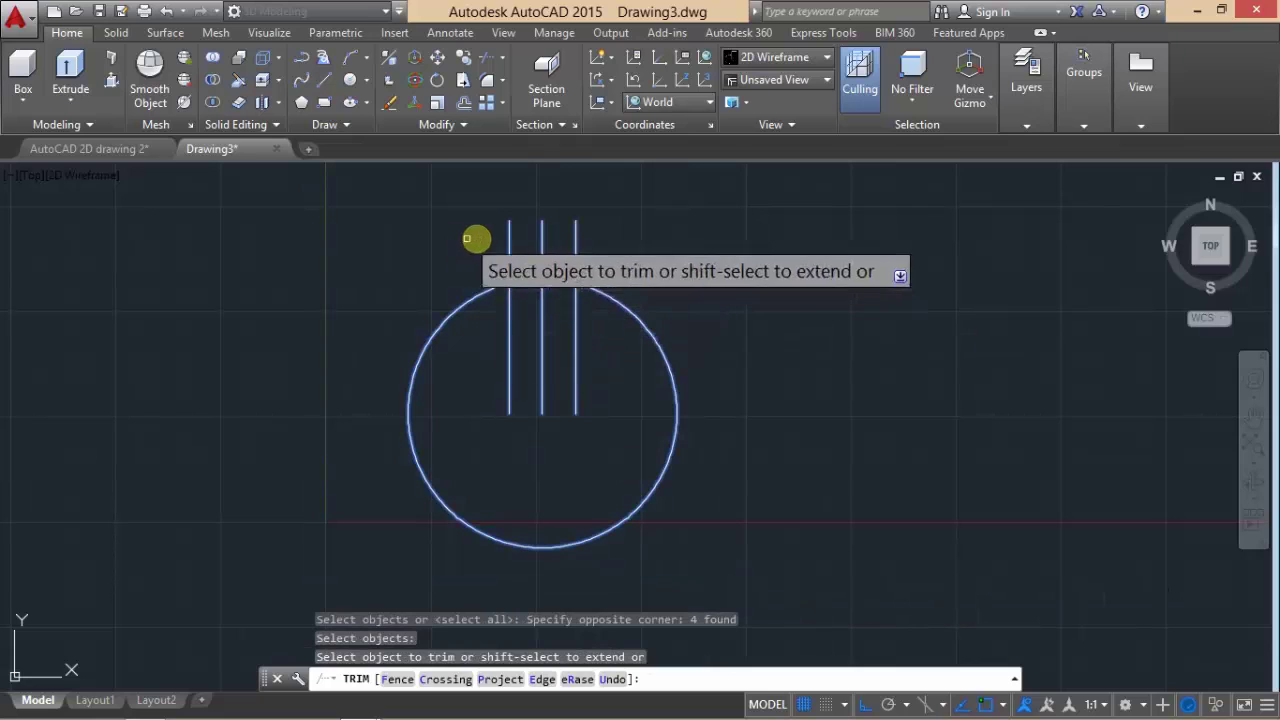
- Trim off the left and right line portions sticking out above the circle
click(505, 240)
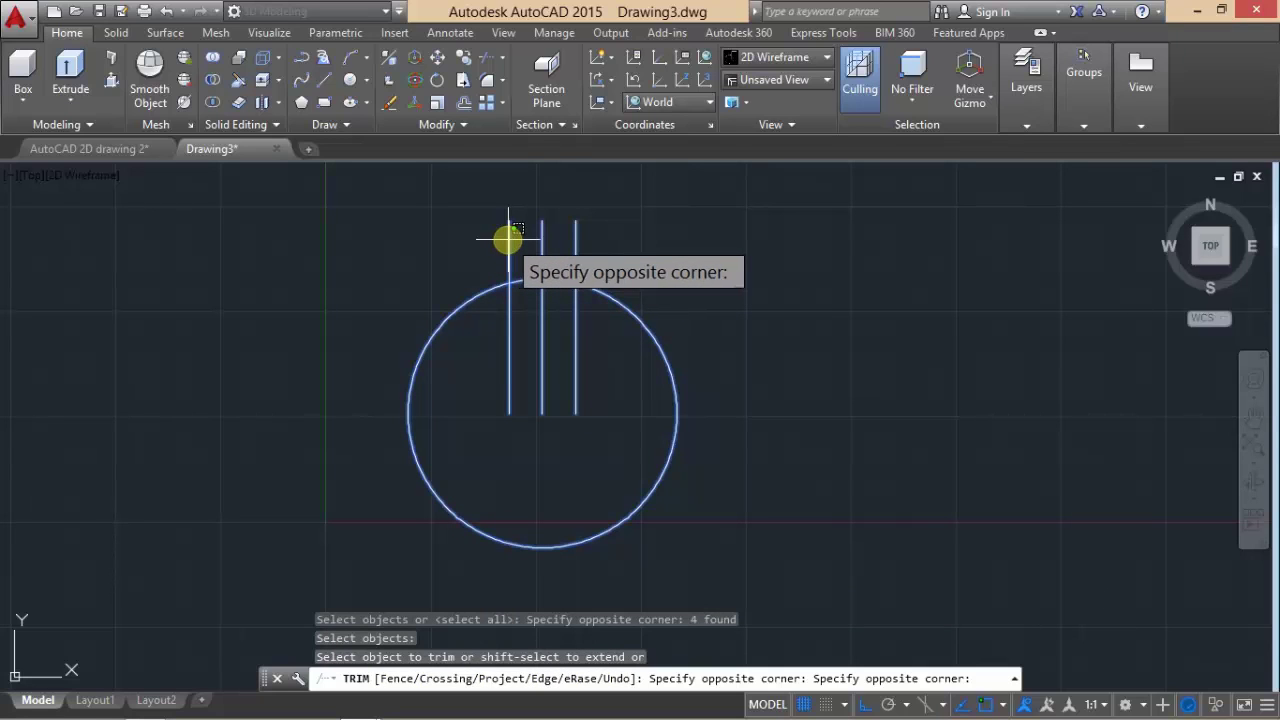
click(508, 238)
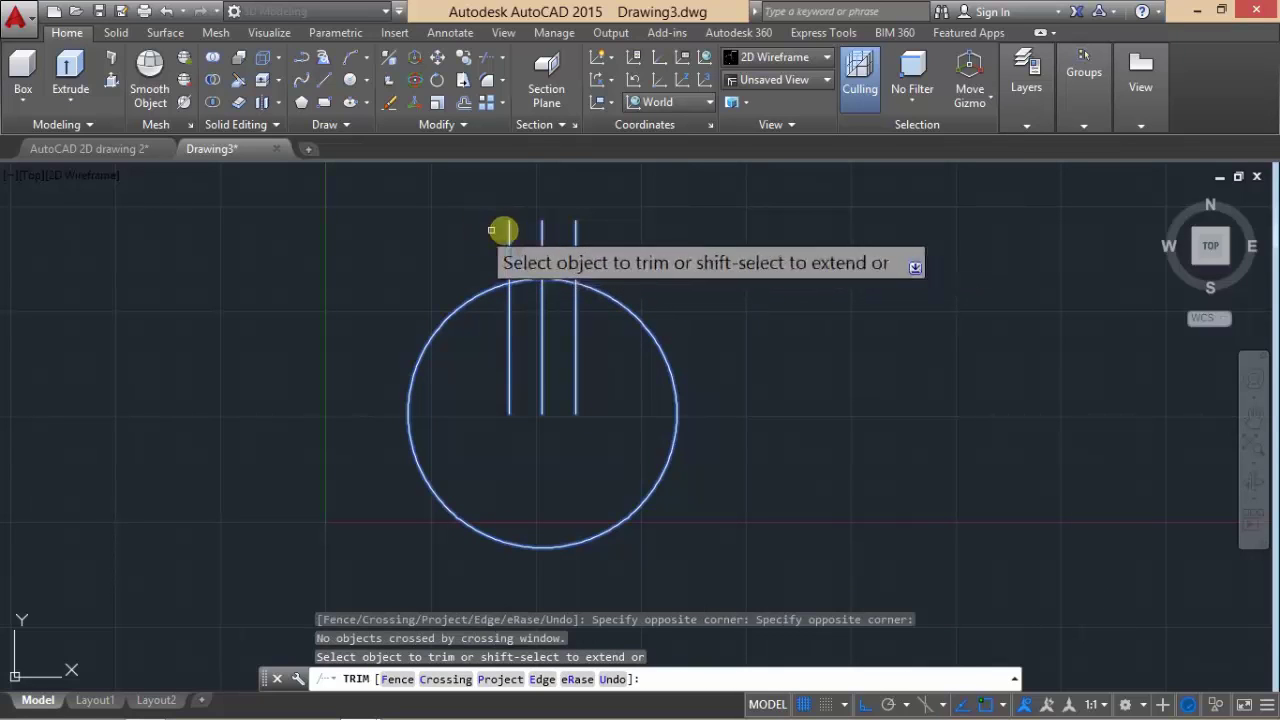
click(509, 230)
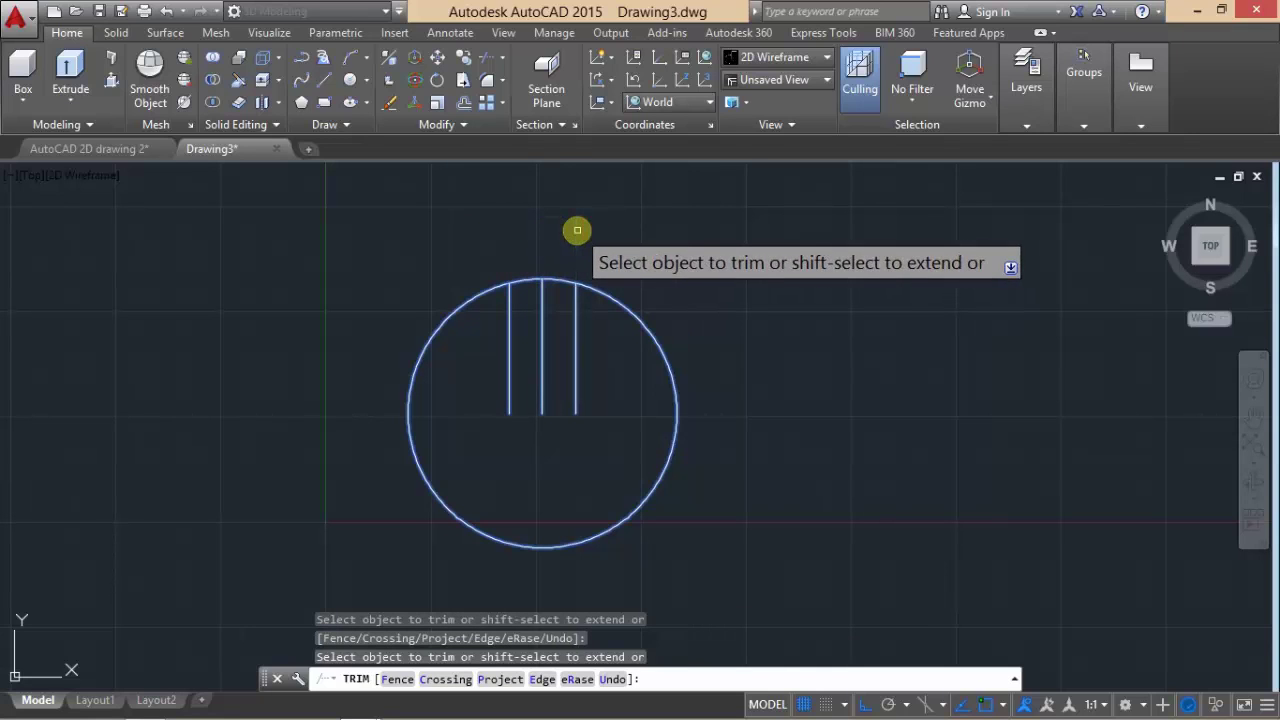
click(577, 230)
scroll(517, 266, up, 2)
scroll(515, 270, up, 3)
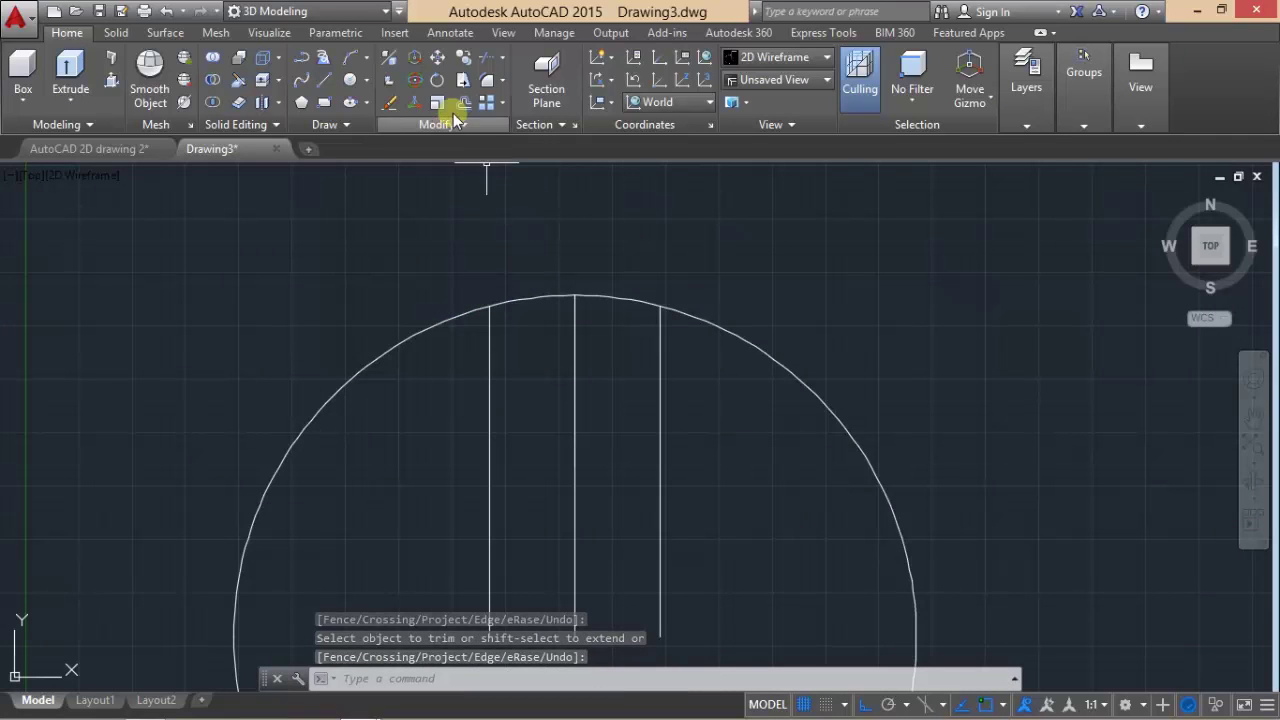
click(321, 80)
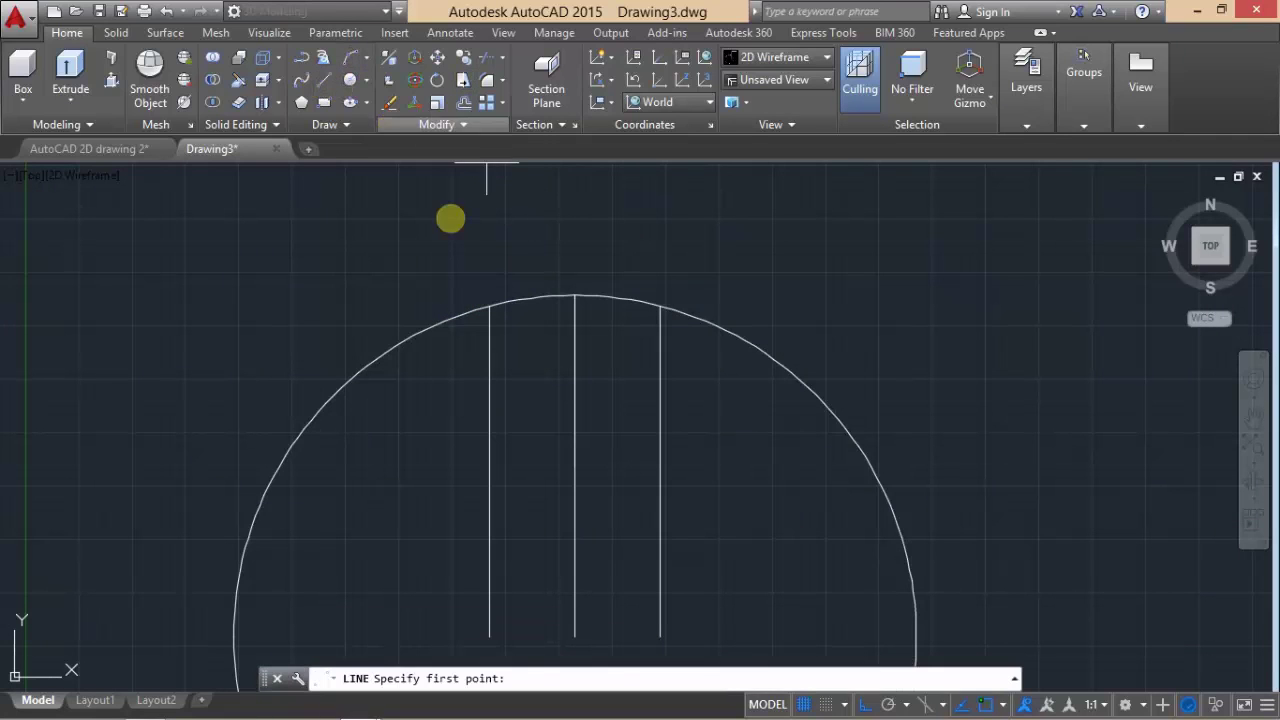
- Draw the notch outline: up 2, across 8, then down to the circle
click(487, 307)
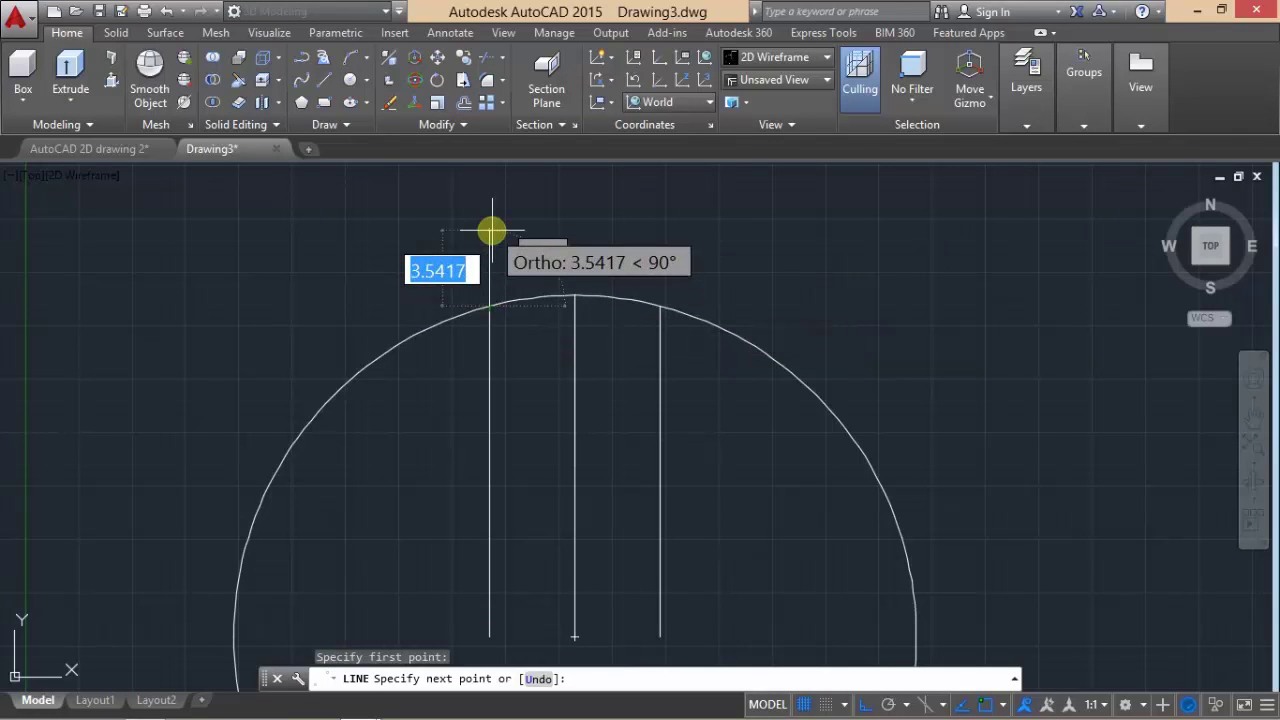
text(2)
key(Return)
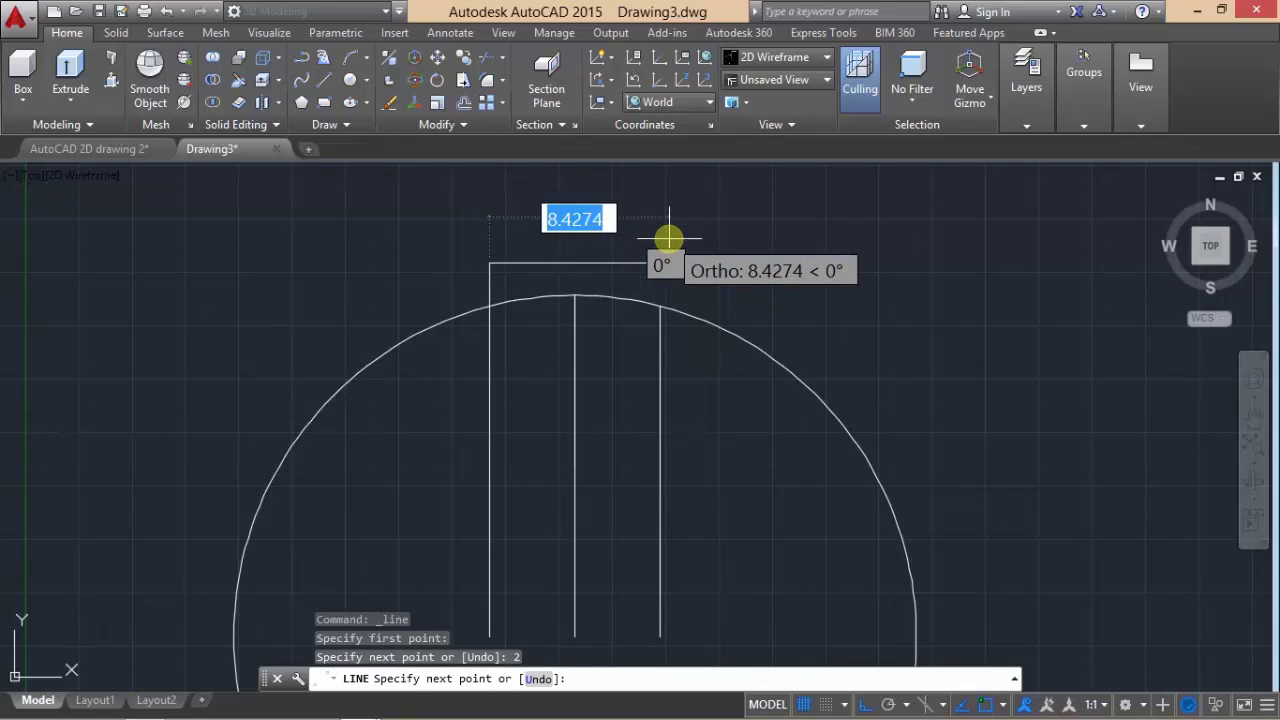
text(8)
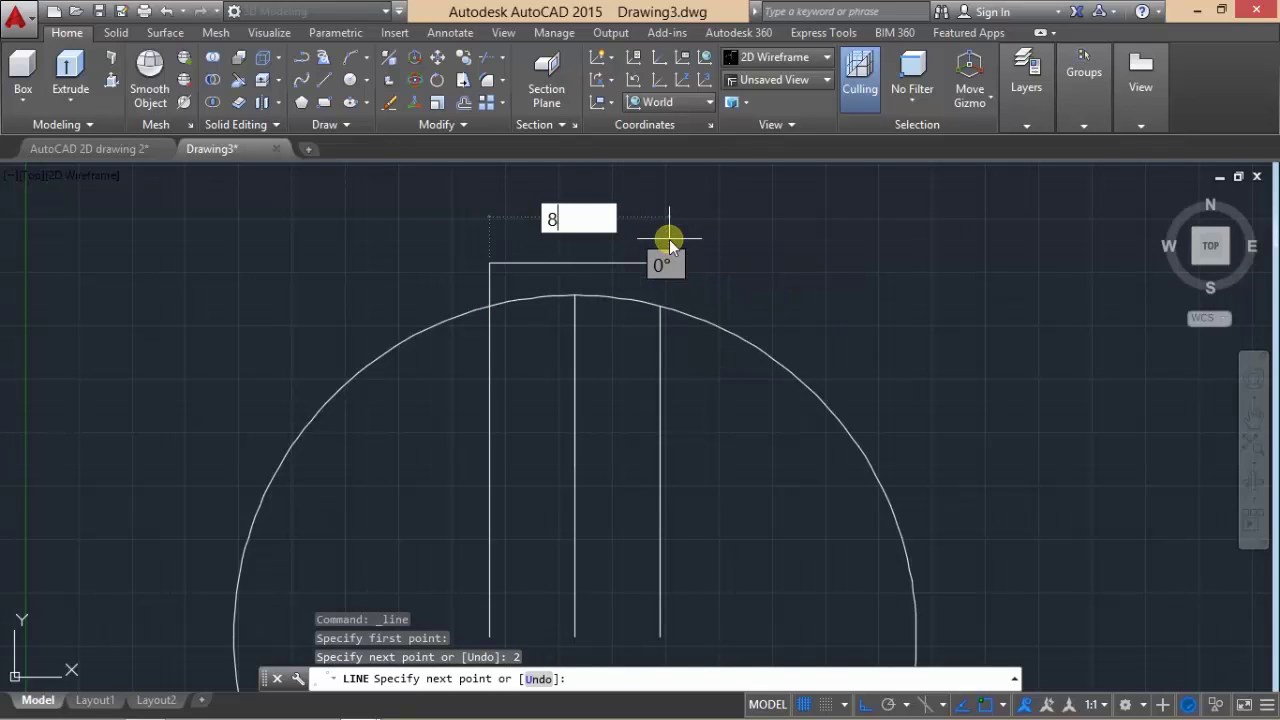
key(Return)
click(659, 300)
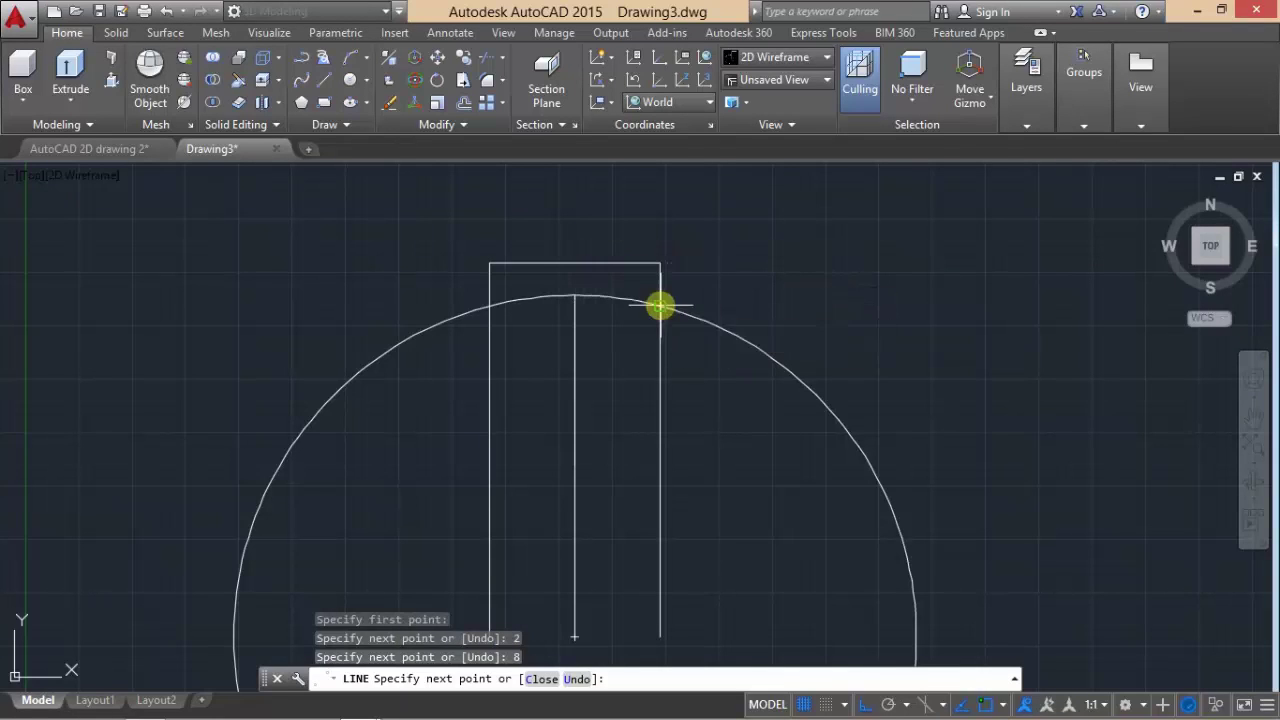
key(Return)
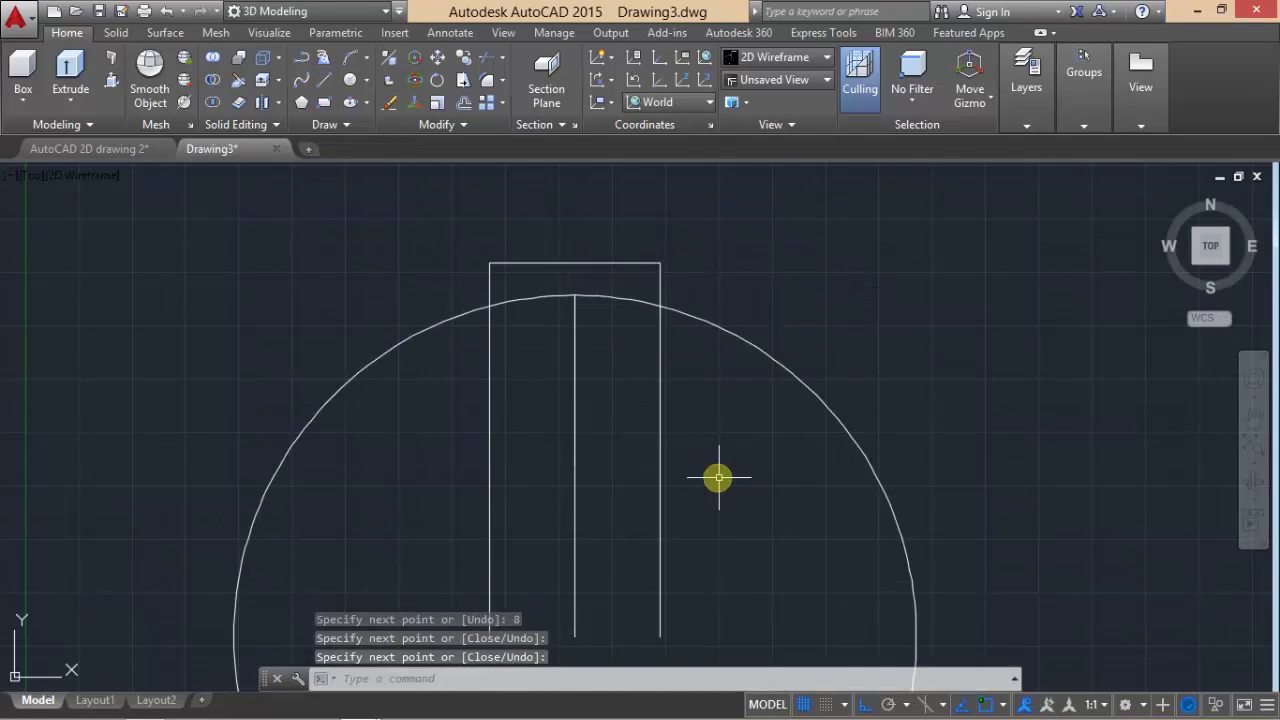
- Delete the three vertical guide lines
click(718, 464)
click(422, 417)
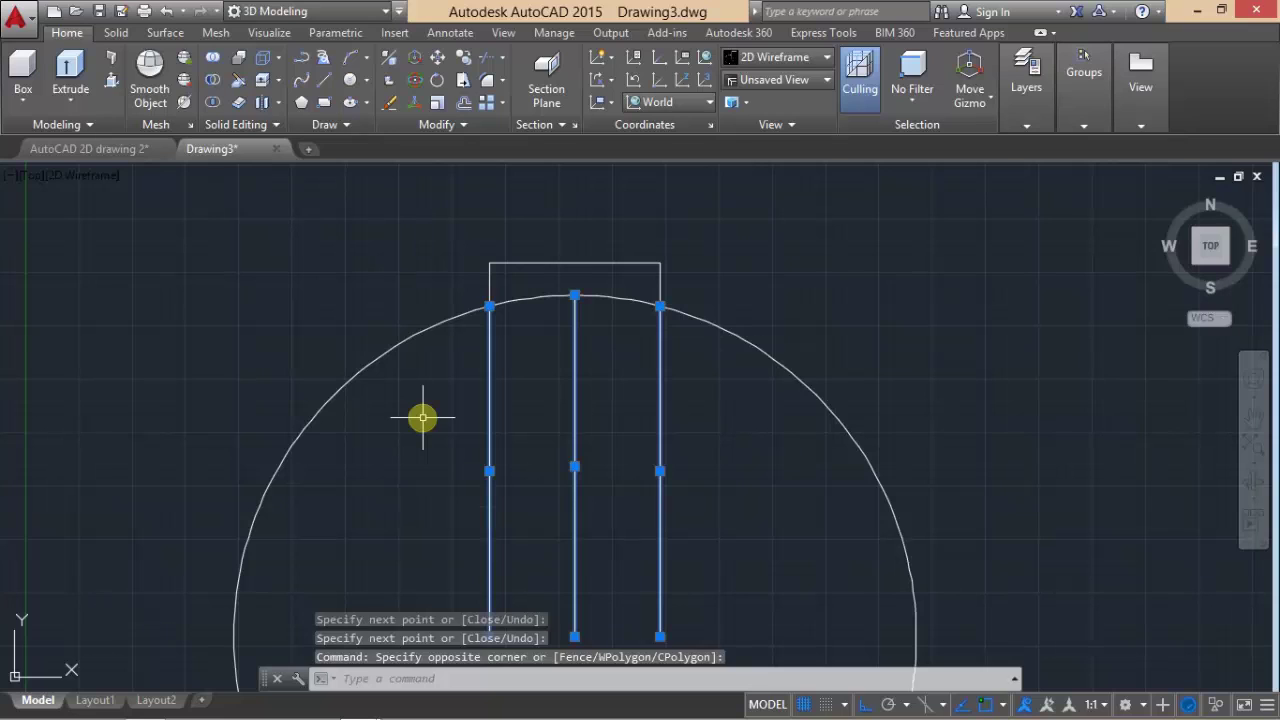
key(Delete)
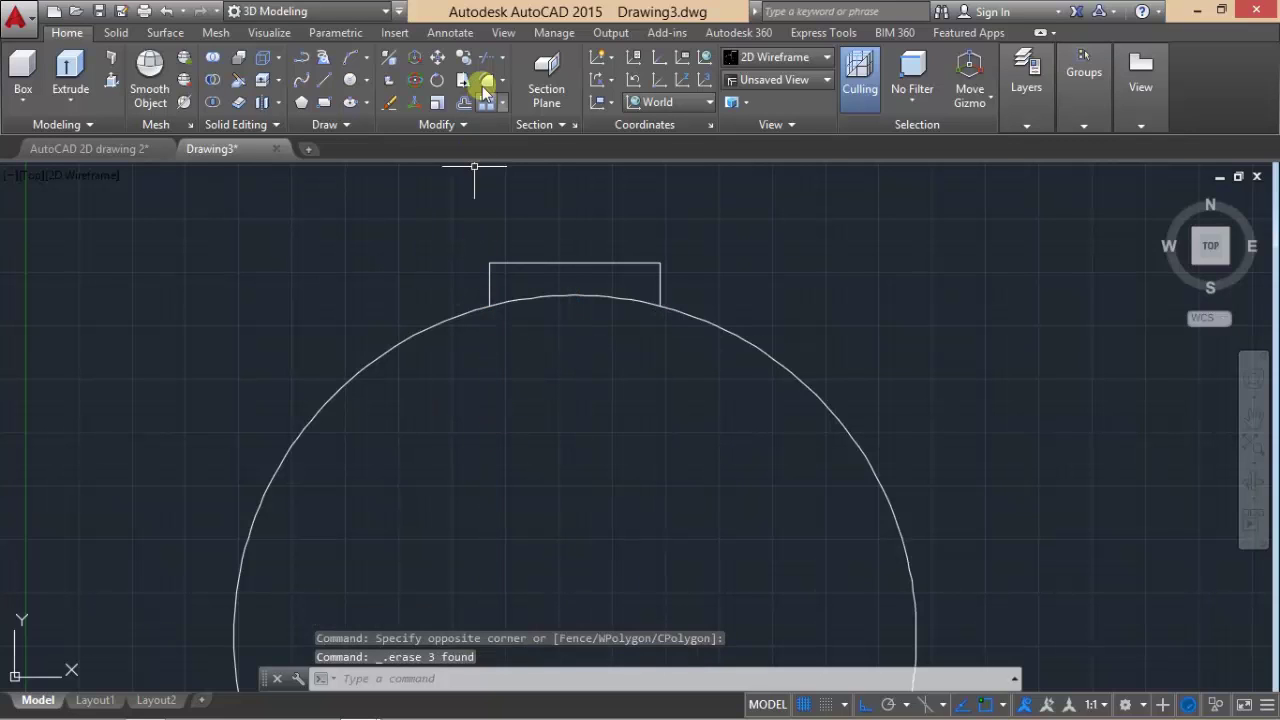
- Trim away the arc inside the notch, leaving a closed 8-by-2 keyway
click(487, 62)
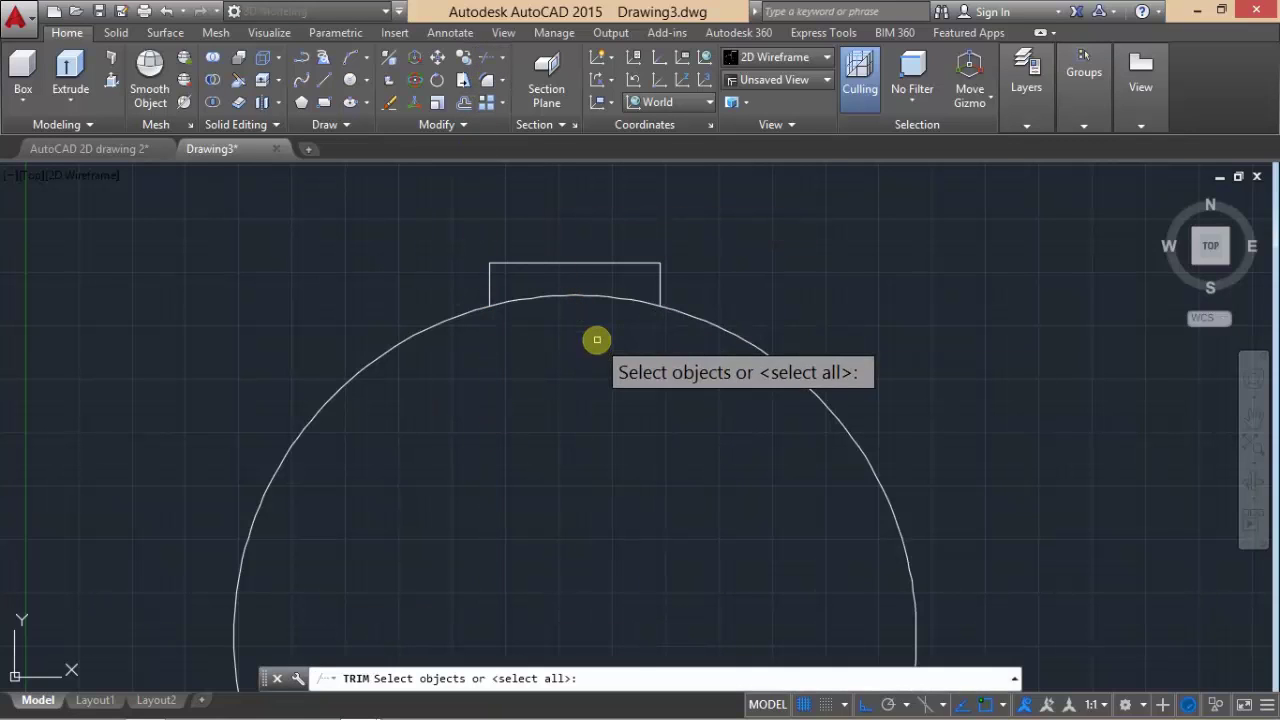
key(Return)
click(574, 284)
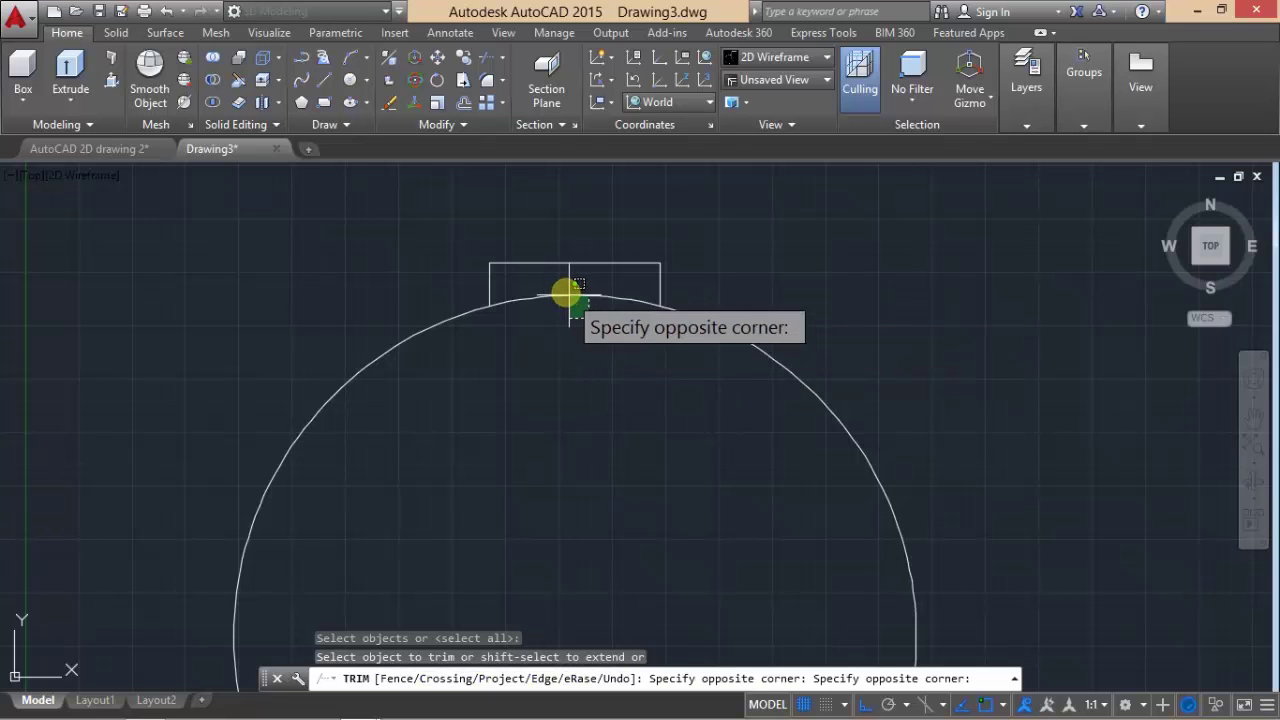
click(569, 300)
key(Return)
scroll(568, 300, down, 6)
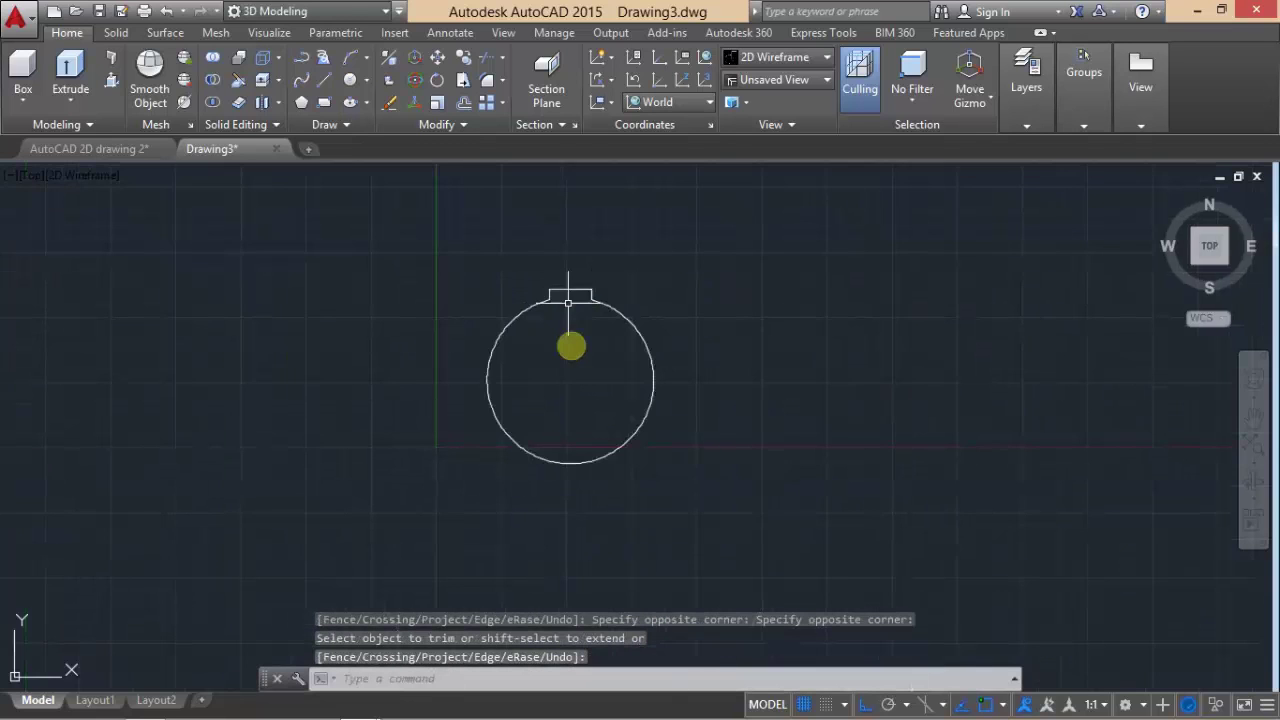
middle_drag(573, 360, 622, 338)
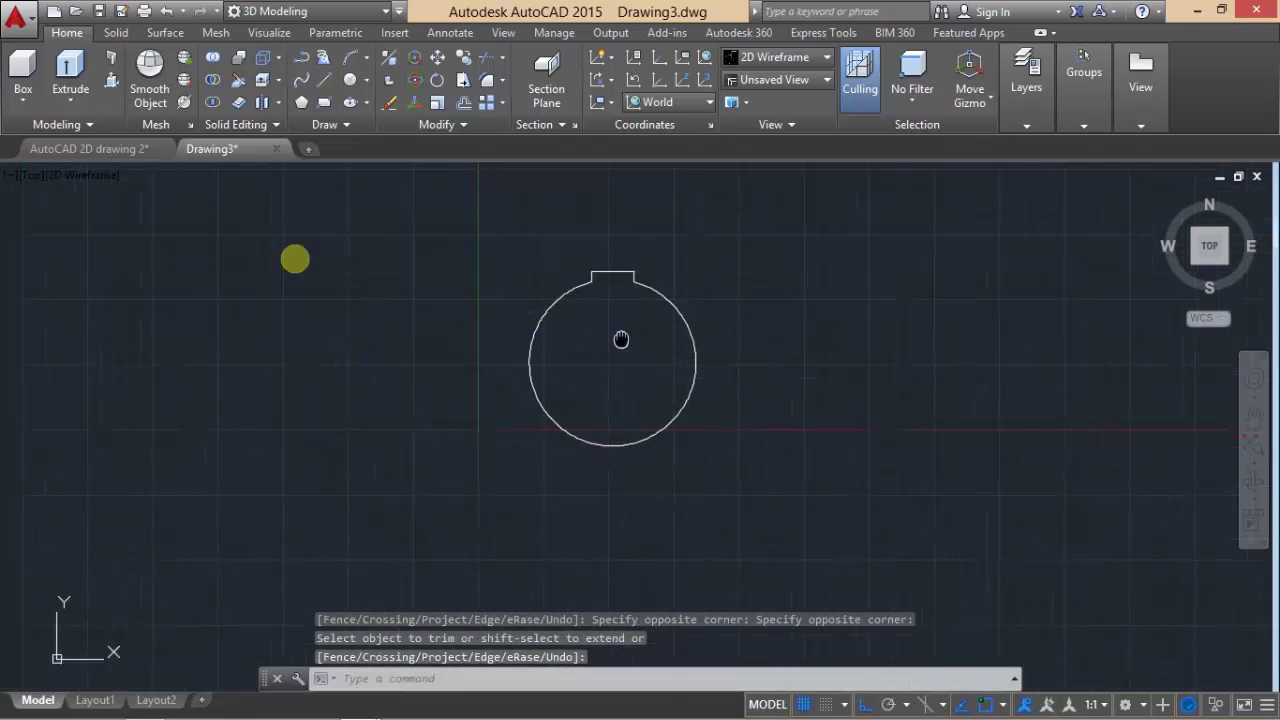
click(87, 150)
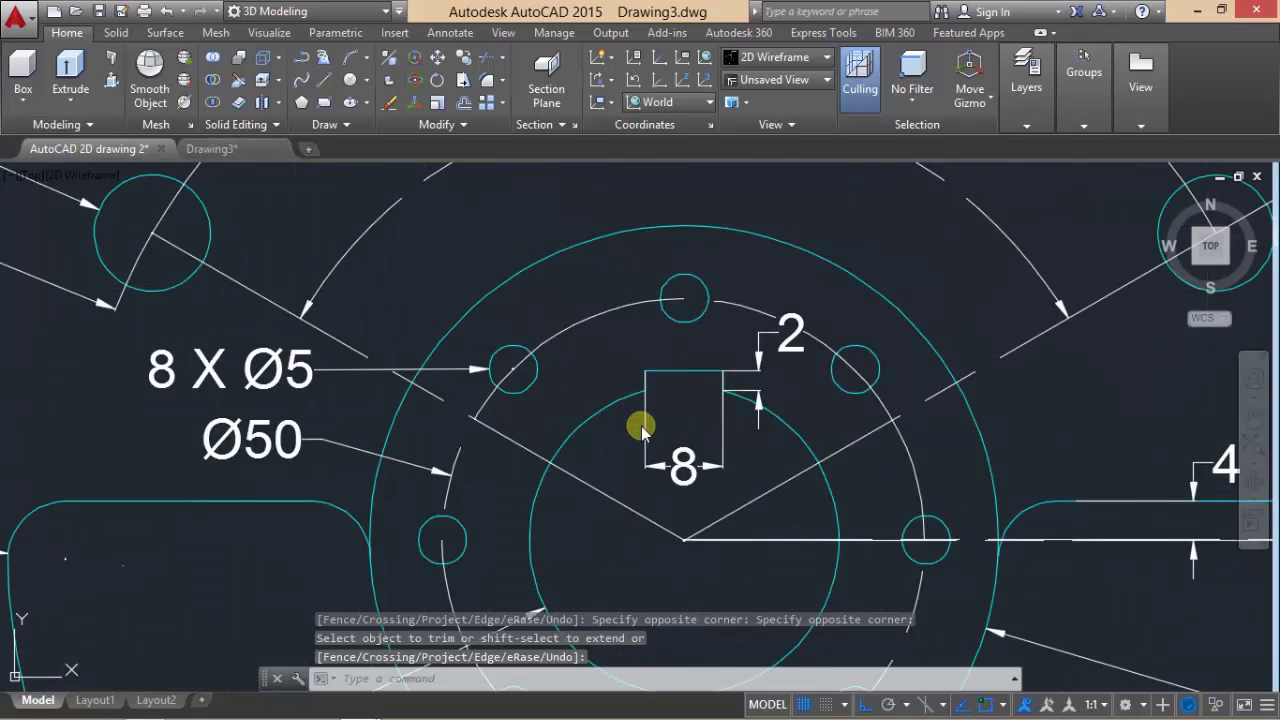
scroll(640, 428, down, 2)
scroll(640, 432, down, 3)
middle_drag(634, 429, 608, 316)
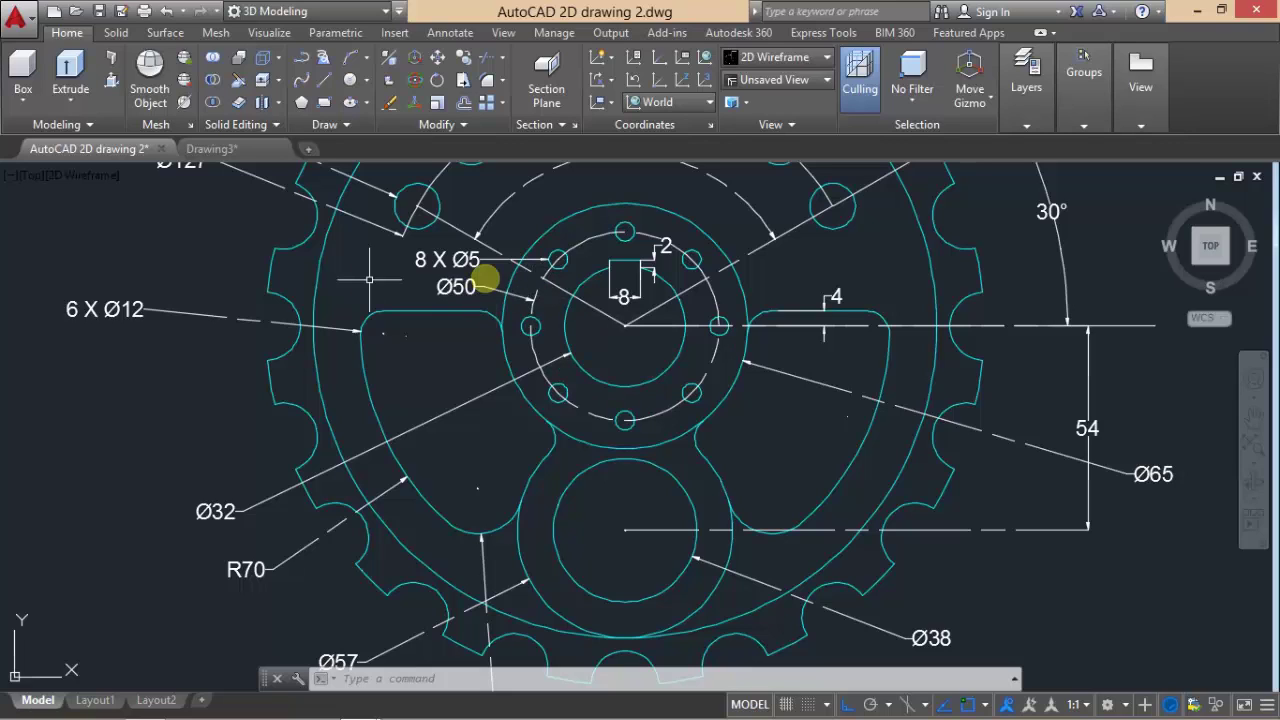
click(210, 148)
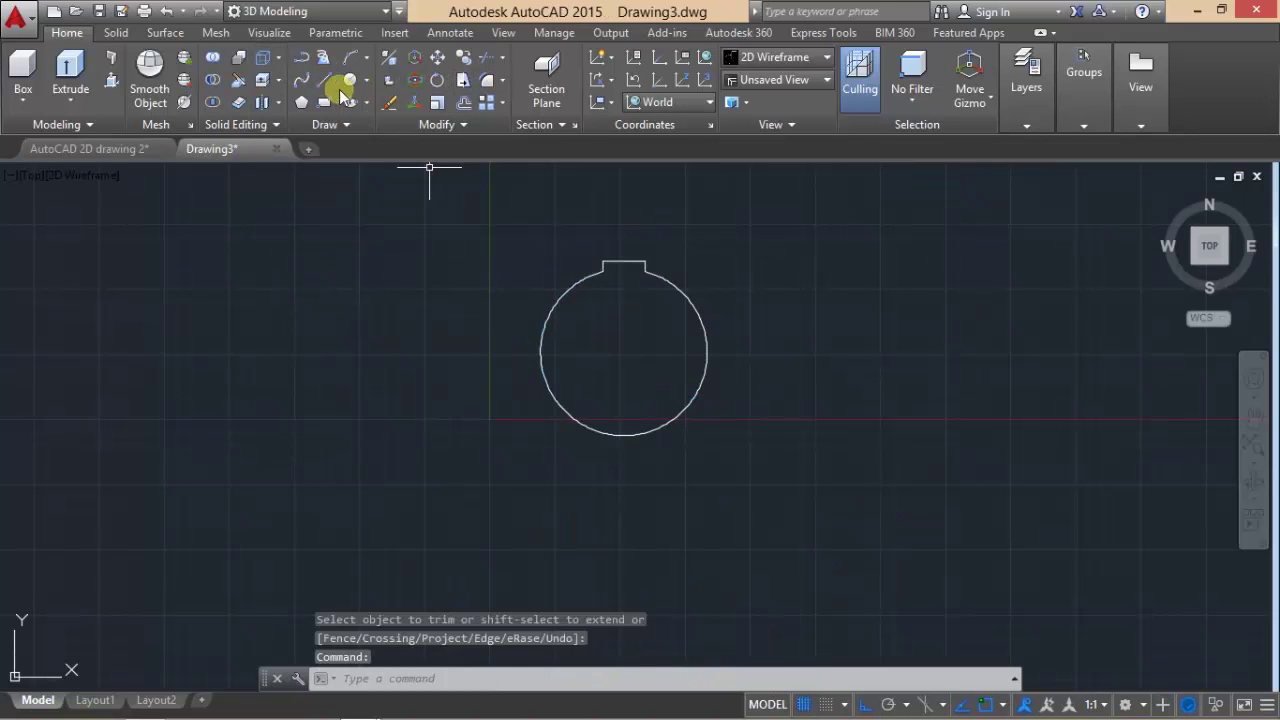
- Draw a Ø50 circle concentric with the keyed Ø32 bore
click(352, 80)
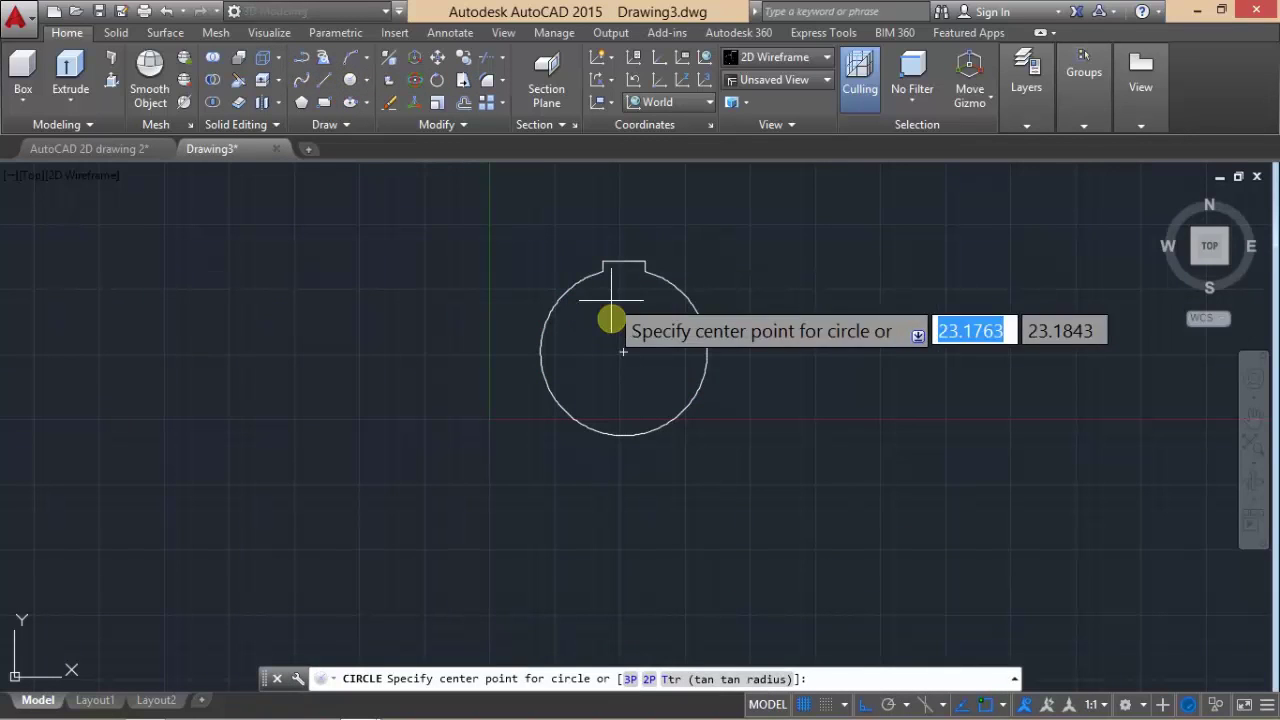
click(620, 350)
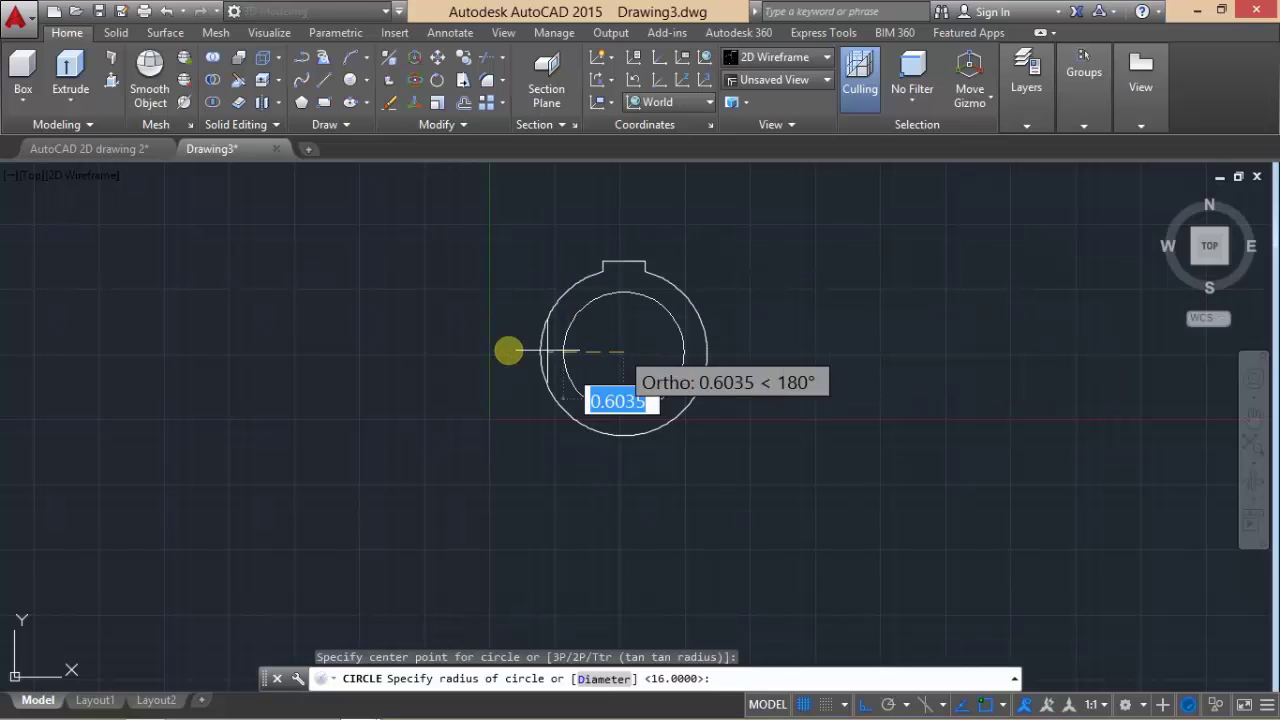
text(d)
key(Return)
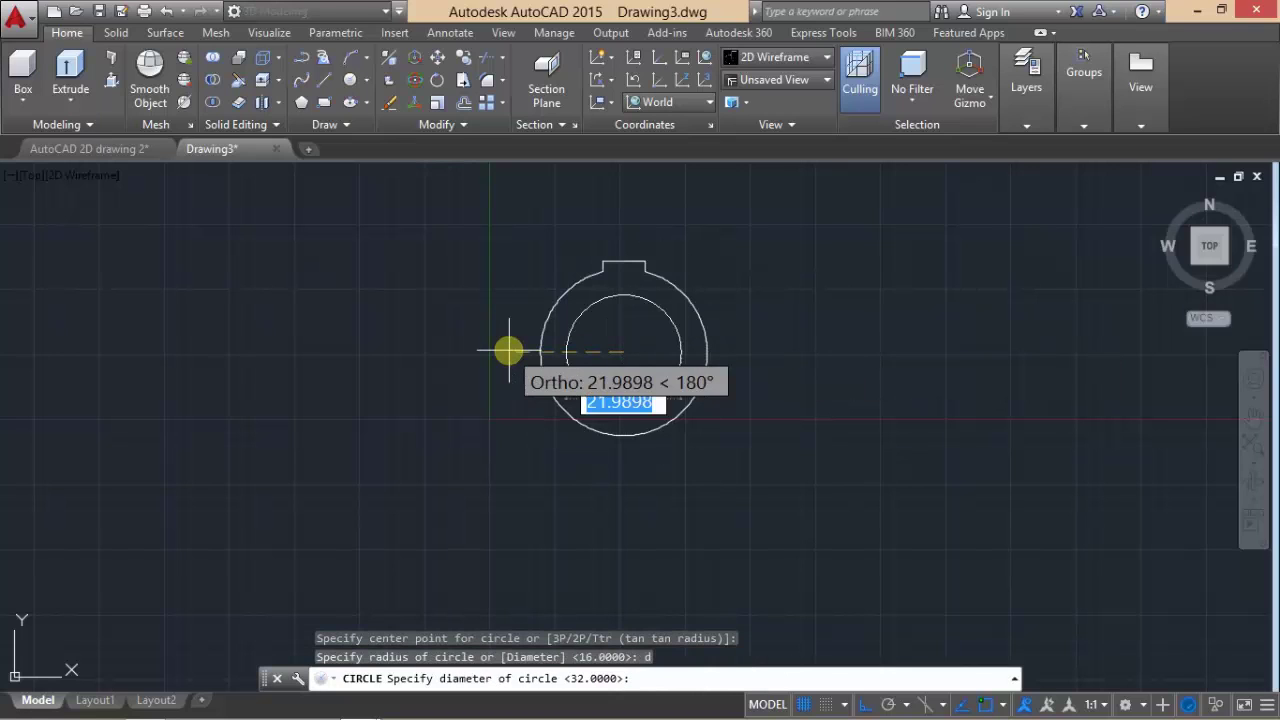
text(50)
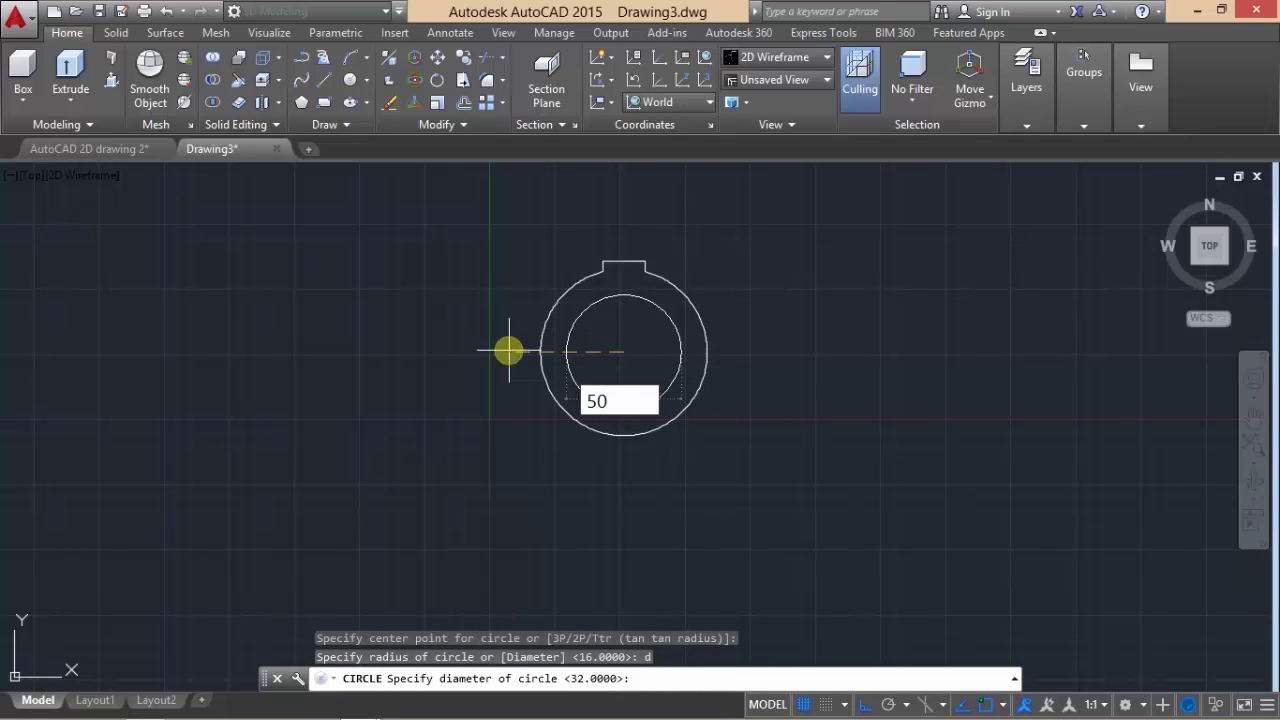
key(Return)
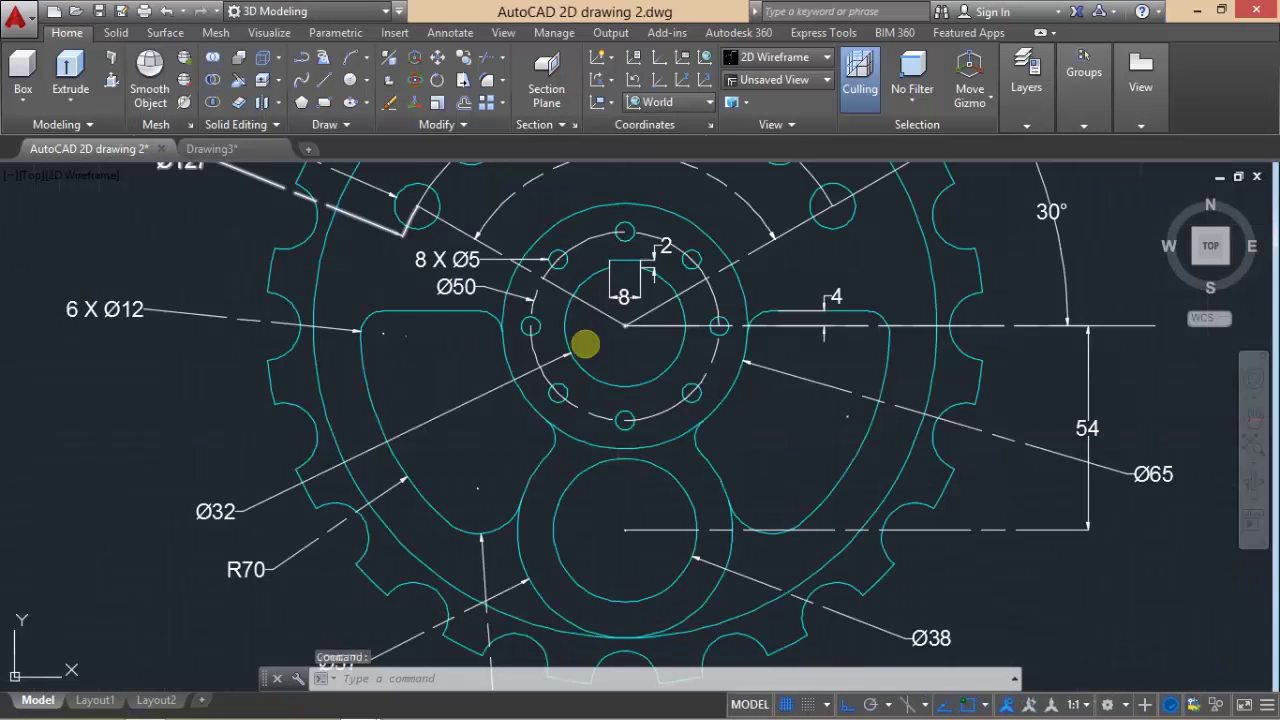
scroll(412, 278, up, 2)
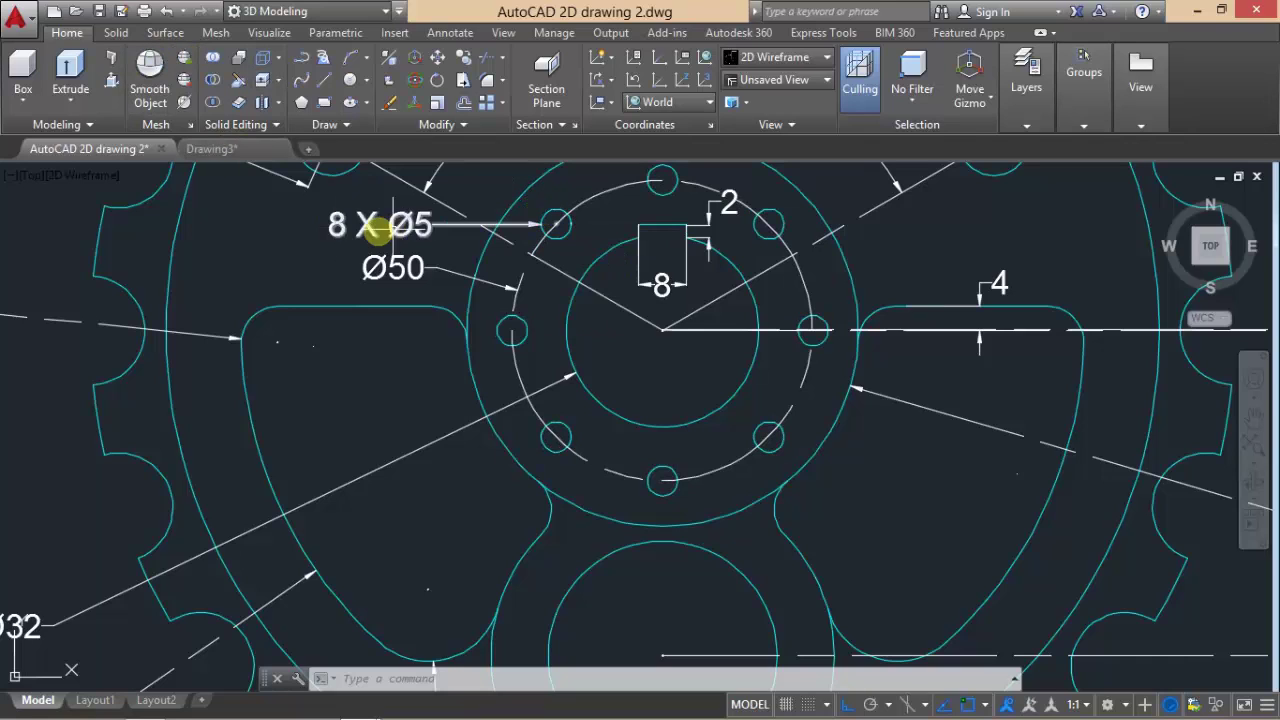
click(210, 148)
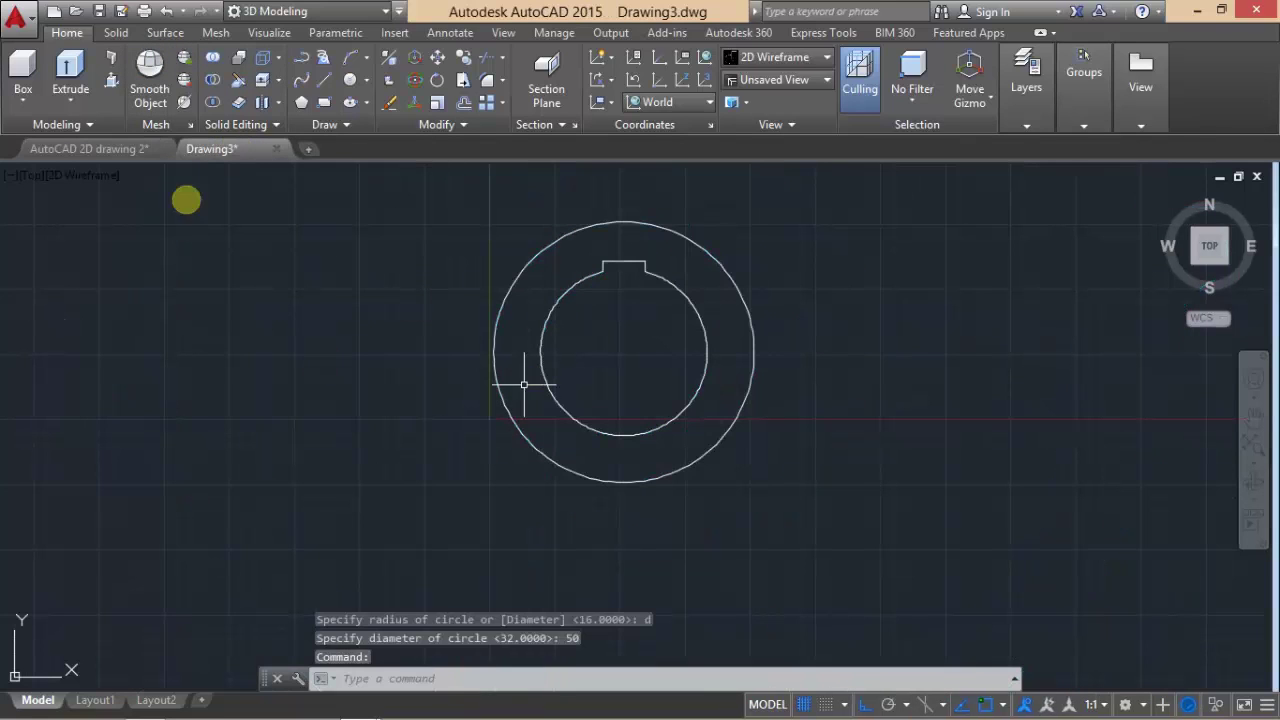
- Draw a horizontal line from the bore centre out past the Ø50 circle
click(322, 86)
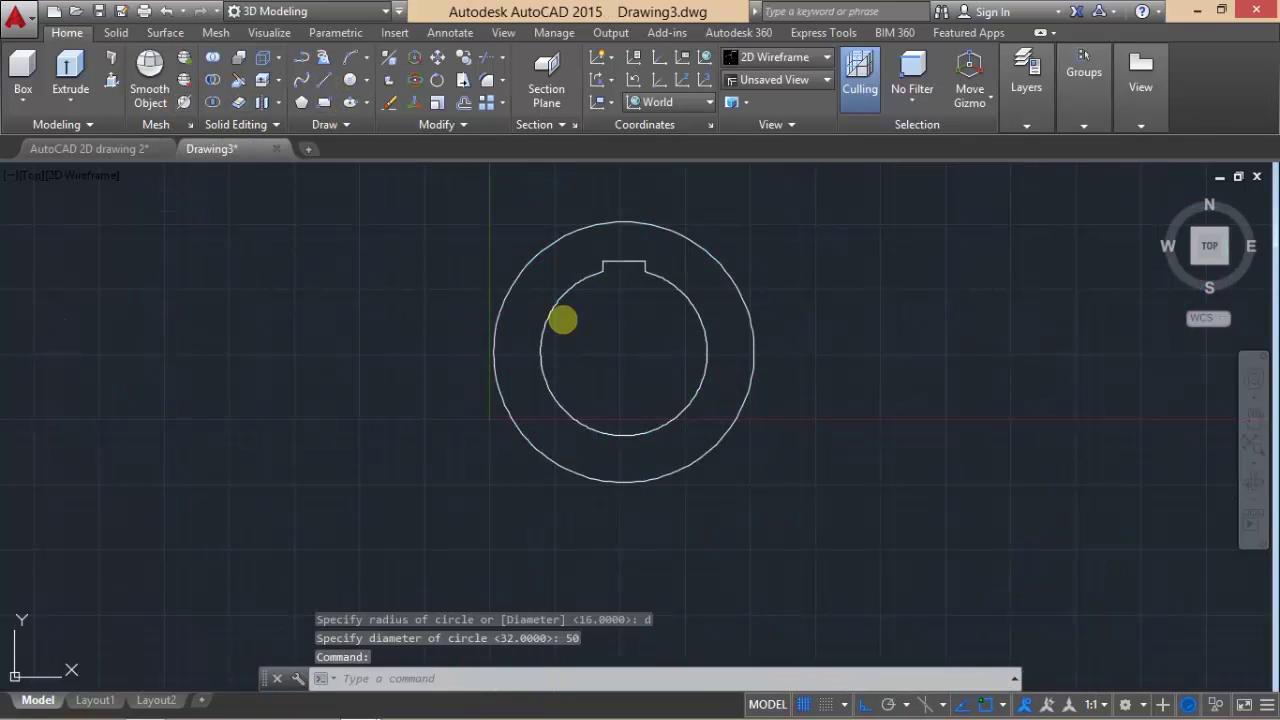
click(617, 351)
click(932, 353)
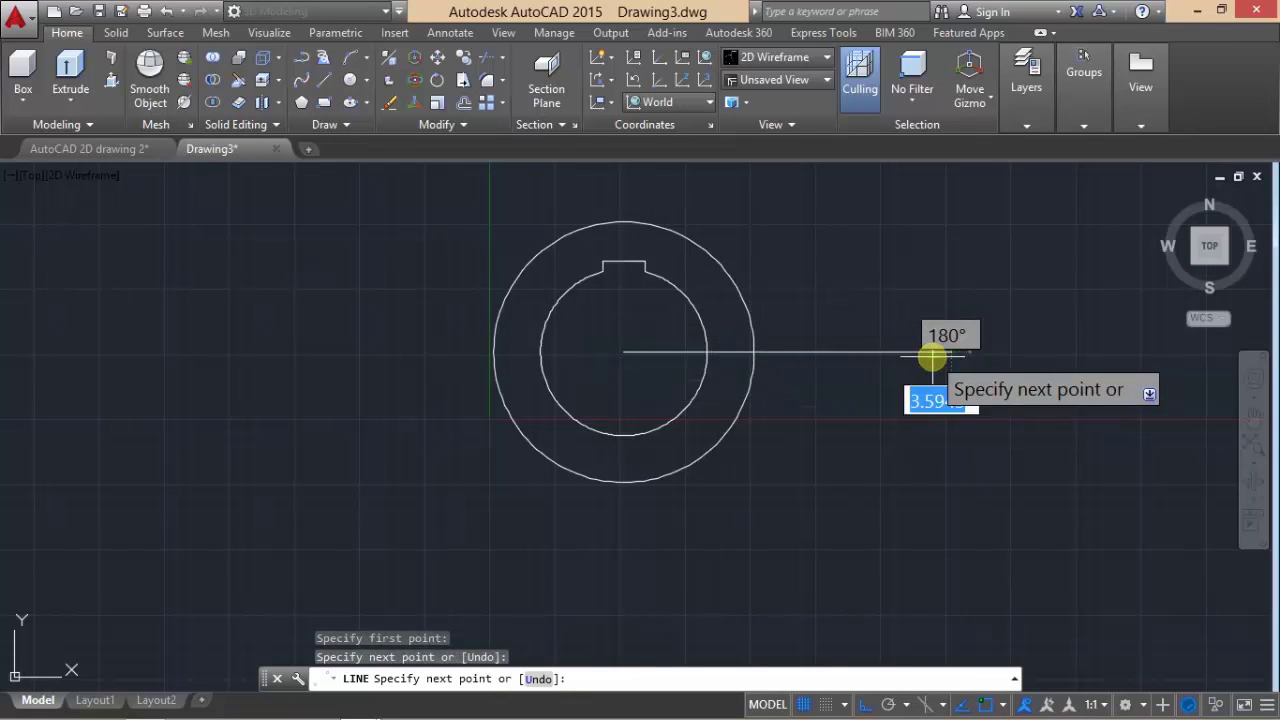
key(Return)
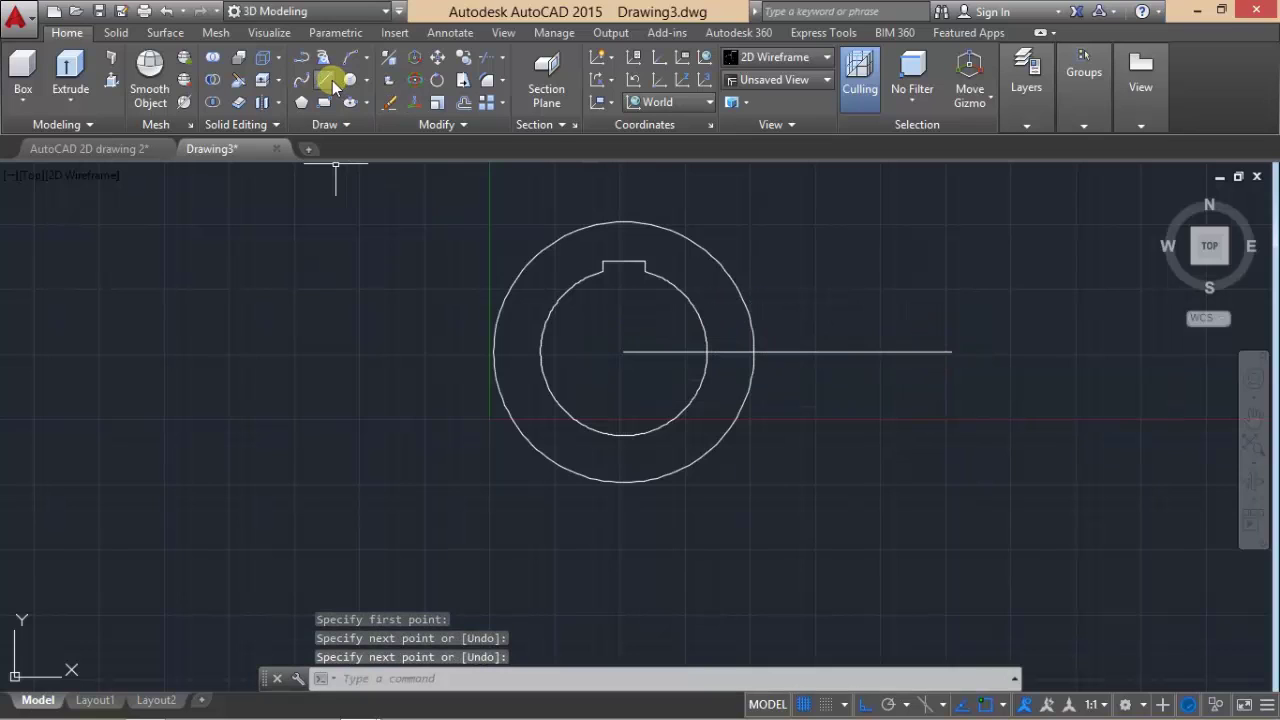
- Place a Ø5 circle on the inner circle's crossing, then undo it as misplaced
click(345, 85)
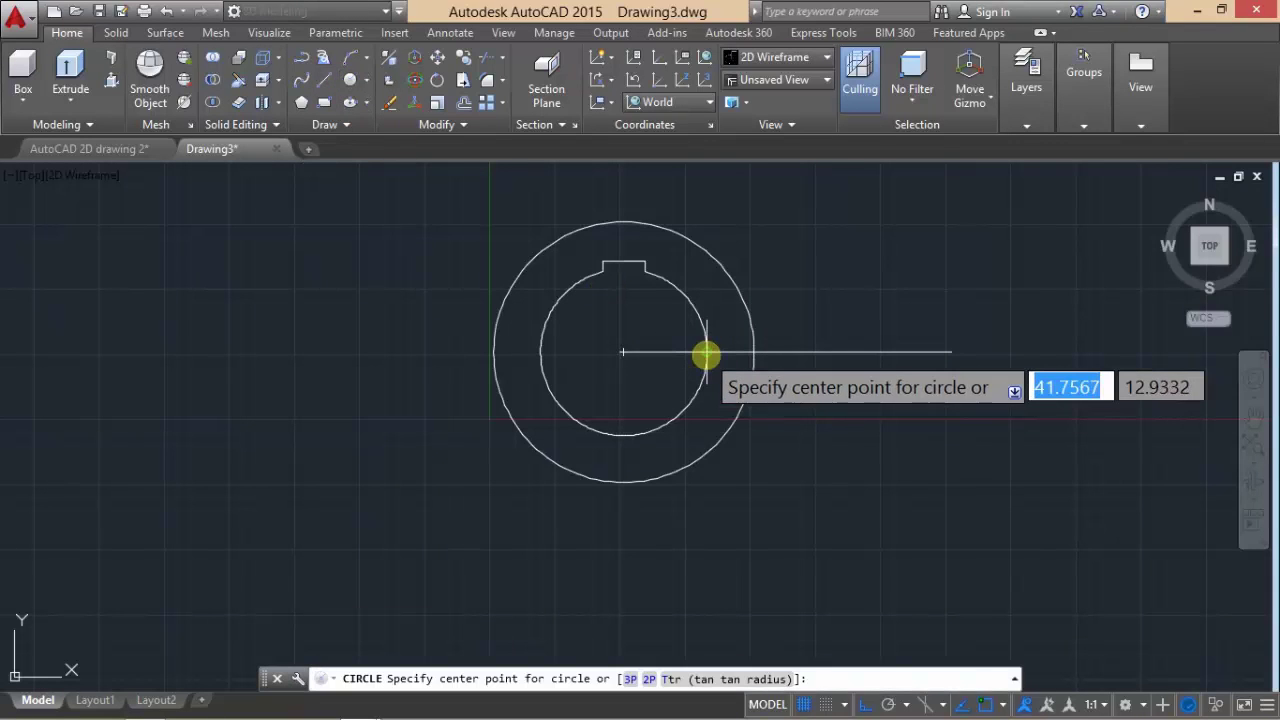
click(706, 354)
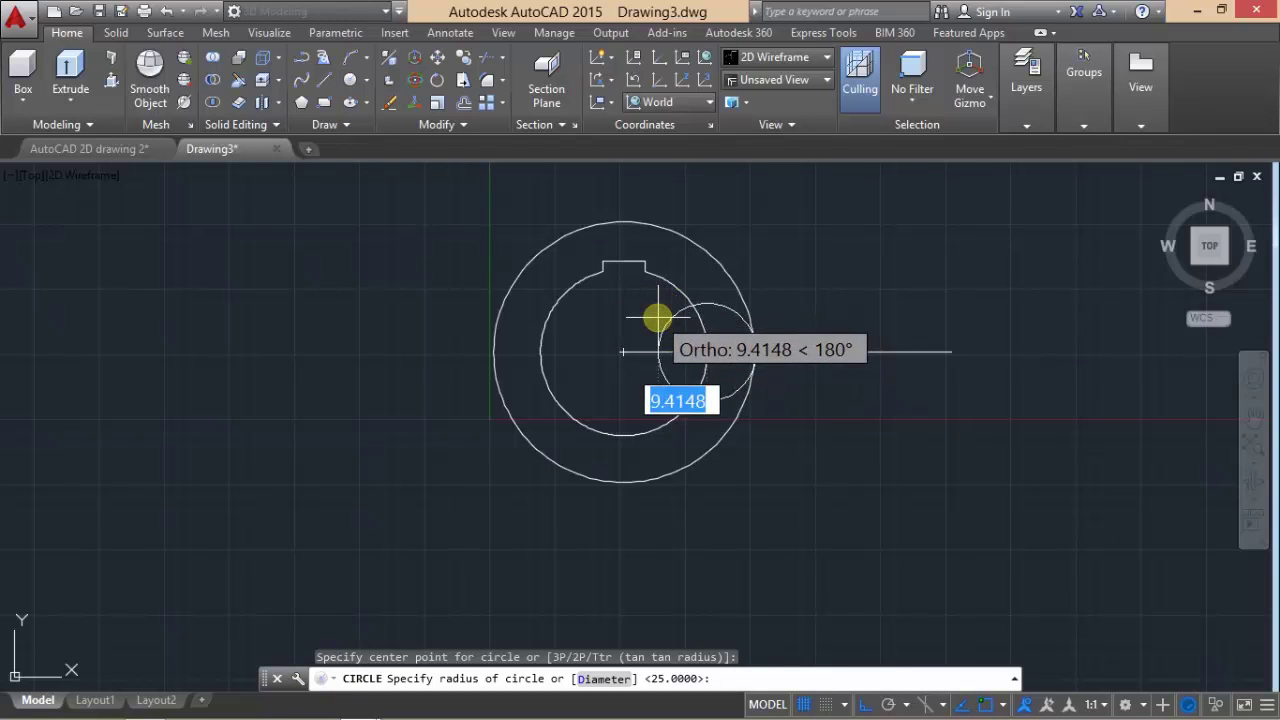
text(d)
key(Return)
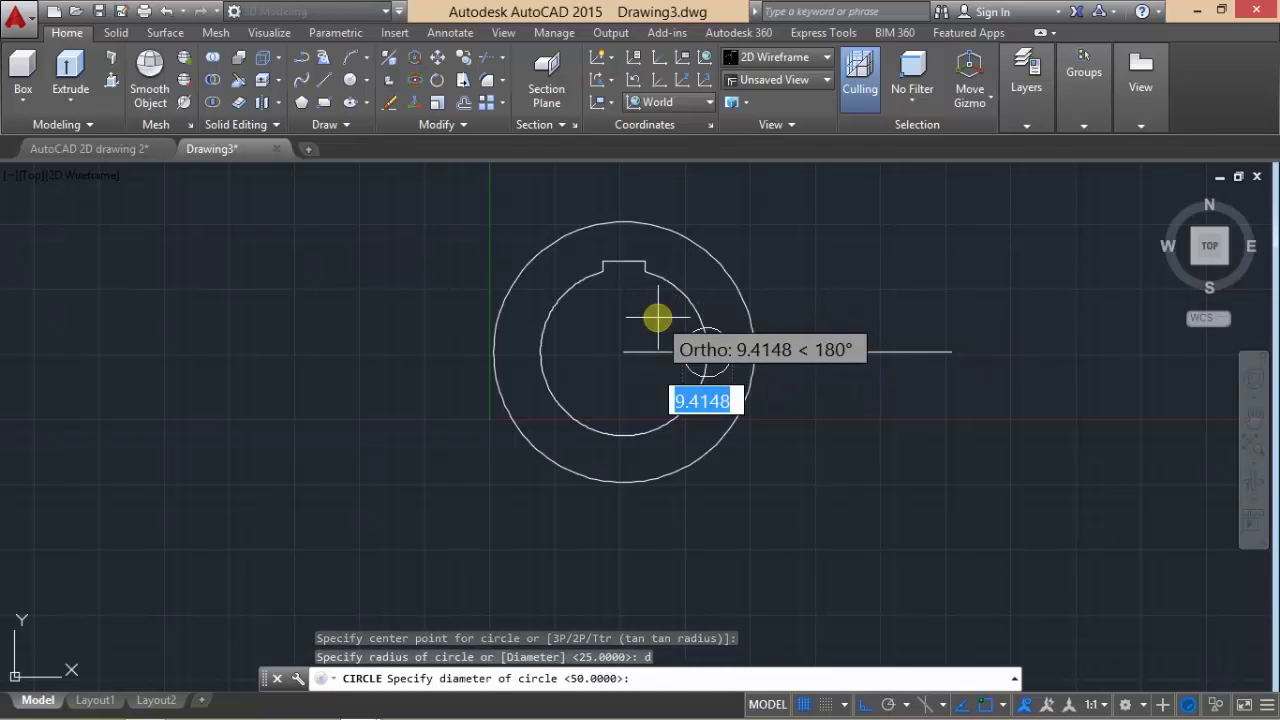
text(5)
key(Return)
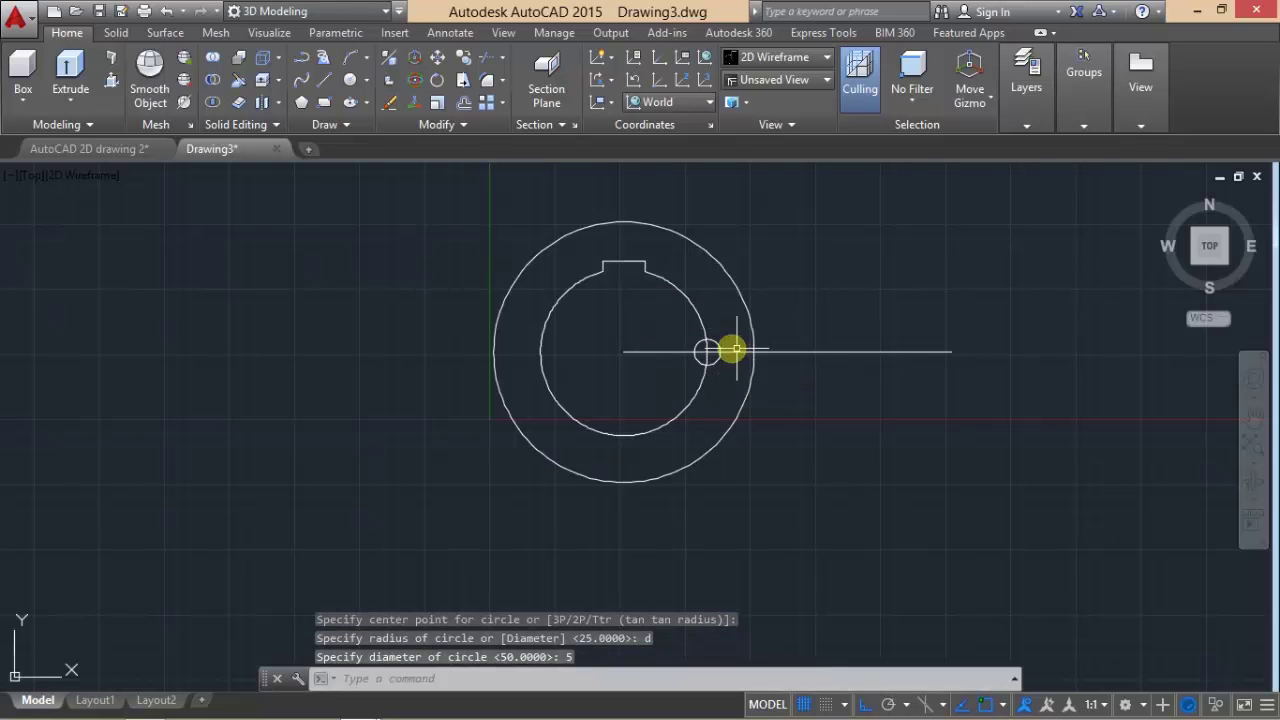
scroll(735, 350, up, 5)
scroll(717, 357, up, 4)
scroll(709, 360, down, 3)
scroll(666, 374, down, 3)
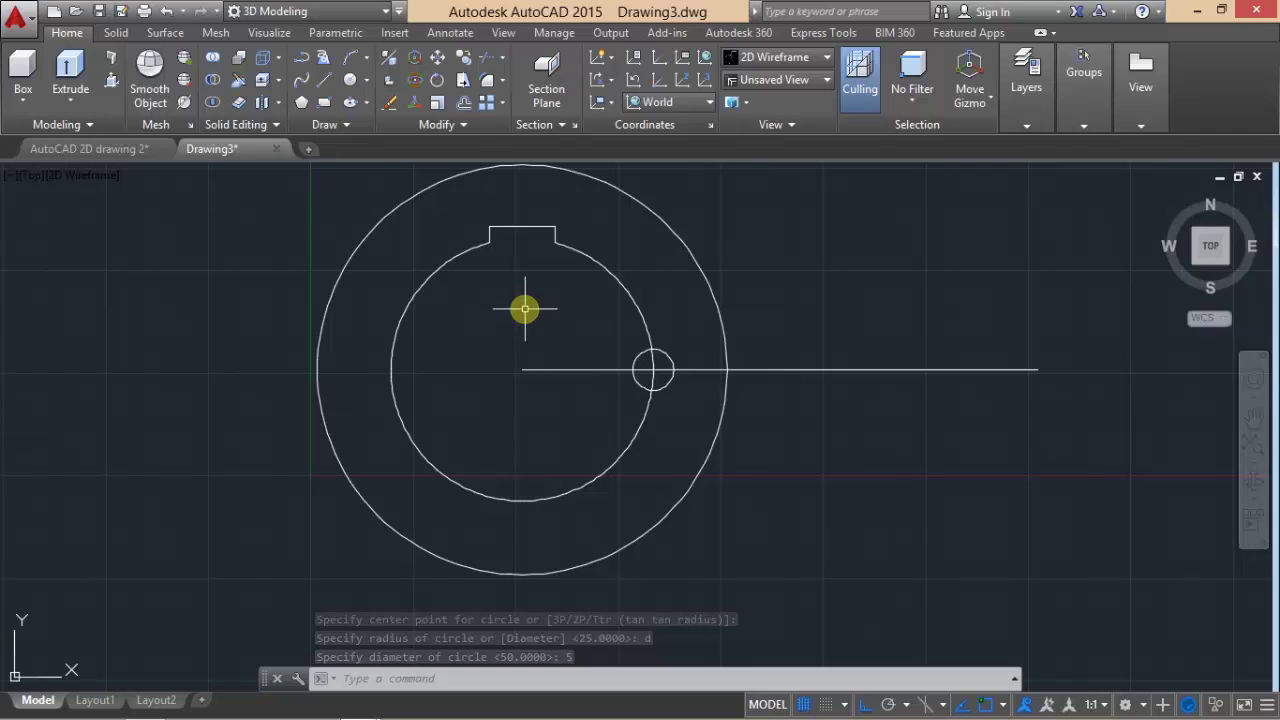
key(ctrl+z)
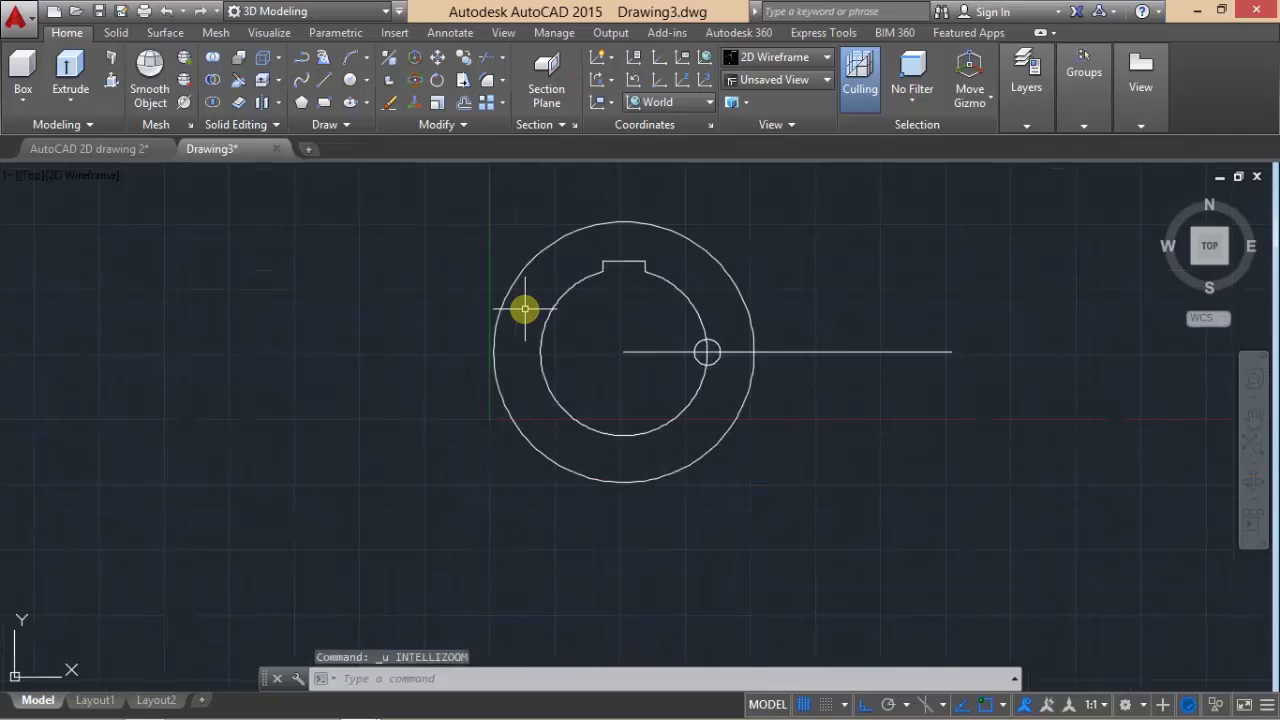
key(ctrl+z)
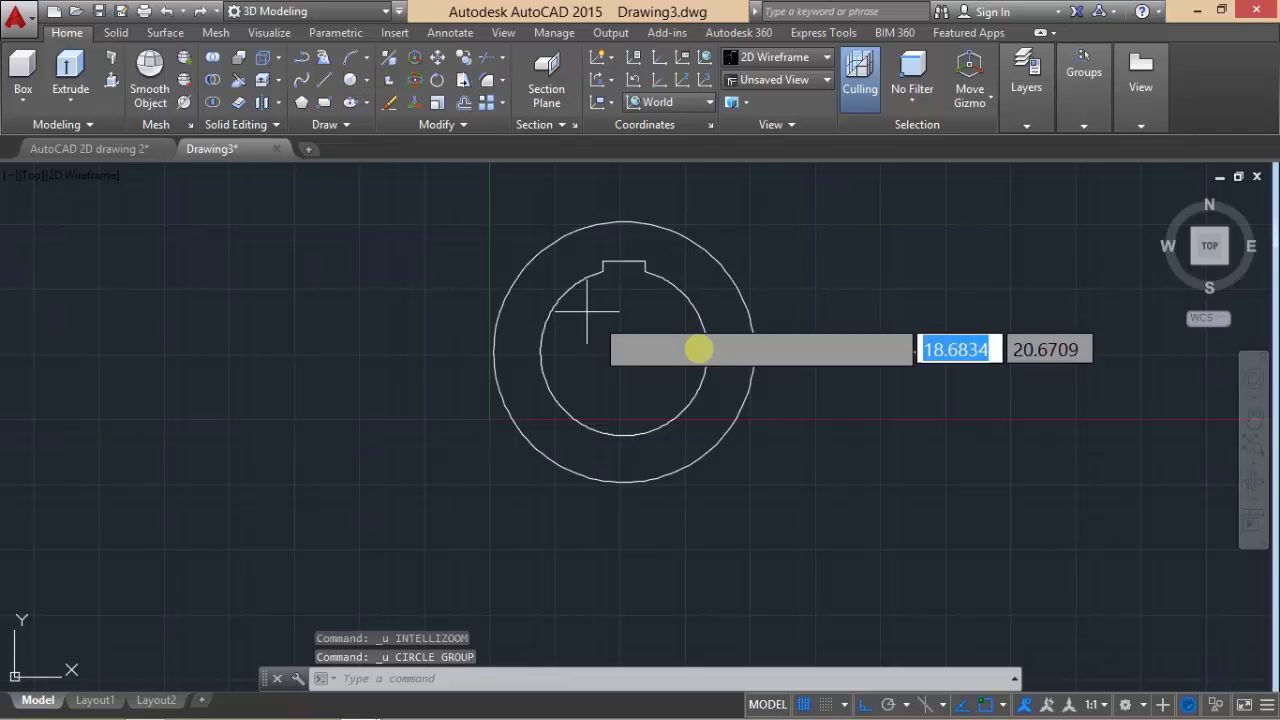
- Draw a Ø5 circle where the horizontal line crosses the Ø50 circle
click(751, 353)
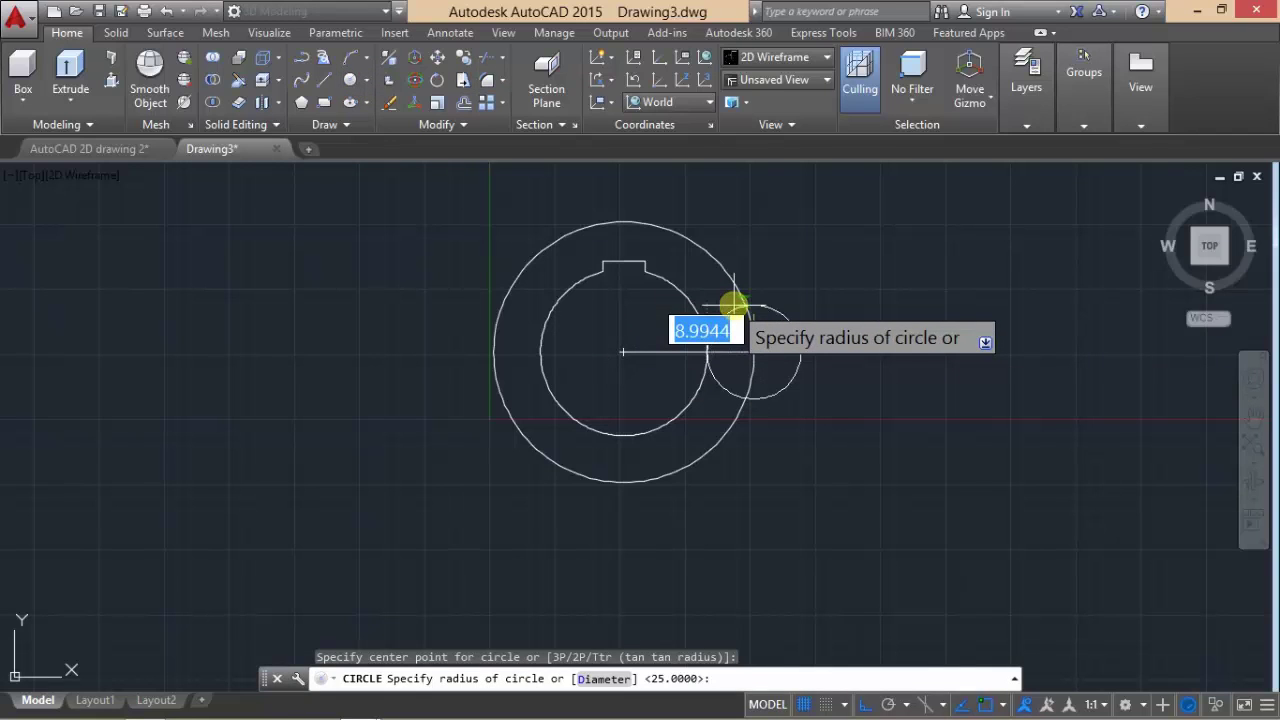
text(d)
key(Return)
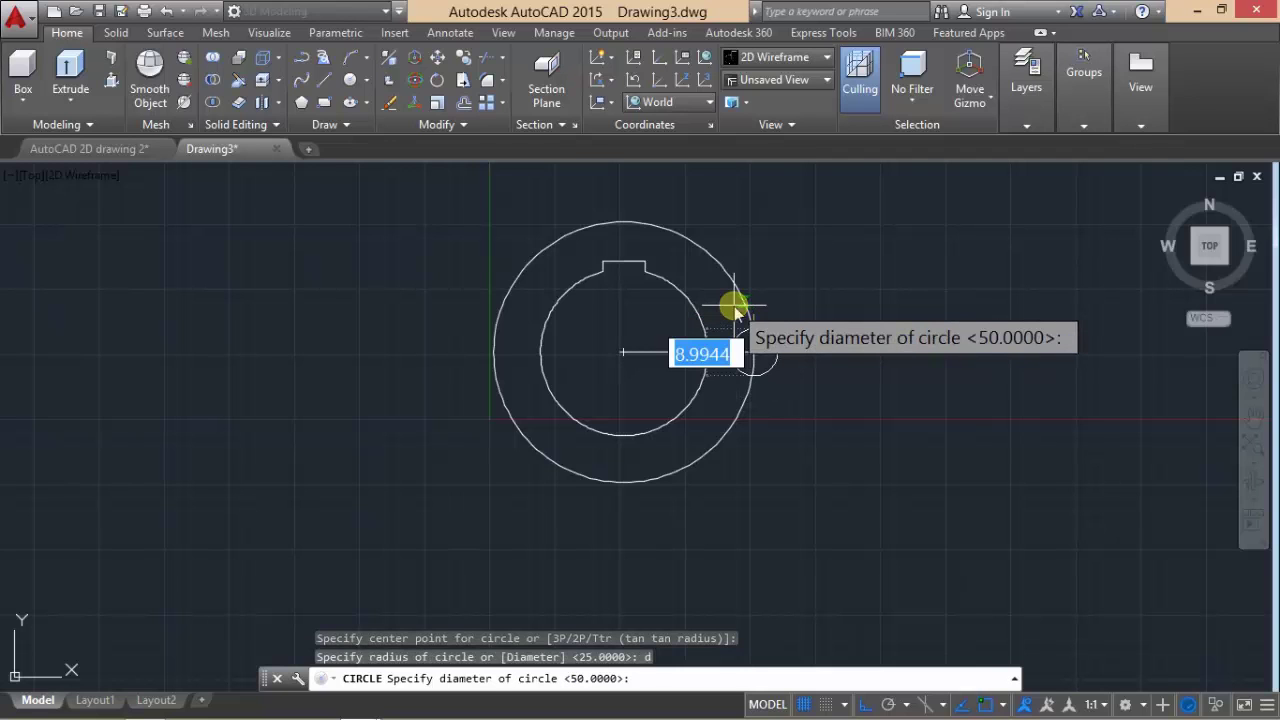
text(5)
key(Return)
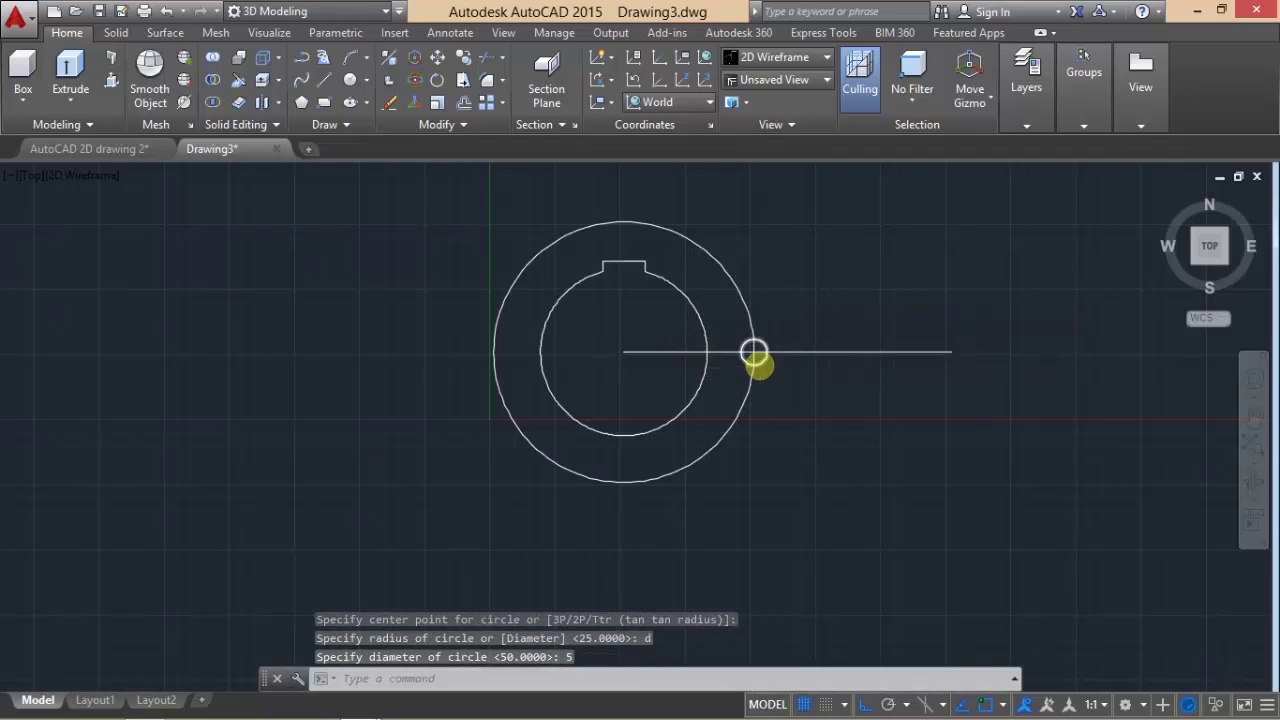
scroll(760, 366, up, 5)
scroll(760, 366, down, 2)
scroll(760, 366, down, 2)
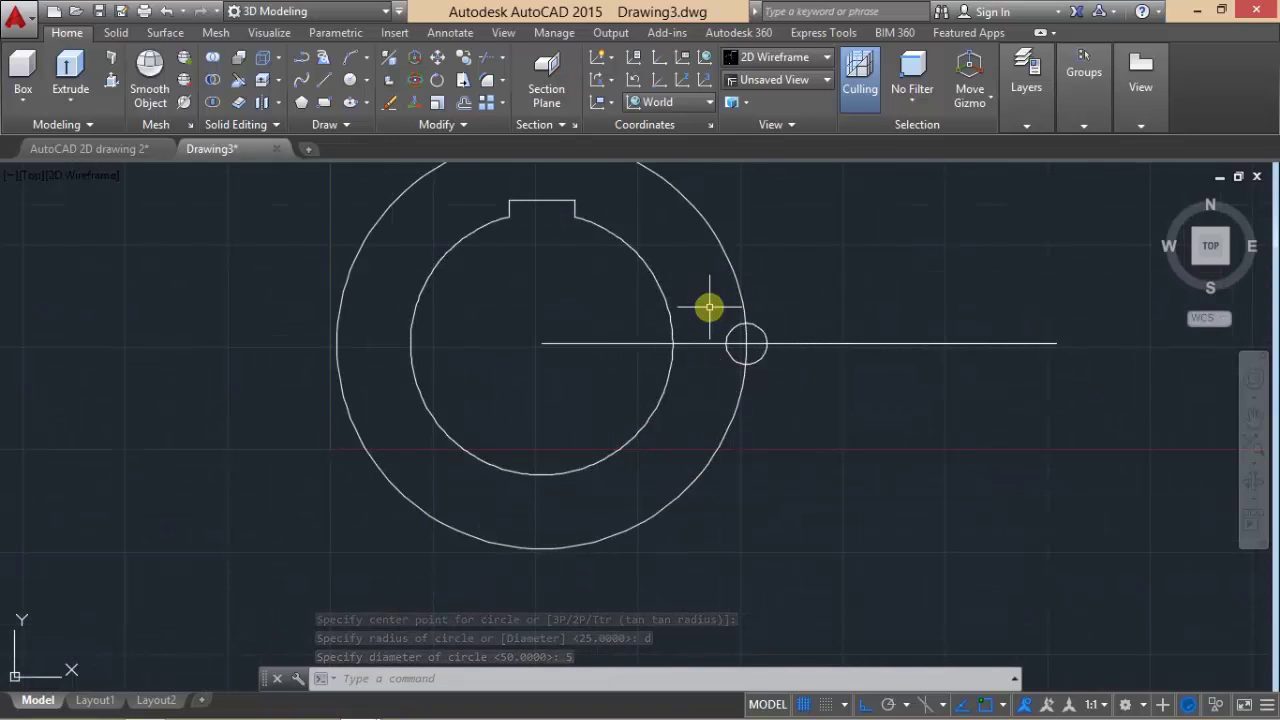
middle_drag(660, 300, 697, 390)
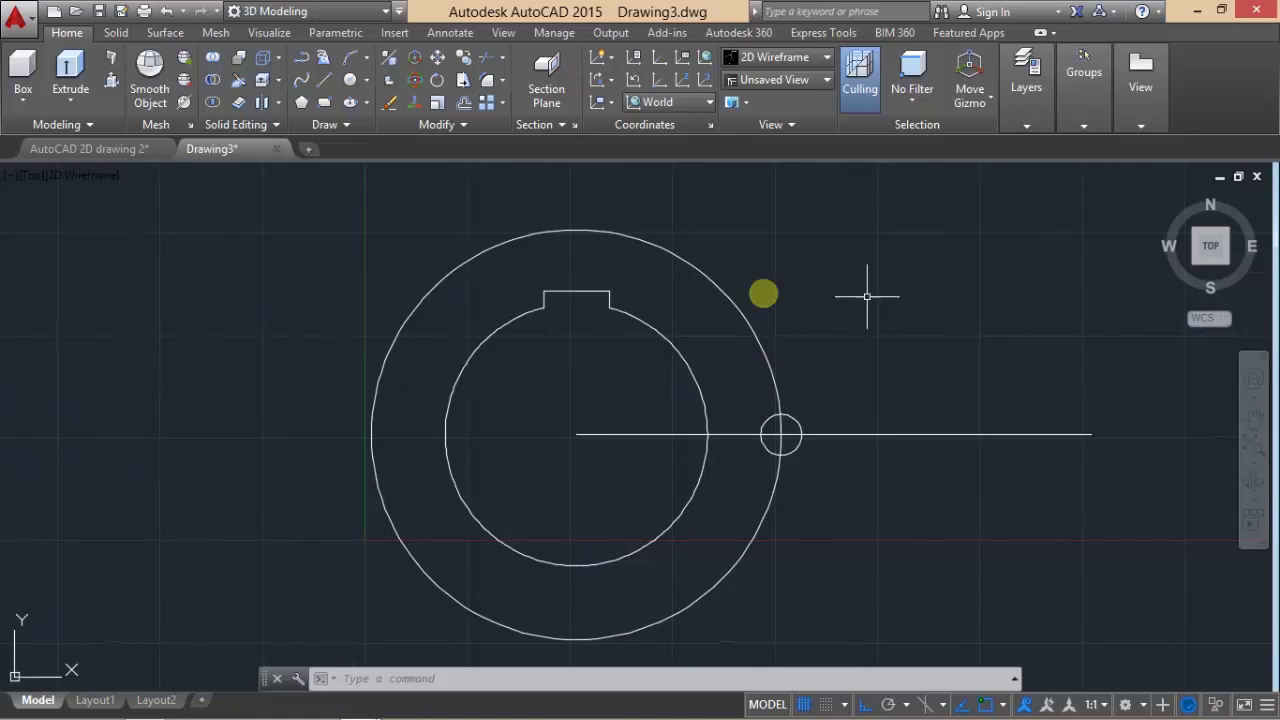
click(96, 147)
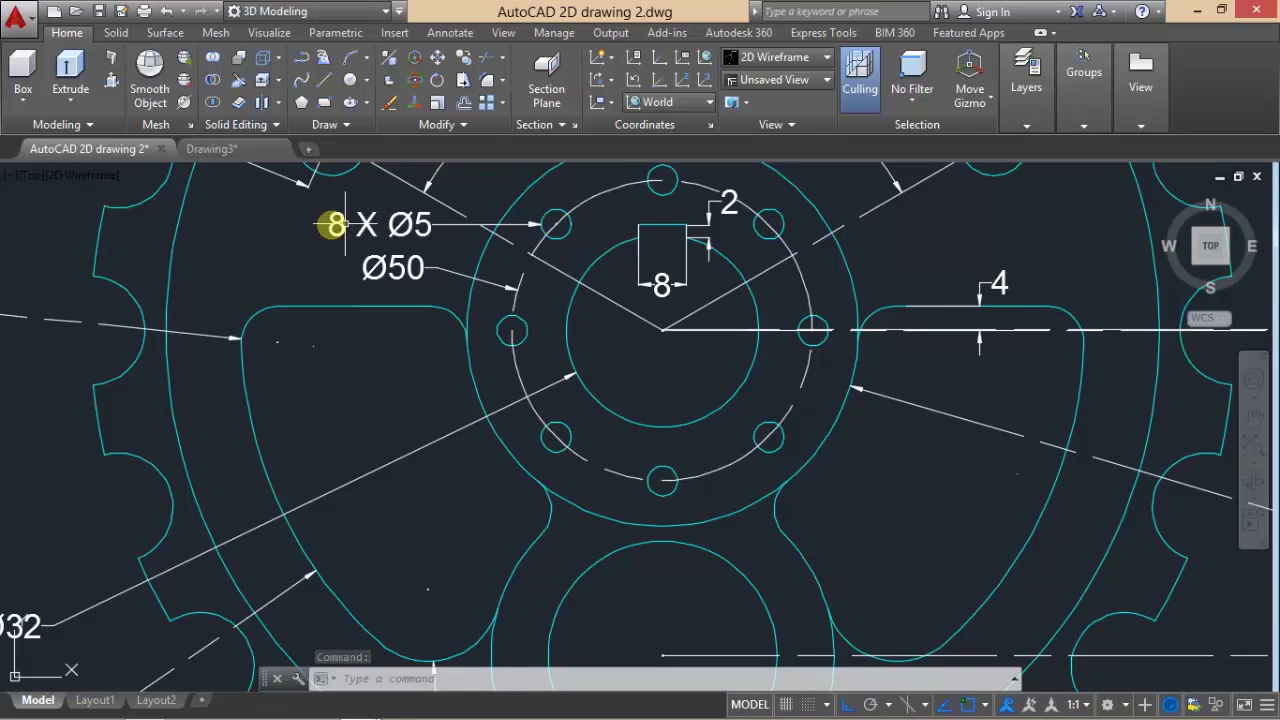
- In Drawing3, start a polar array of the Ø5 circle centred on the bore
click(222, 149)
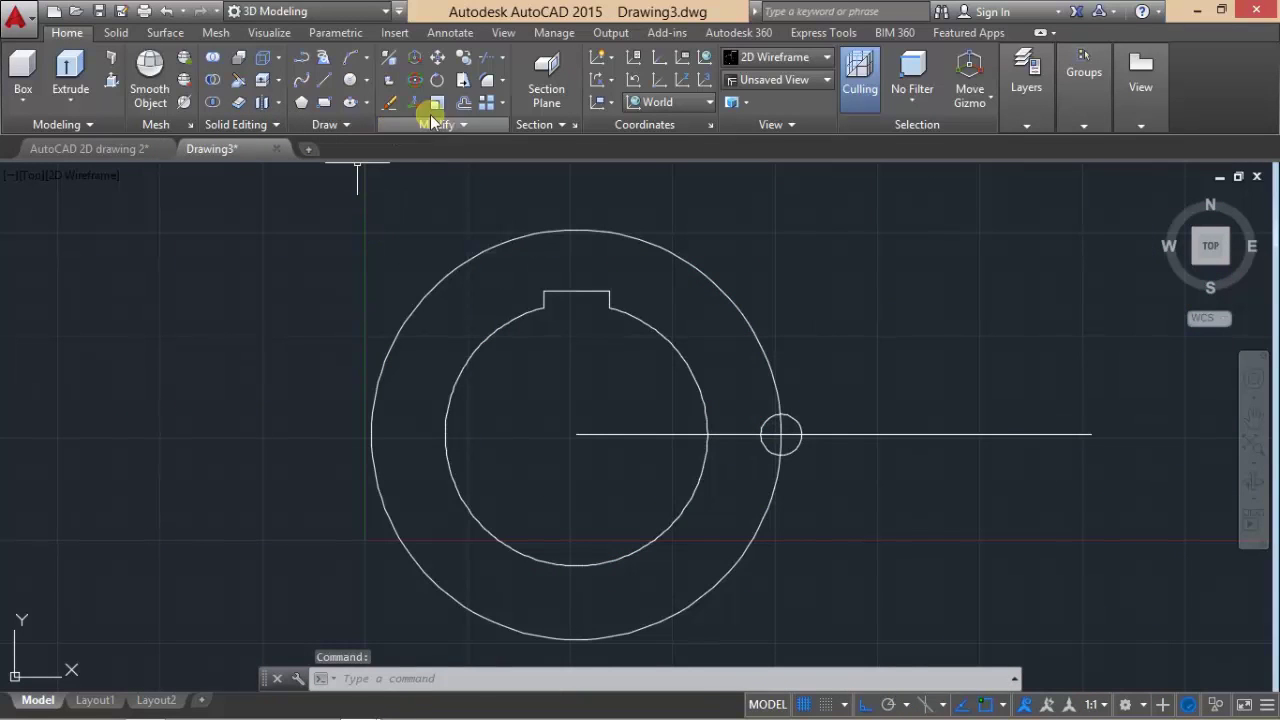
click(500, 106)
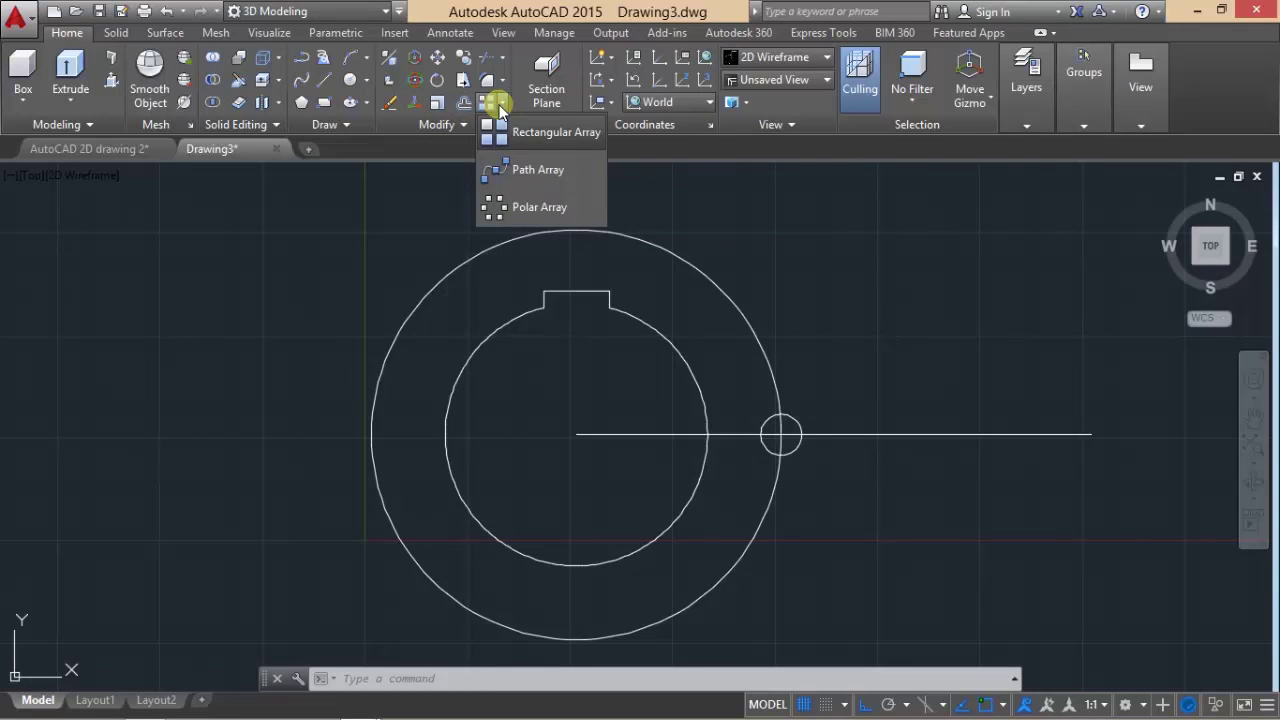
click(520, 207)
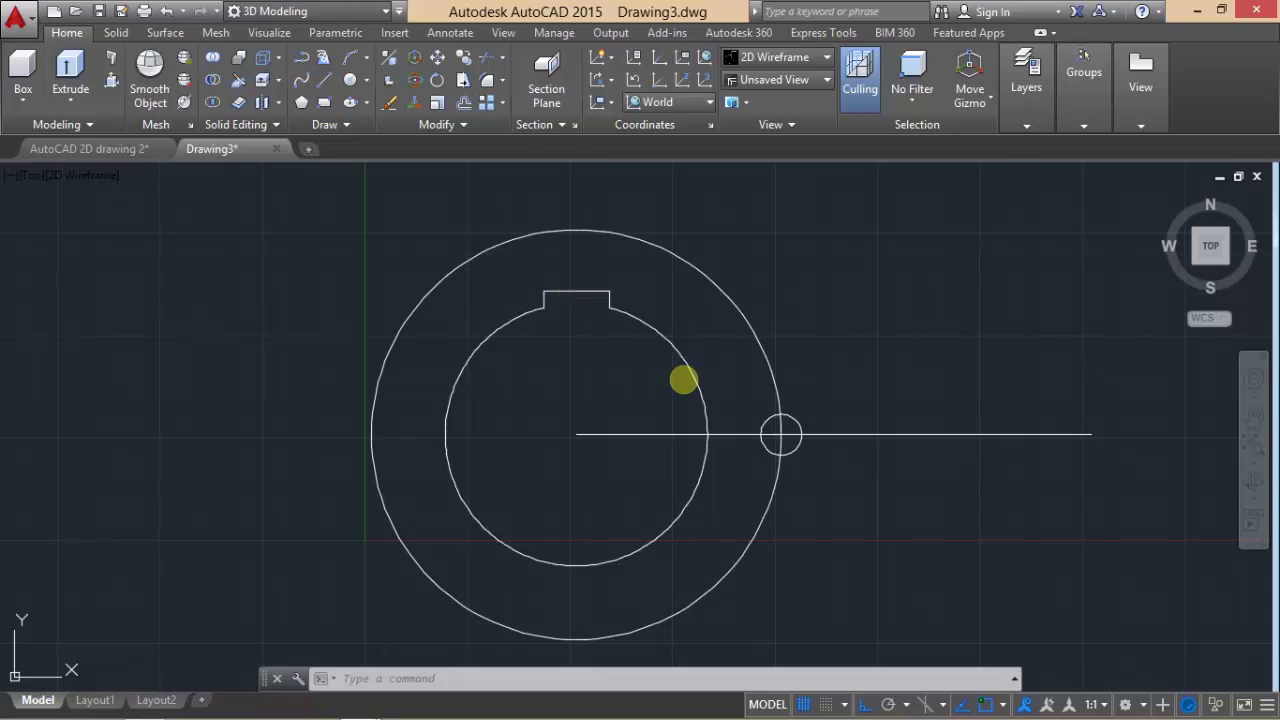
click(766, 421)
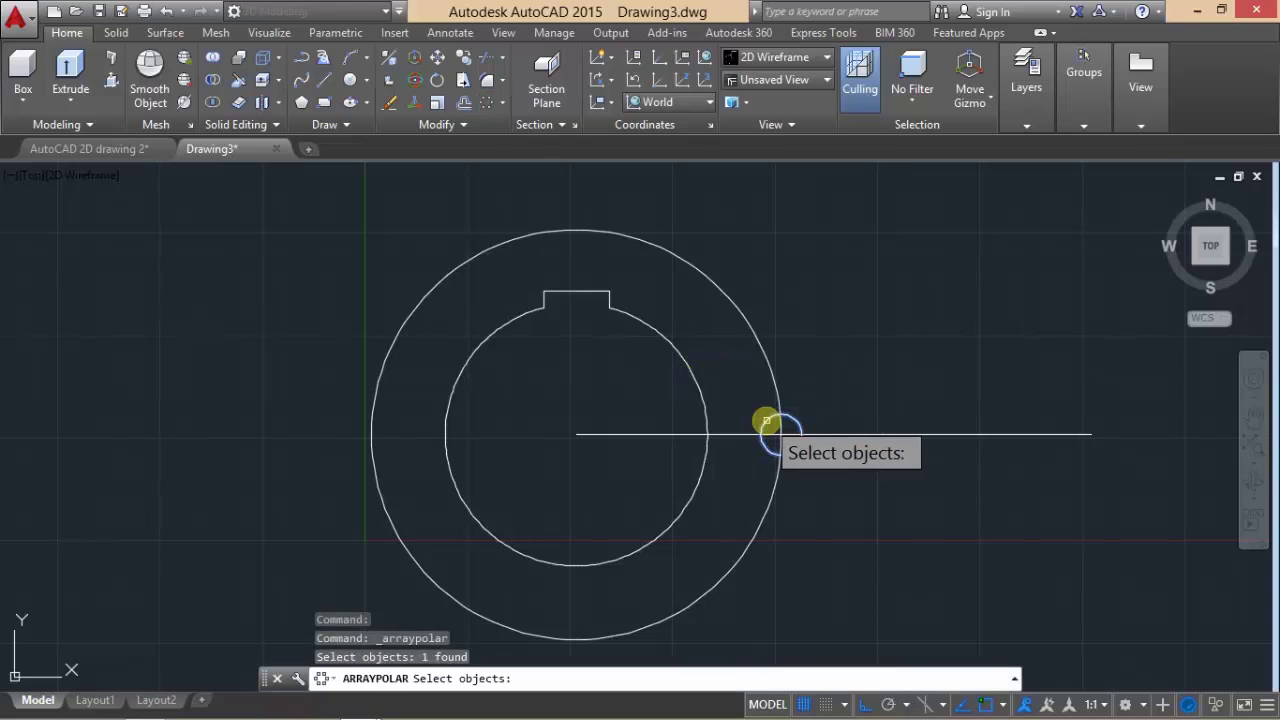
key(Return)
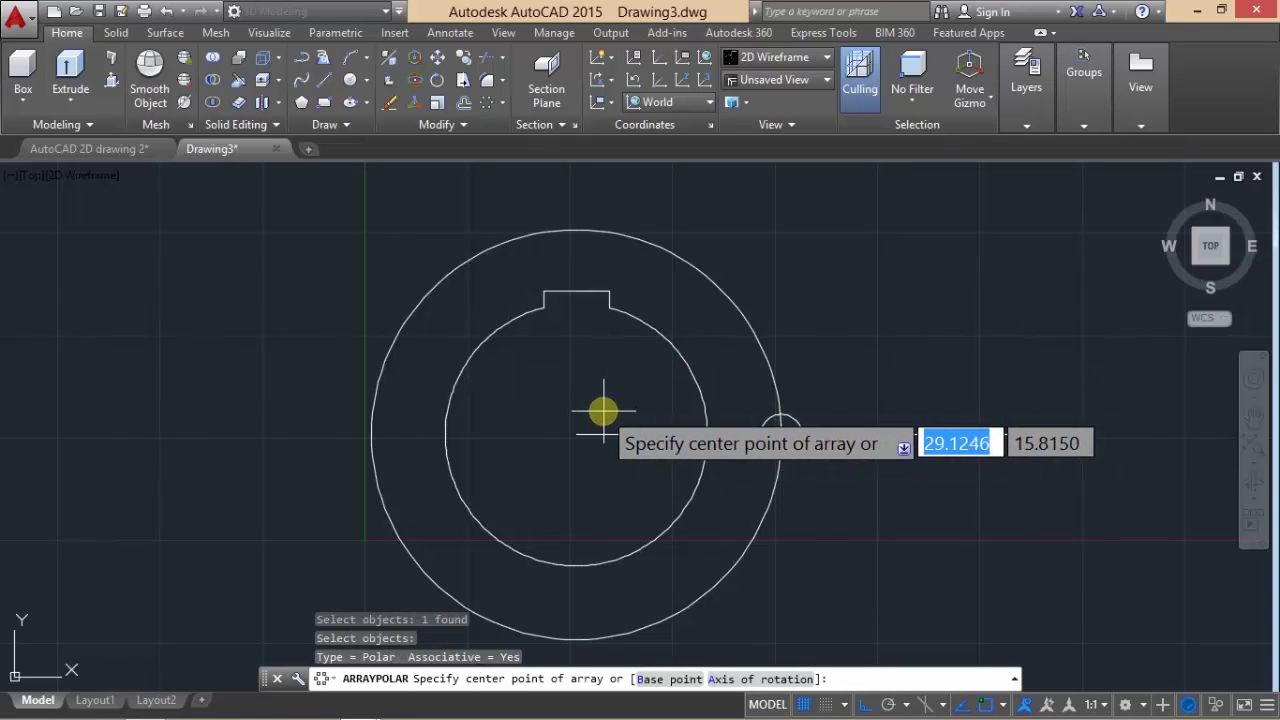
click(576, 434)
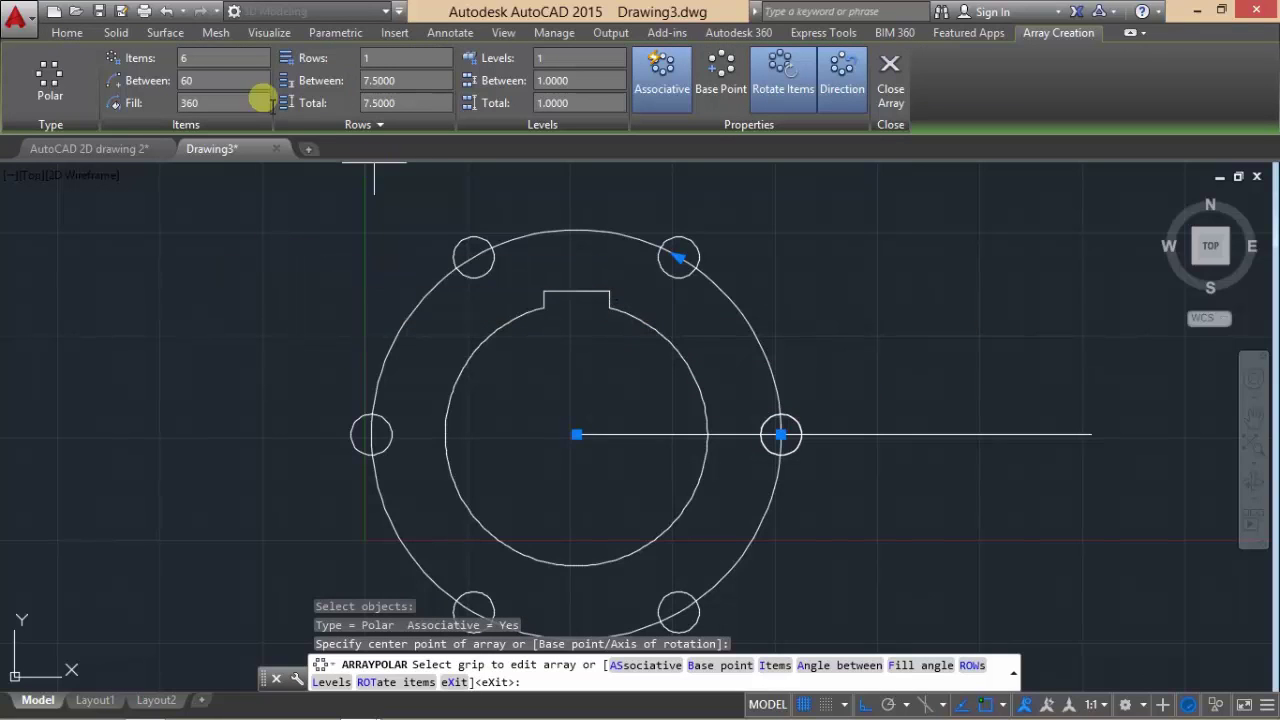
- Set the array to 8 items over 360° and finish it
click(177, 60)
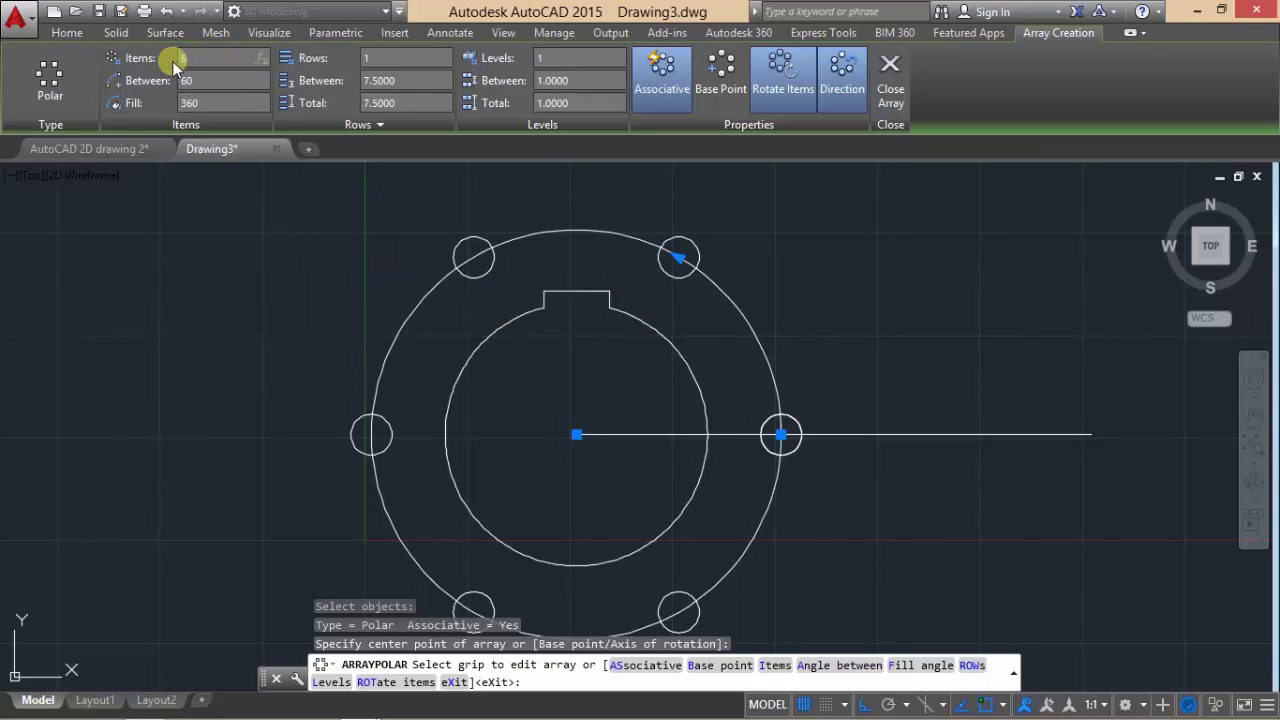
text(8)
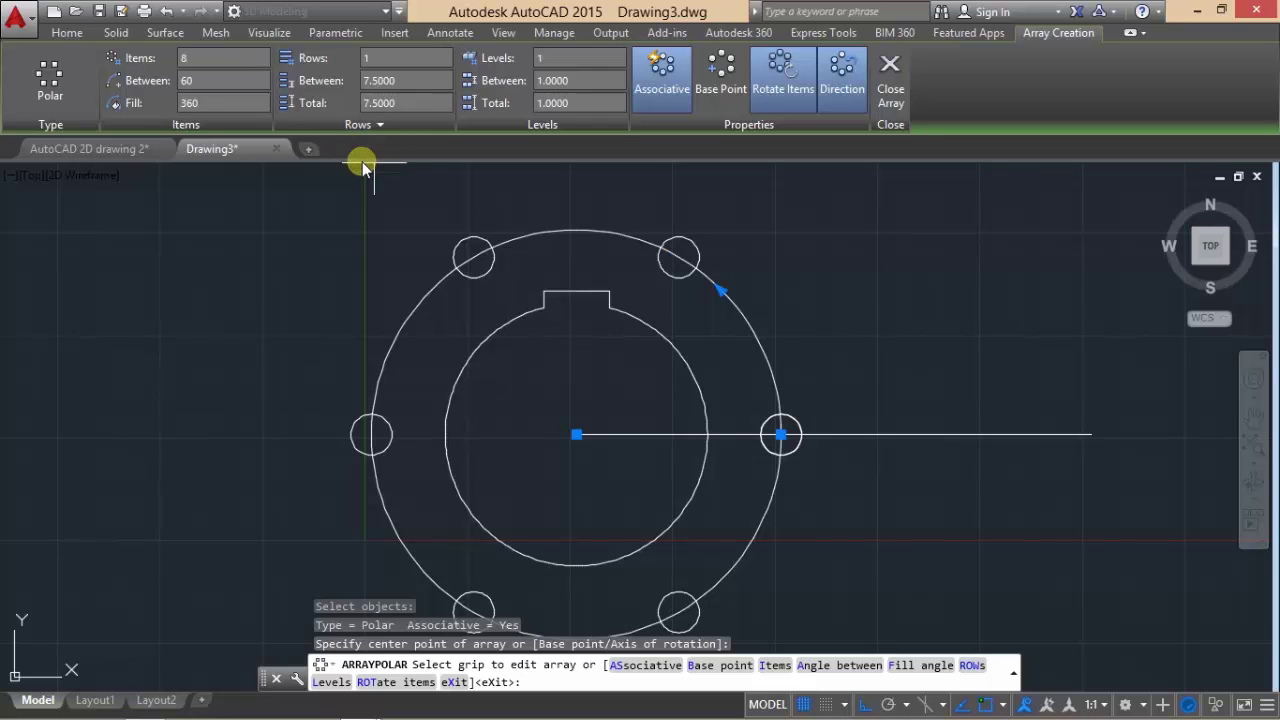
middle_drag(583, 400, 602, 313)
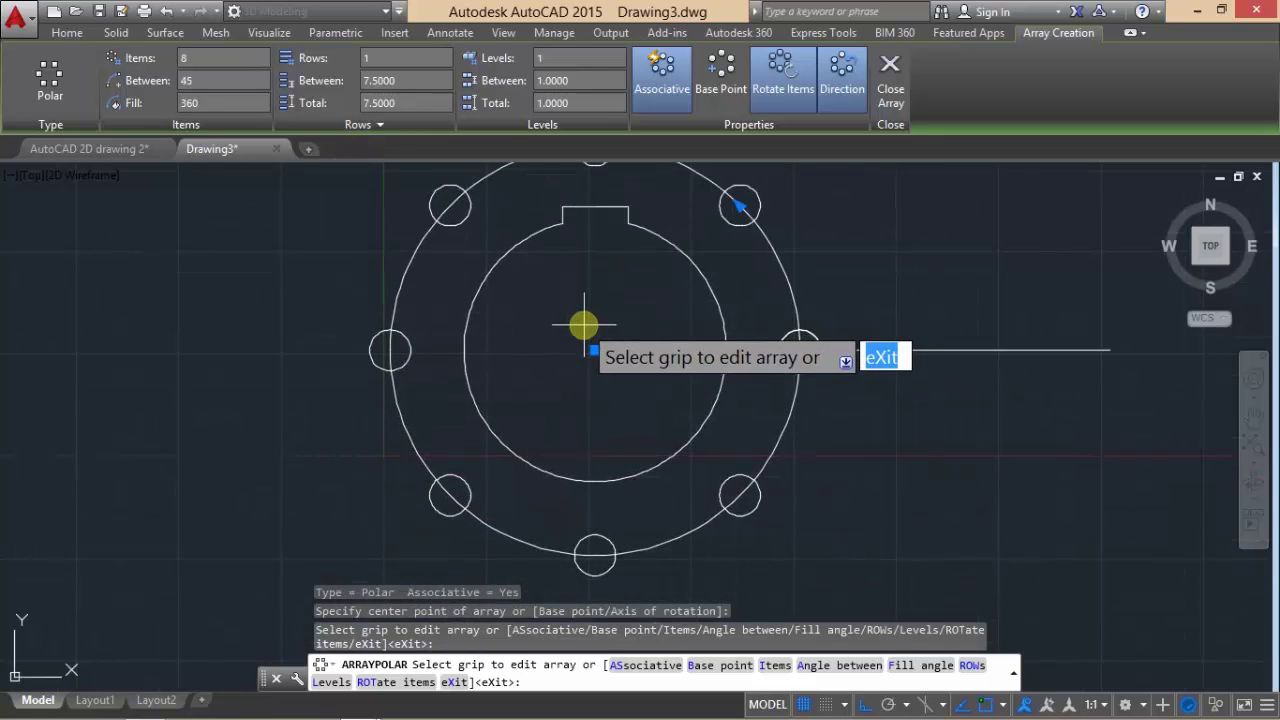
scroll(584, 324, up, 2)
scroll(584, 324, down, 2)
key(Return)
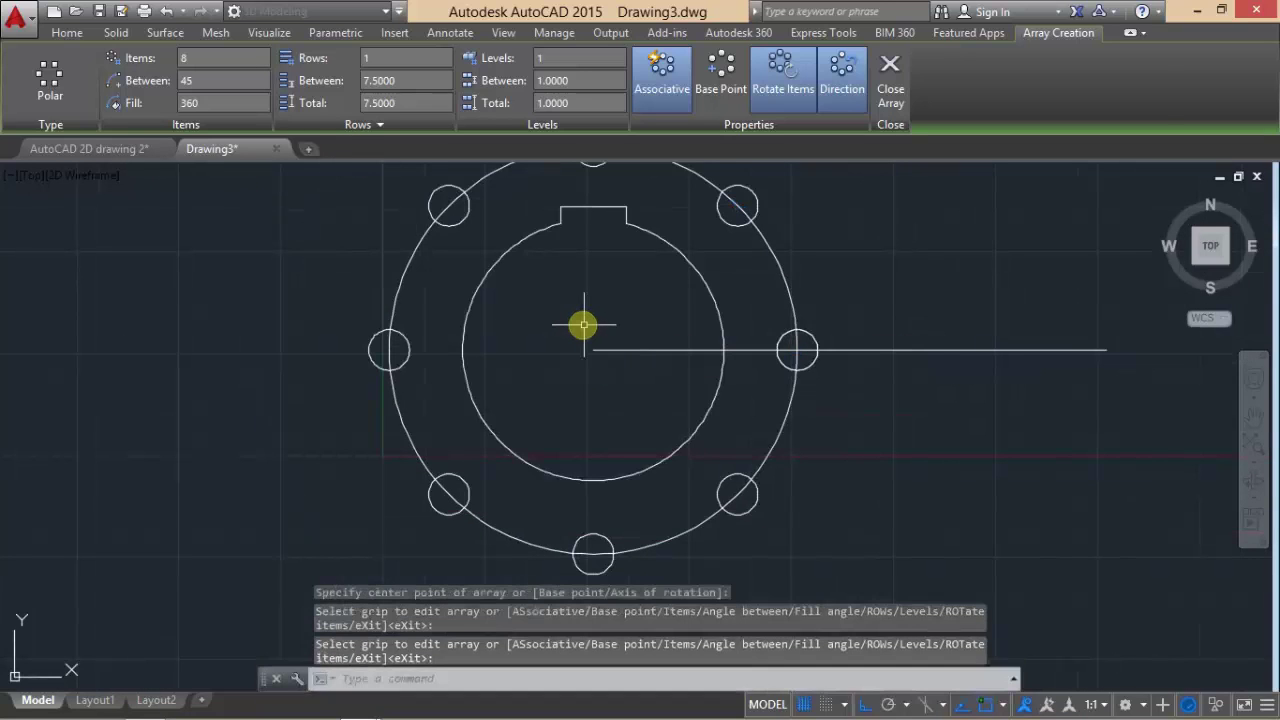
mouse_move(585, 323)
middle_down()
mouse_move(551, 380)
mouse_move(494, 348)
middle_up()
scroll(494, 348, down, 2)
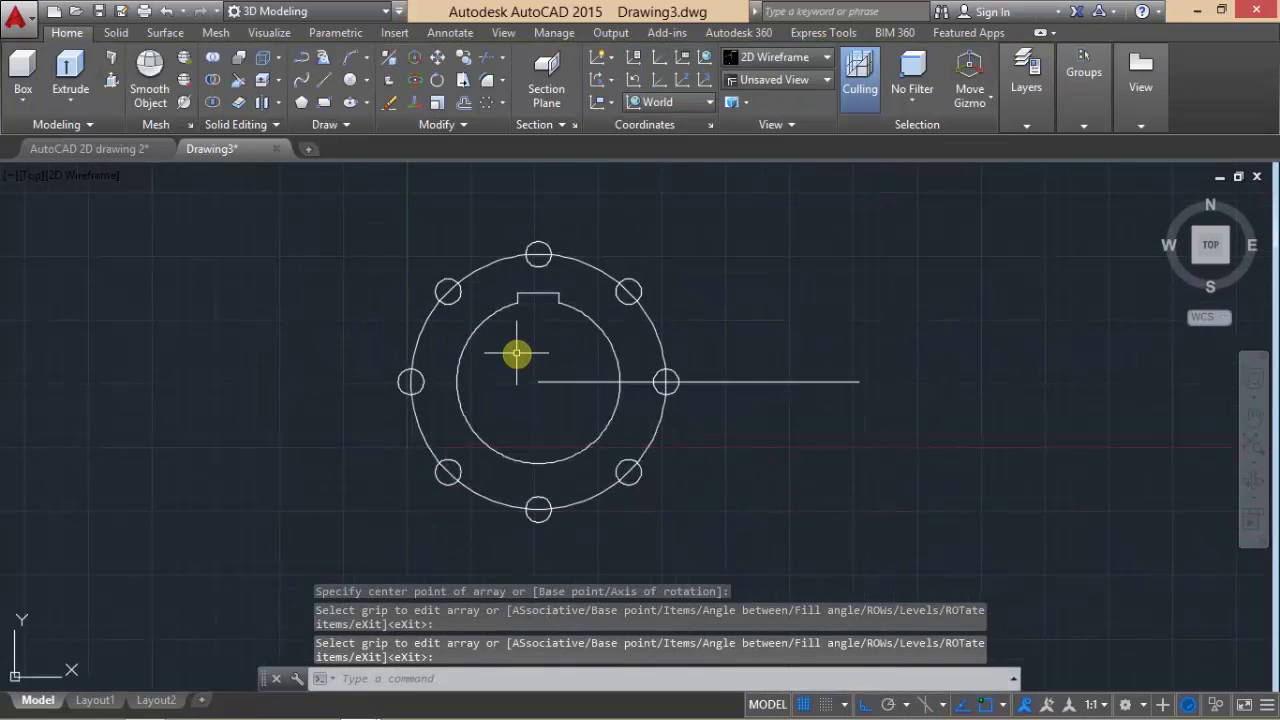
- After glancing at the reference, window-select the Ø50 bolt circle and erase it
click(113, 150)
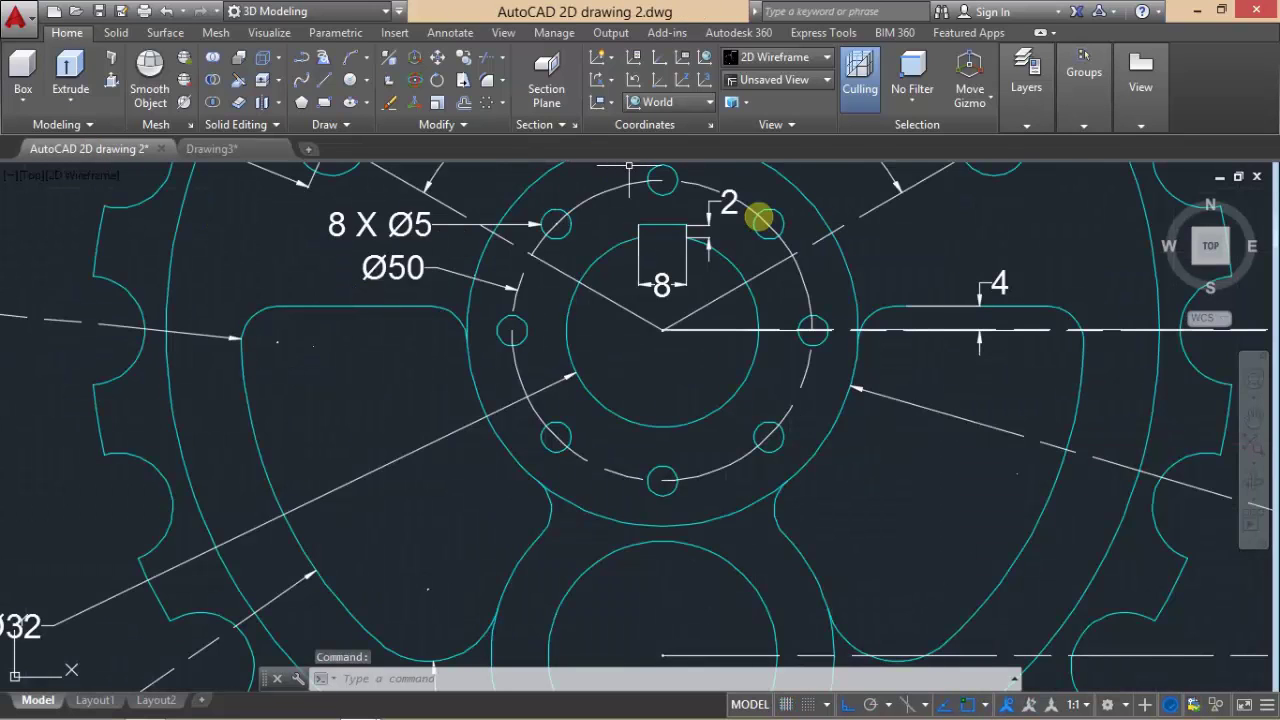
click(216, 149)
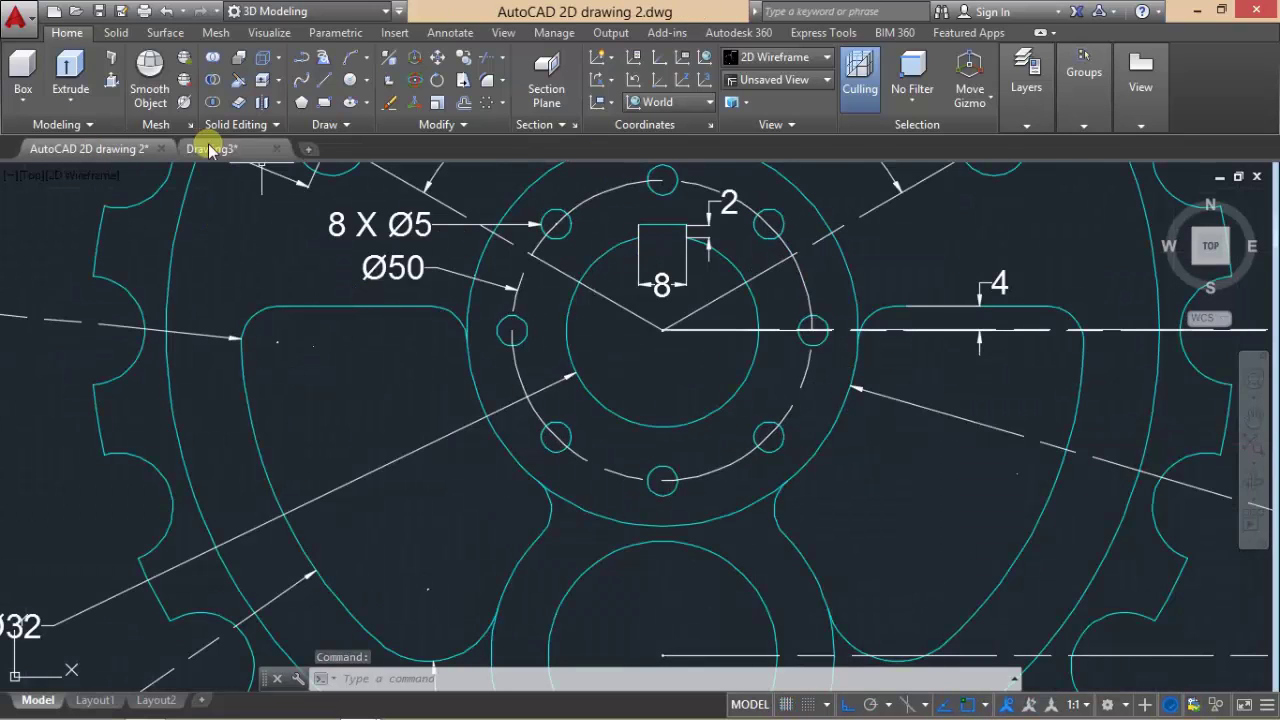
click(588, 268)
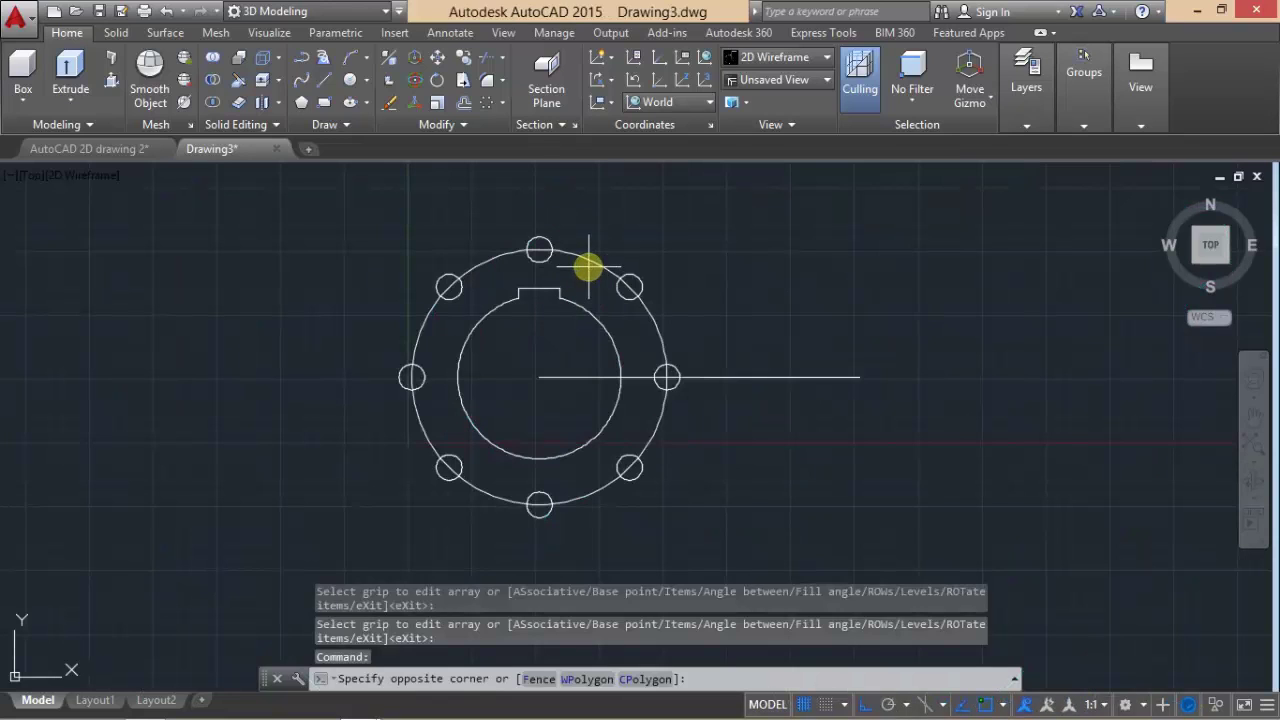
click(582, 253)
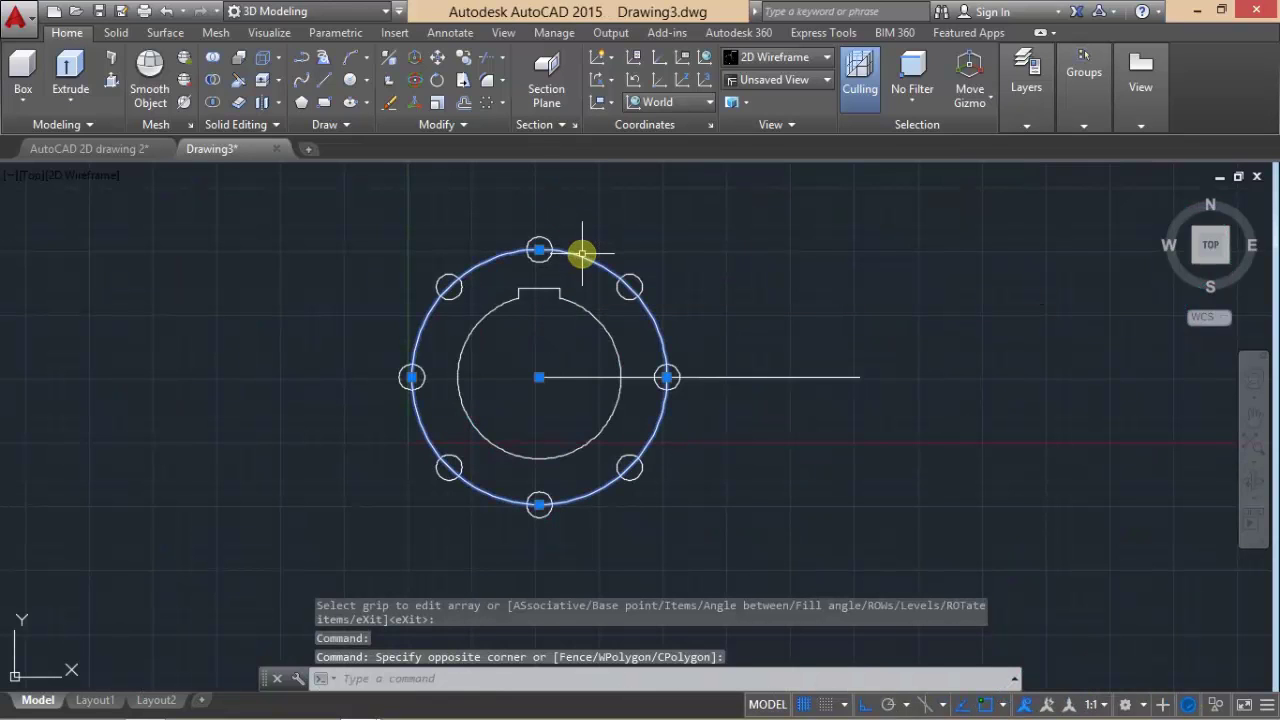
key(Delete)
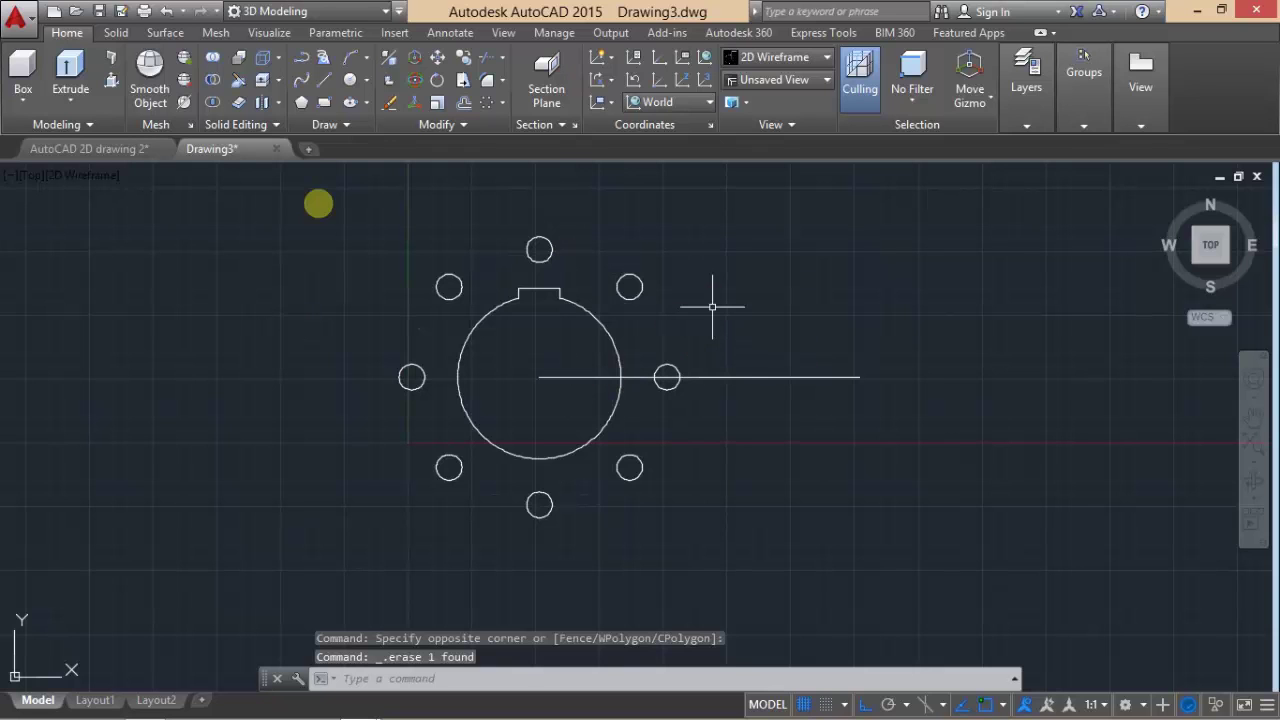
- Compare the result with the reference sprocket drawing, then return to Drawing3
click(104, 149)
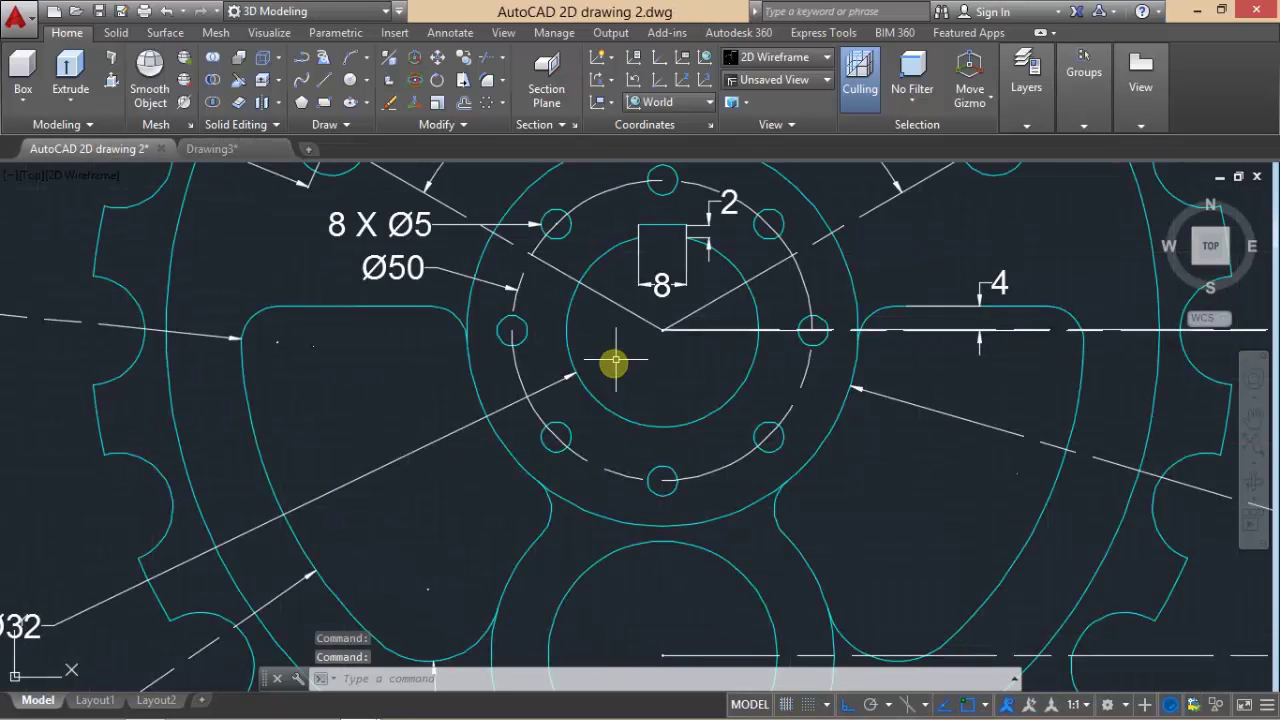
scroll(557, 373, down, 4)
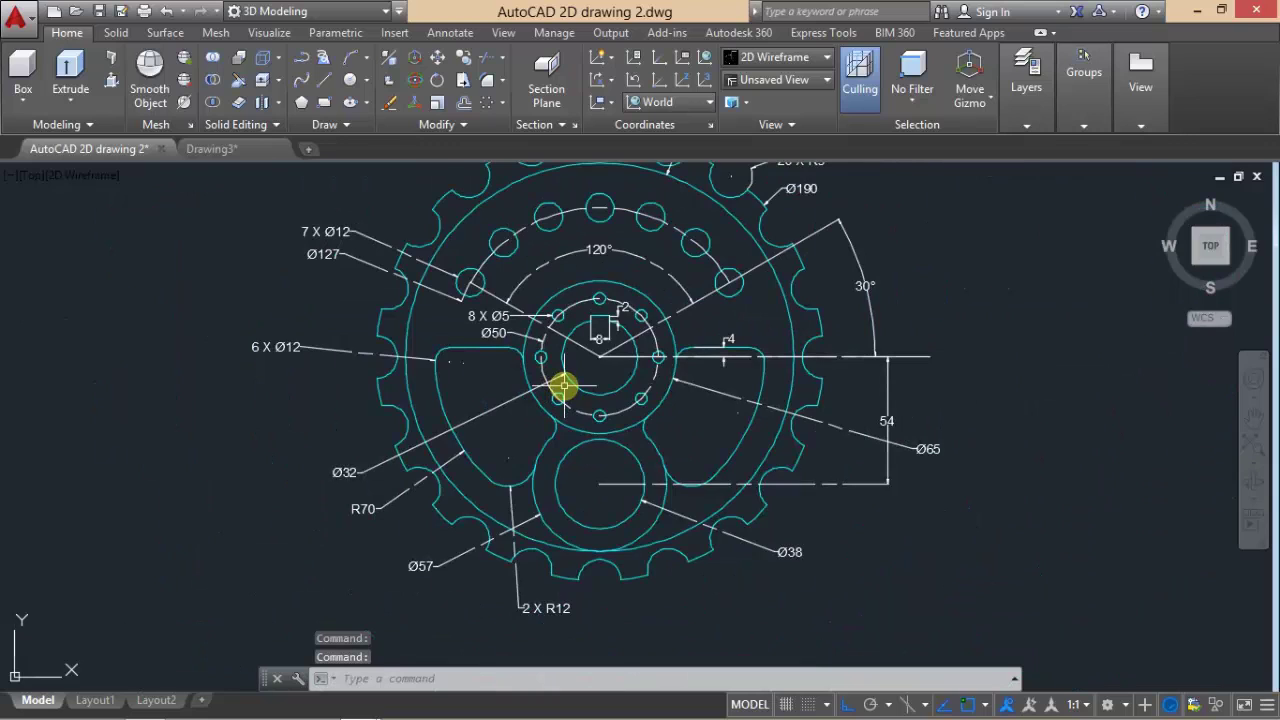
scroll(563, 385, up, 2)
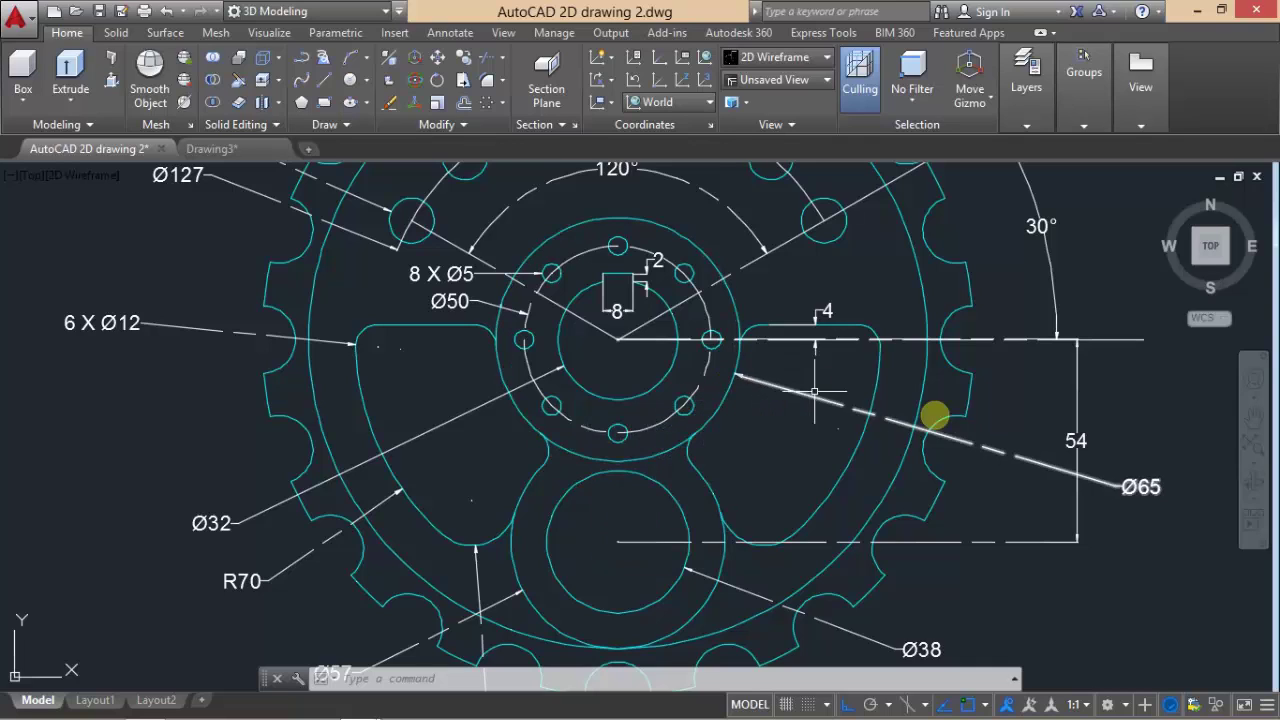
click(255, 148)
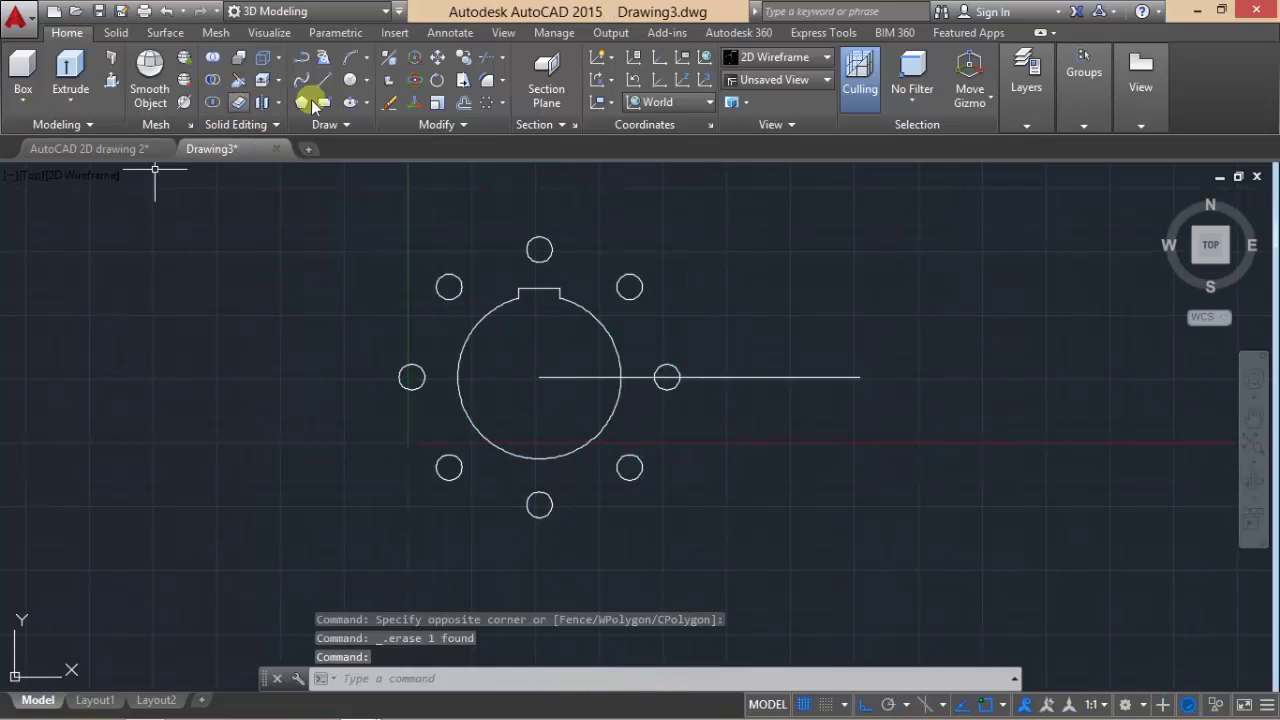
- Draw a Ø65 circle centred on the bore centre
click(347, 82)
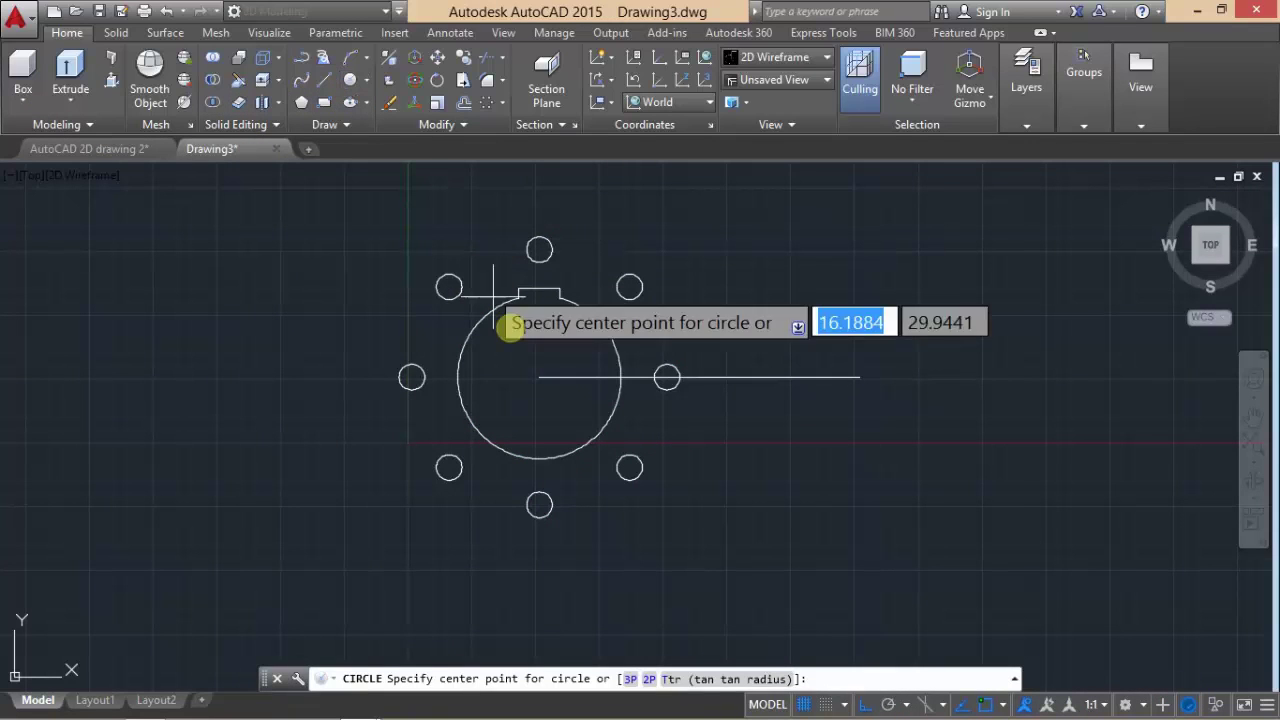
click(539, 378)
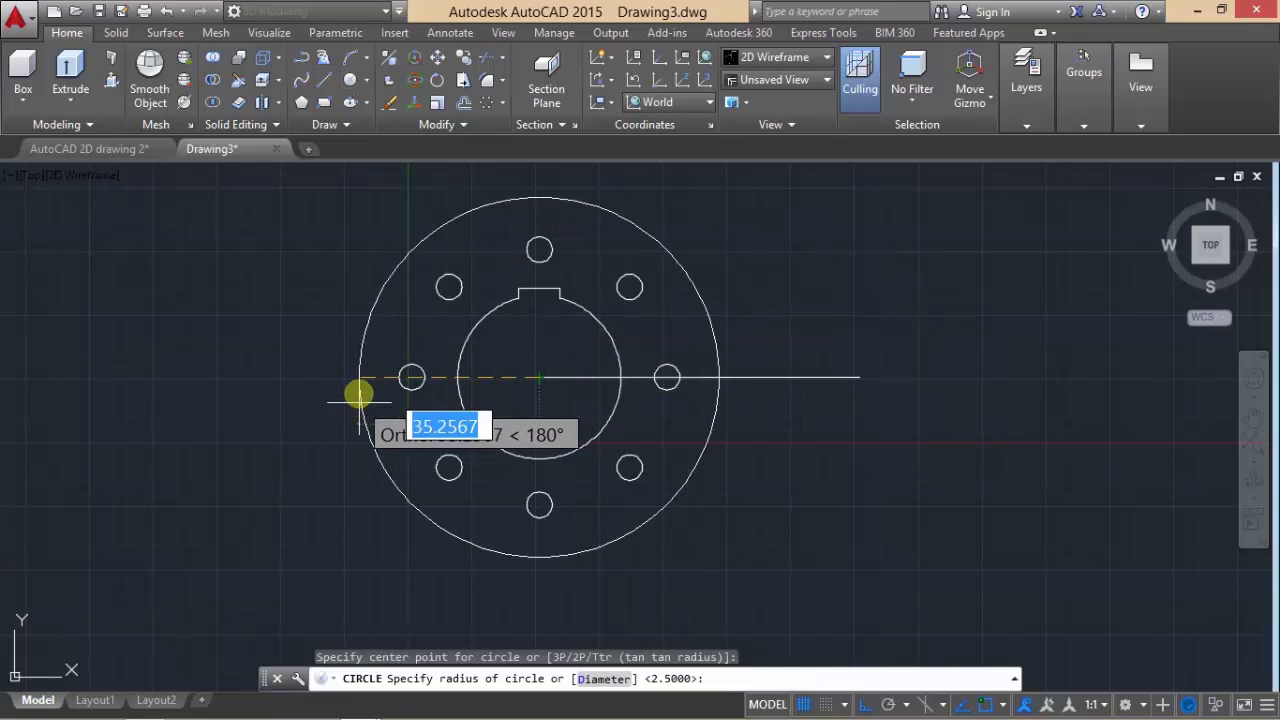
text(d)
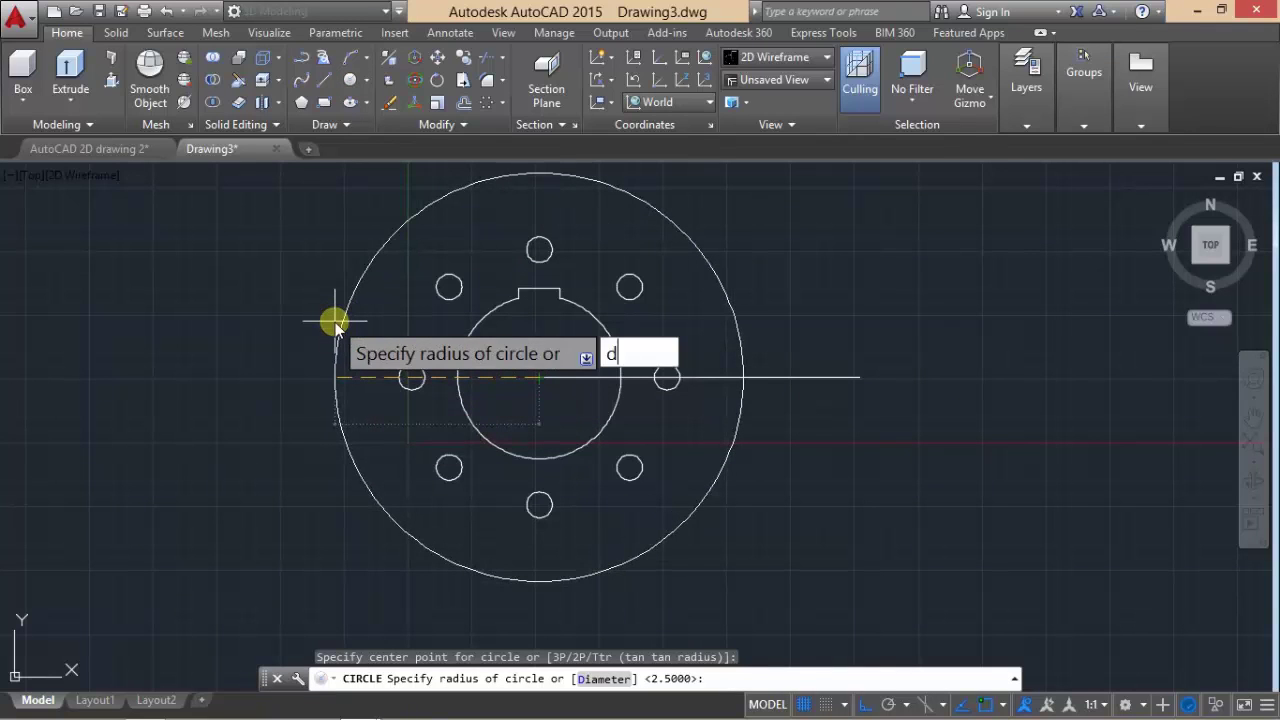
key(Return)
text(65)
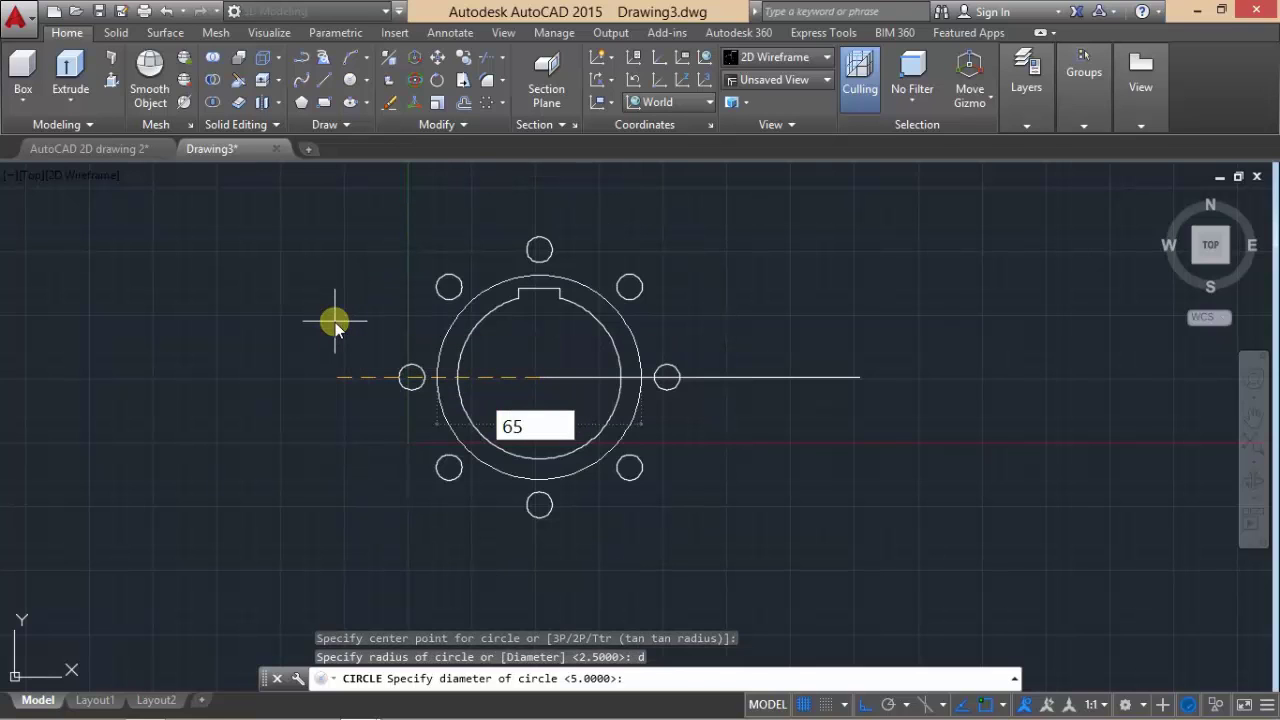
key(Return)
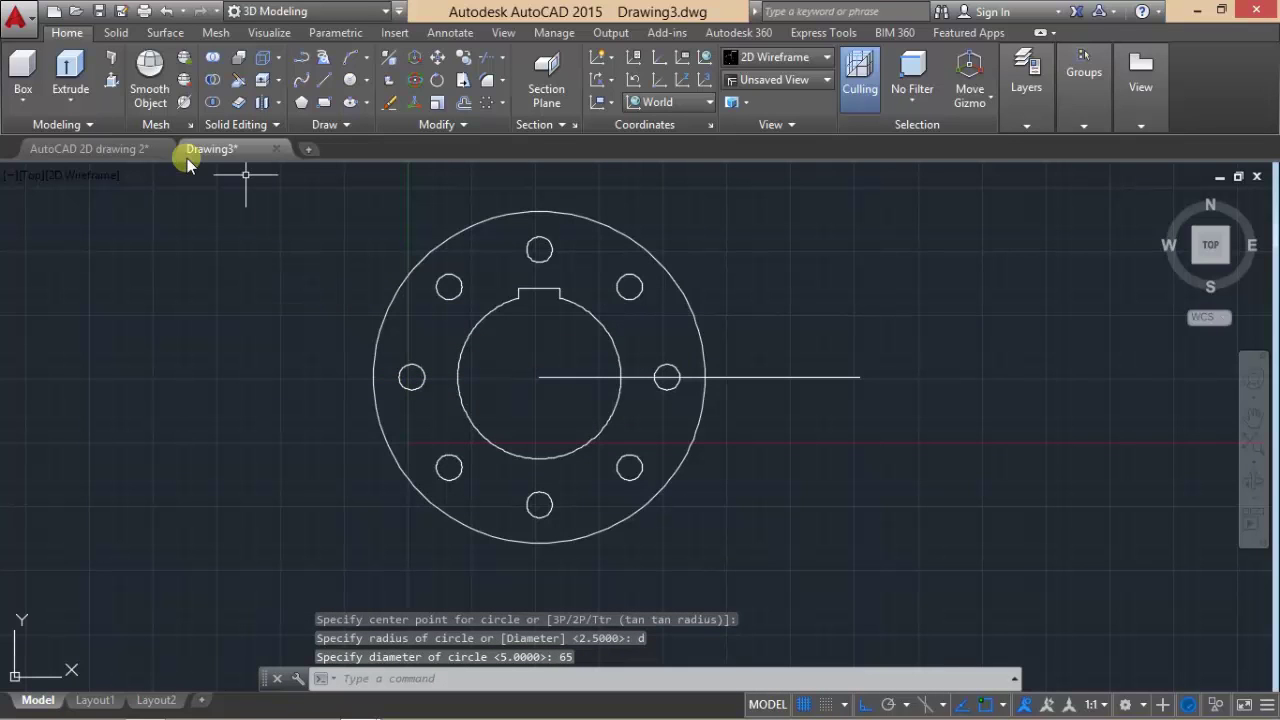
- Review the reference's upper hub dimensions and the 54 dimension with the lower hub
click(138, 151)
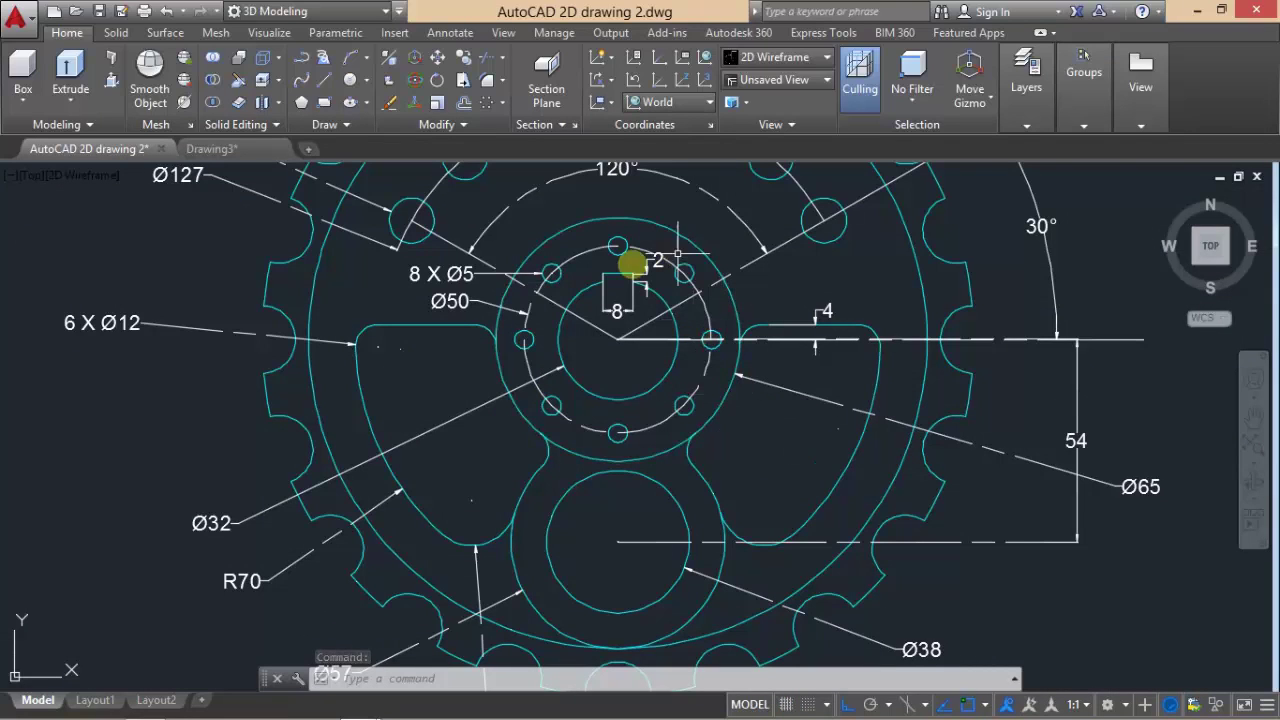
middle_drag(552, 366, 571, 420)
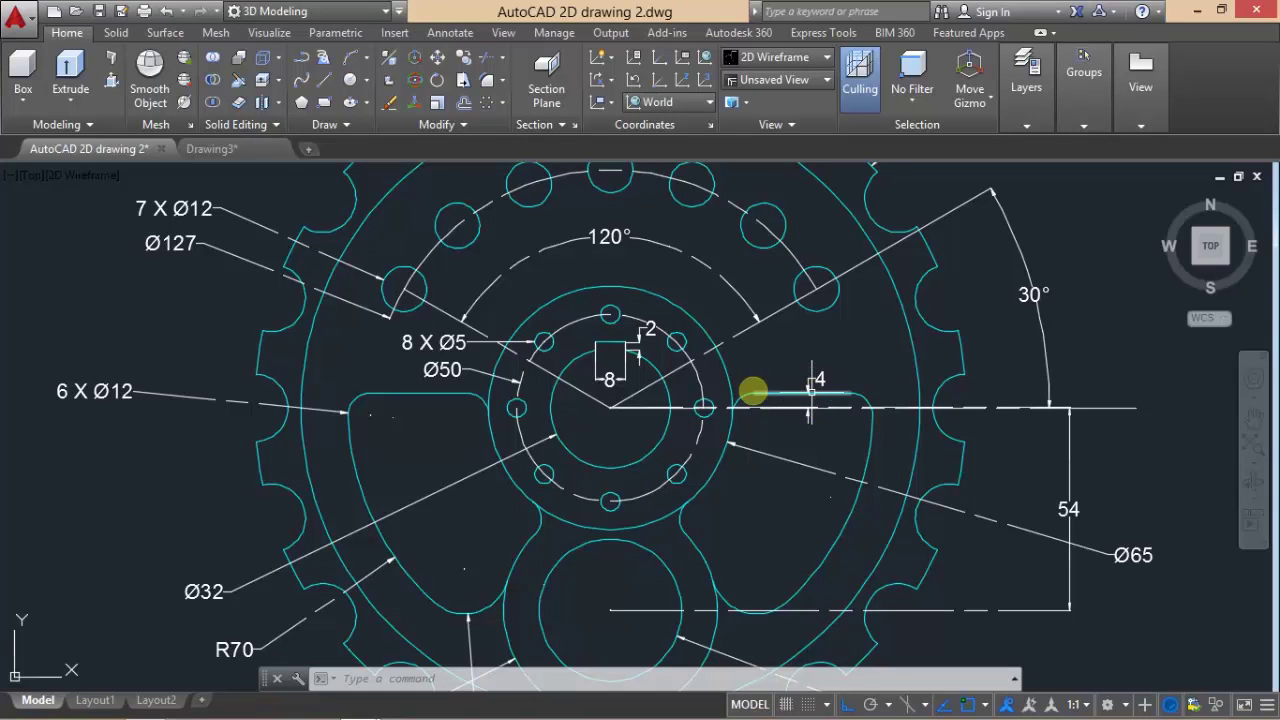
click(256, 155)
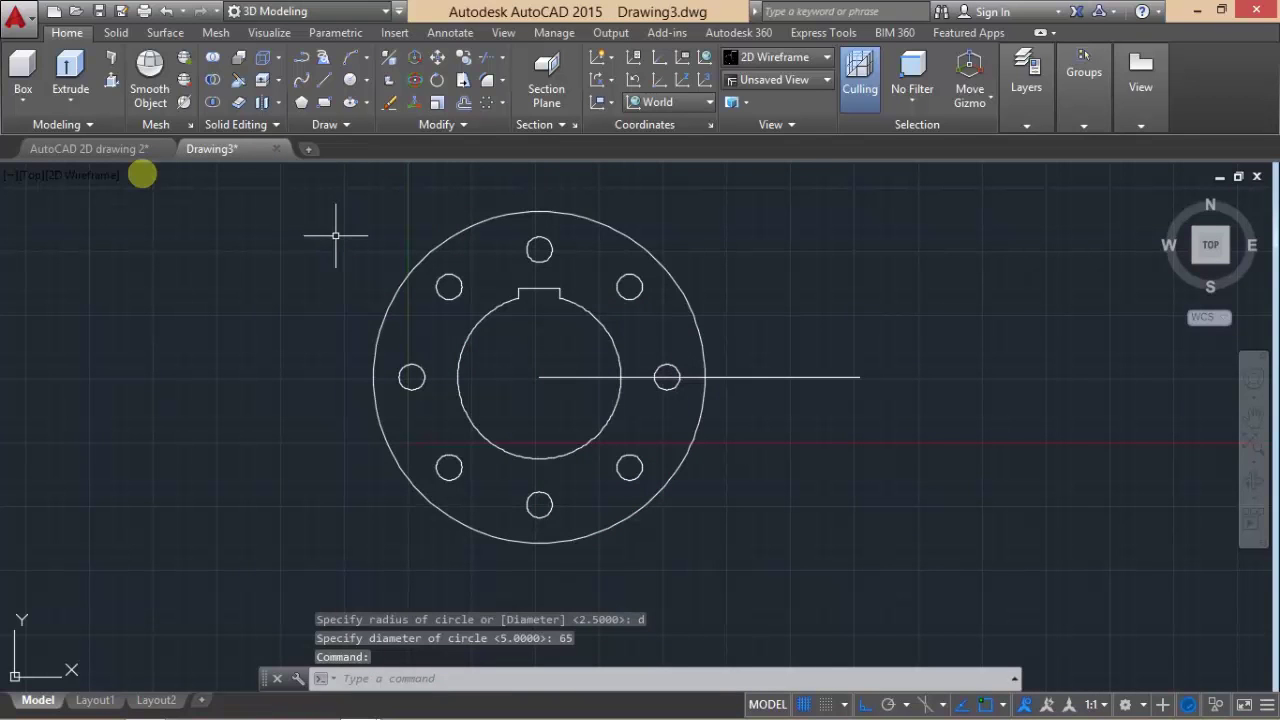
click(133, 158)
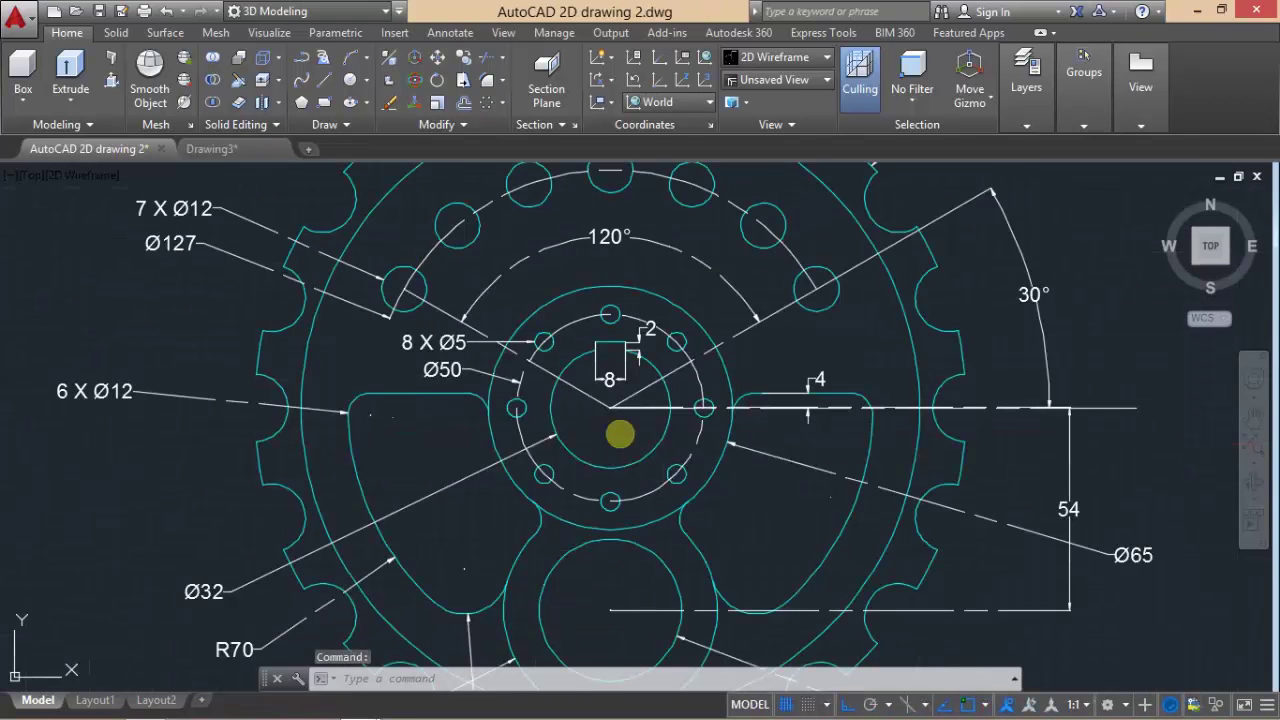
middle_drag(620, 434, 604, 305)
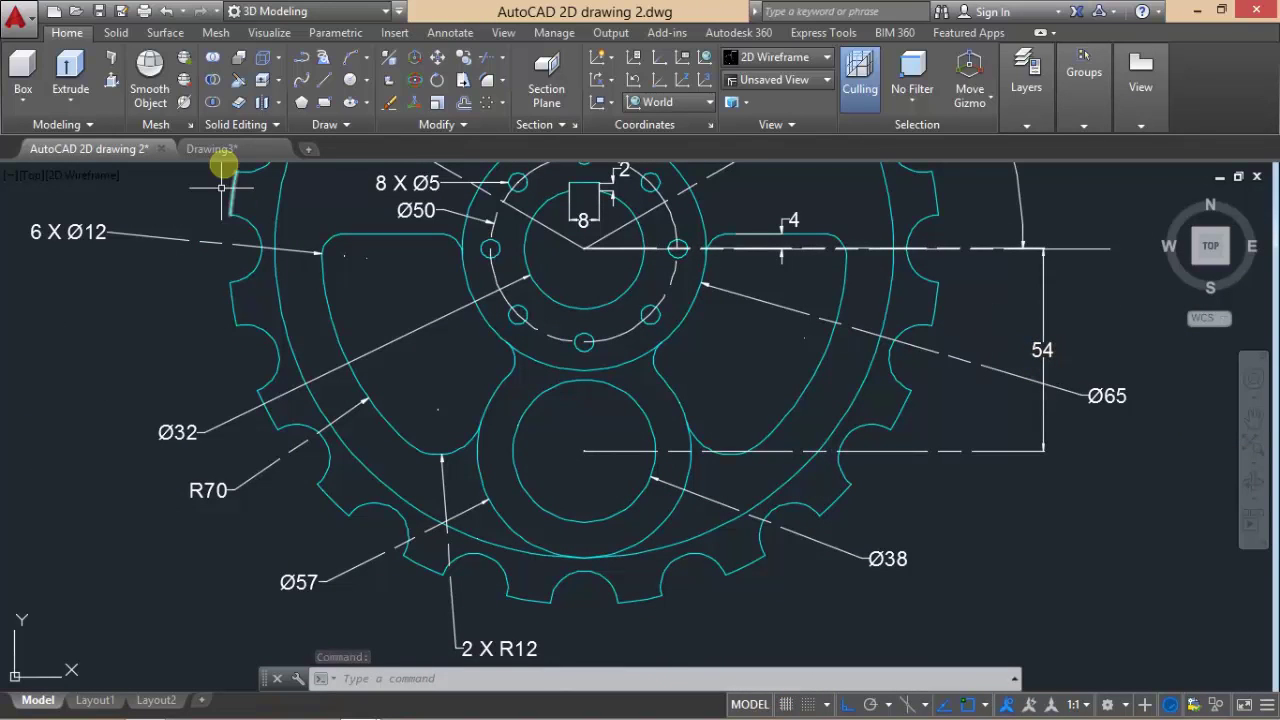
click(212, 150)
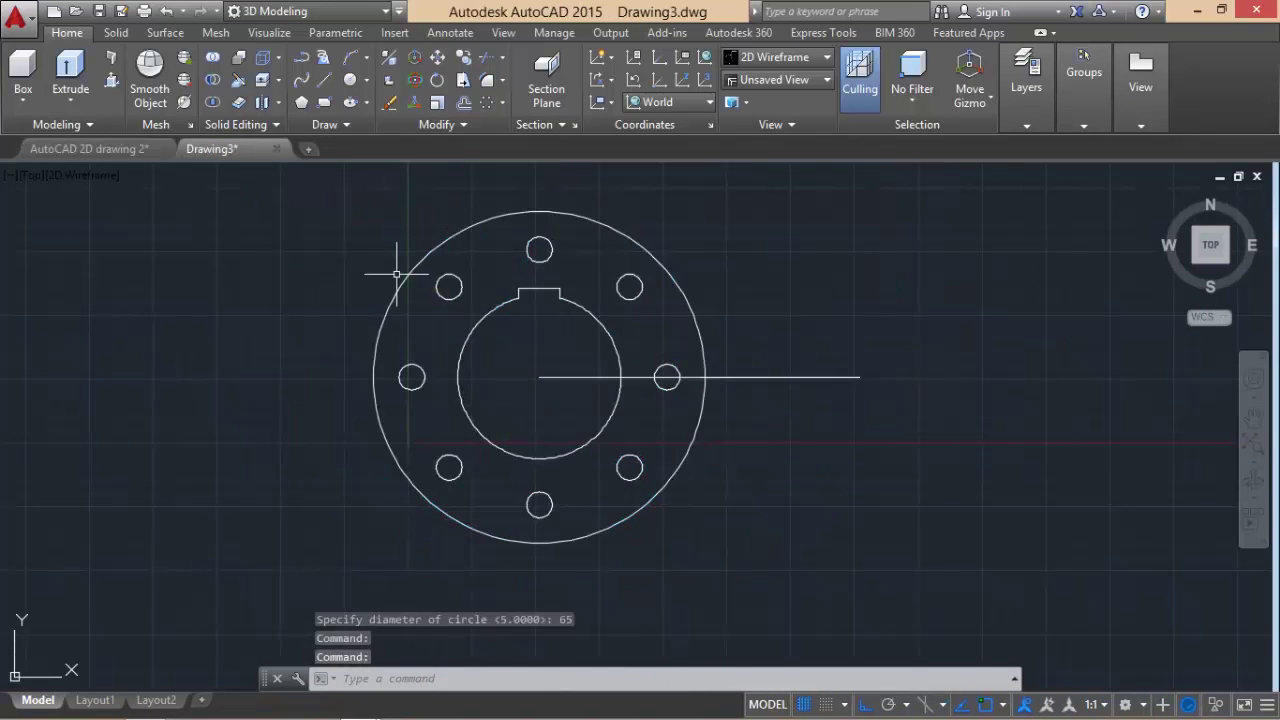
- Draw a 54-unit vertical line straight down from the bore centre
click(324, 80)
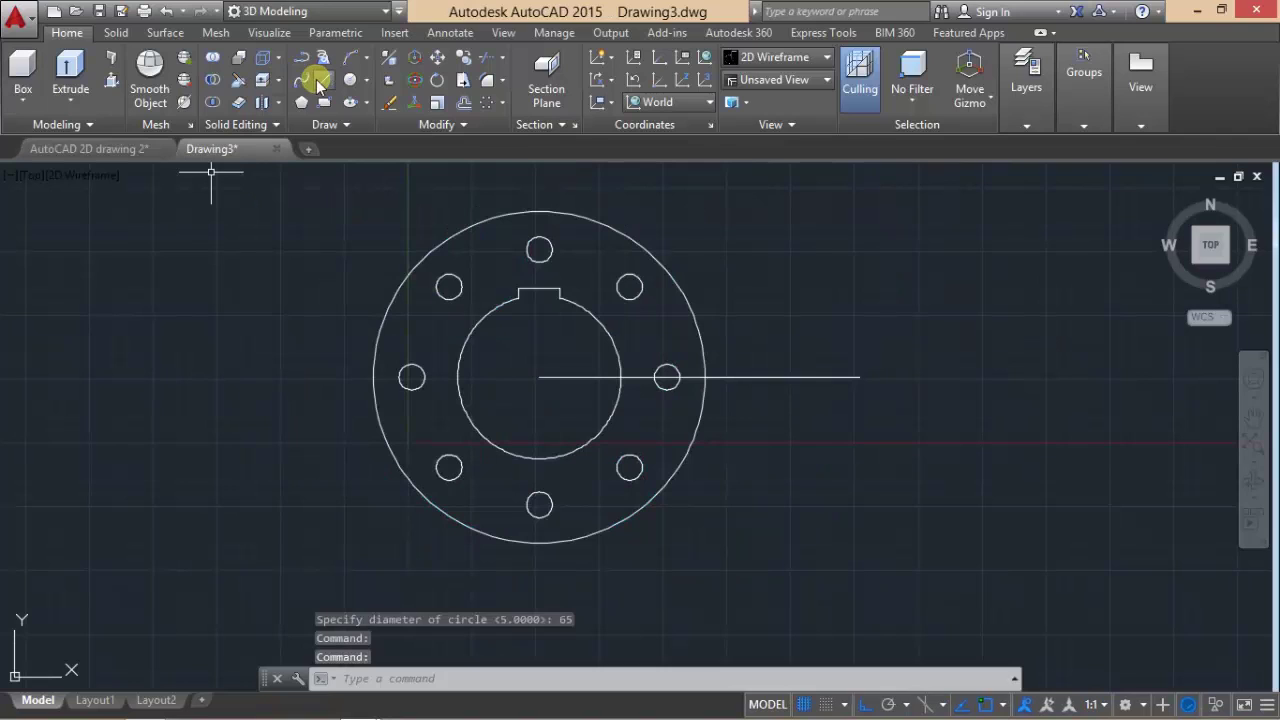
click(538, 377)
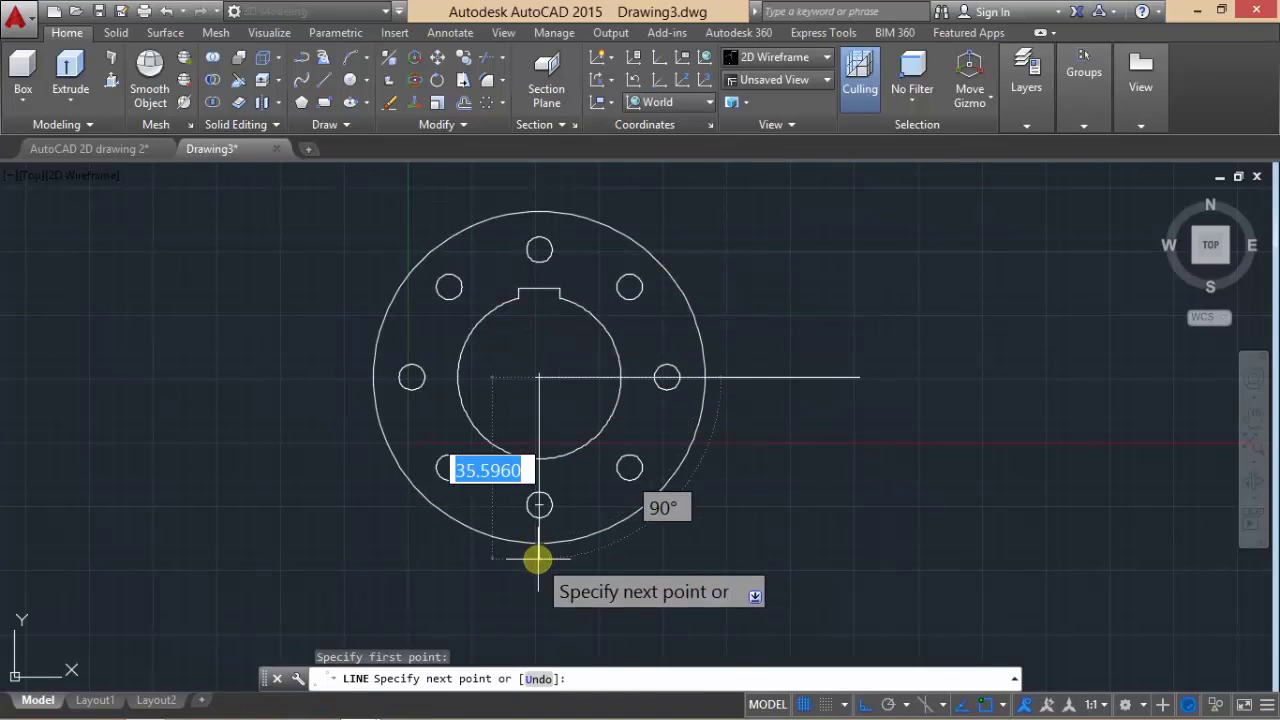
text(54)
key(Return)
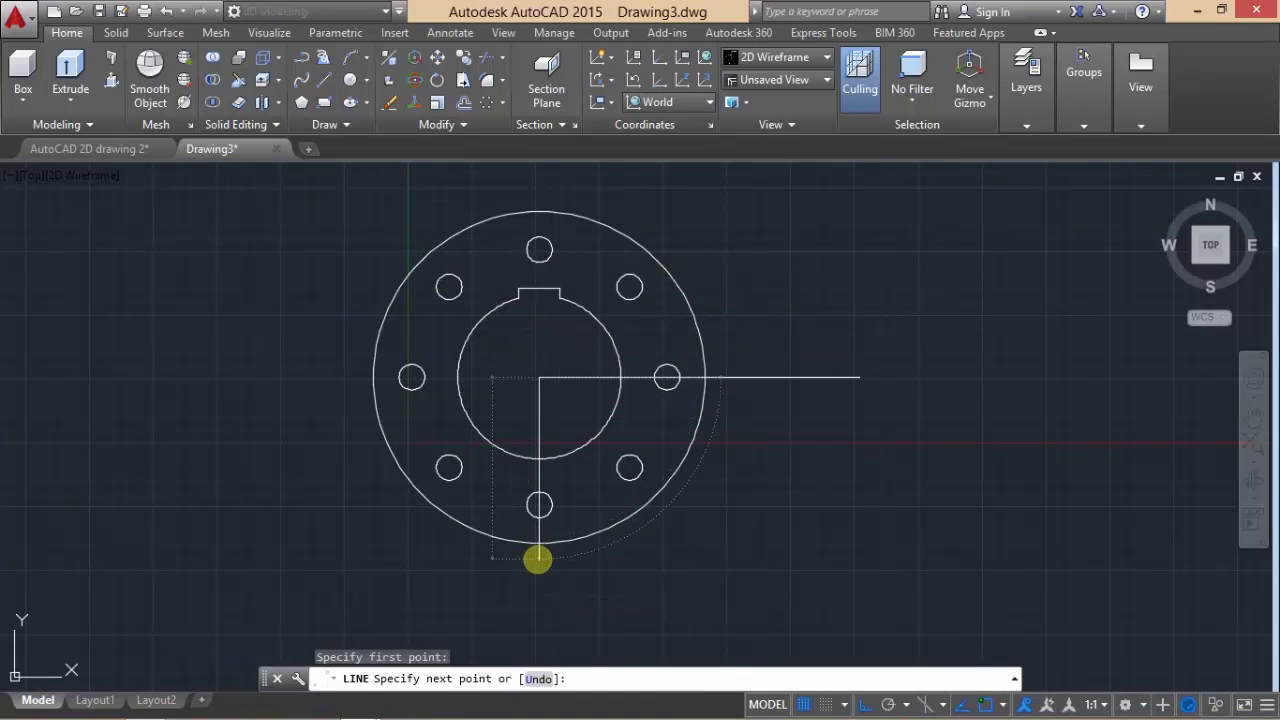
- Reframe the view to fit the flange and new line, then view the reference
middle_drag(543, 543, 549, 400)
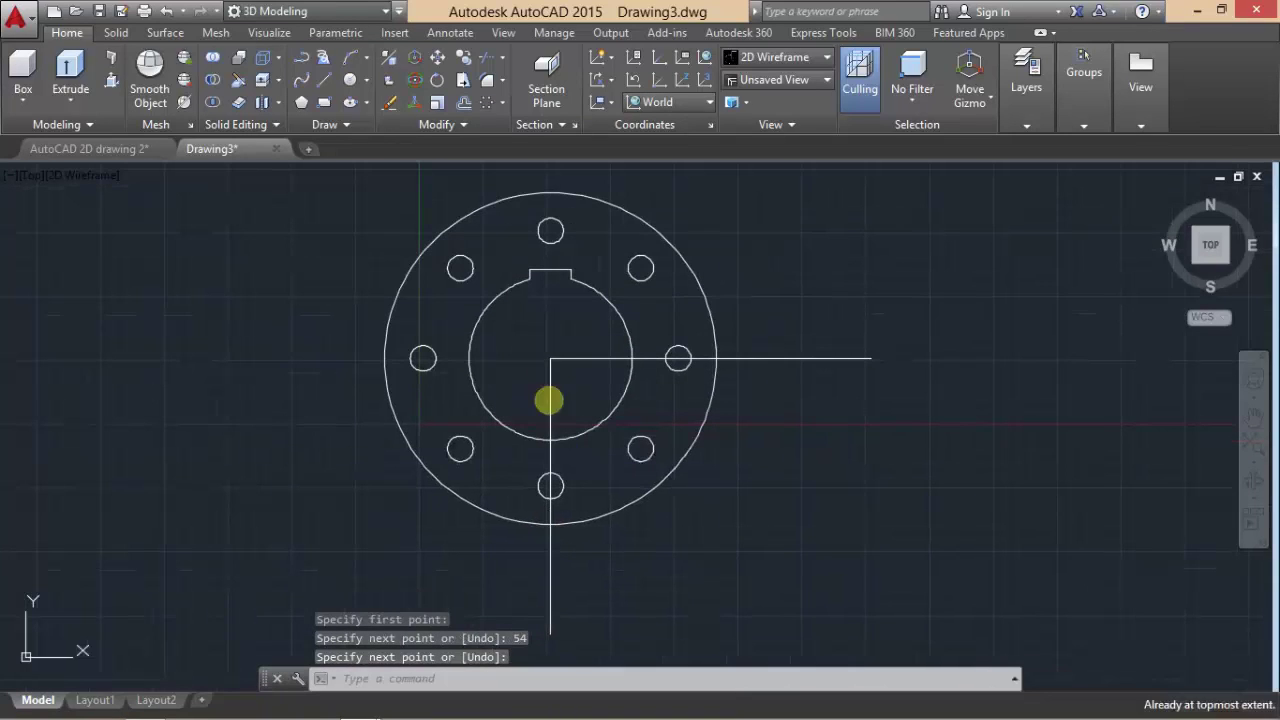
middle_drag(549, 351, 546, 486)
scroll(549, 514, down, 2)
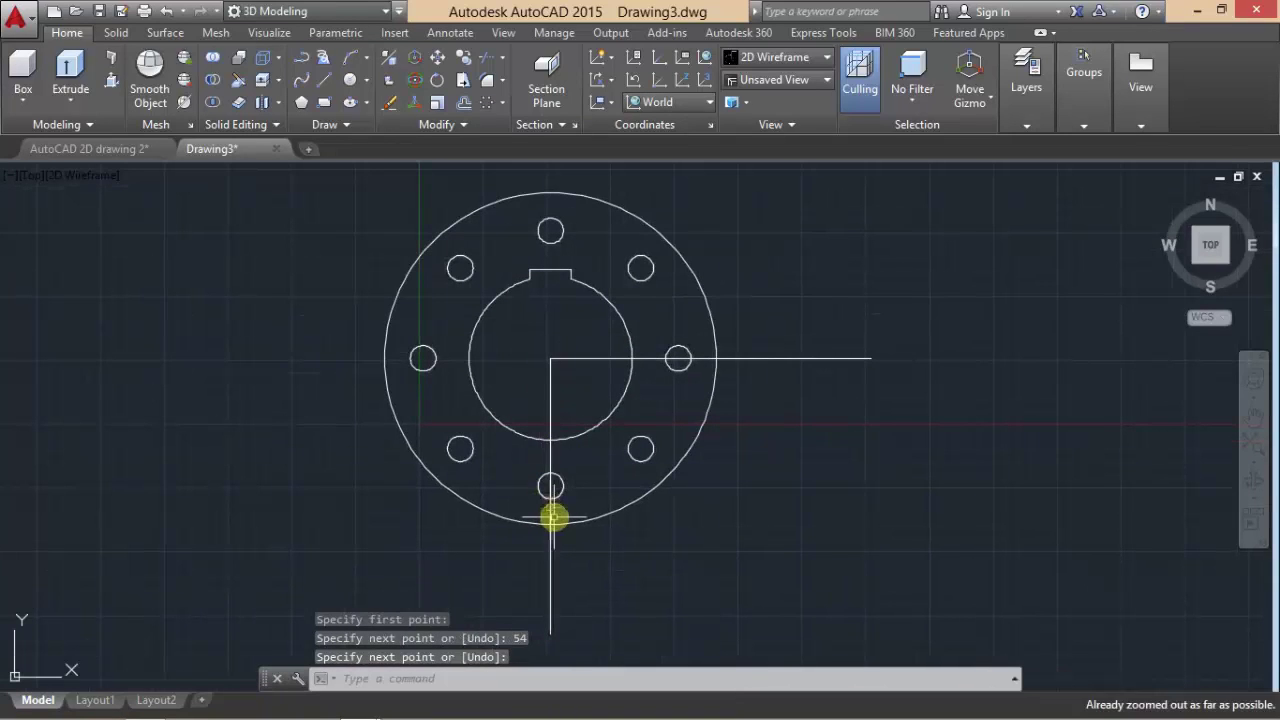
click(1253, 447)
scroll(482, 490, down, 5)
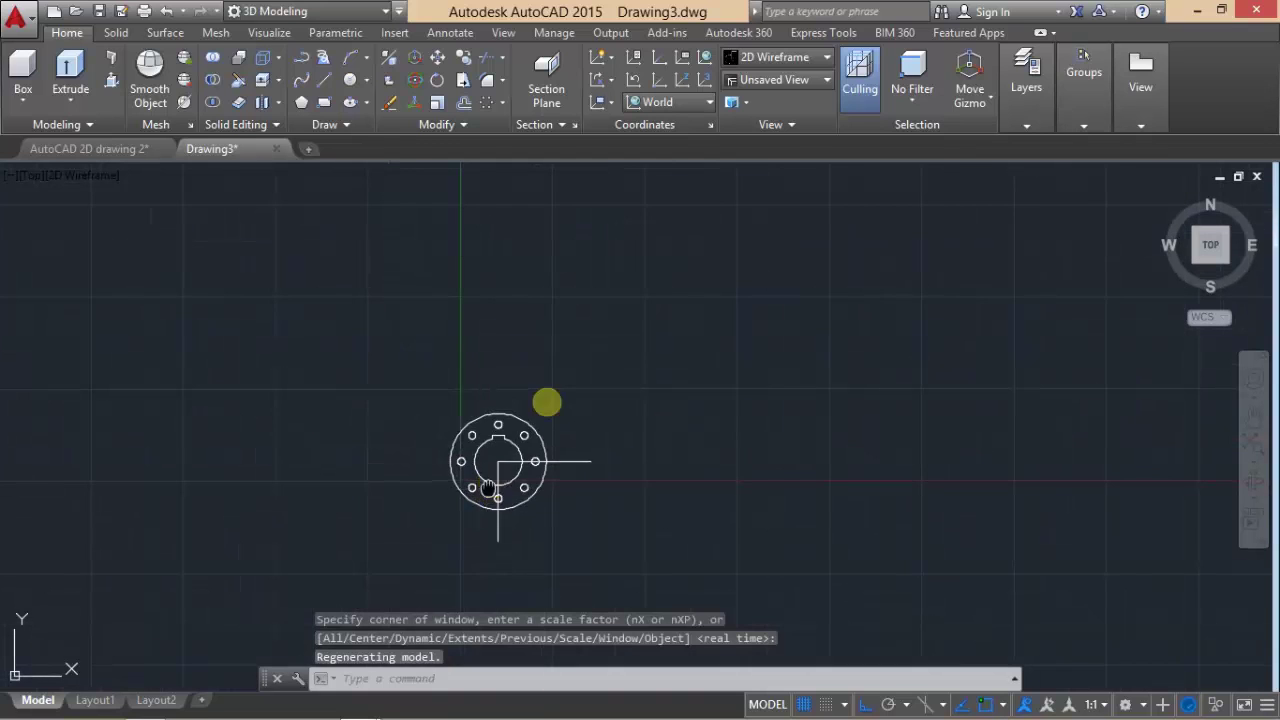
scroll(600, 320, up, 1)
scroll(604, 330, up, 3)
middle_drag(625, 510, 614, 372)
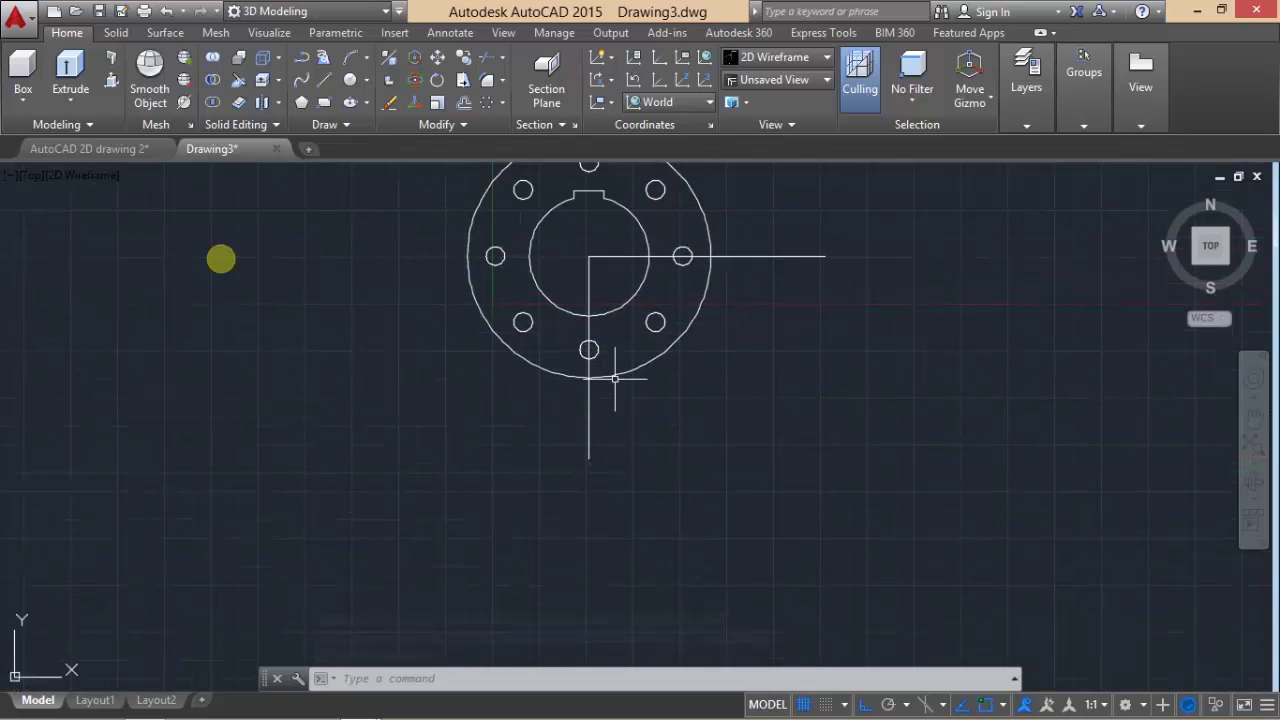
click(89, 148)
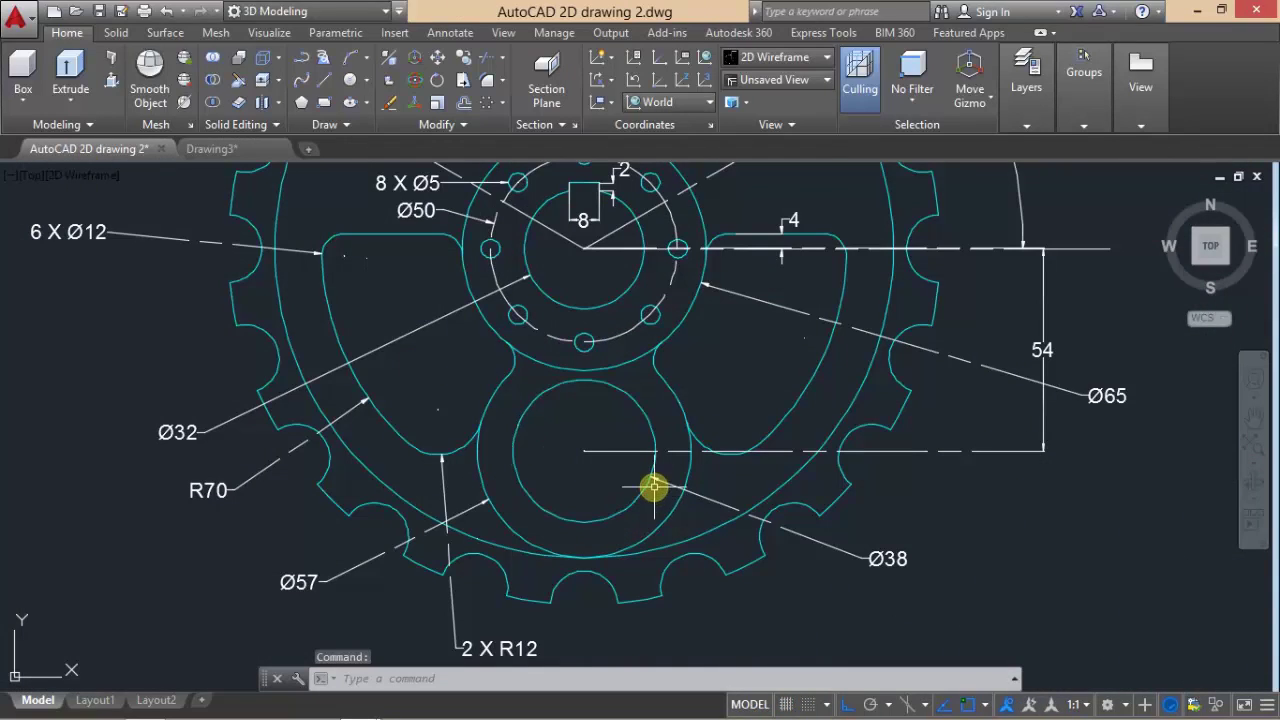
- Draw a Ø38 circle centred on the 54 line's lower end, then check the reference
click(228, 148)
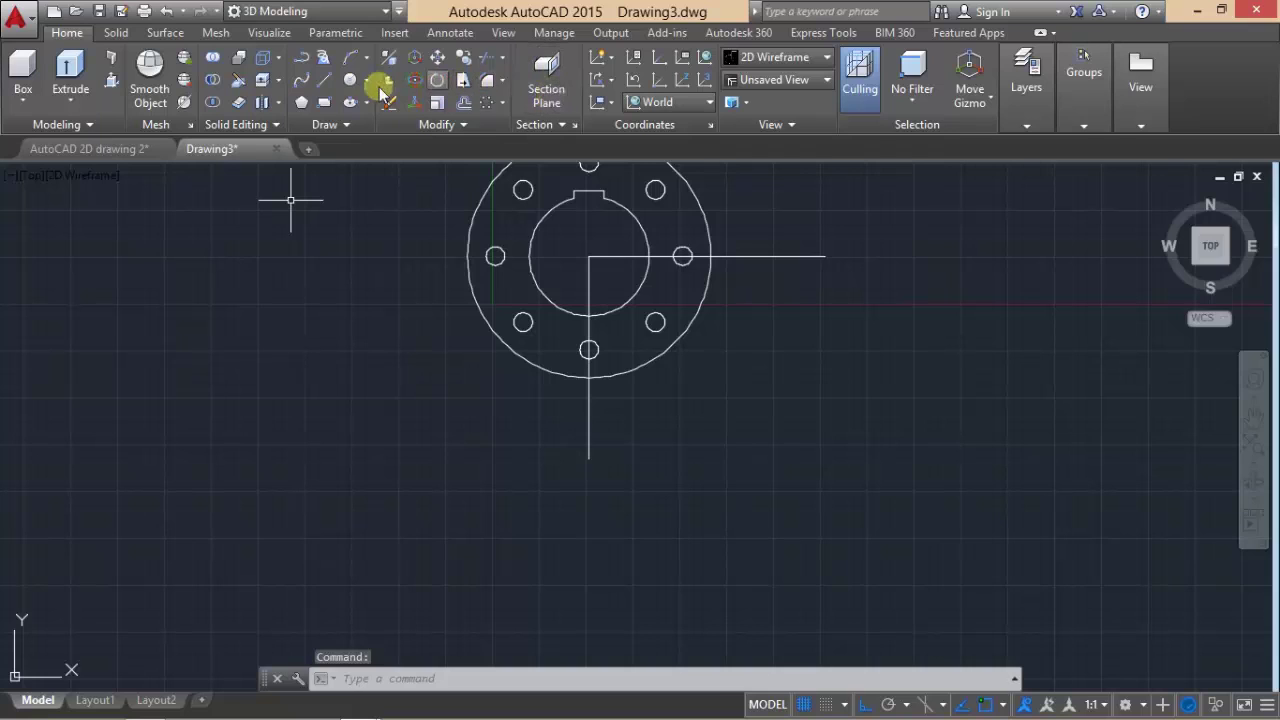
click(352, 80)
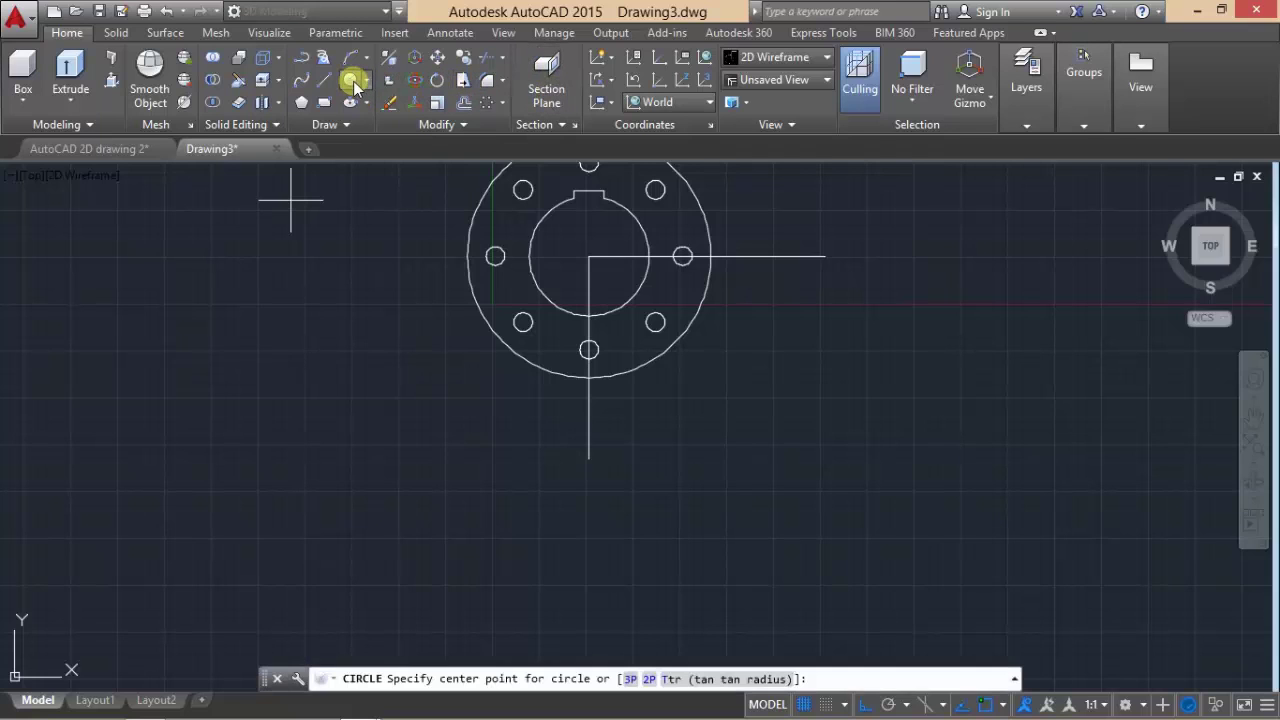
click(589, 458)
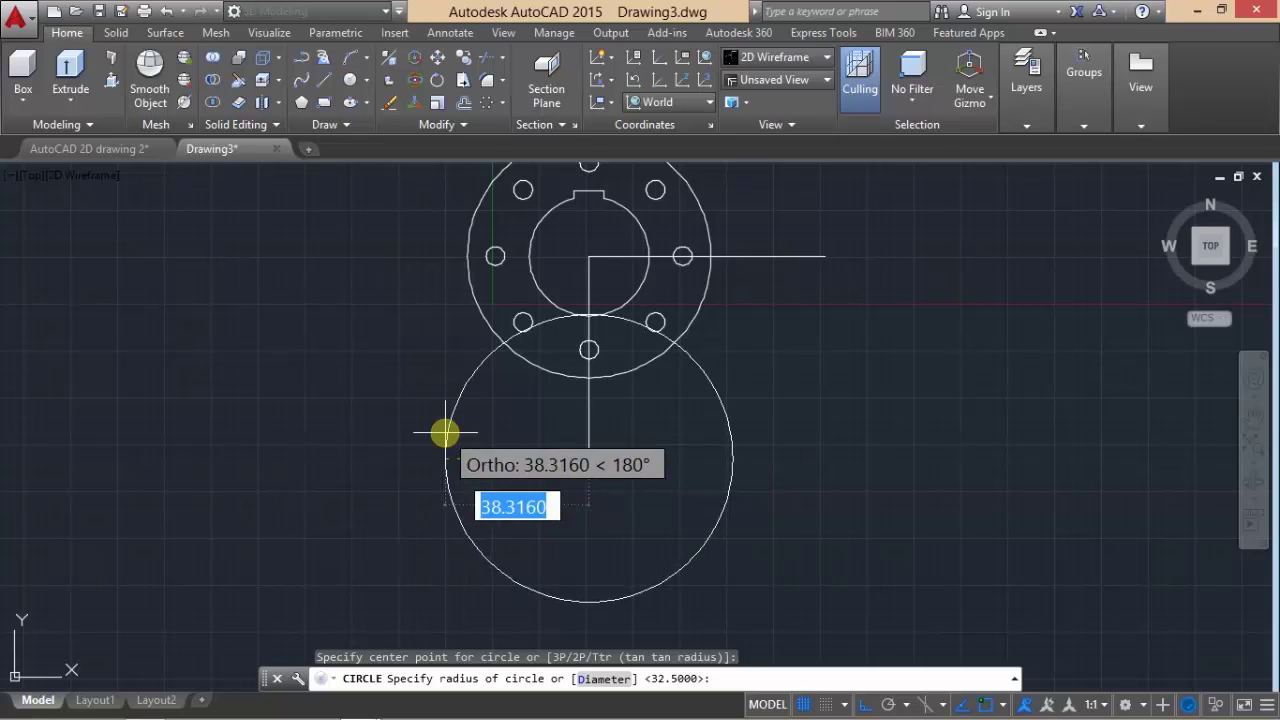
text(d)
key(Return)
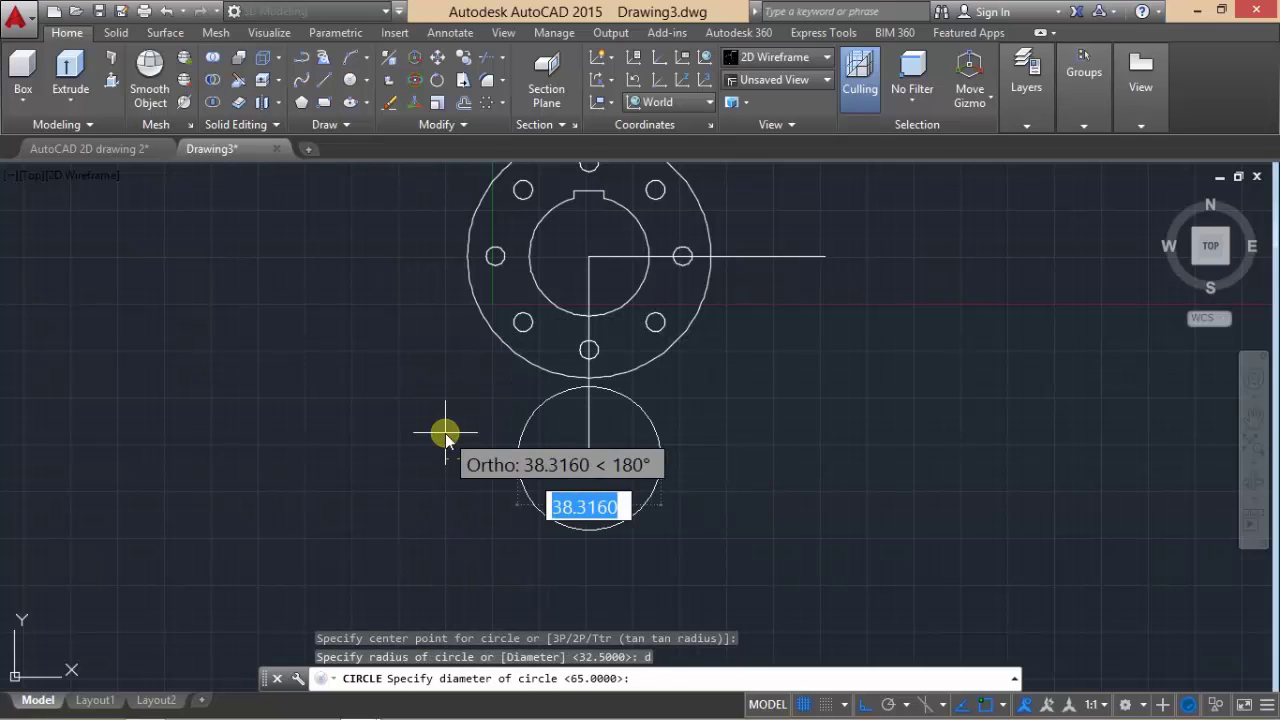
text(38)
key(Return)
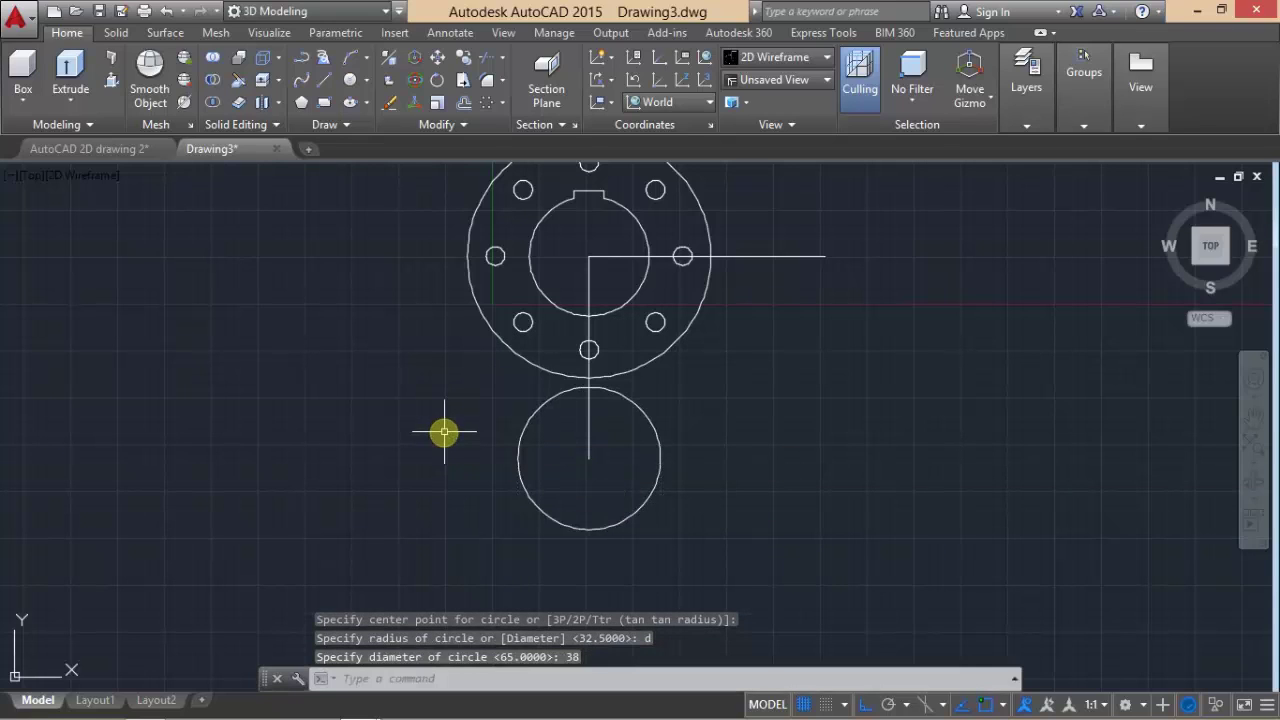
click(116, 148)
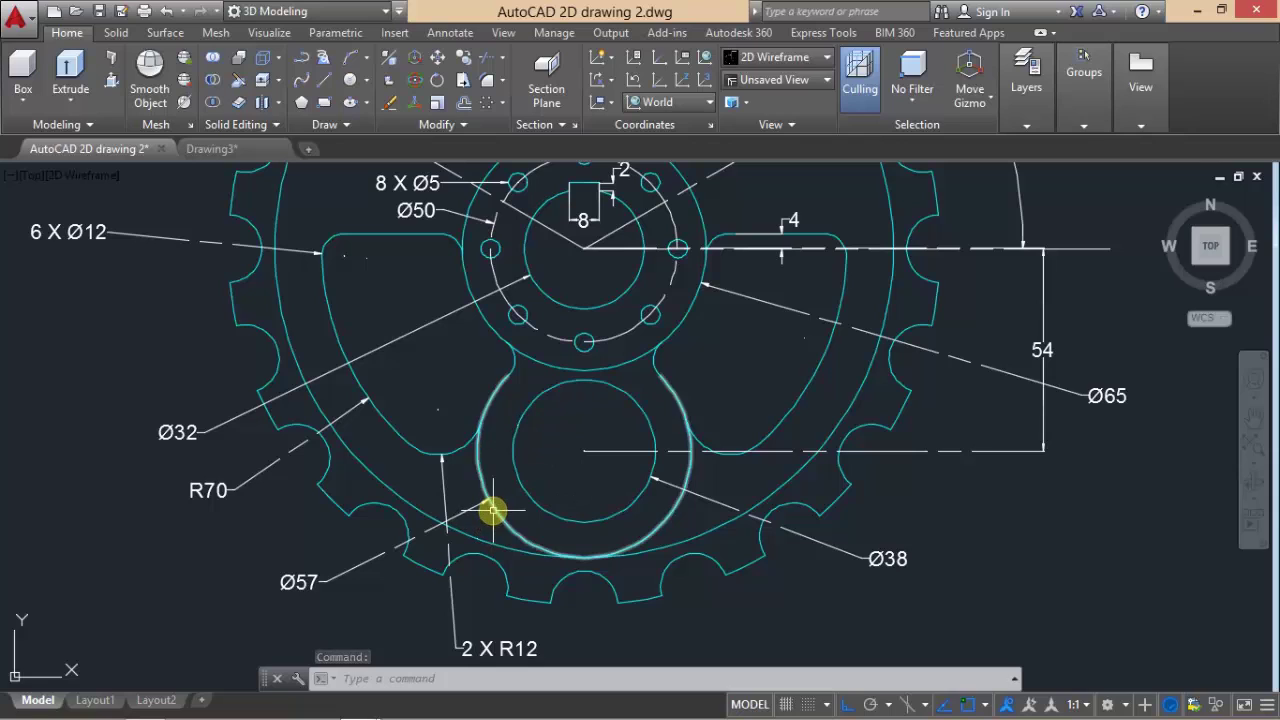
click(238, 157)
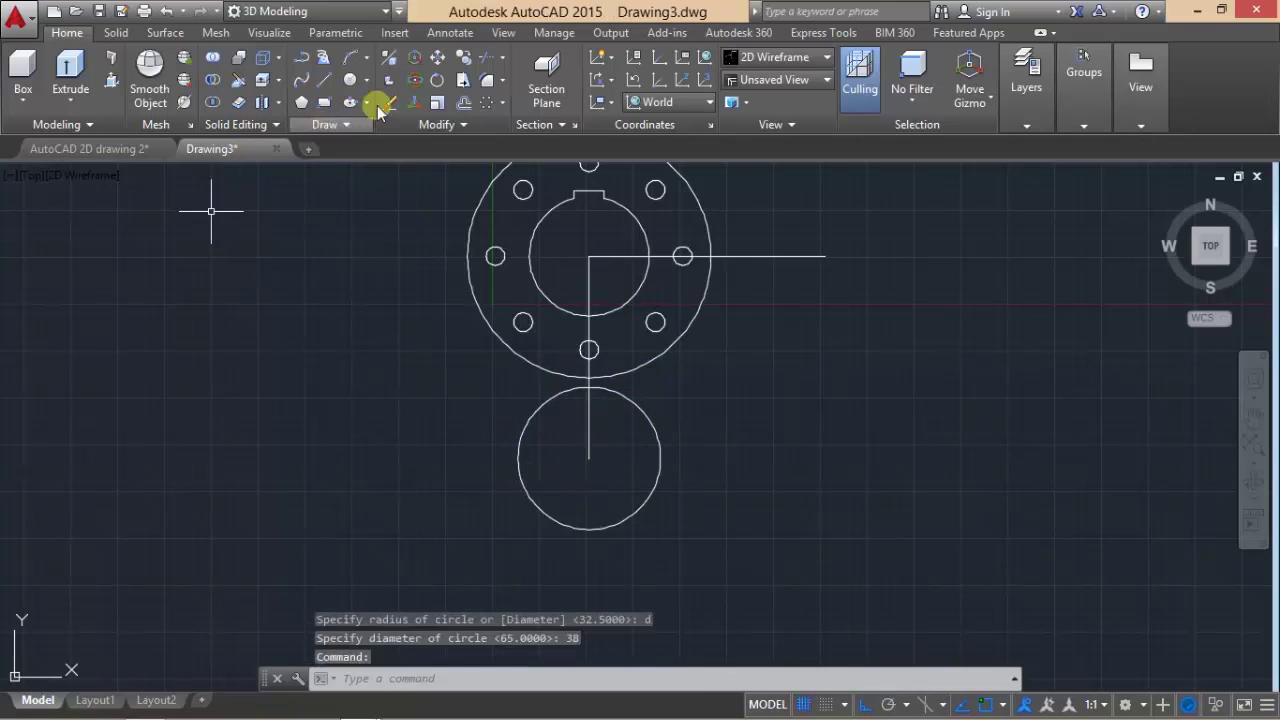
- Draw a Ø57 circle concentric with the Ø38 circle, then view the reference
click(349, 82)
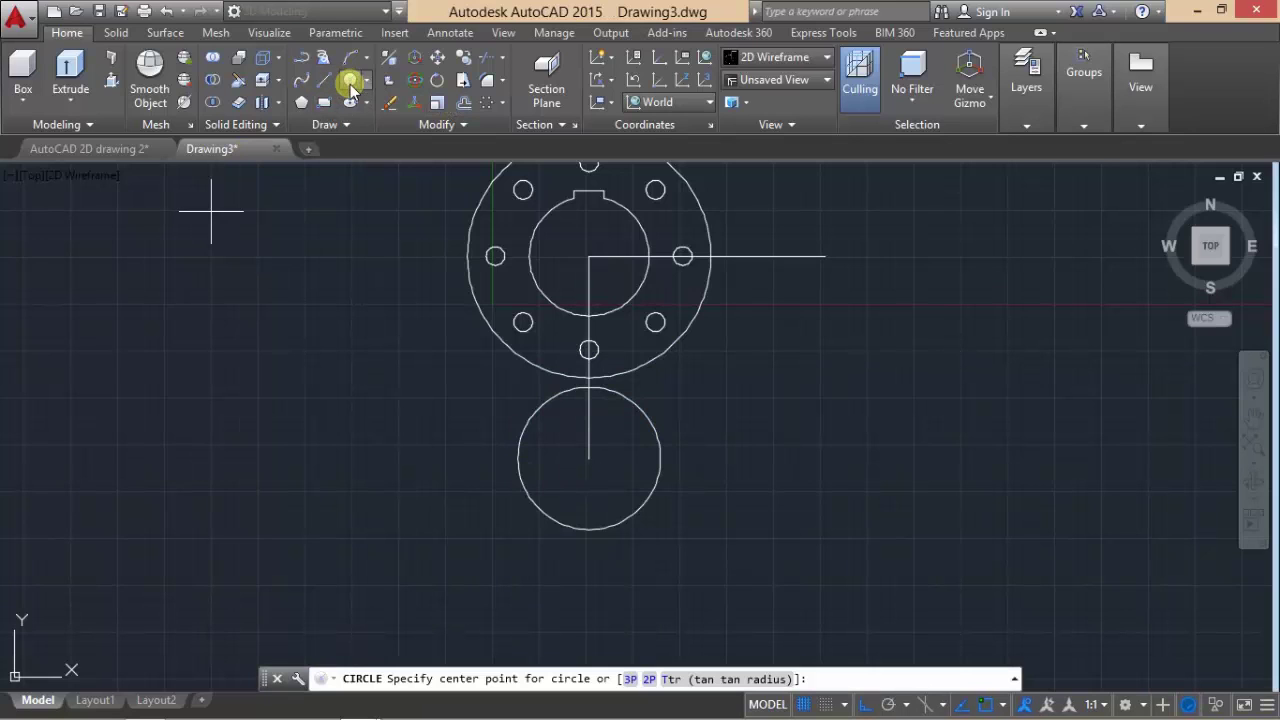
click(591, 459)
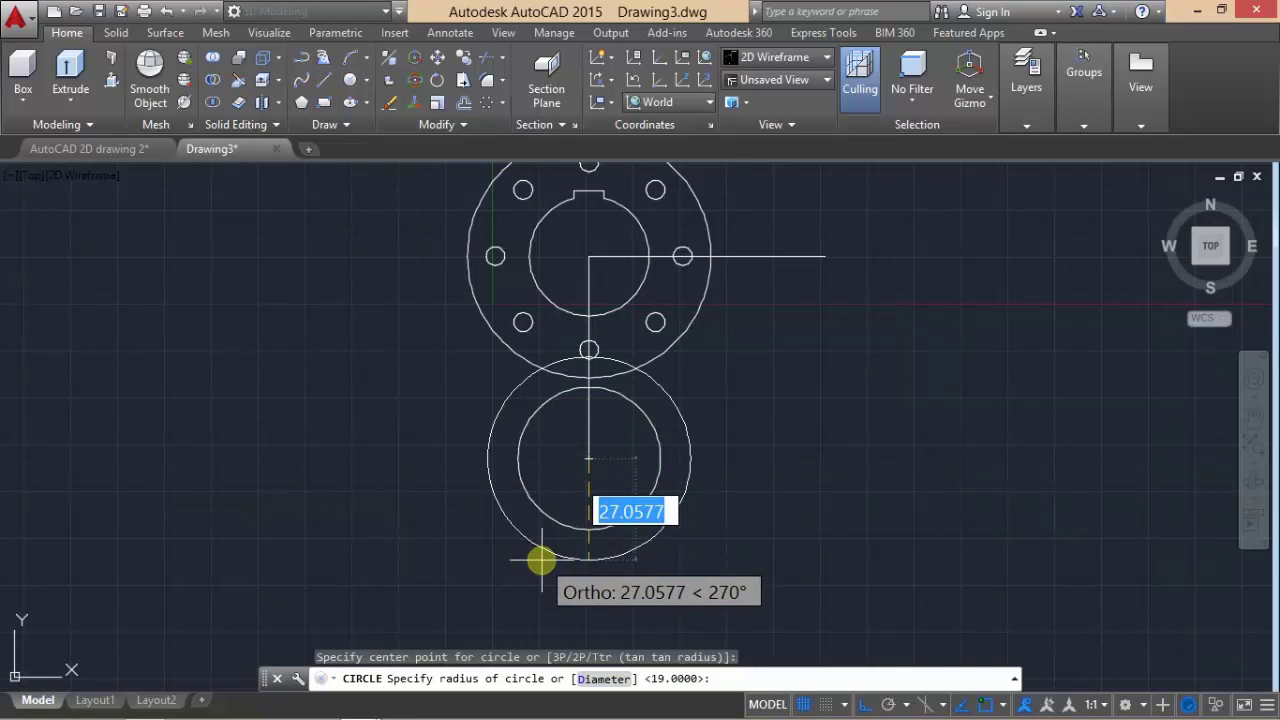
text(d)
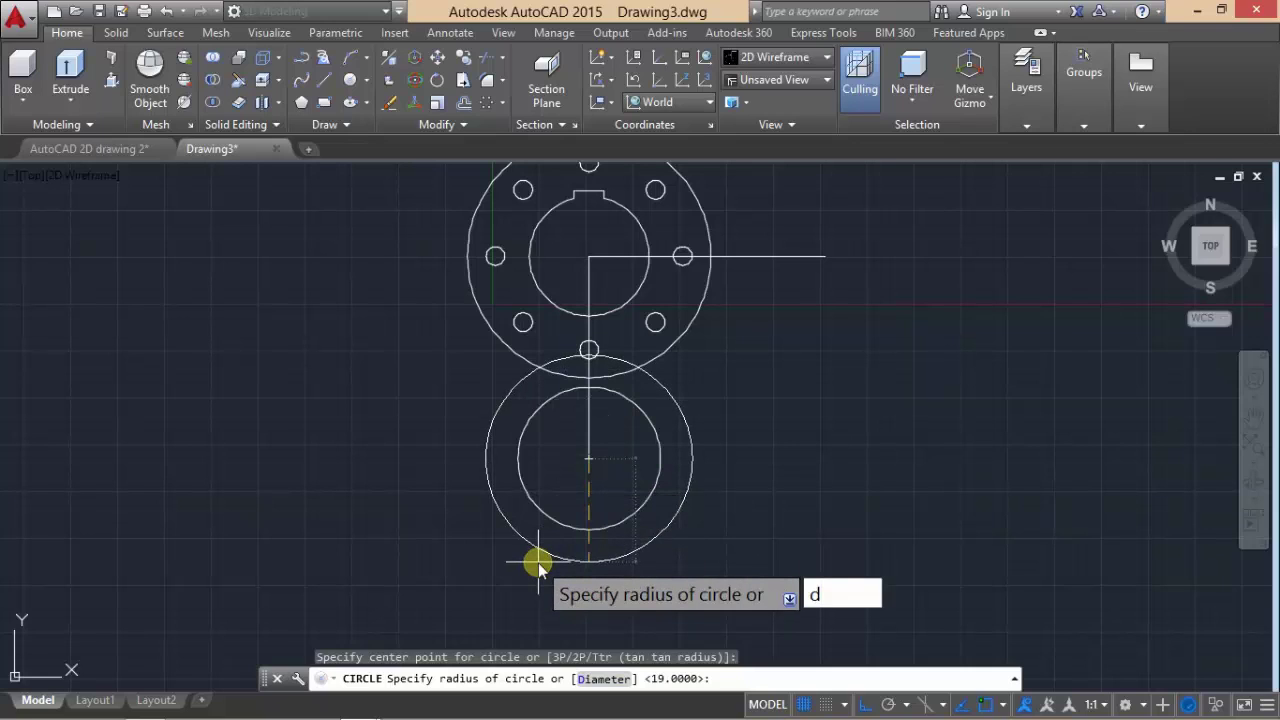
key(Return)
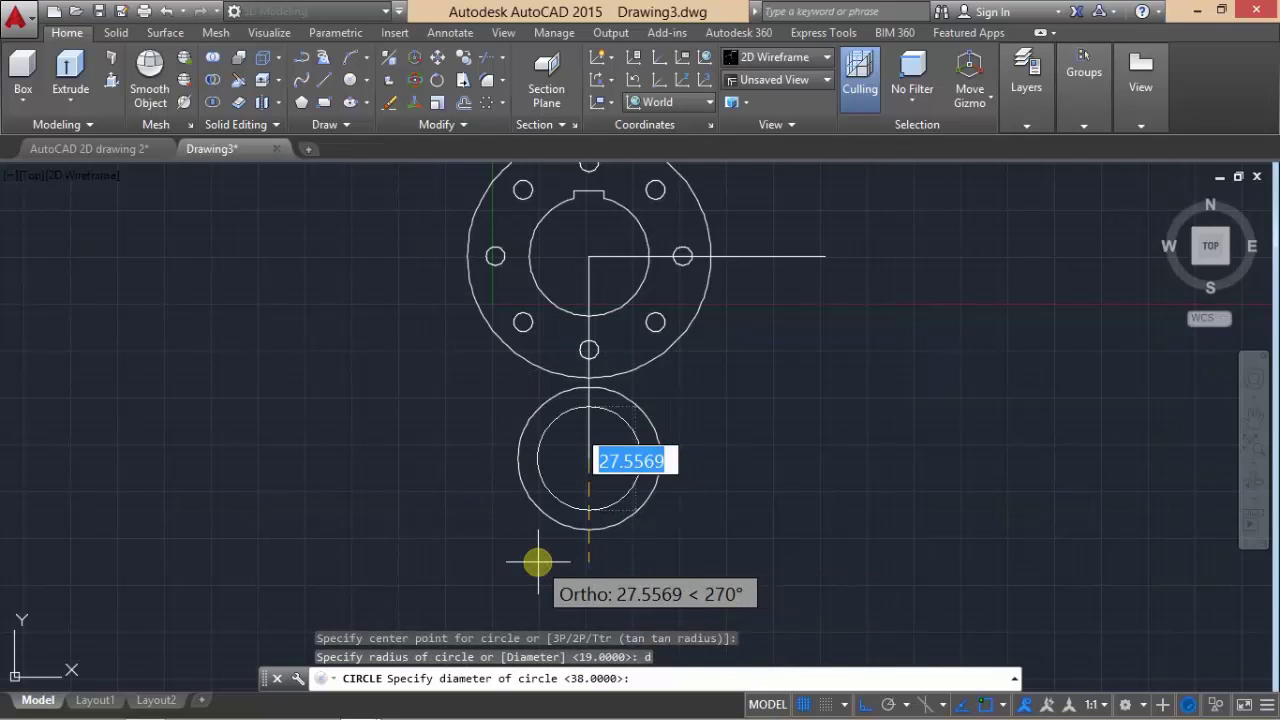
text(57)
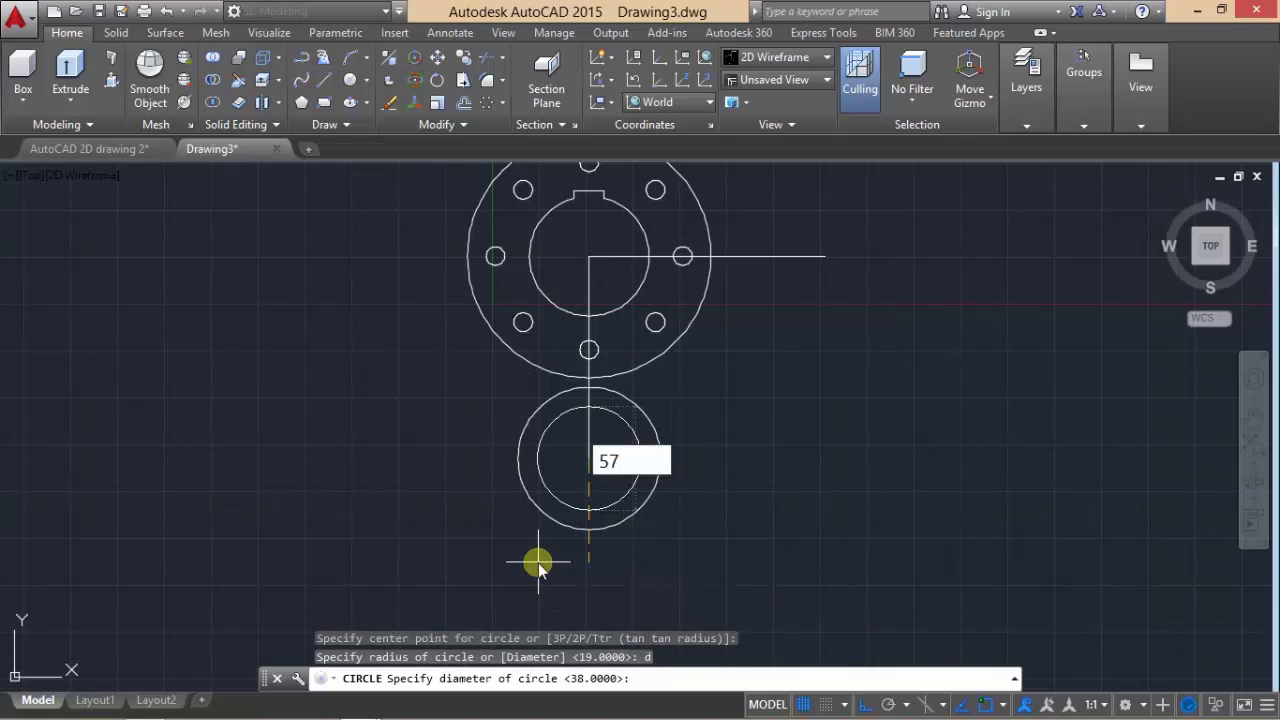
key(Return)
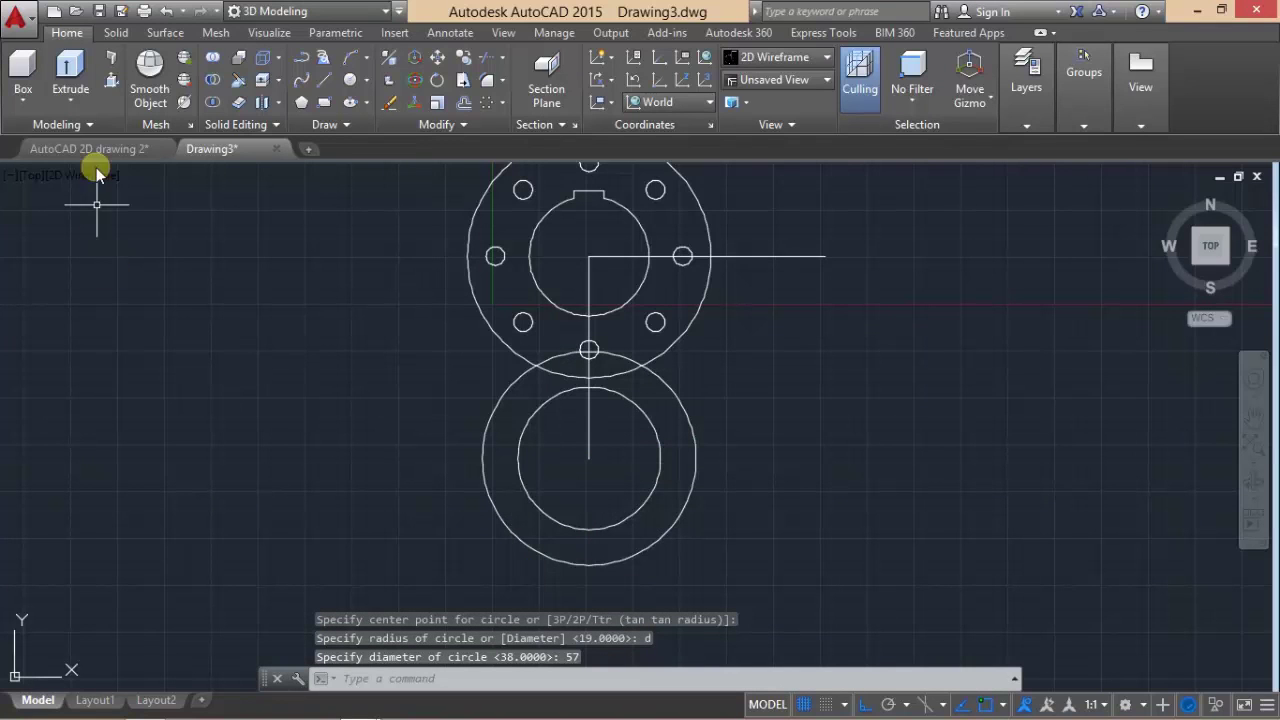
click(97, 155)
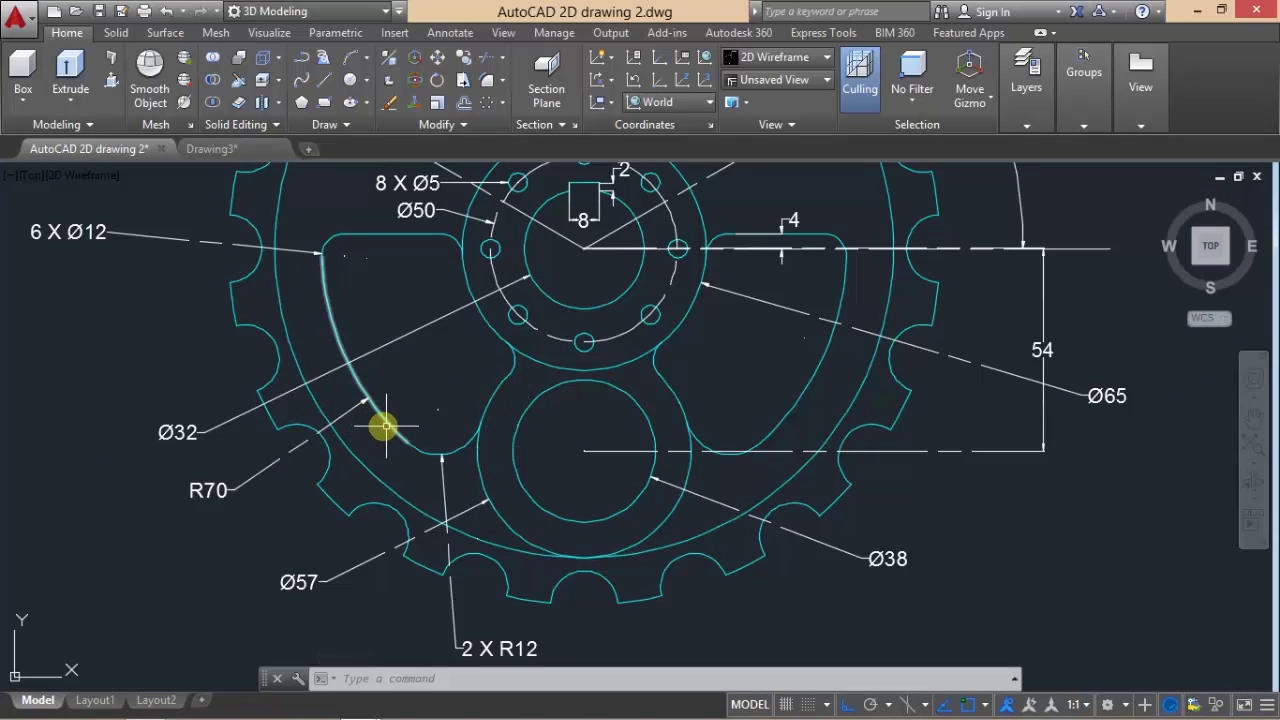
- Draw a radius-70 circle centred on the flange centre, then view the reference
click(222, 148)
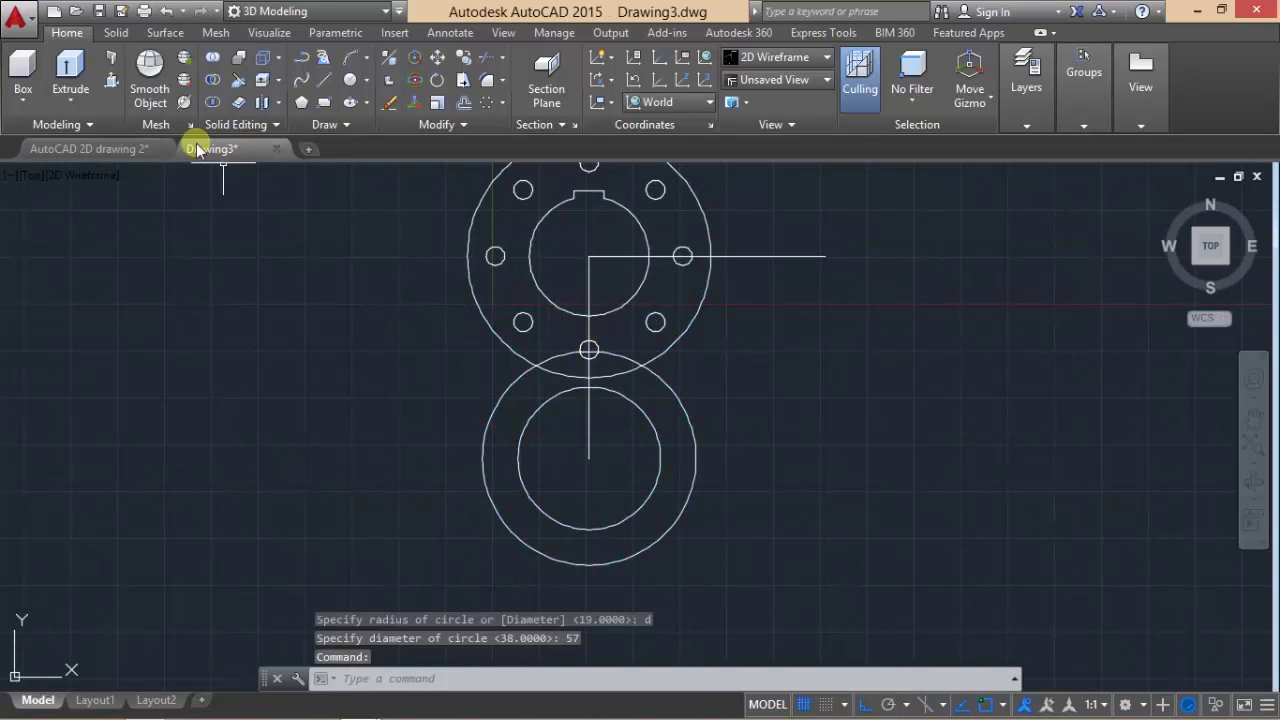
click(350, 83)
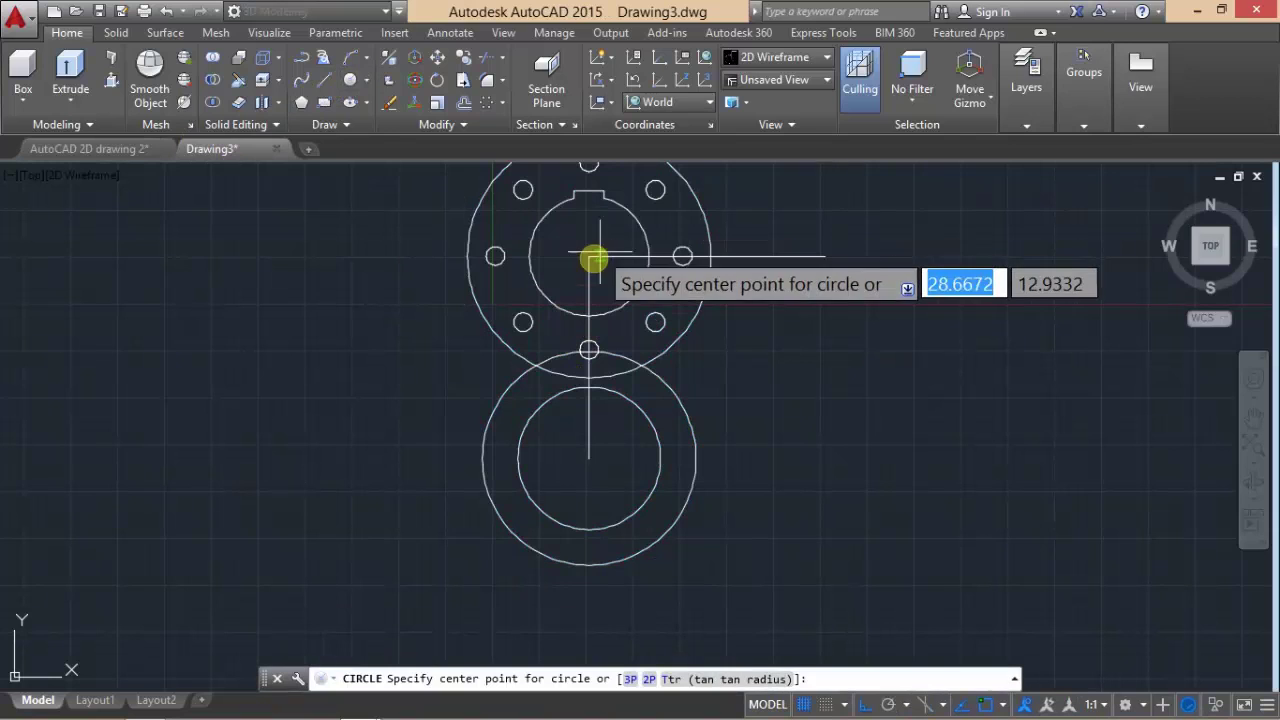
click(584, 259)
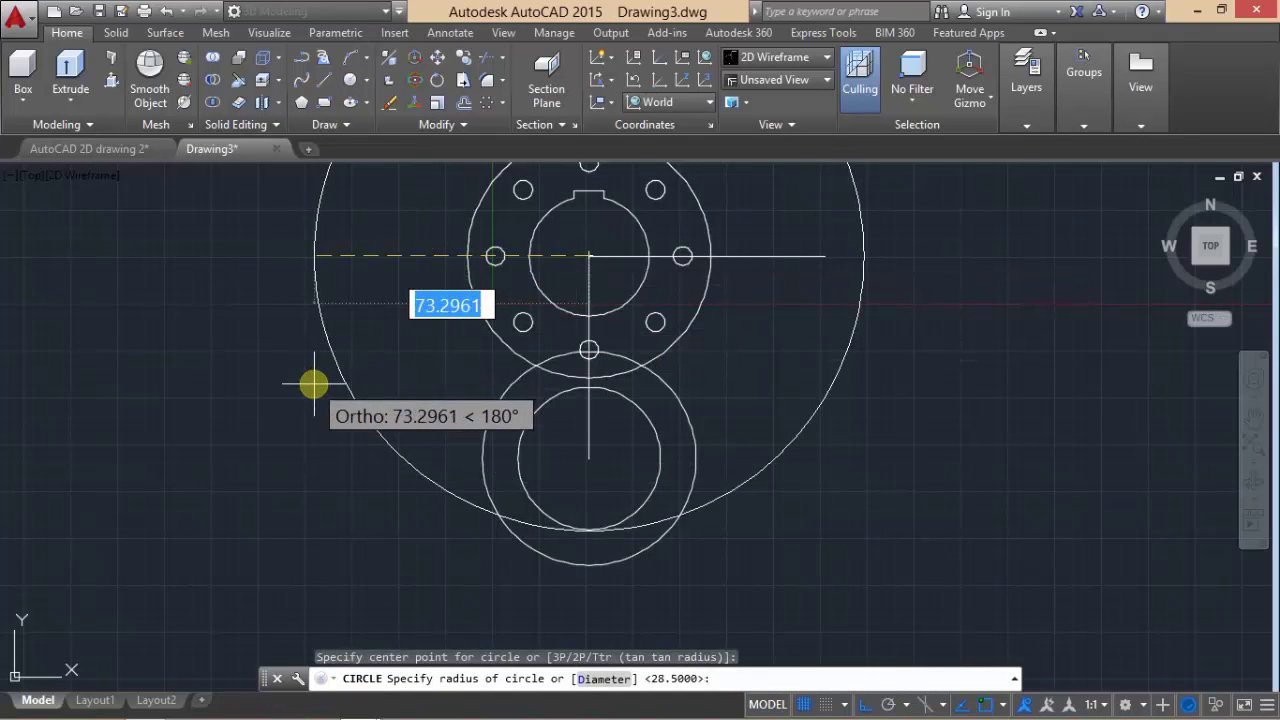
text(70)
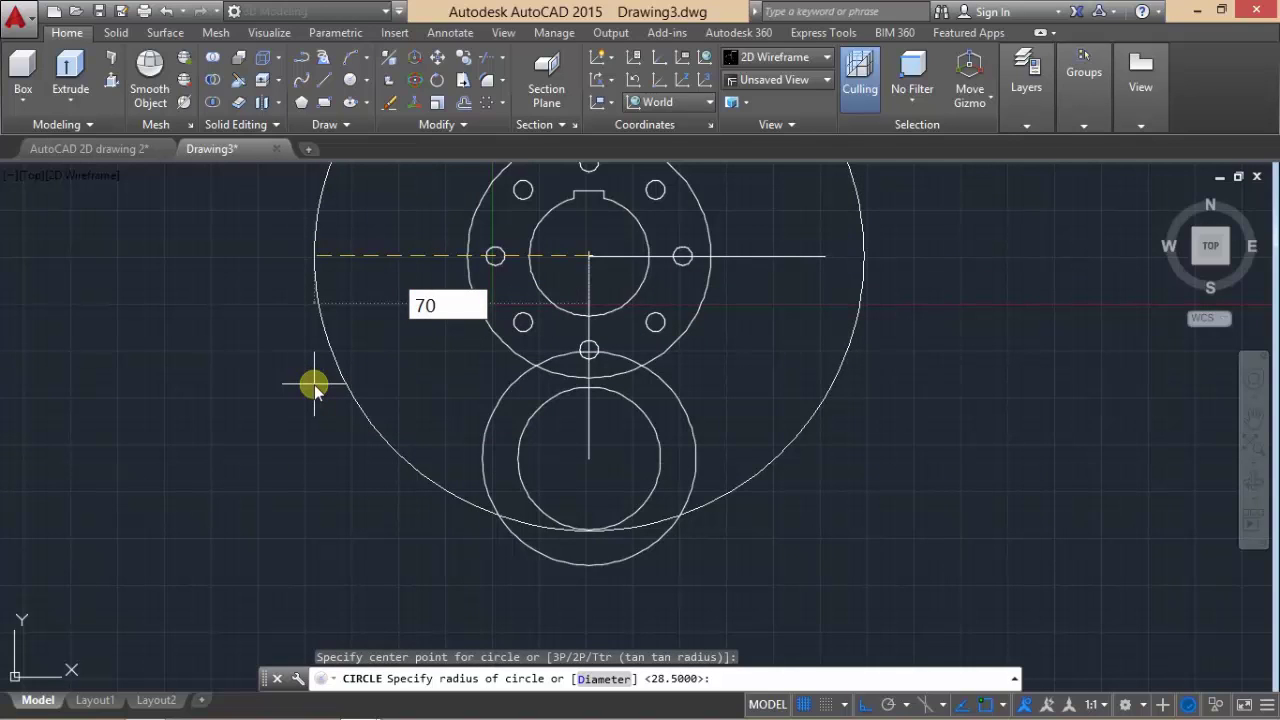
key(Return)
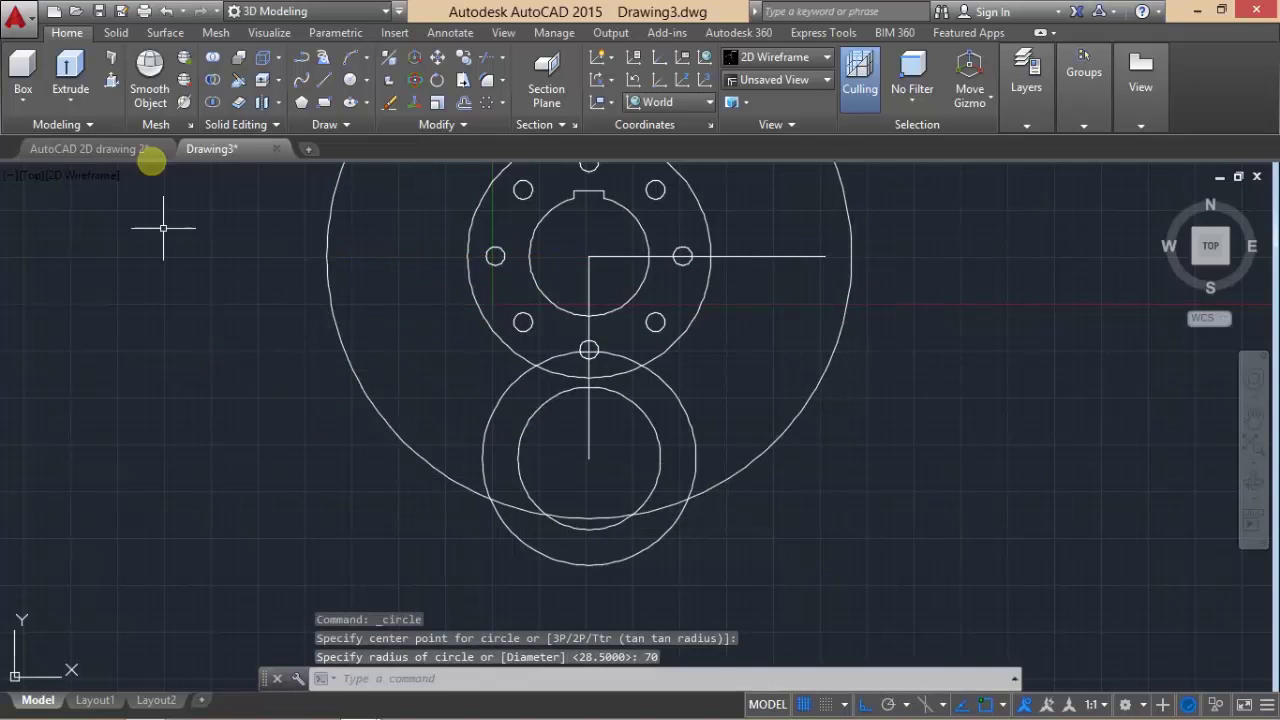
click(117, 150)
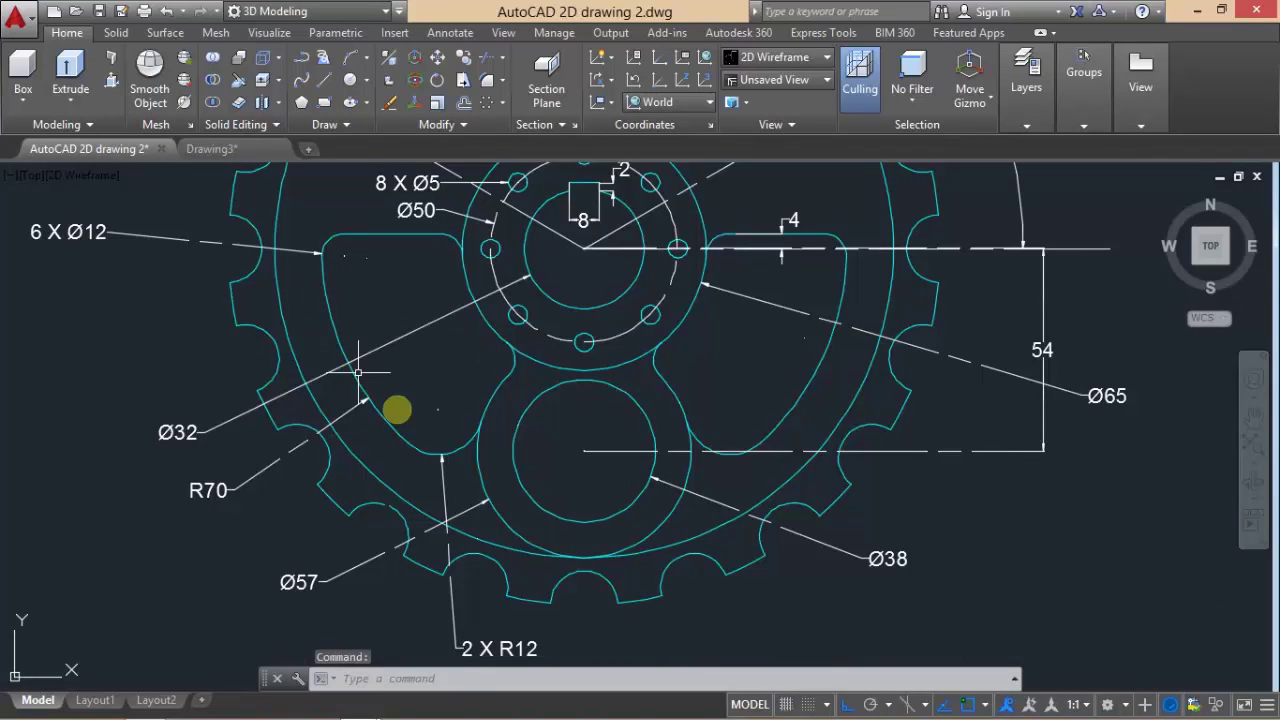
- Inspect the reference's right arm arc and 2 X R12 callout, then return to Drawing3
click(806, 392)
key(Escape)
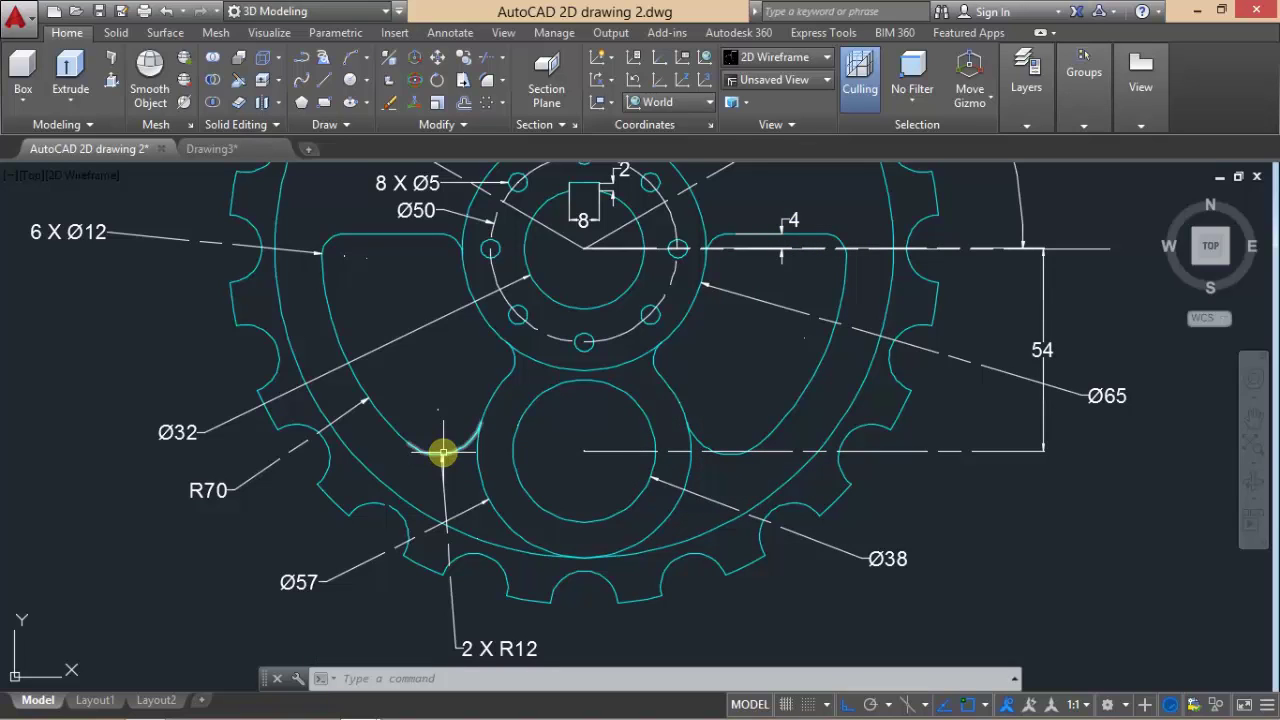
middle_drag(443, 452, 449, 396)
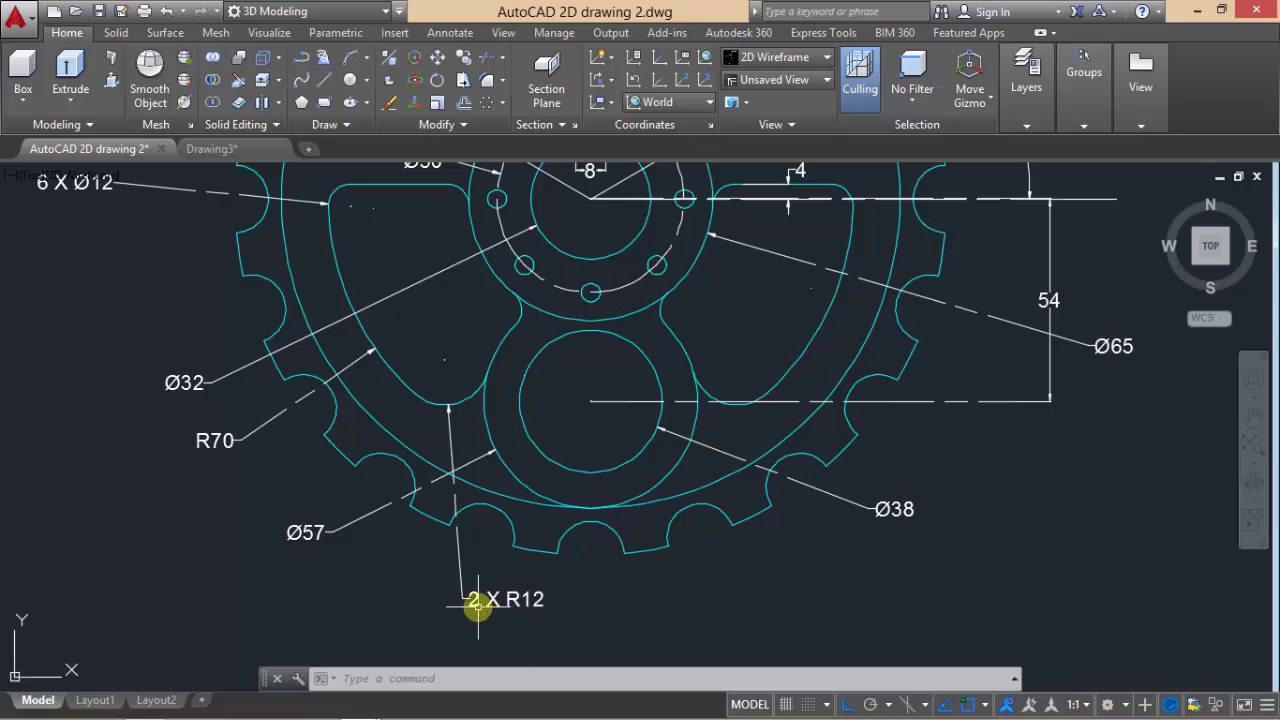
click(477, 600)
click(589, 612)
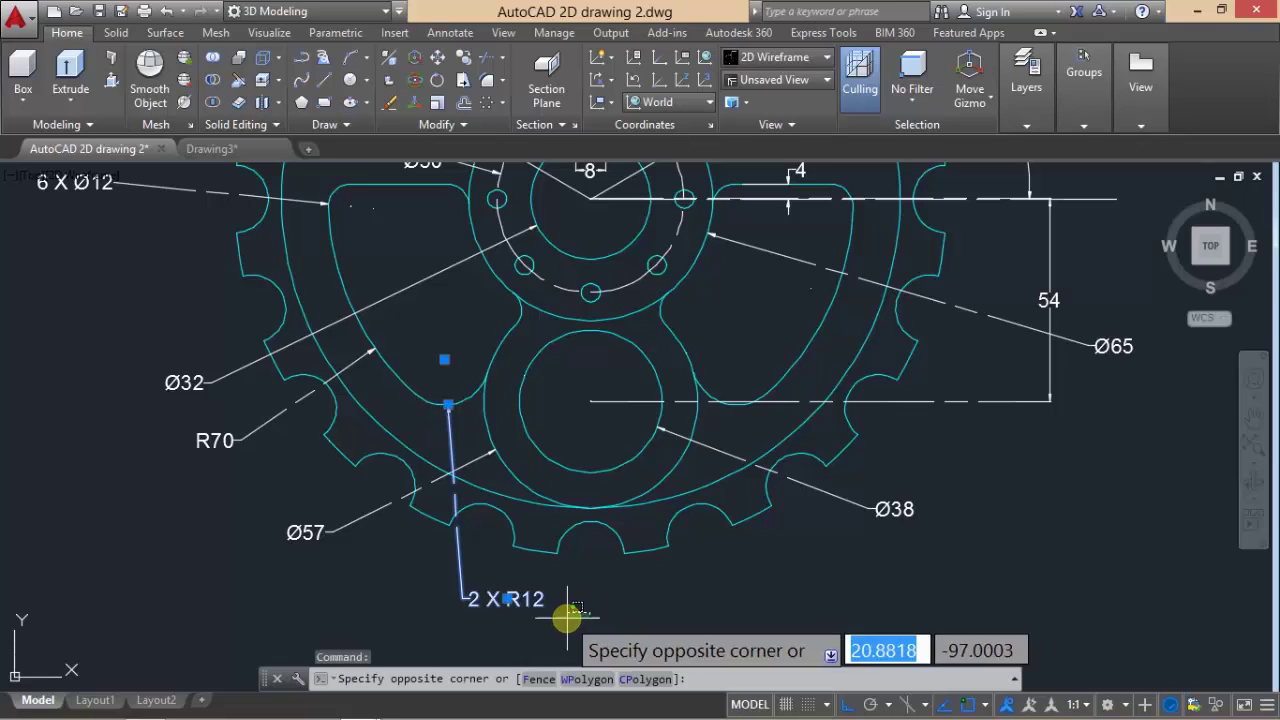
click(566, 618)
key(Escape)
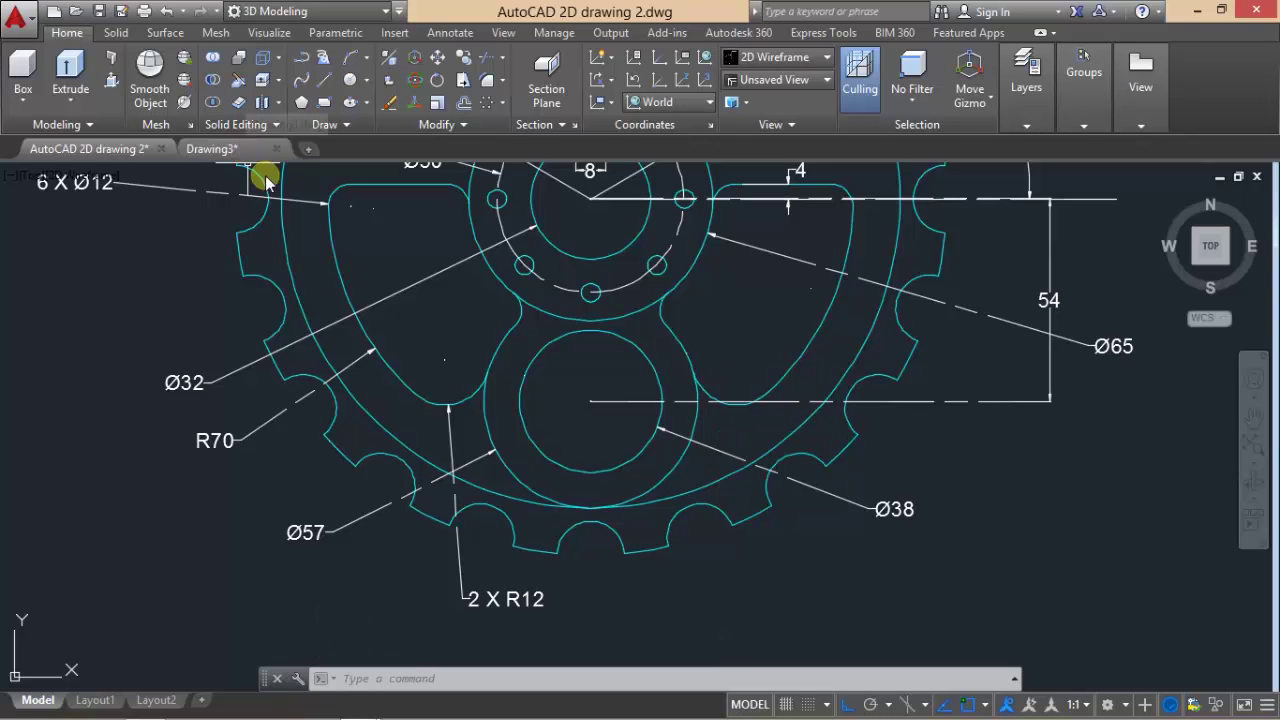
click(245, 152)
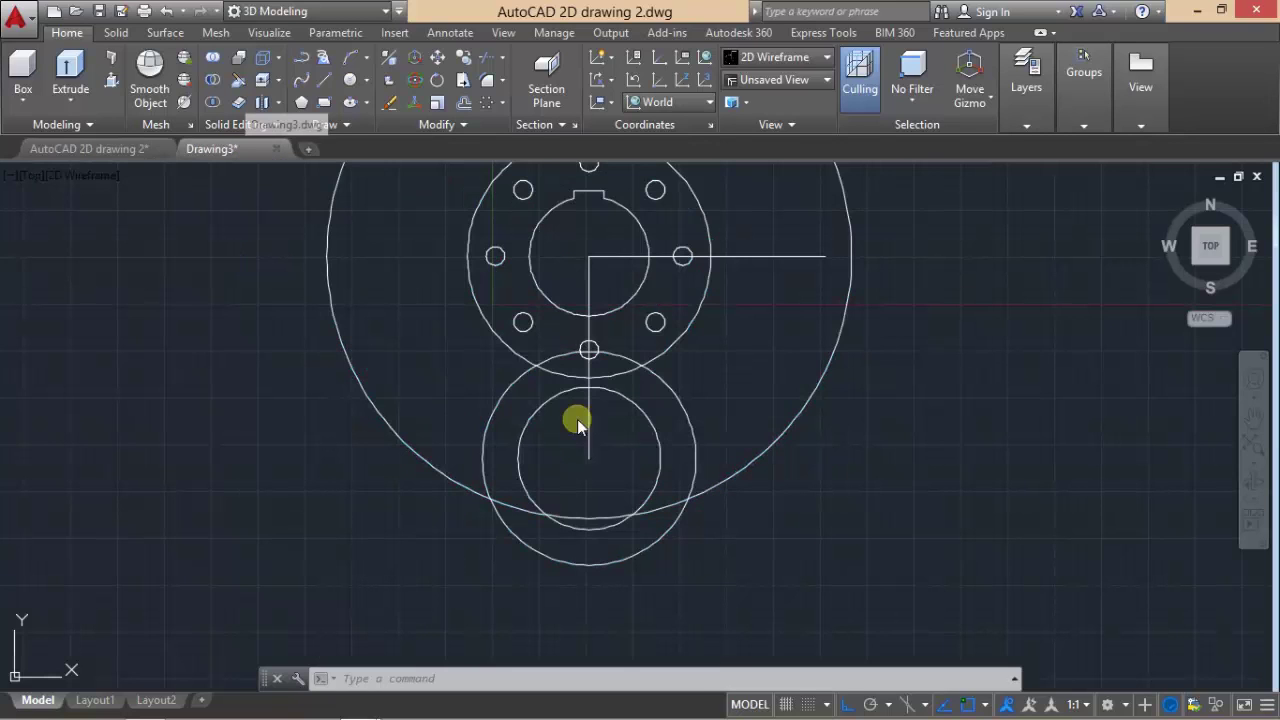
- Fillet both joints between the Ø57 and radius-70 circles with radius 12
click(490, 86)
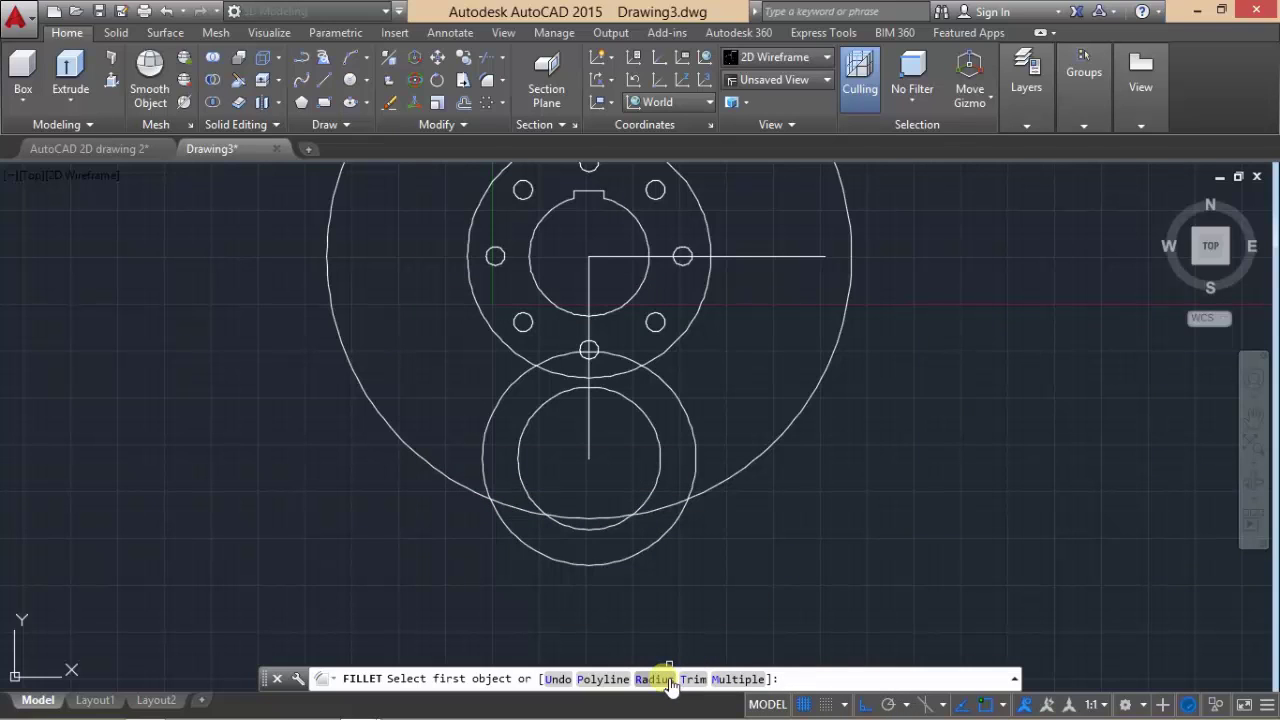
click(656, 679)
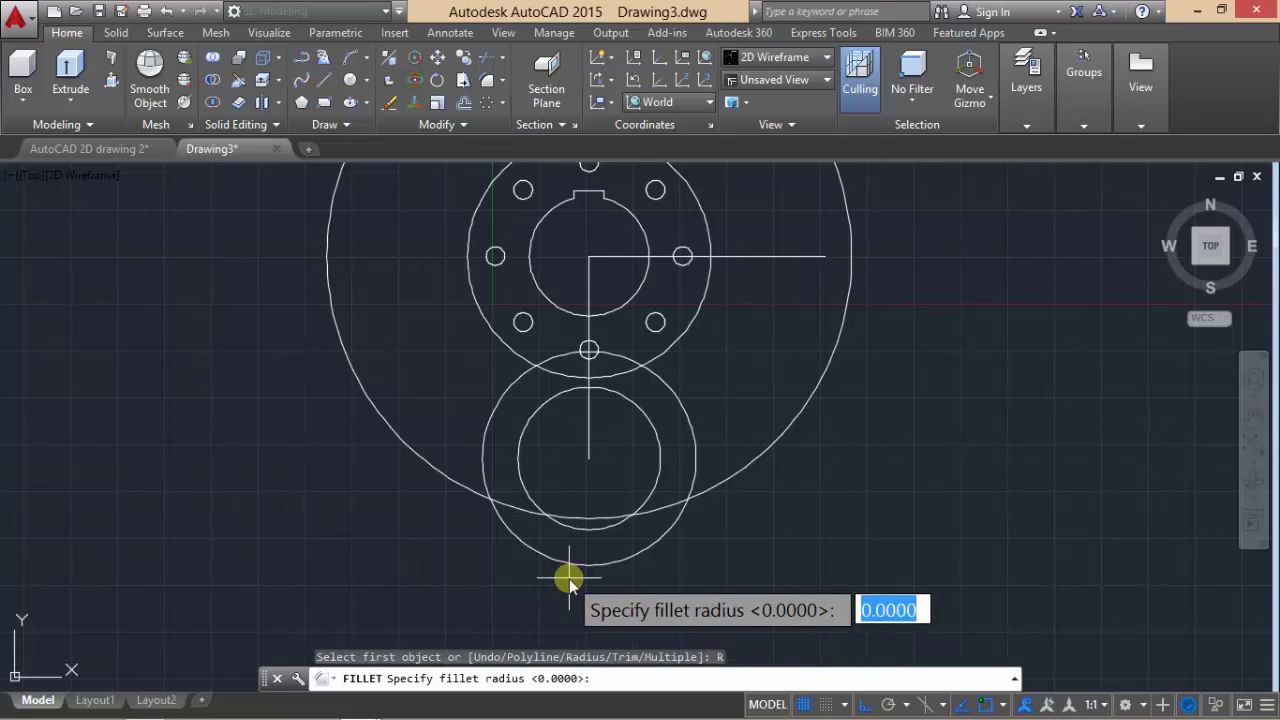
text(12)
key(Return)
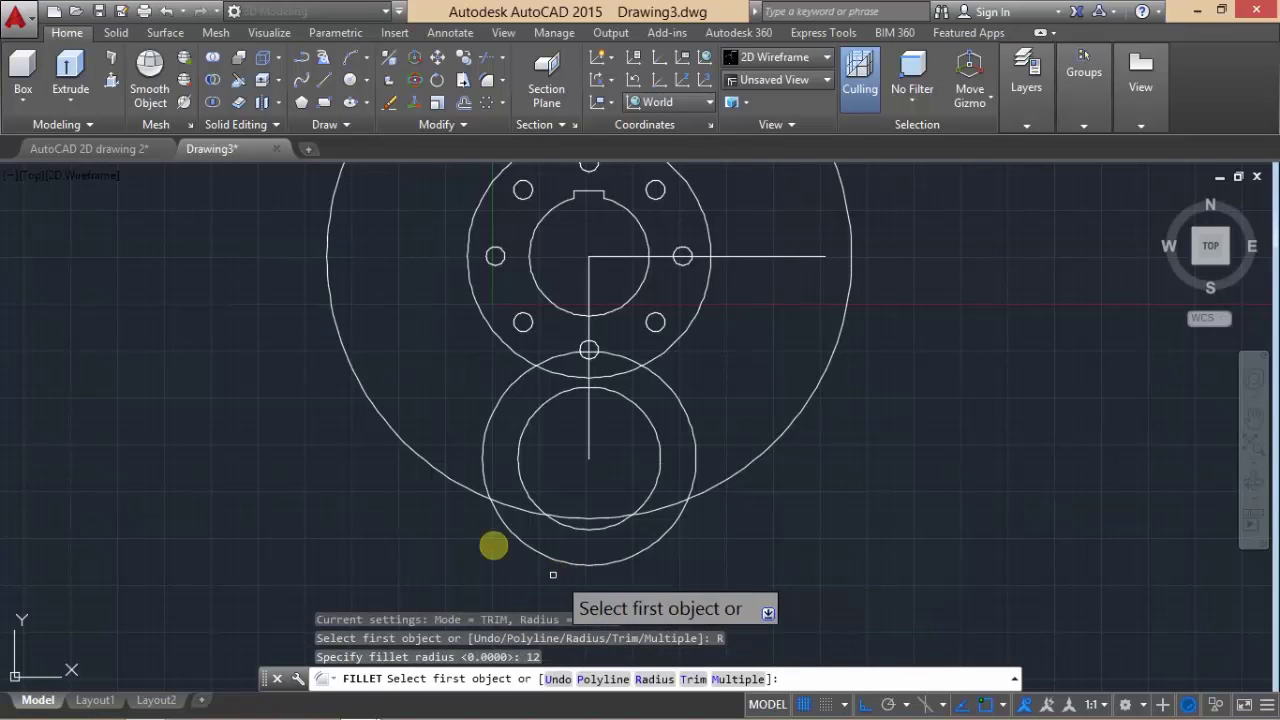
click(478, 494)
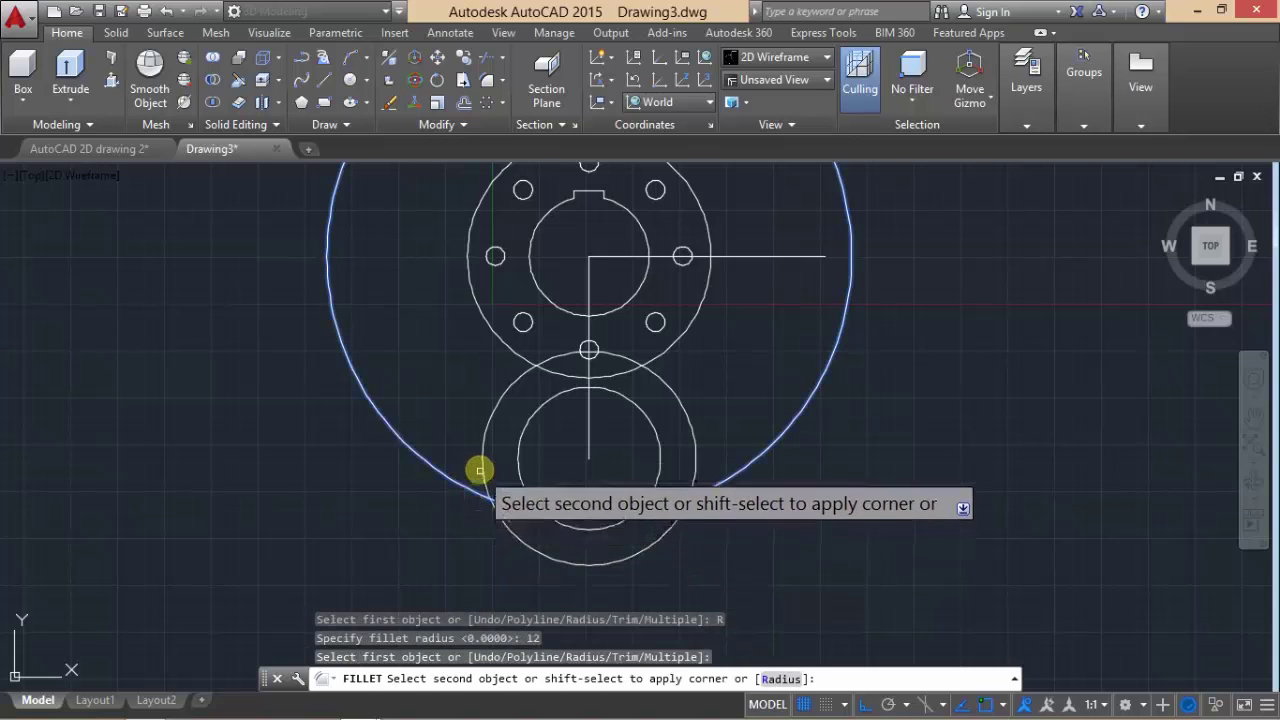
click(478, 468)
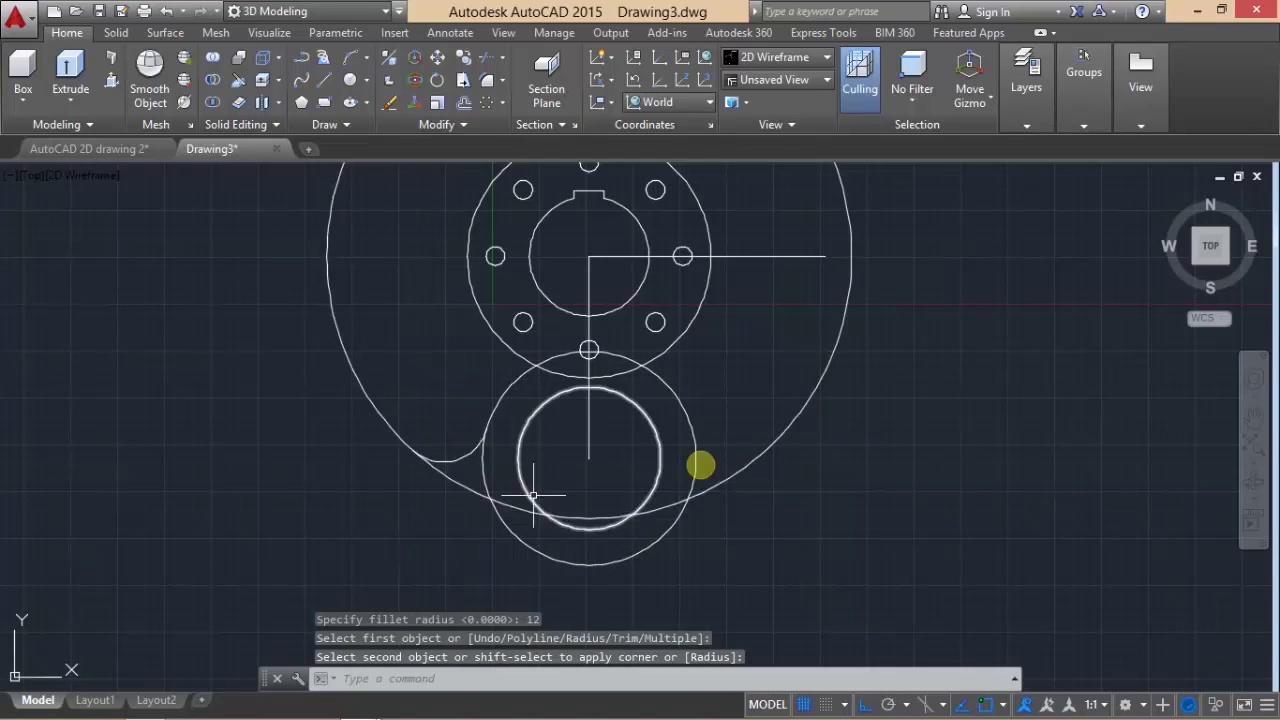
key(Return)
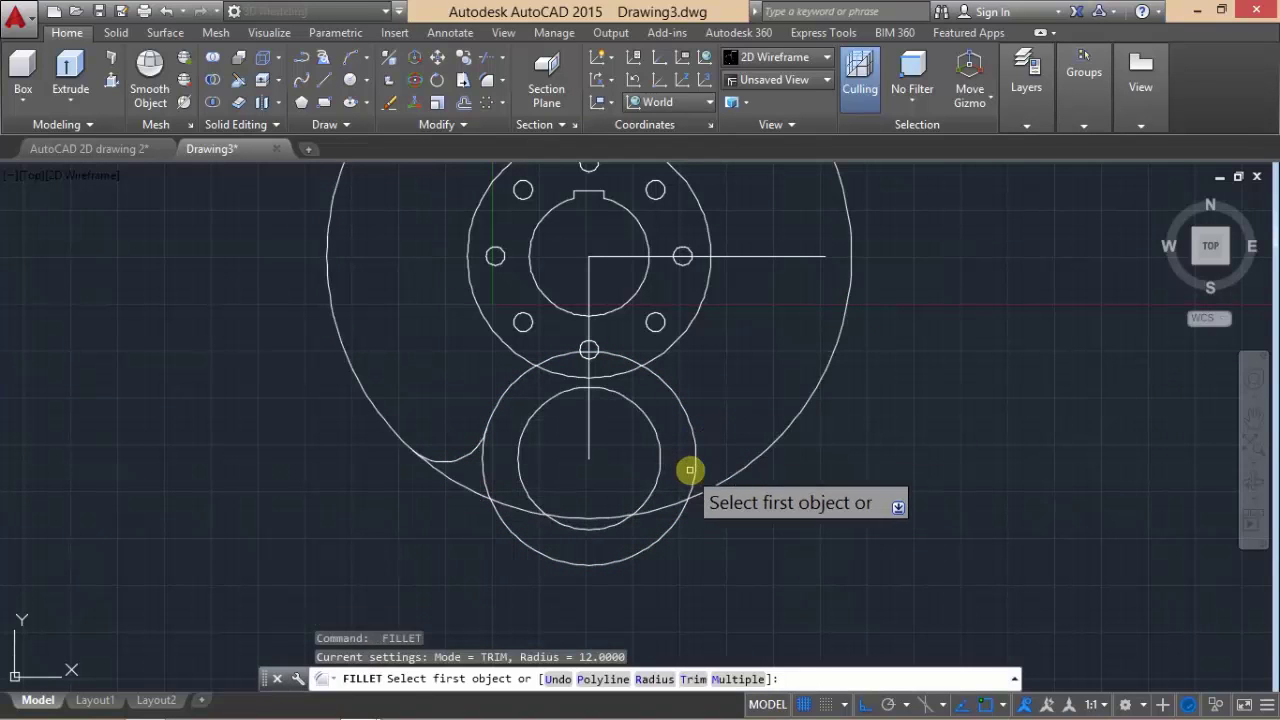
click(698, 480)
click(700, 485)
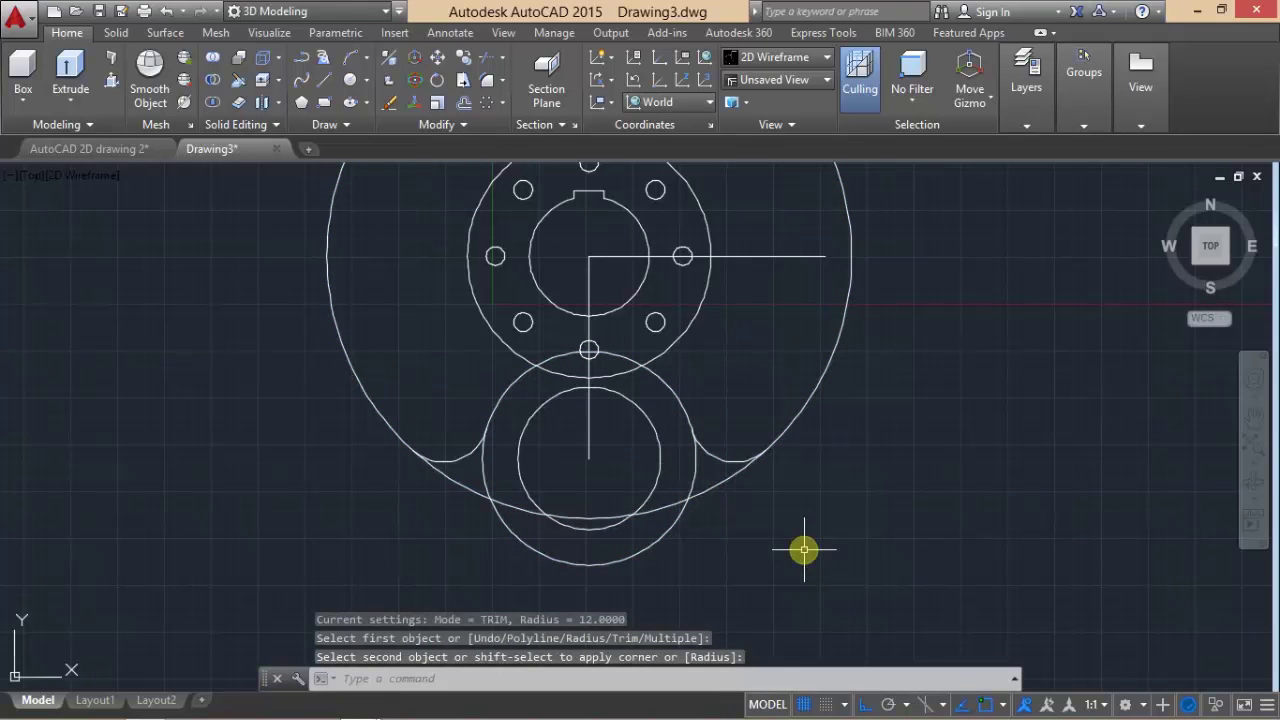
click(81, 142)
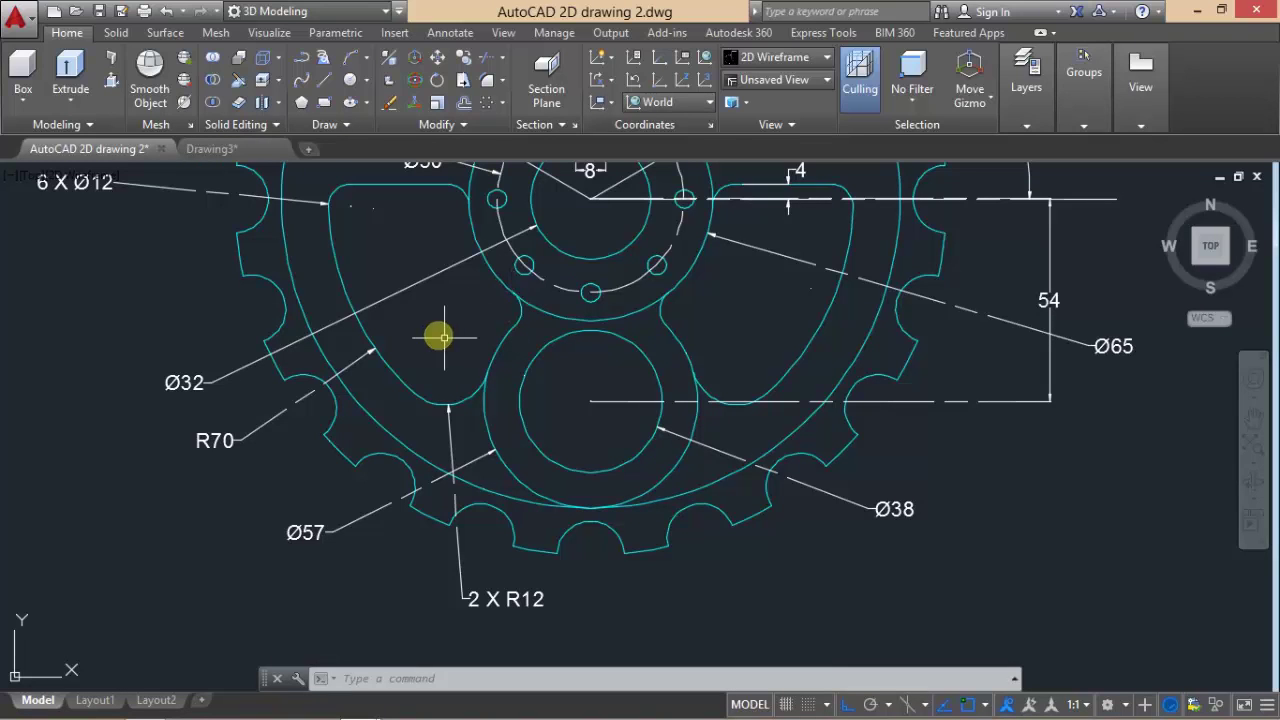
- Pan the reference to check its upper hole and circle callouts, then return to Drawing3
middle_drag(429, 366, 423, 412)
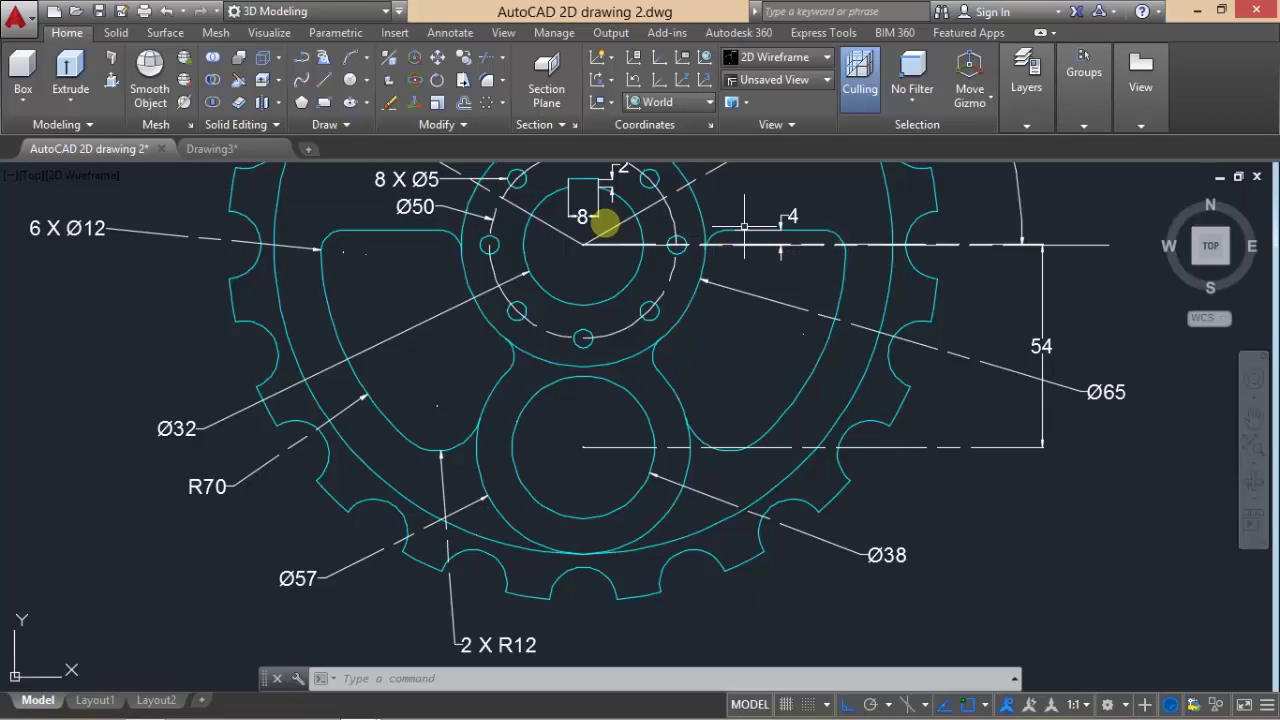
click(210, 148)
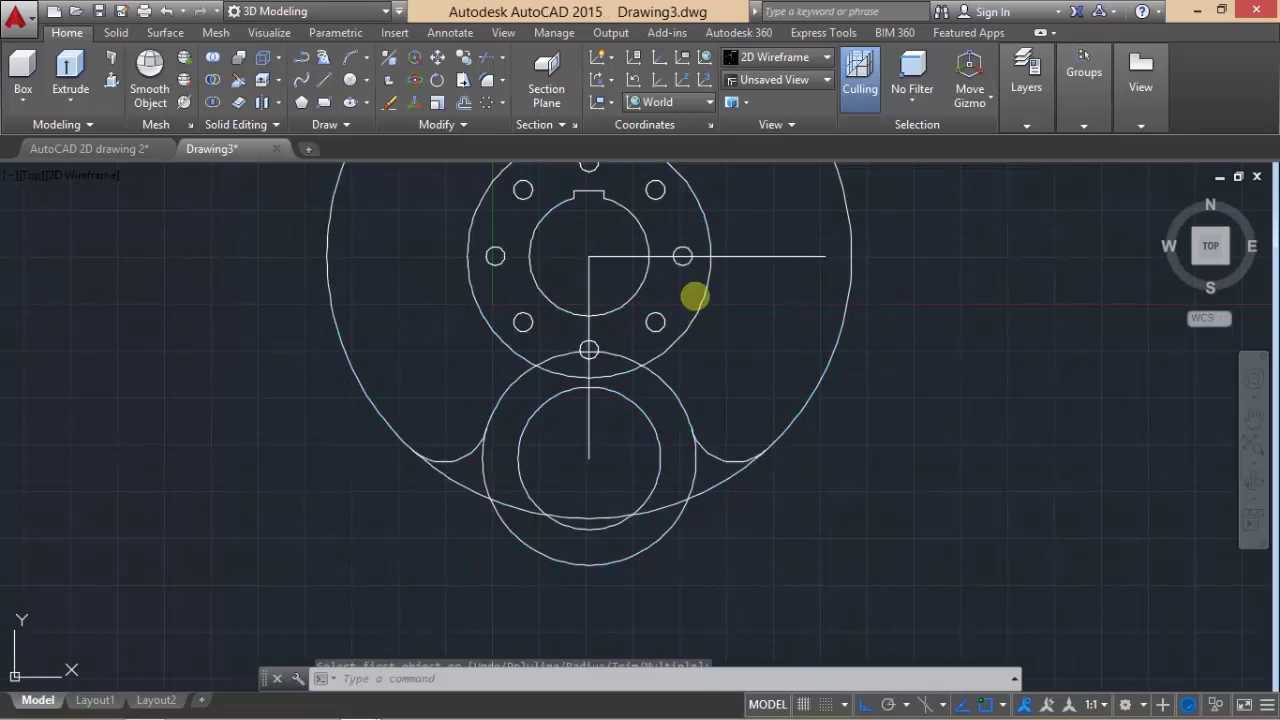
- Erase the old horizontal line running right from the bore centre
middle_drag(680, 337, 655, 401)
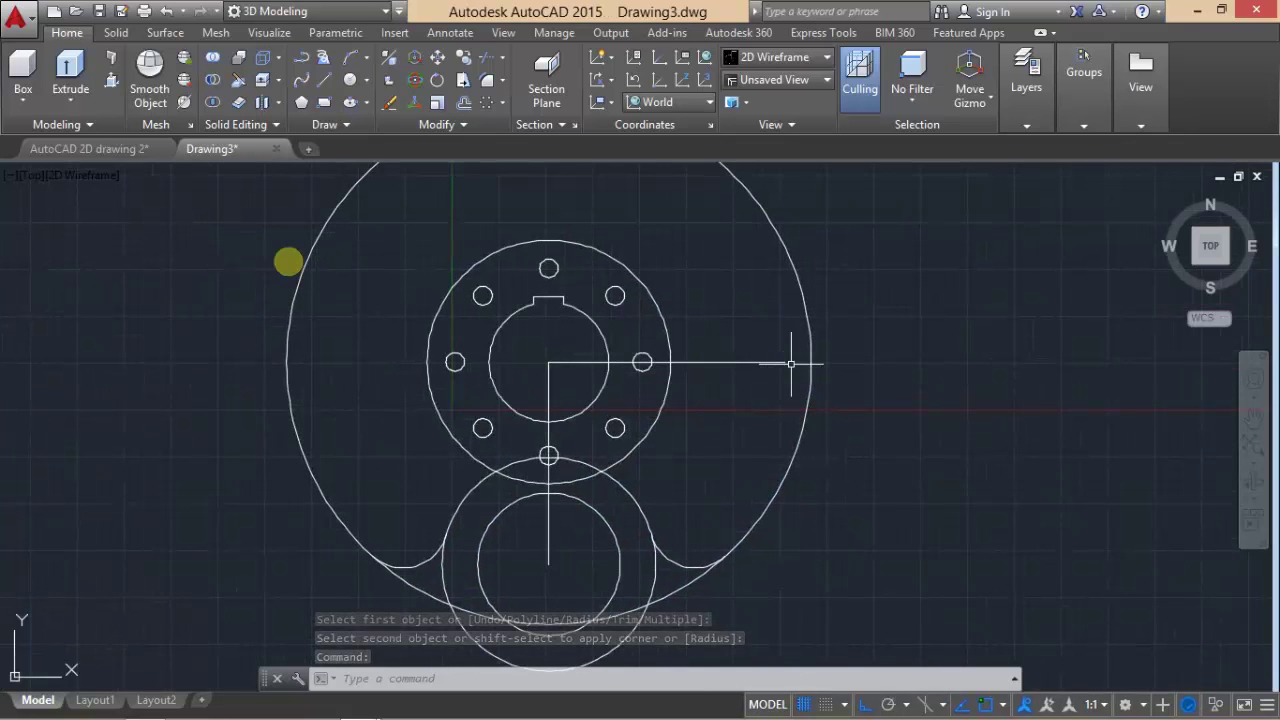
click(554, 362)
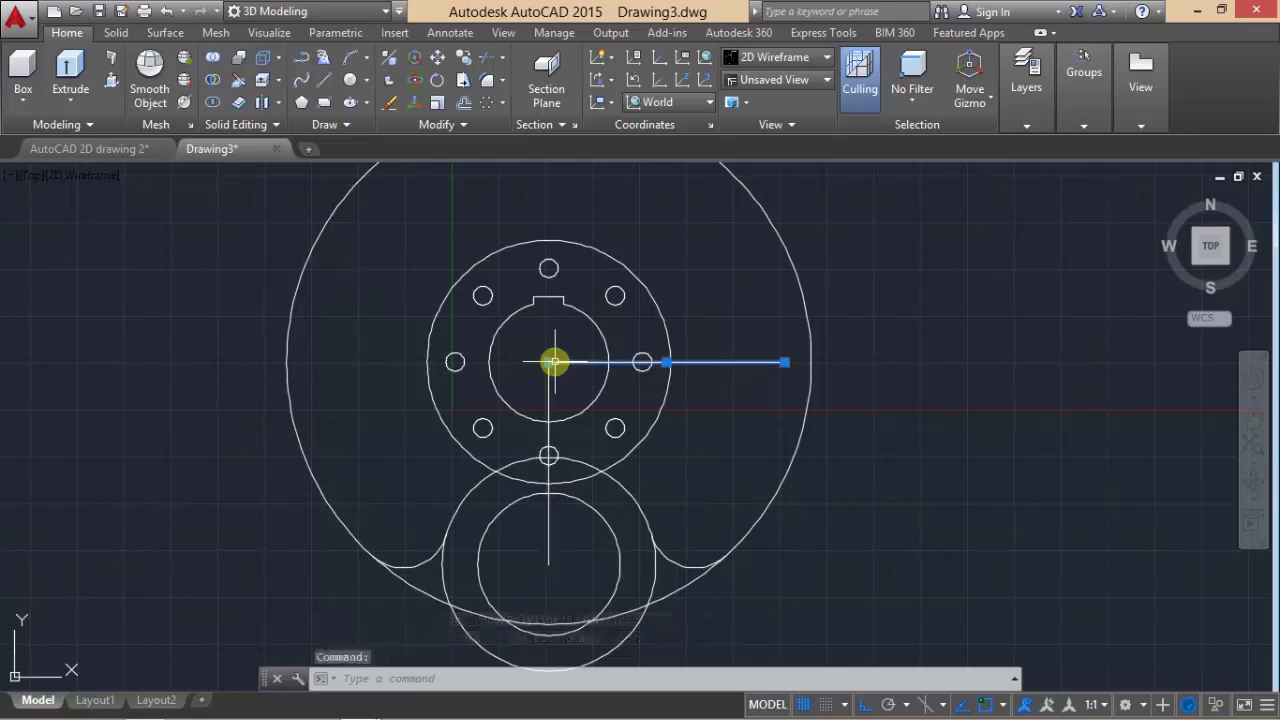
key(Delete)
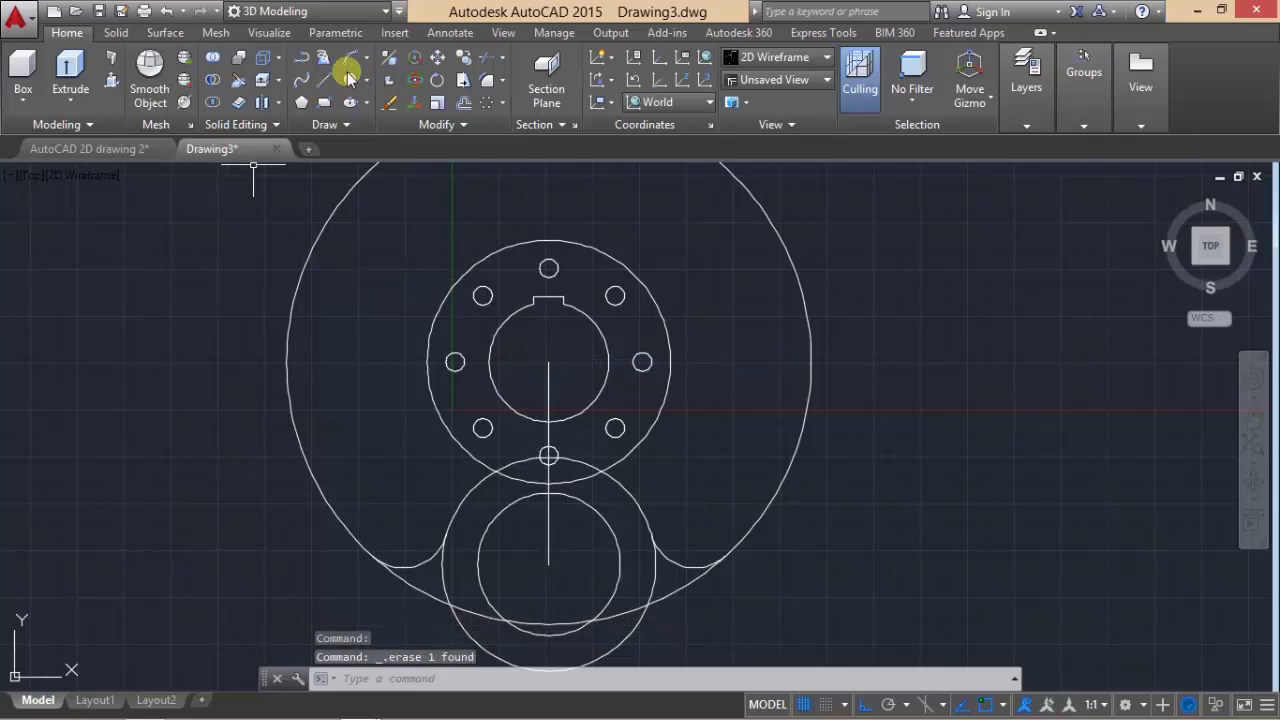
- Draw a new horizontal line from the bore centre rightward past the radius-70 circle
click(333, 76)
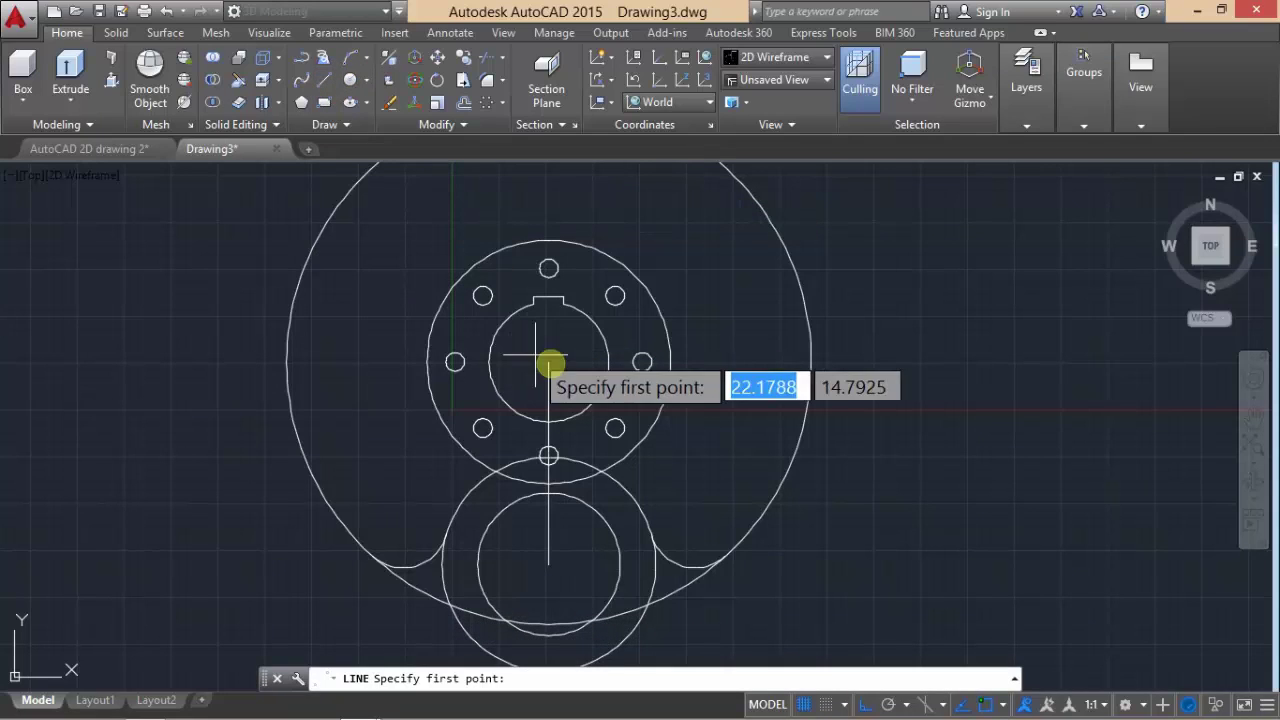
click(548, 362)
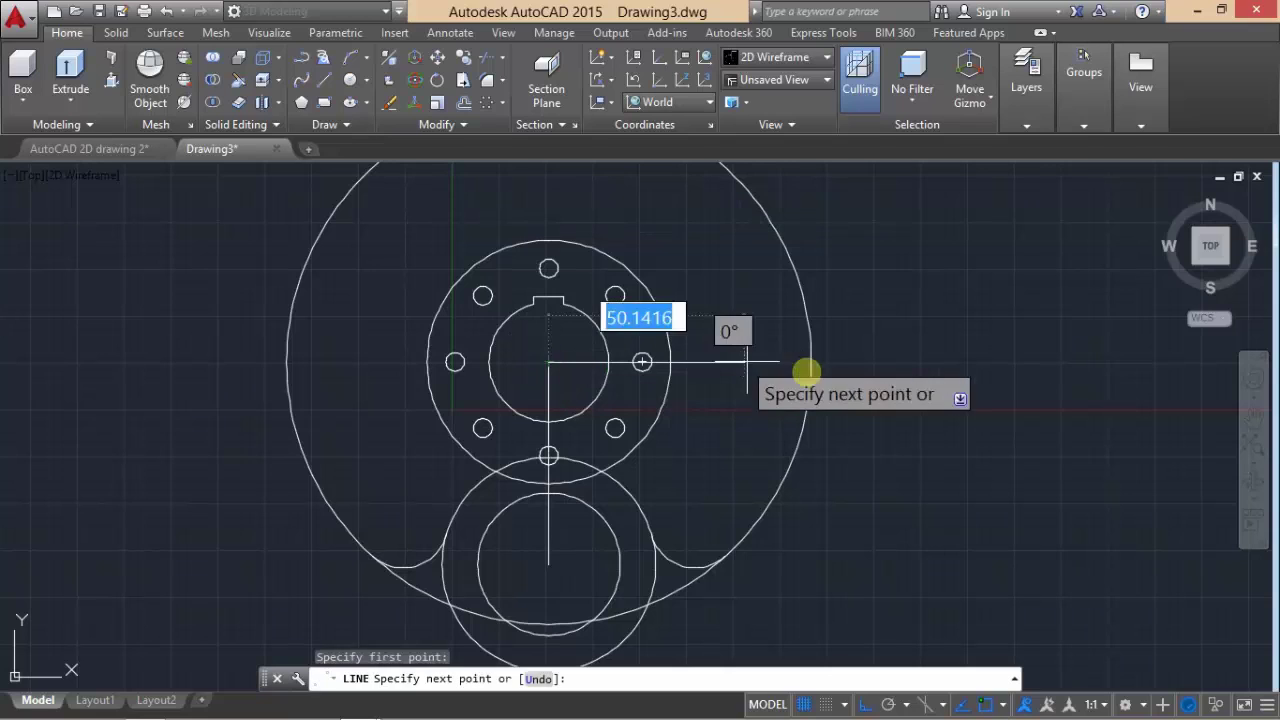
click(932, 362)
key(Return)
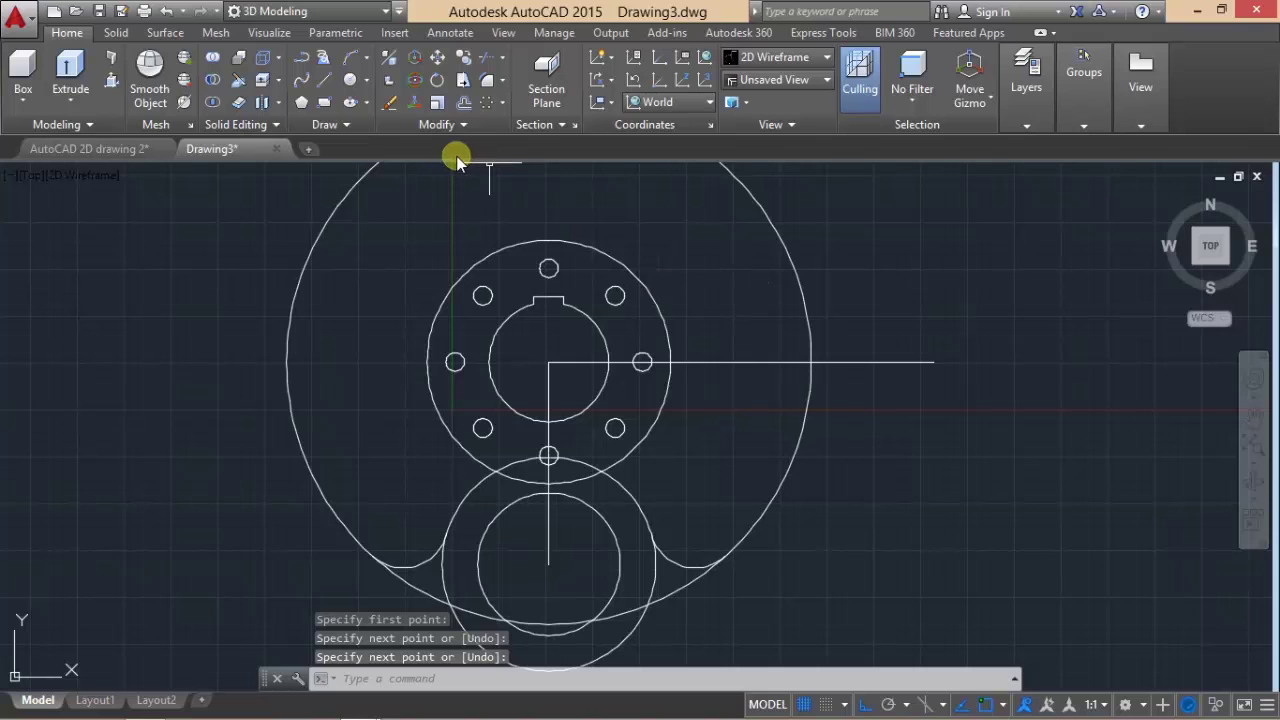
- Offset the horizontal line 4 units upward, then view the sprocket reference drawing
click(465, 106)
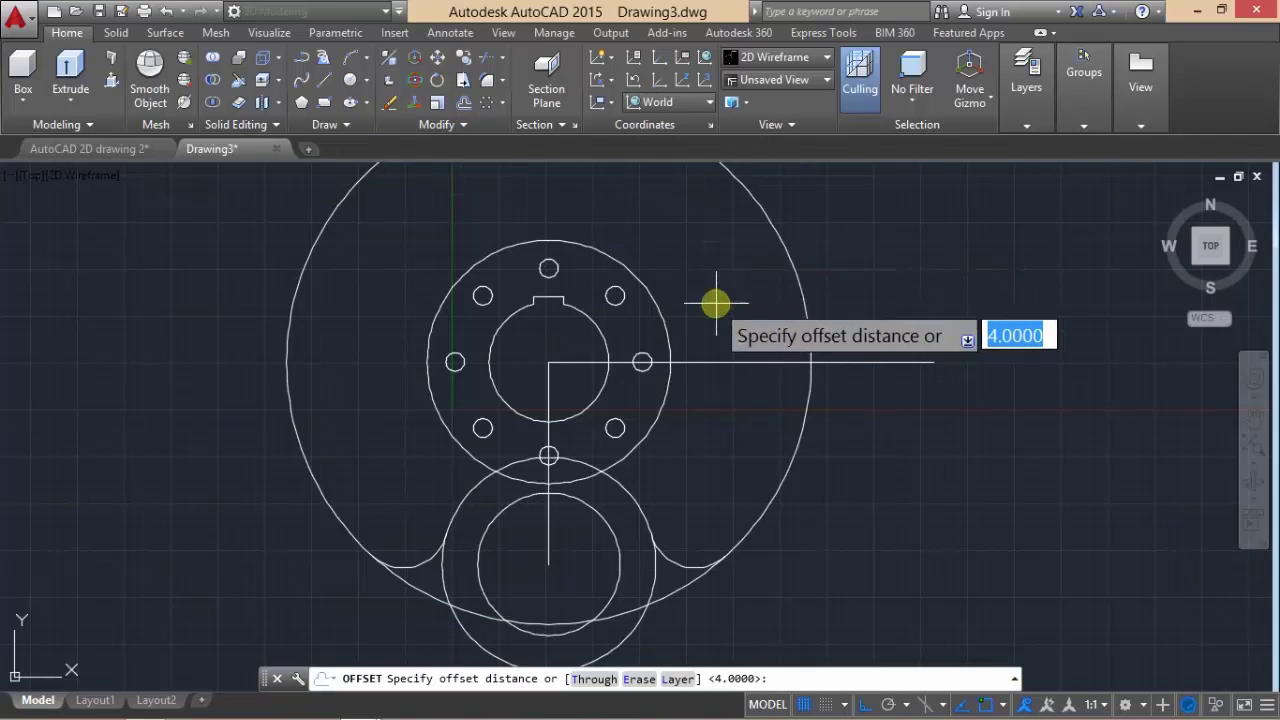
key(Return)
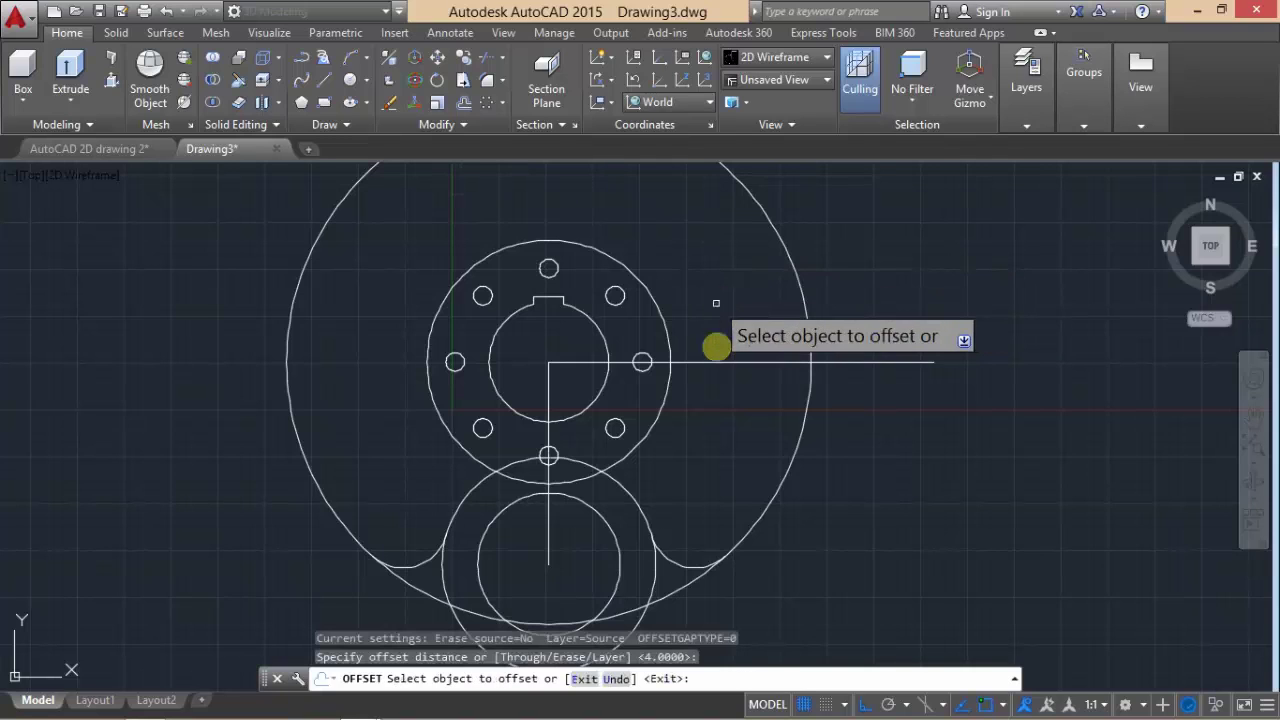
click(720, 362)
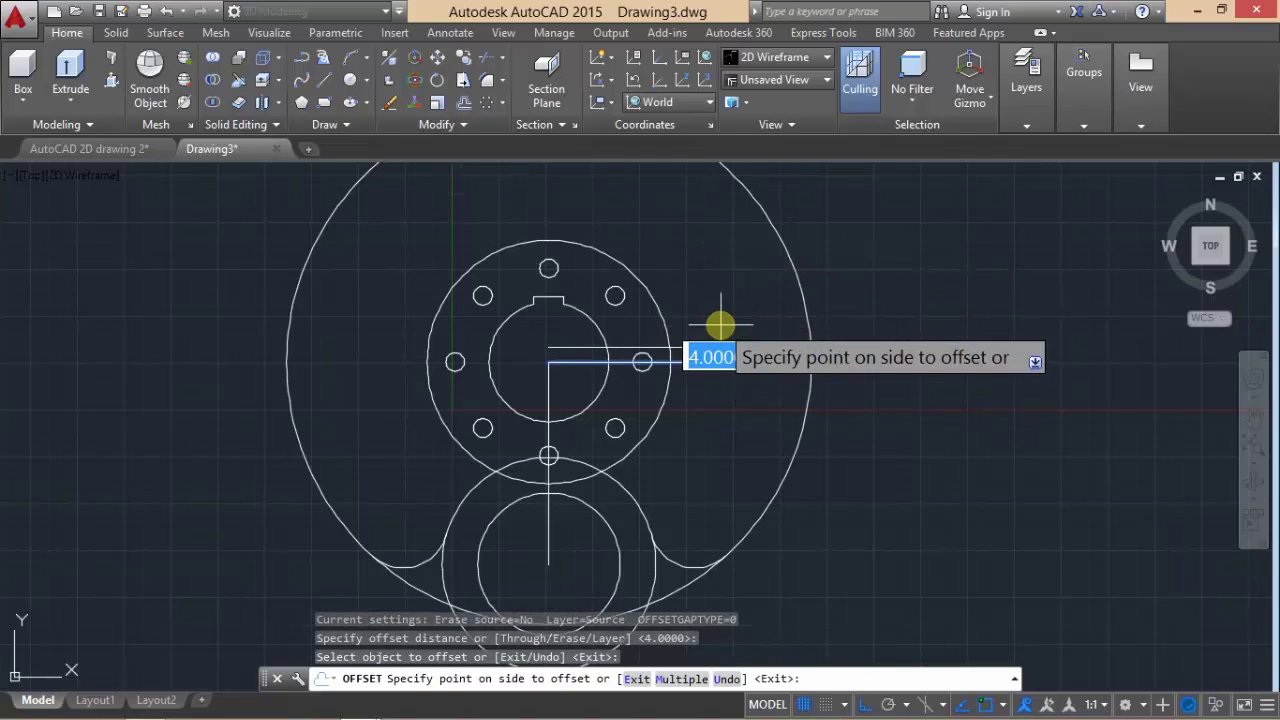
click(720, 325)
key(Return)
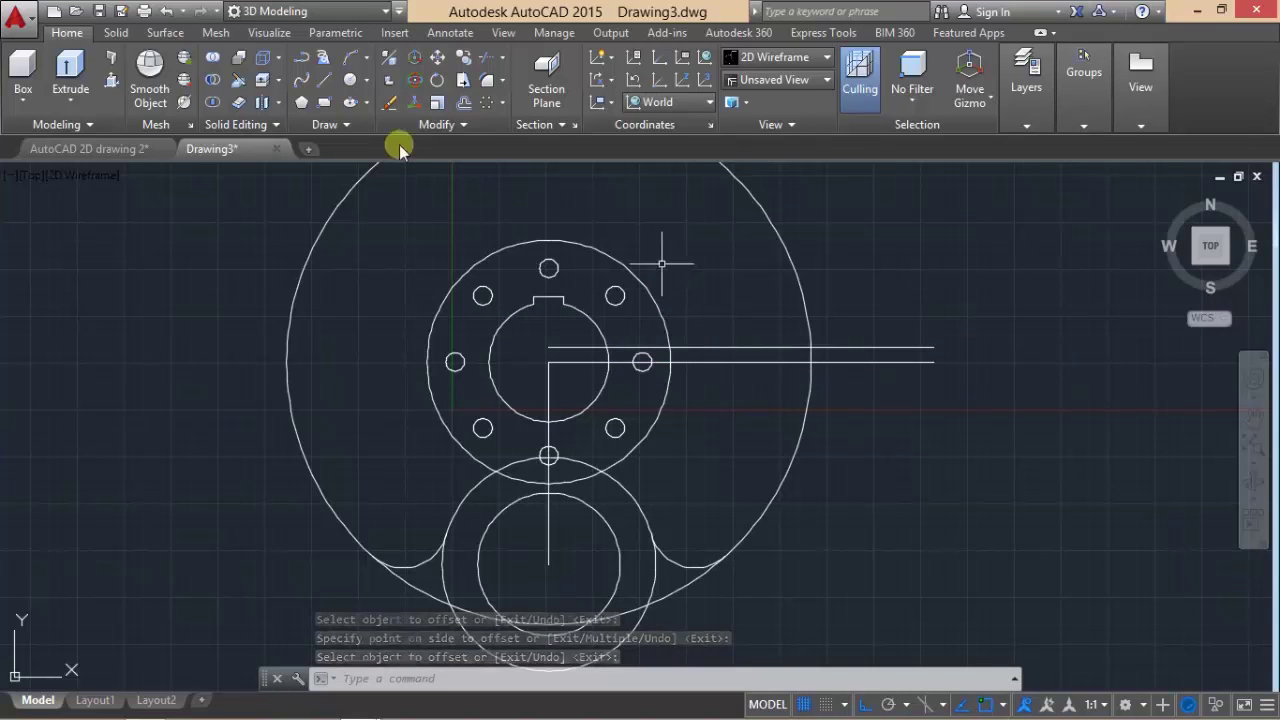
click(92, 148)
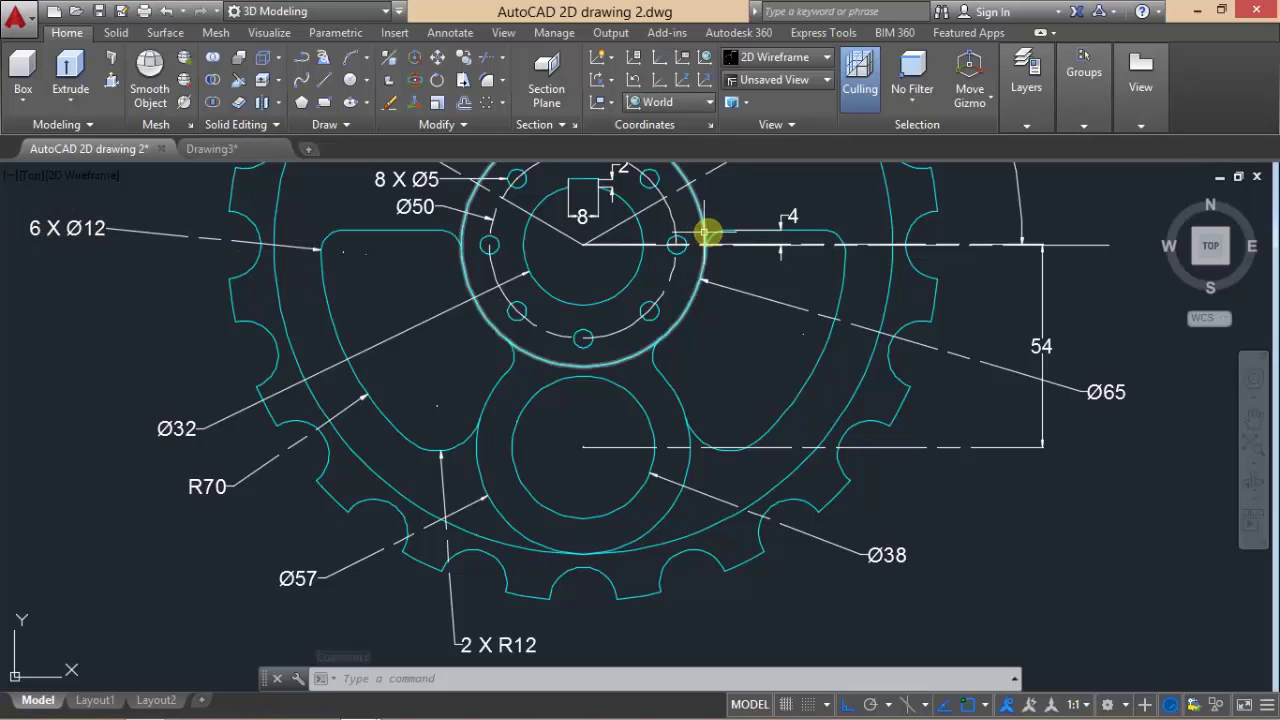
- In Drawing3, draw a line from the upper line's left end leftward past the outer circle
click(212, 150)
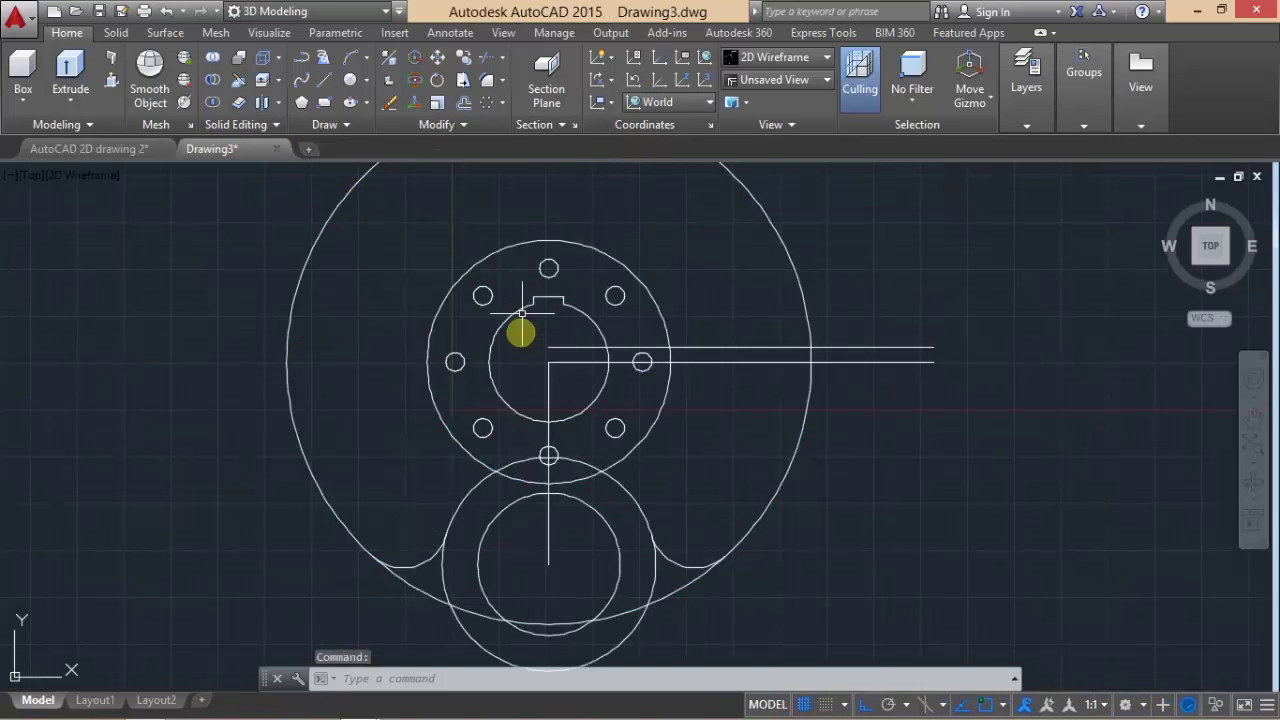
middle_drag(520, 350, 512, 457)
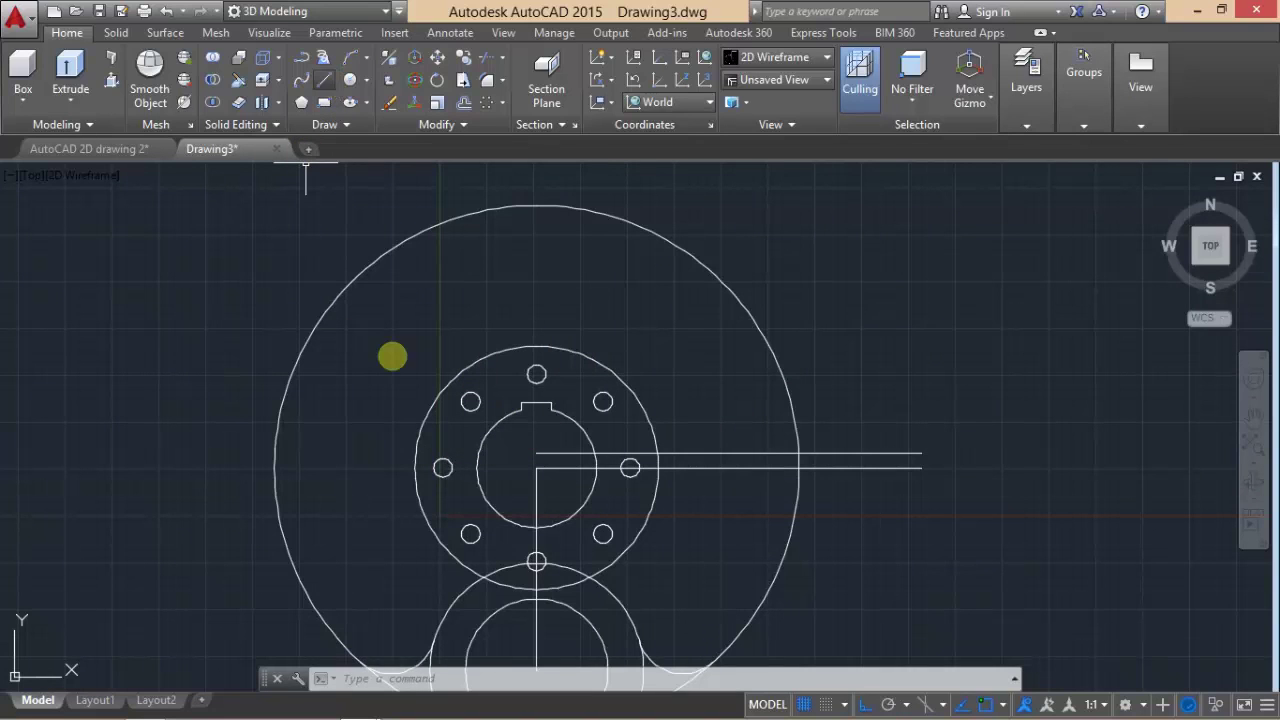
text(l)
key(Return)
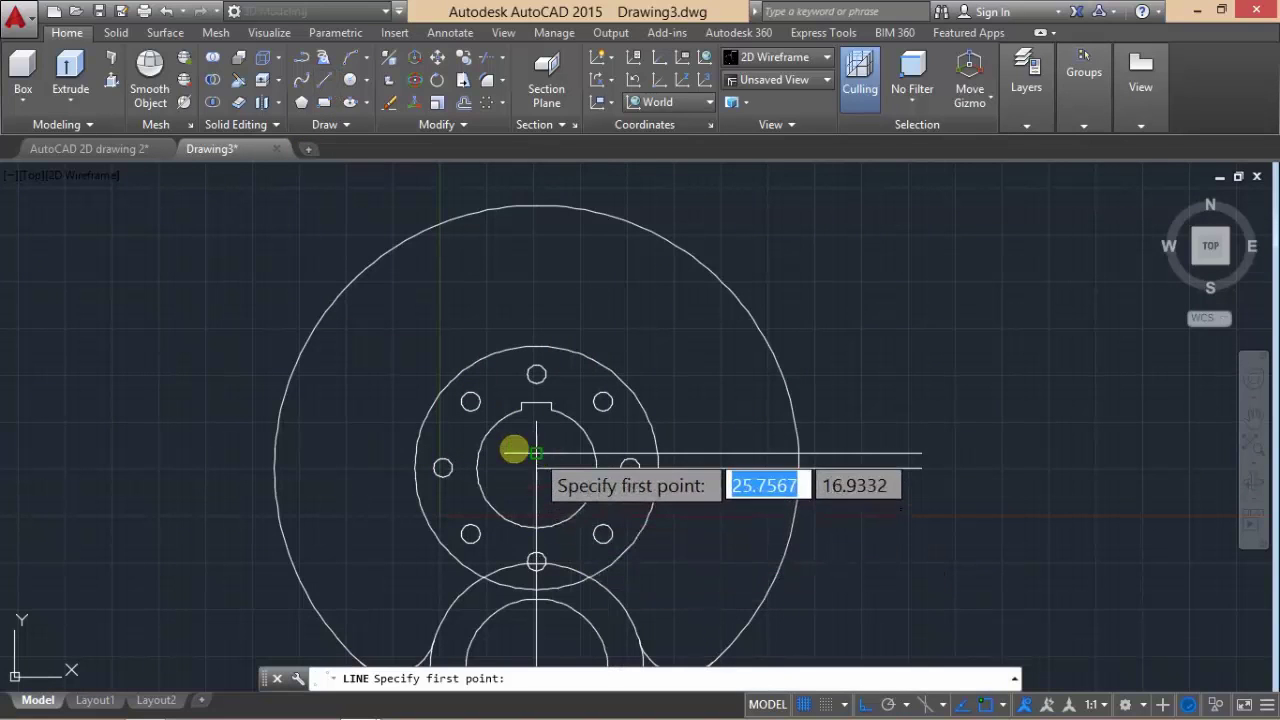
click(513, 450)
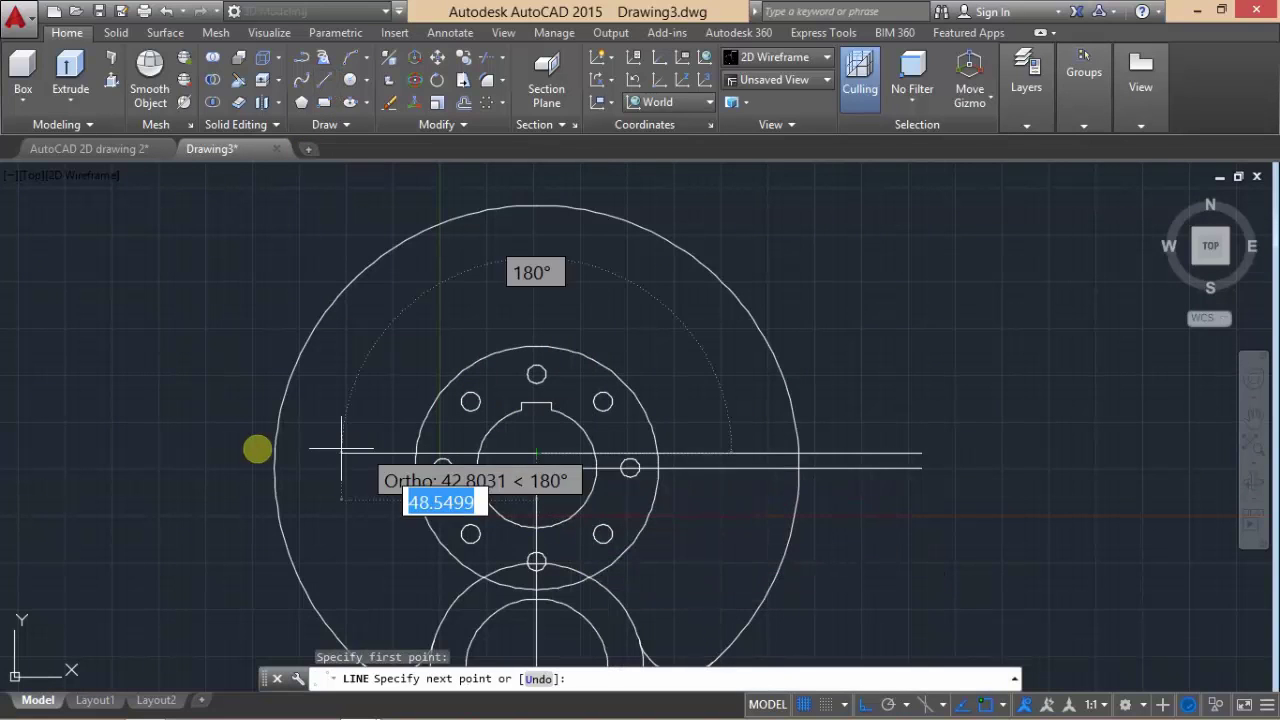
click(220, 456)
key(Return)
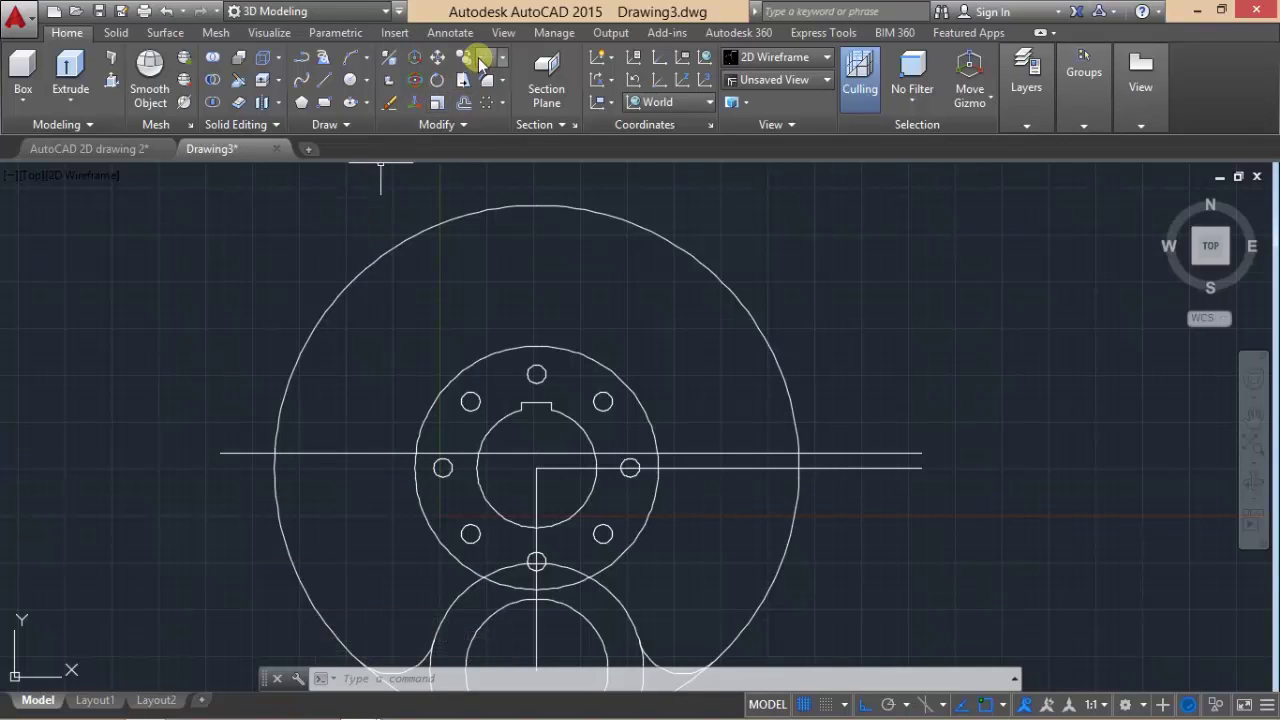
click(489, 84)
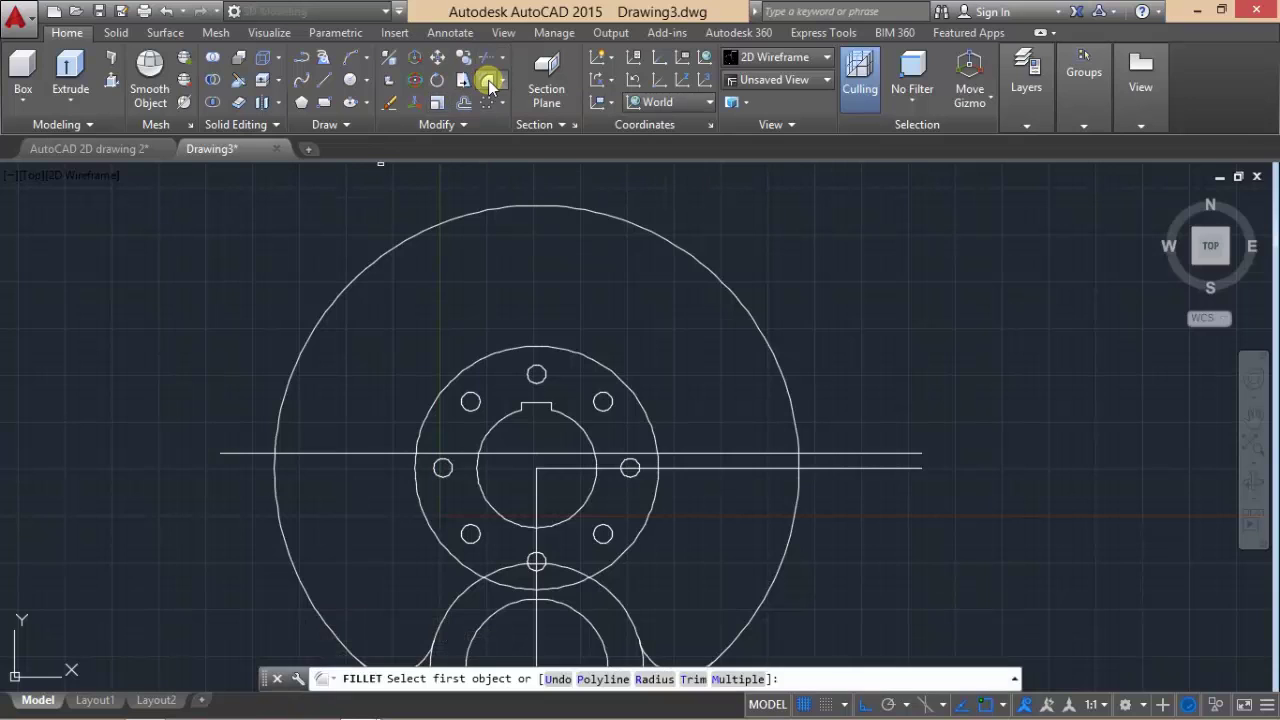
click(655, 680)
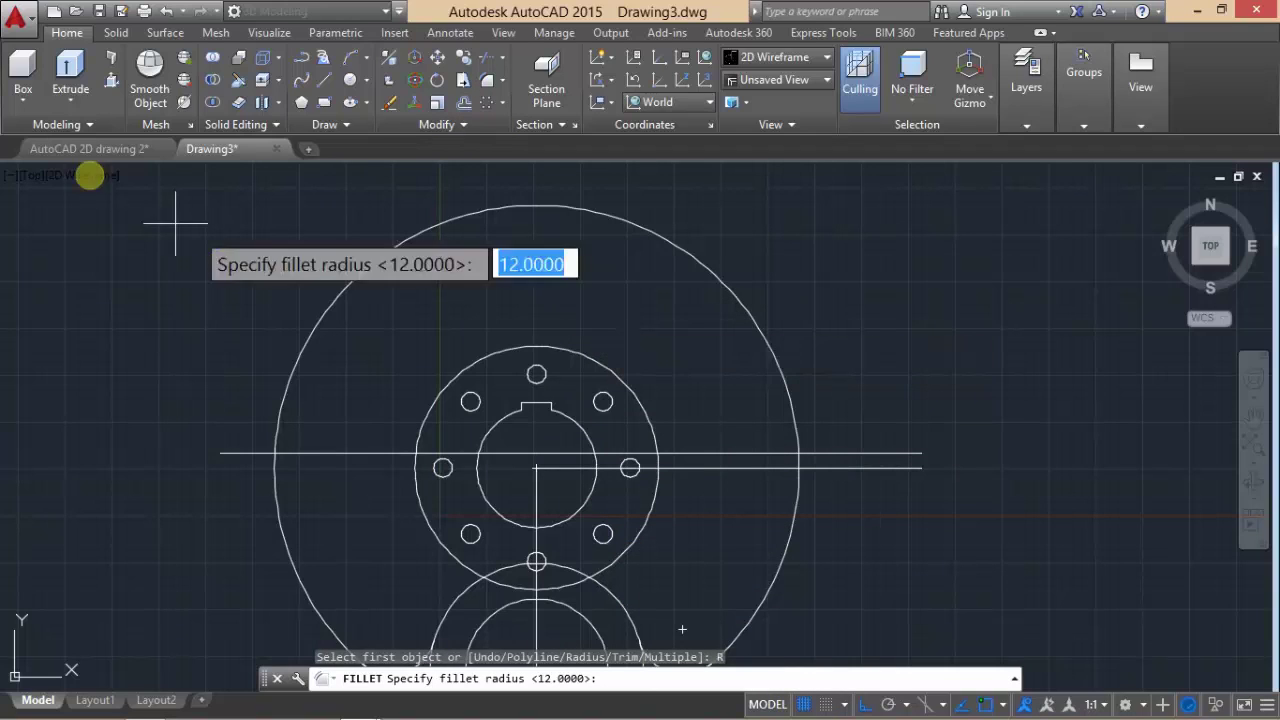
click(80, 148)
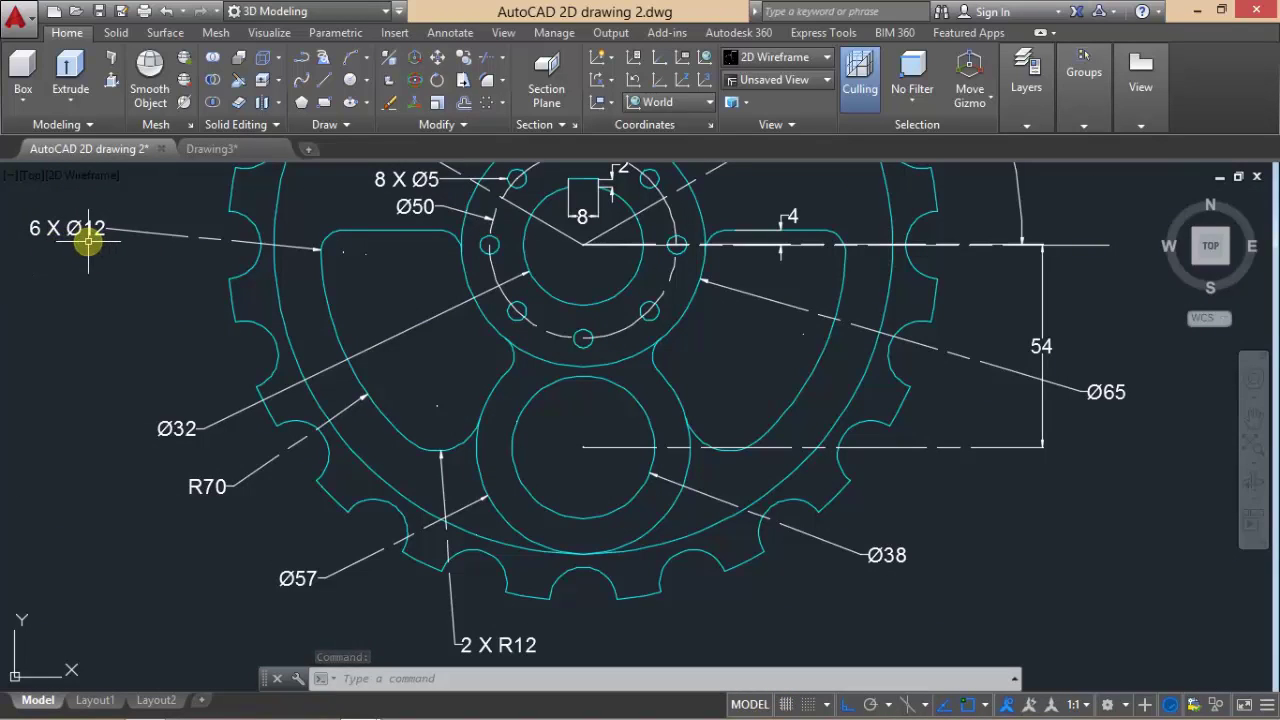
click(220, 149)
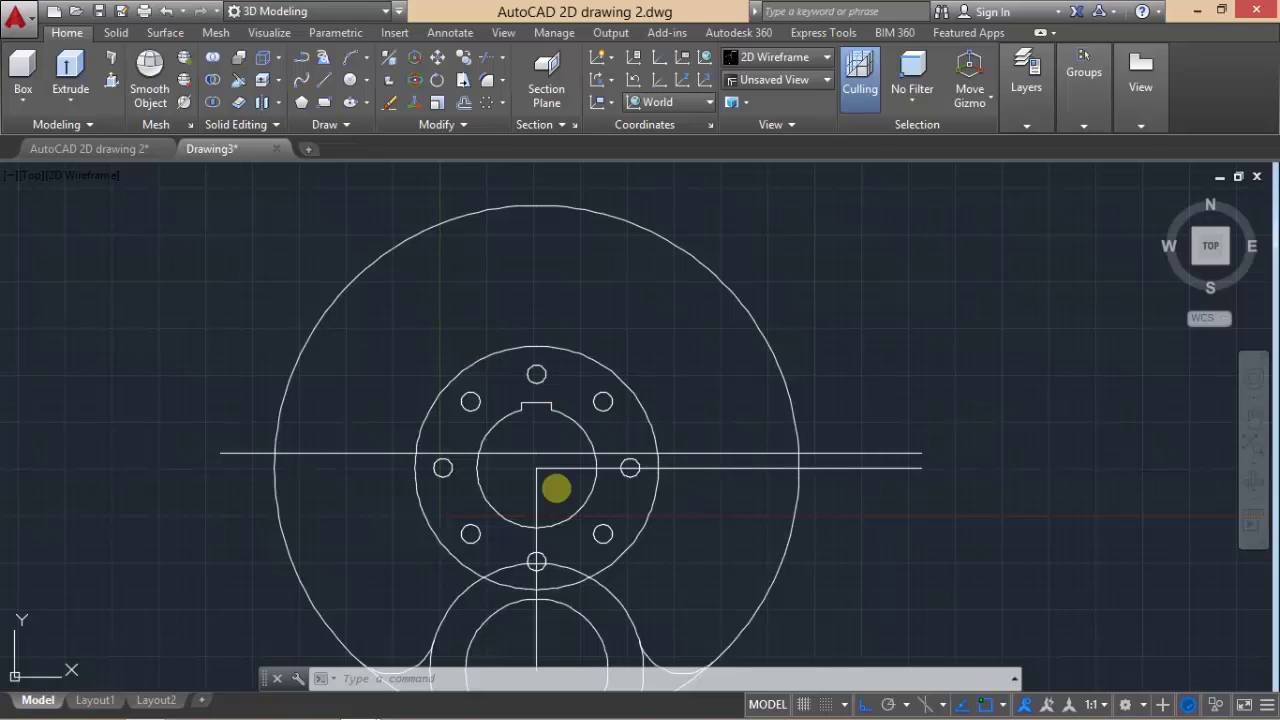
- Fillet the upper line into the outer circle on both sides with radius 6
click(488, 82)
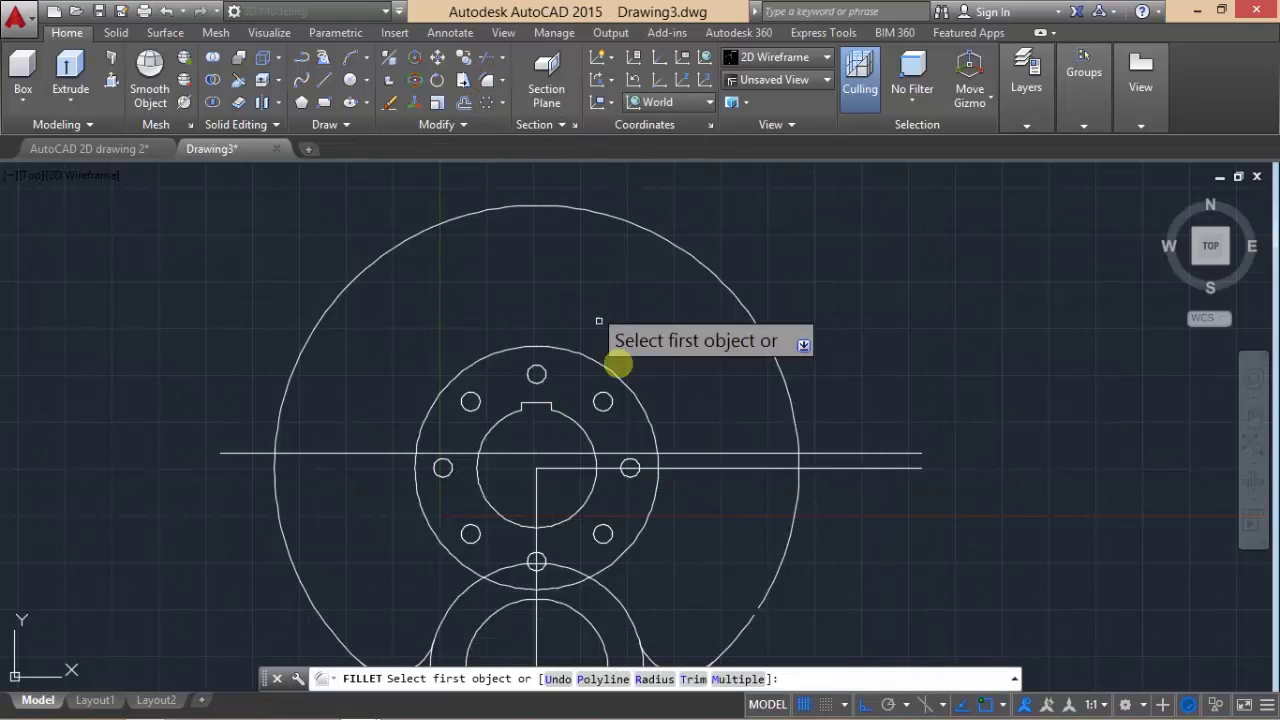
click(655, 679)
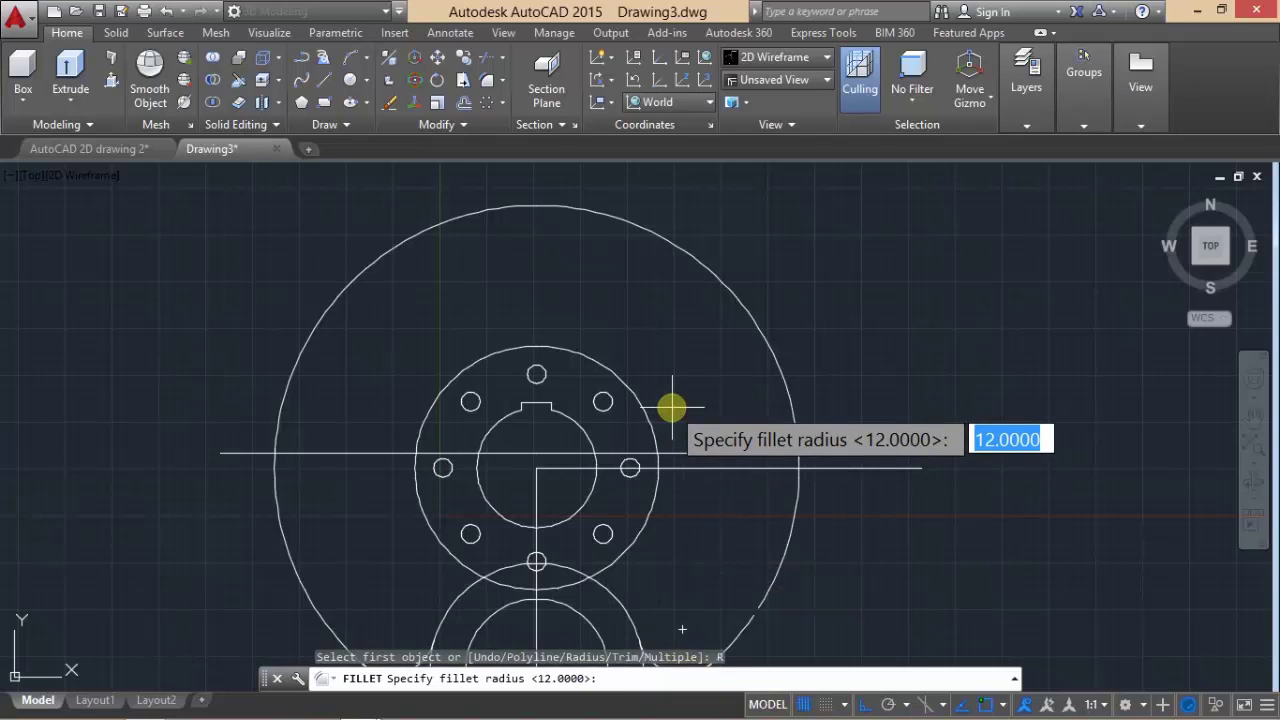
text(6)
key(Return)
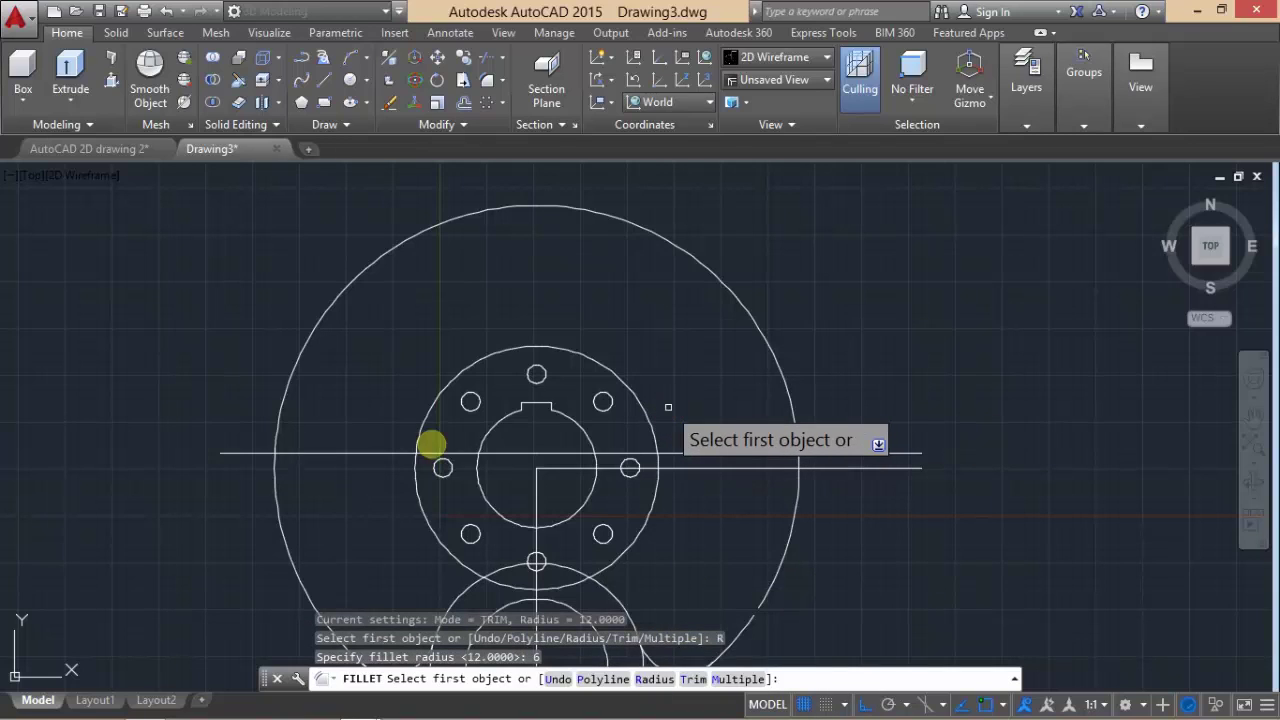
click(277, 482)
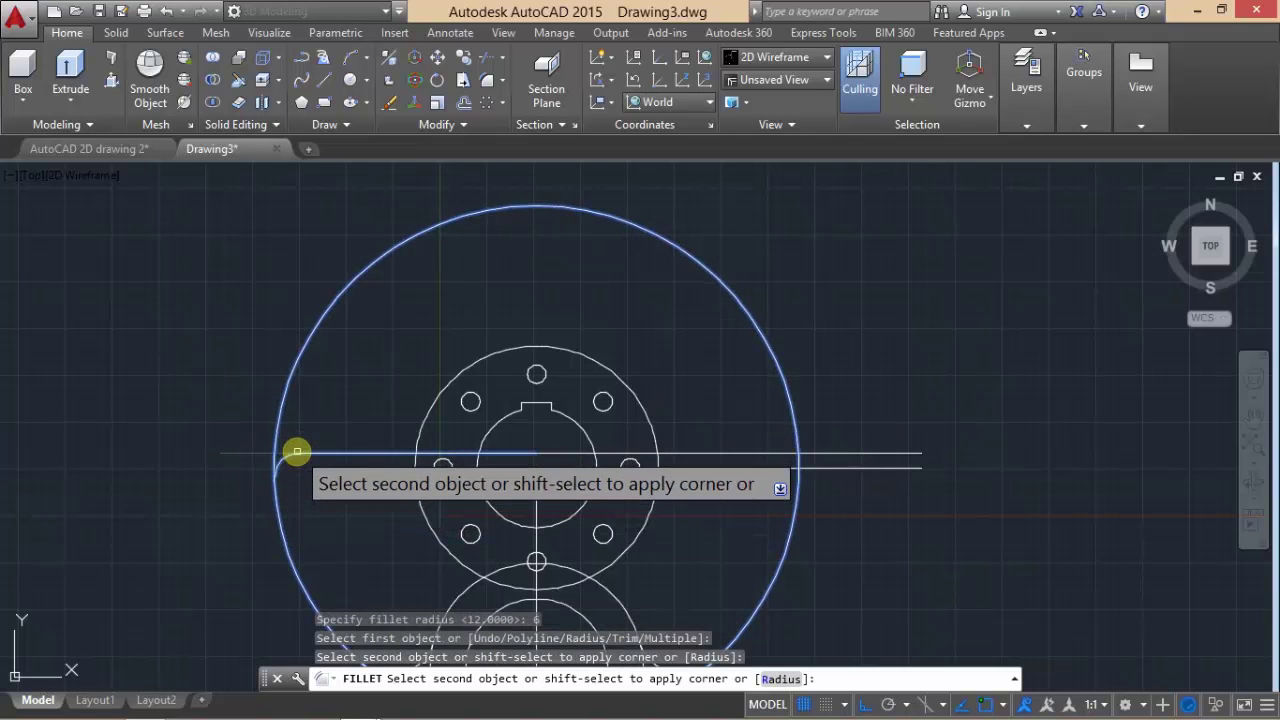
click(297, 456)
key(Return)
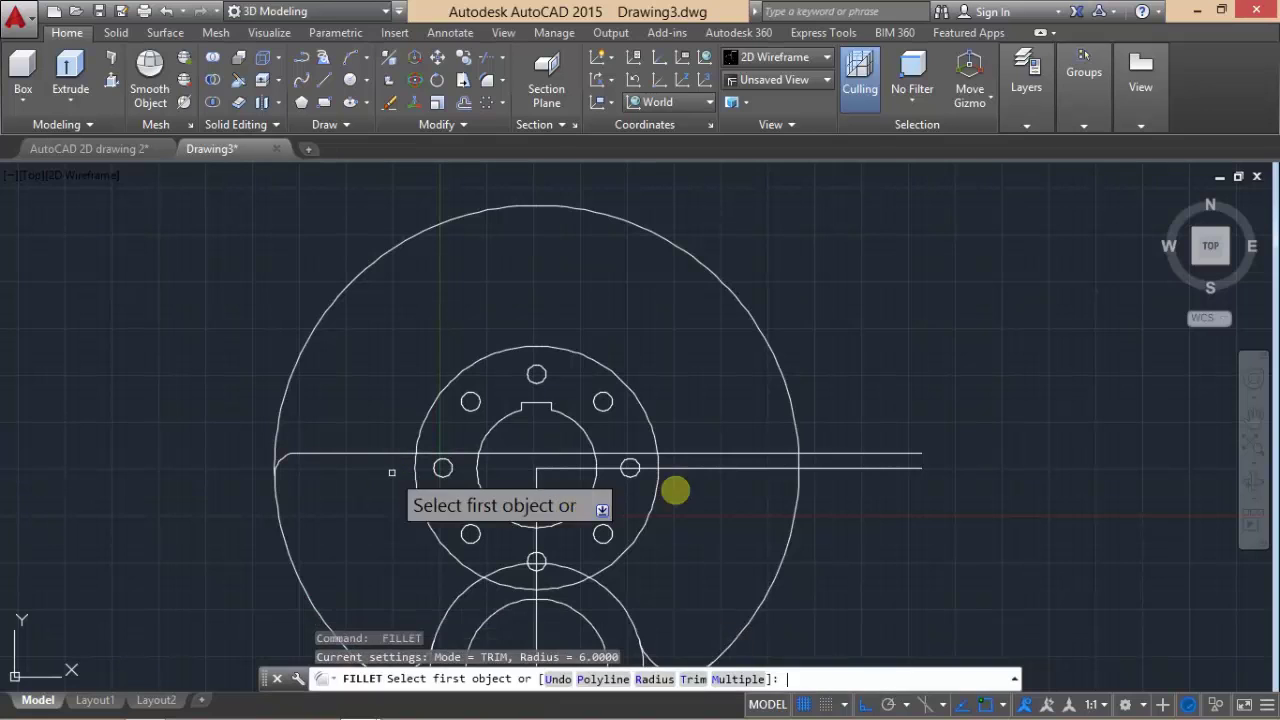
click(783, 453)
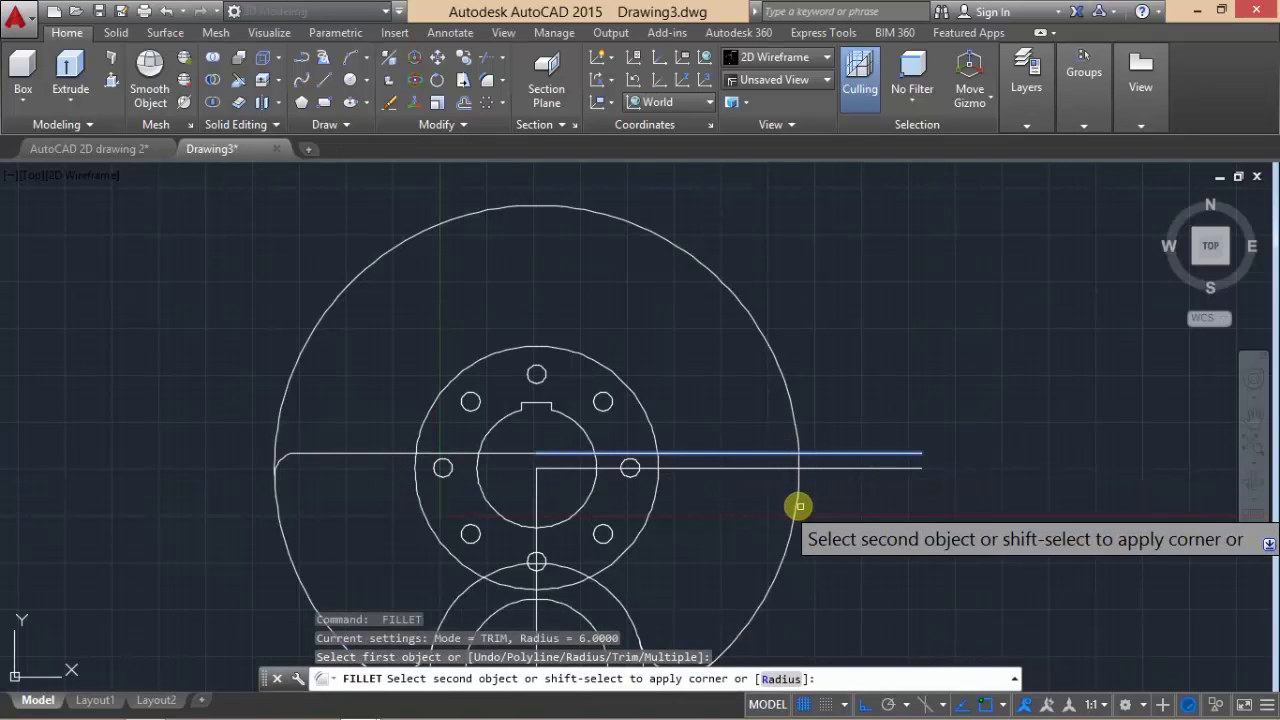
click(801, 504)
- Fillet the left and right arm upper edges into the hub ring with R6
key(Return)
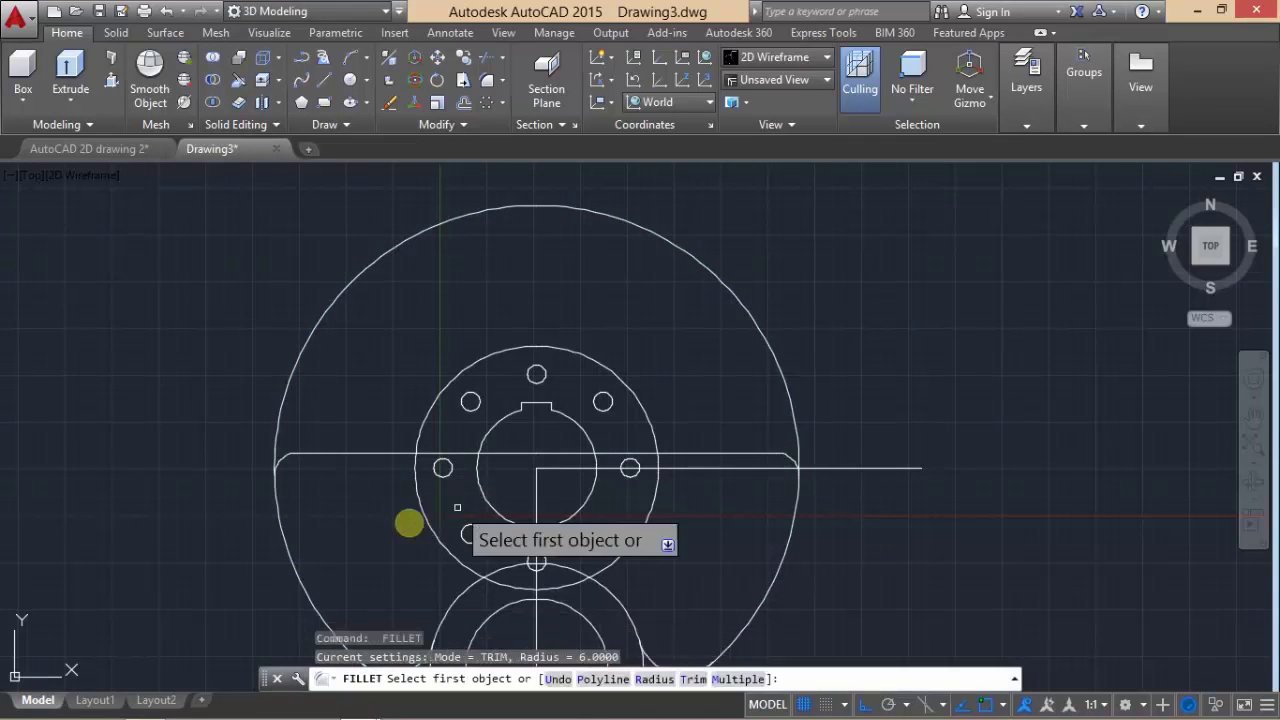
click(401, 455)
click(413, 474)
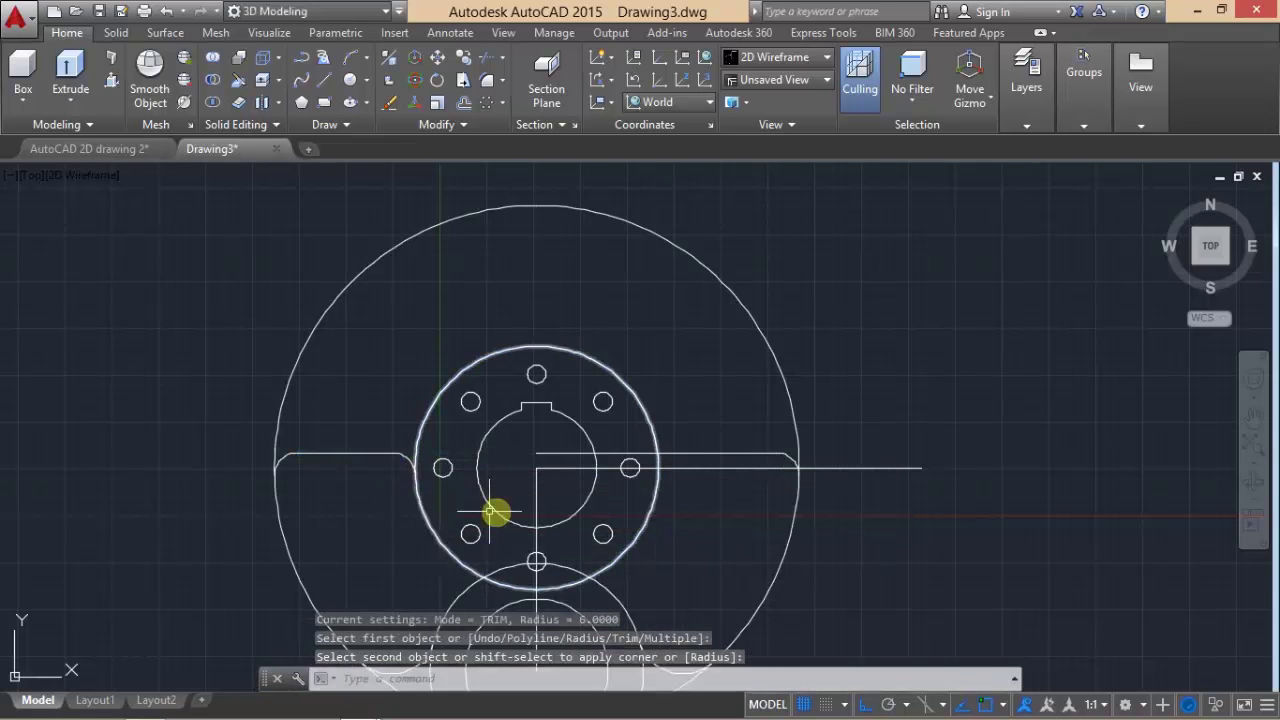
key(Return)
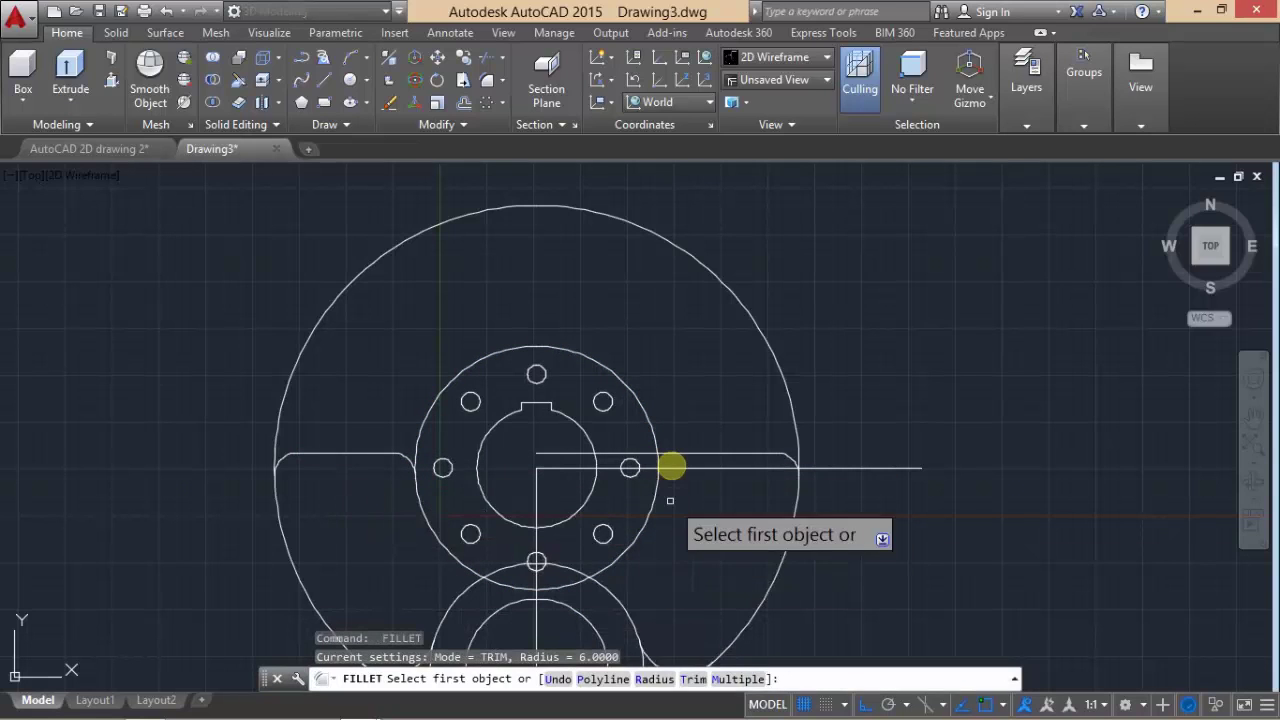
click(670, 456)
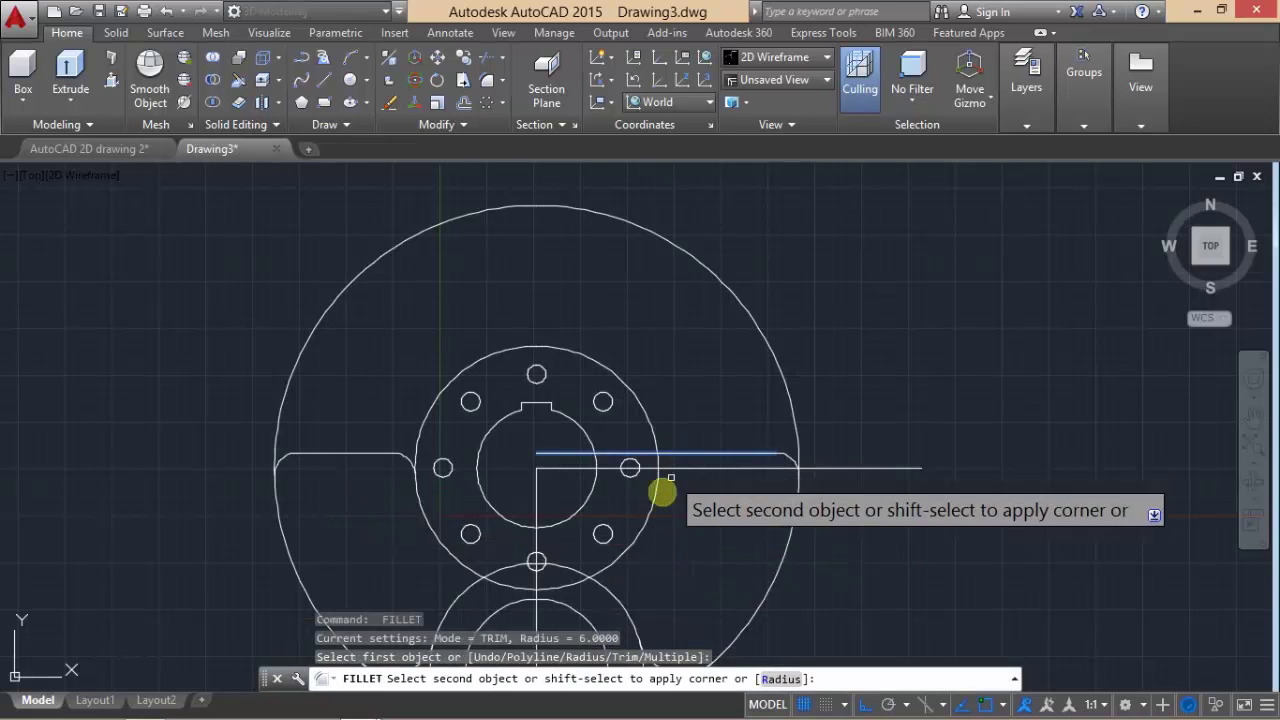
click(657, 497)
- Fillet the lower boss into the hub ring and the outer arc with R6
middle_drag(647, 544, 654, 323)
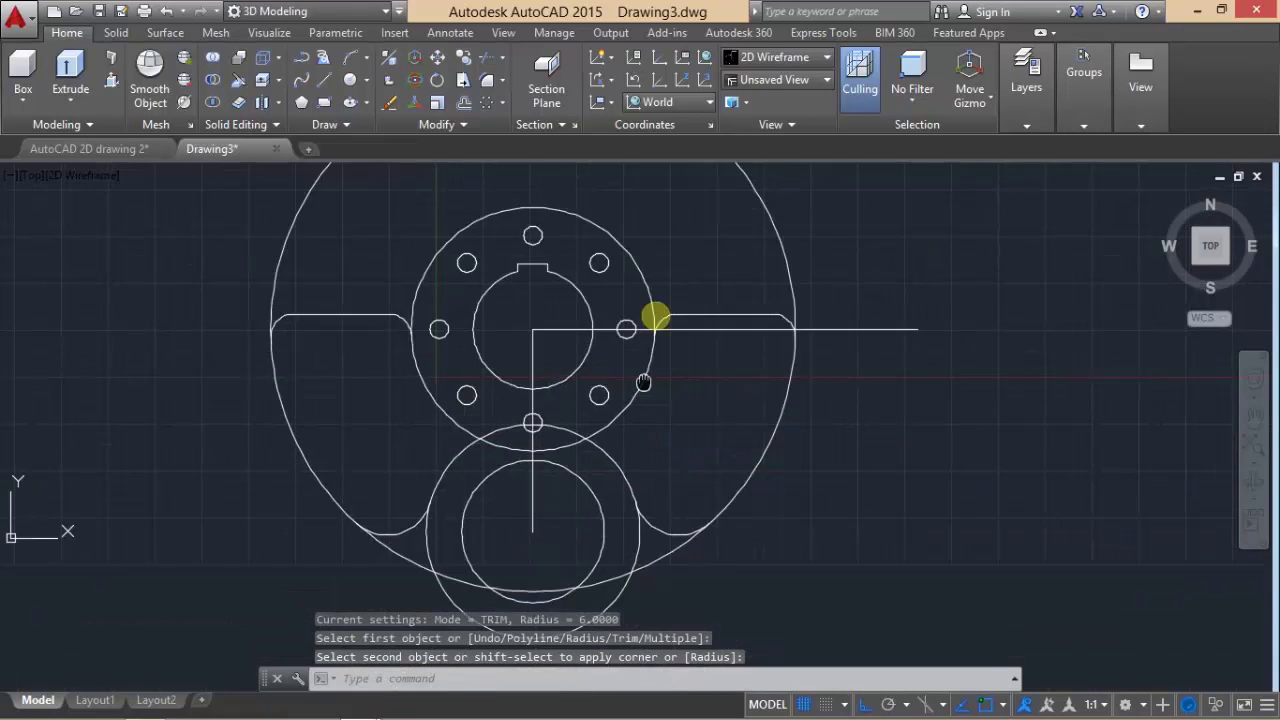
key(Return)
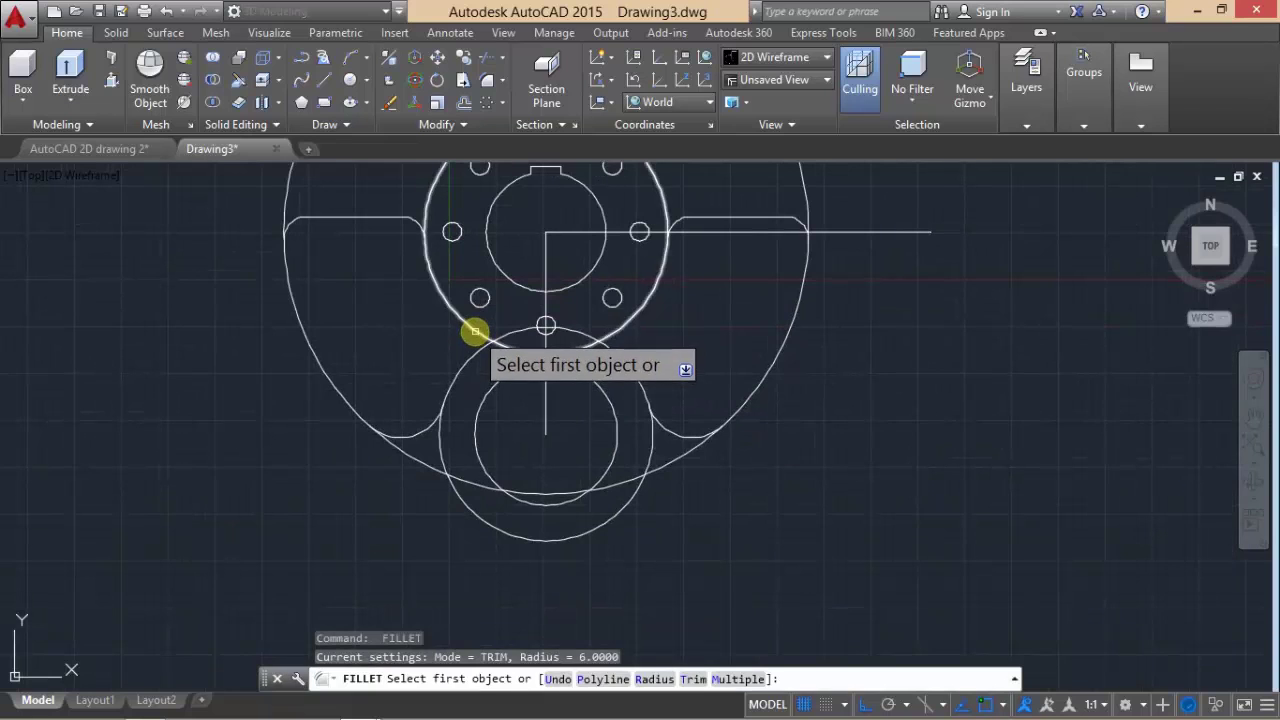
click(473, 335)
click(477, 353)
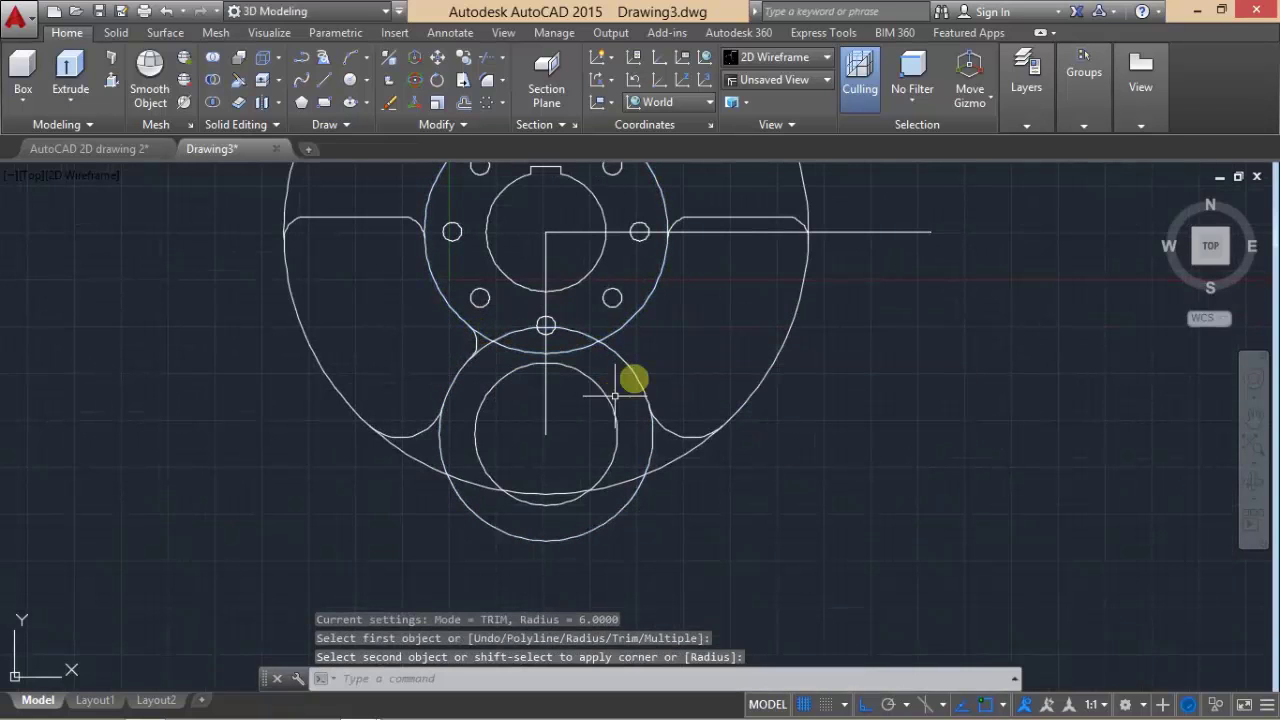
key(Return)
click(625, 367)
click(622, 328)
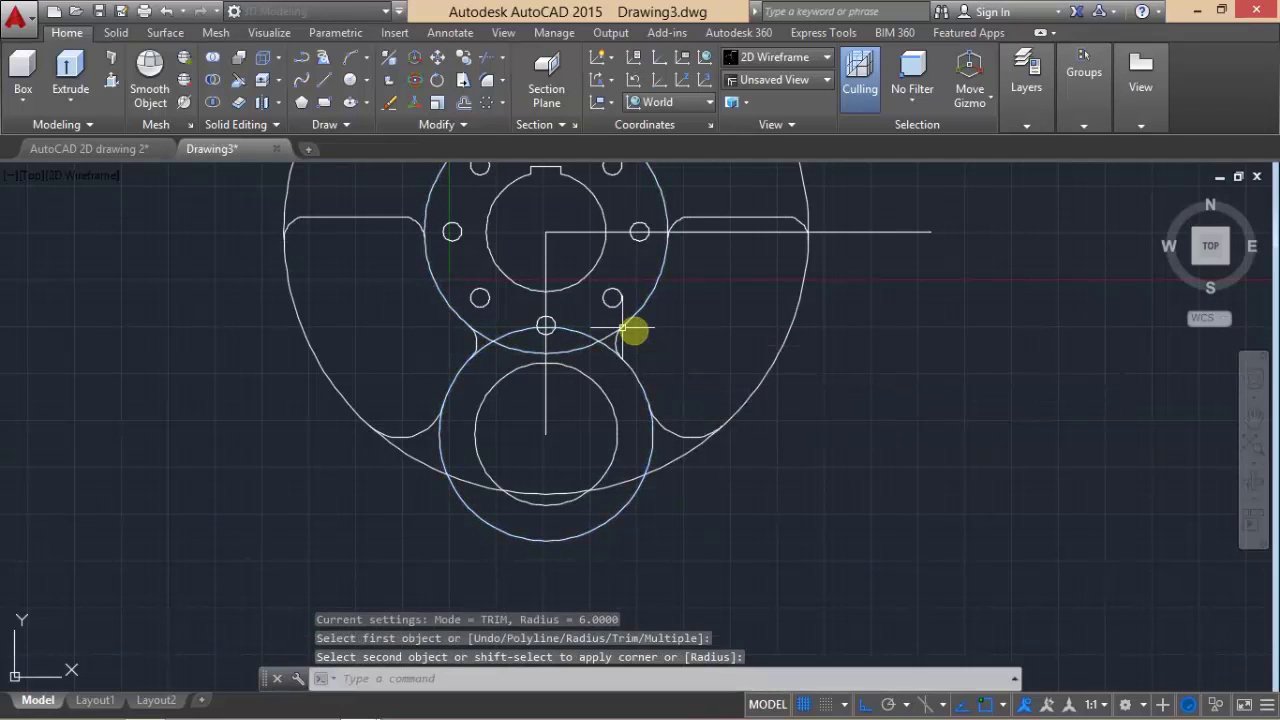
scroll(568, 332, up, 2)
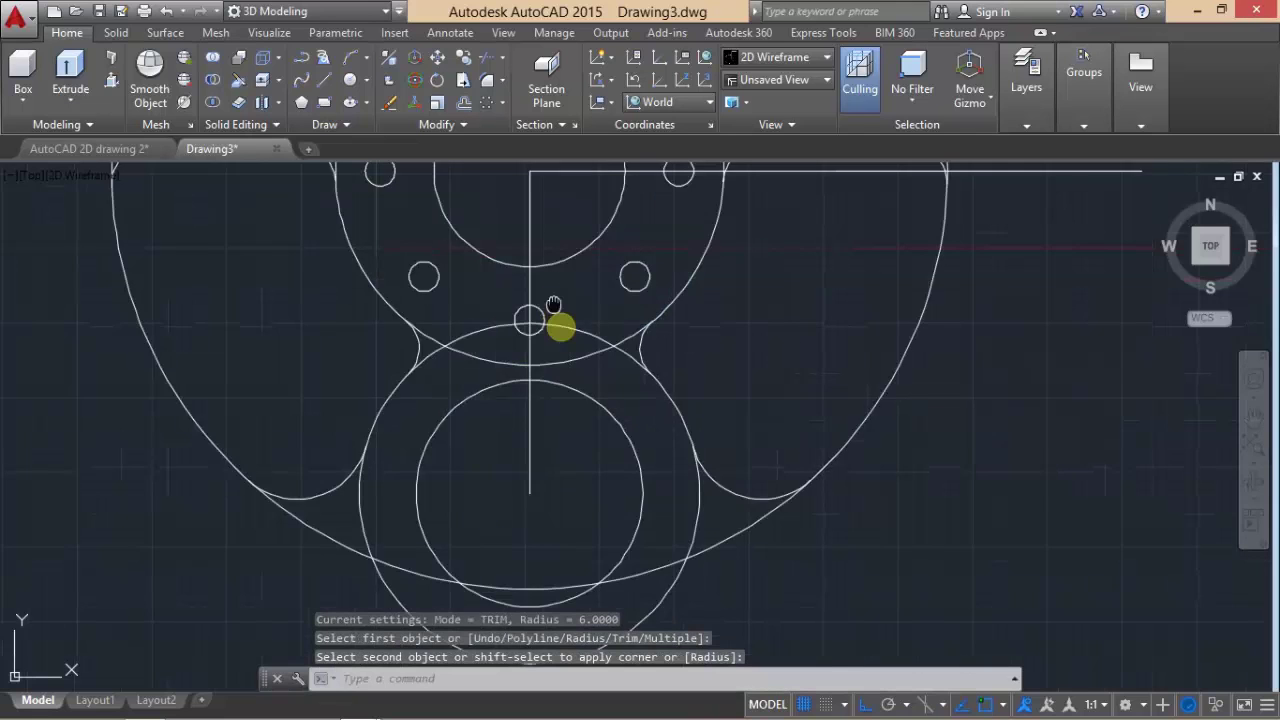
middle_drag(553, 304, 570, 362)
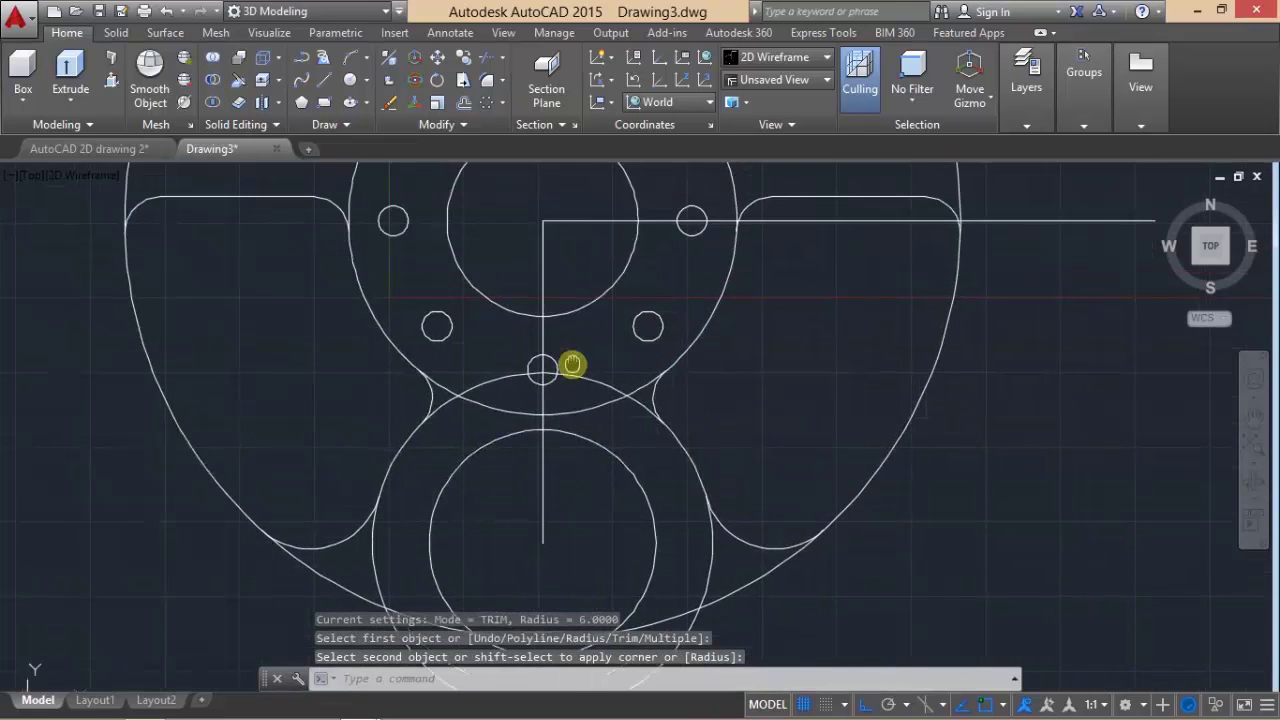
- Trim the leftover arc pieces beside the small hole and at the left junction
click(484, 60)
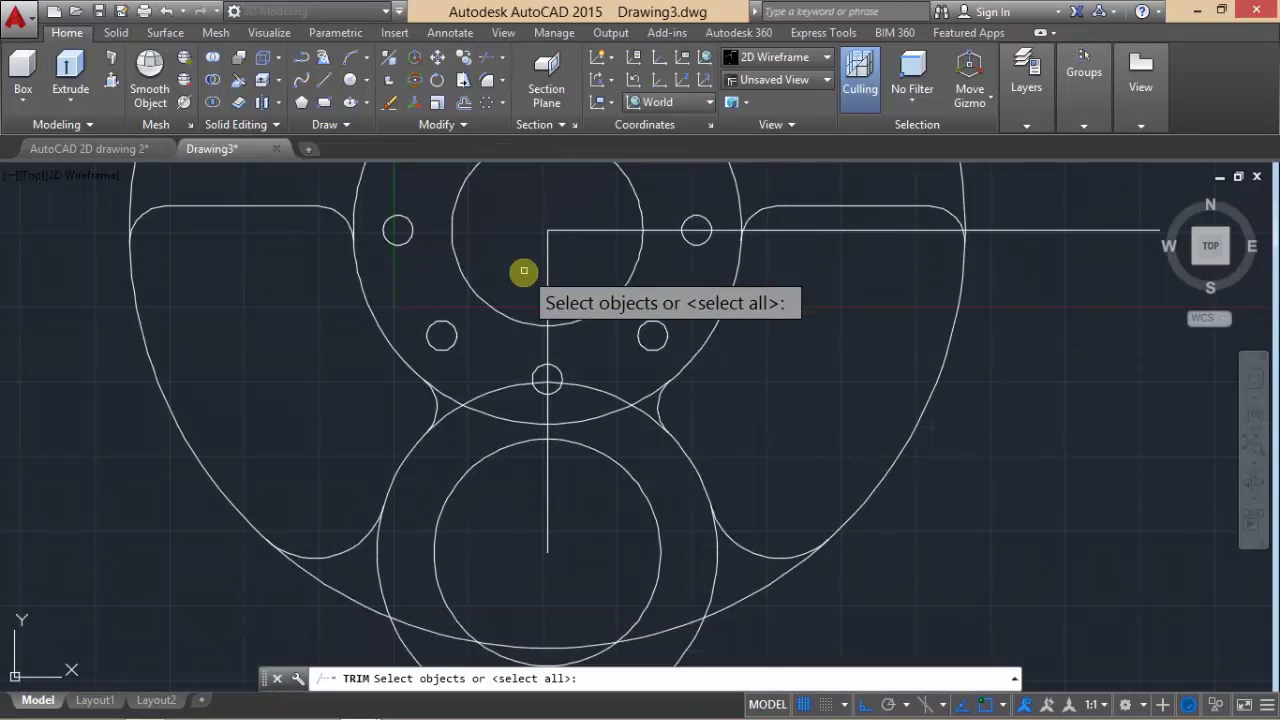
key(Return)
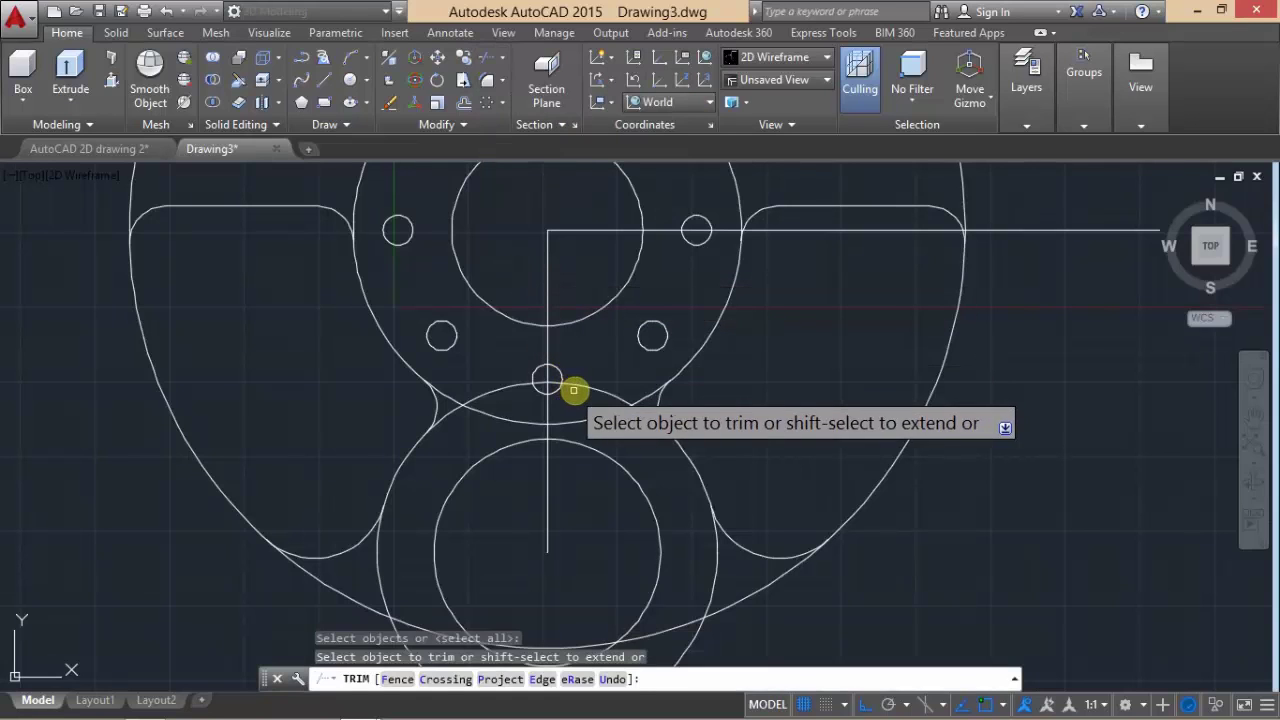
click(578, 387)
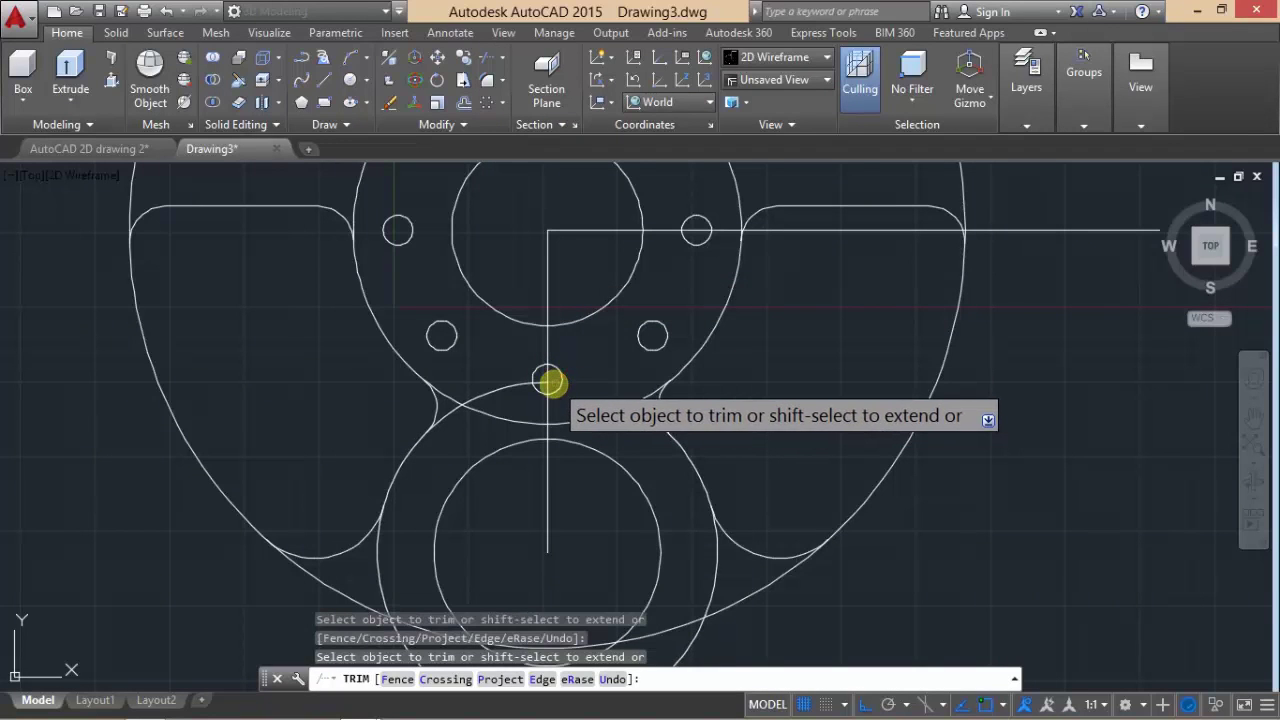
click(522, 386)
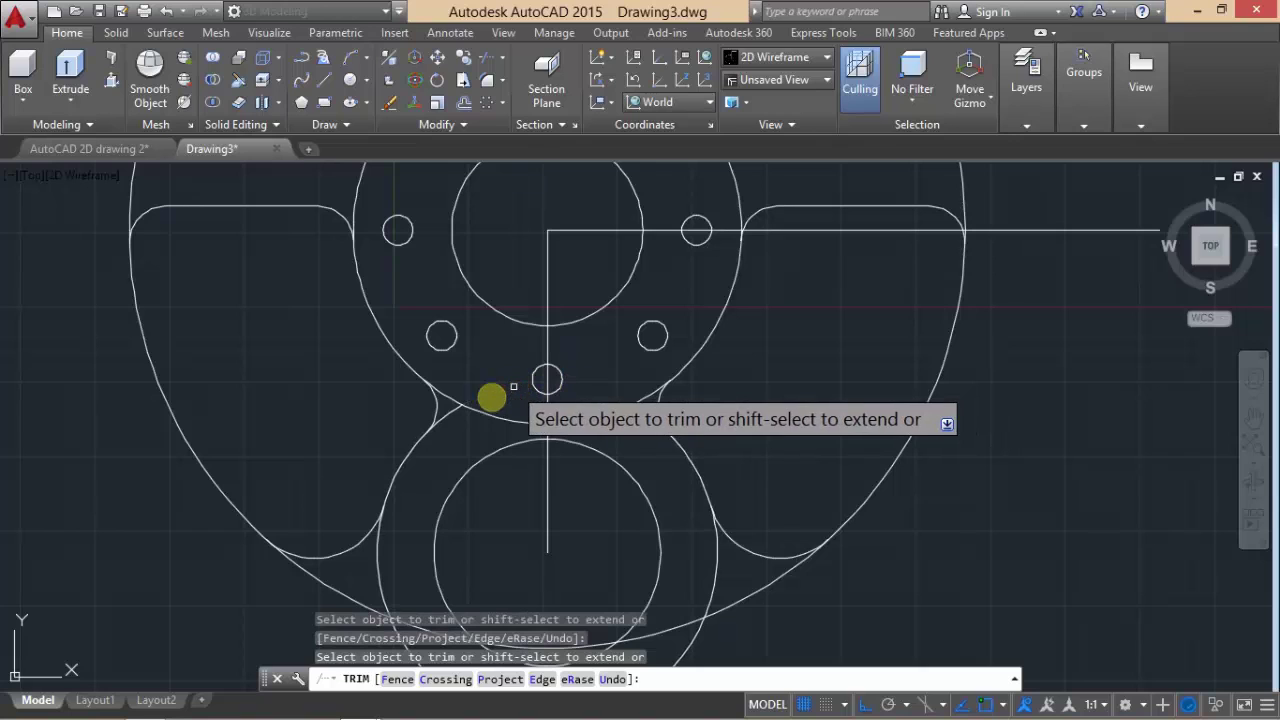
click(445, 408)
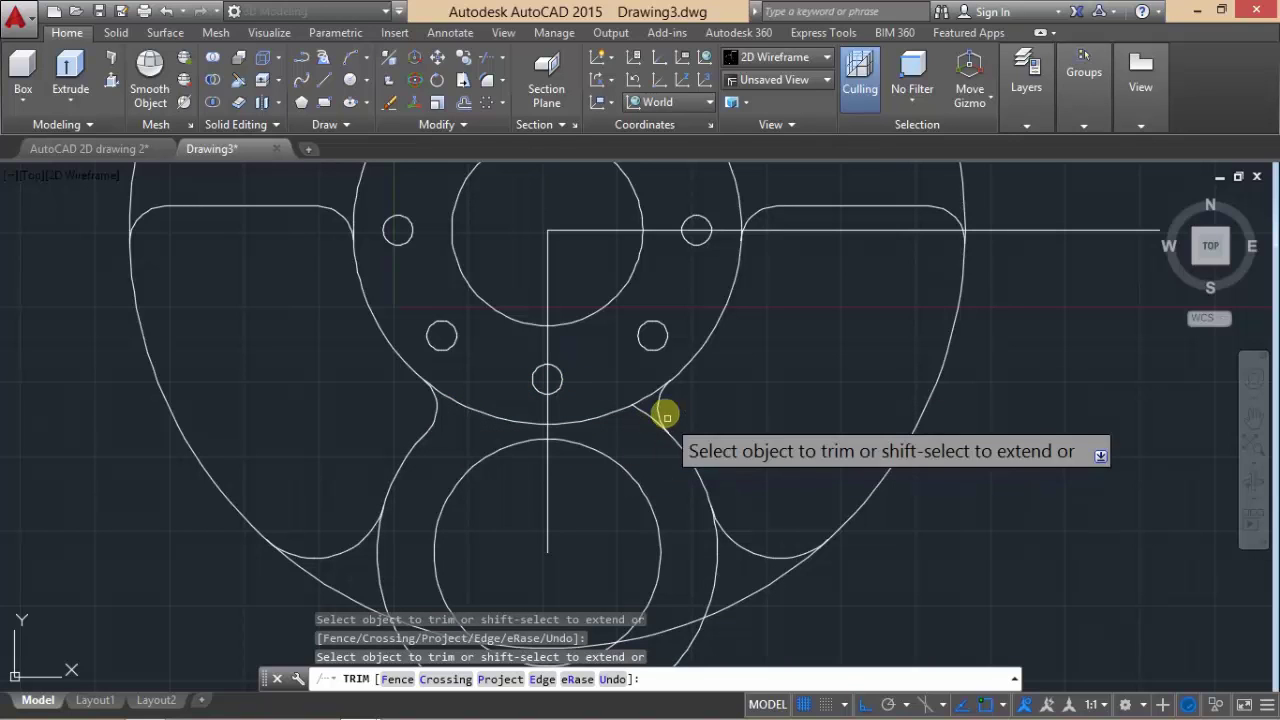
- Trim the left junction segment and both tangent lines off the lower boss
middle_drag(466, 531, 474, 397)
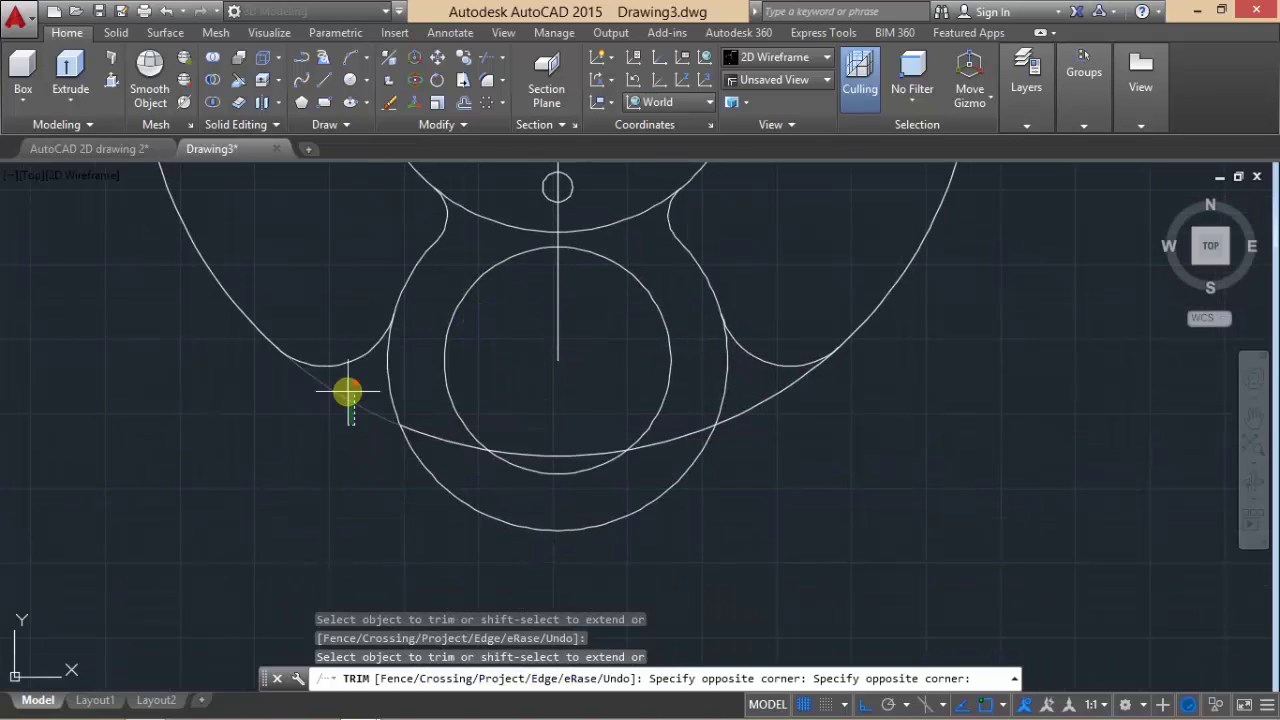
click(353, 430)
click(345, 395)
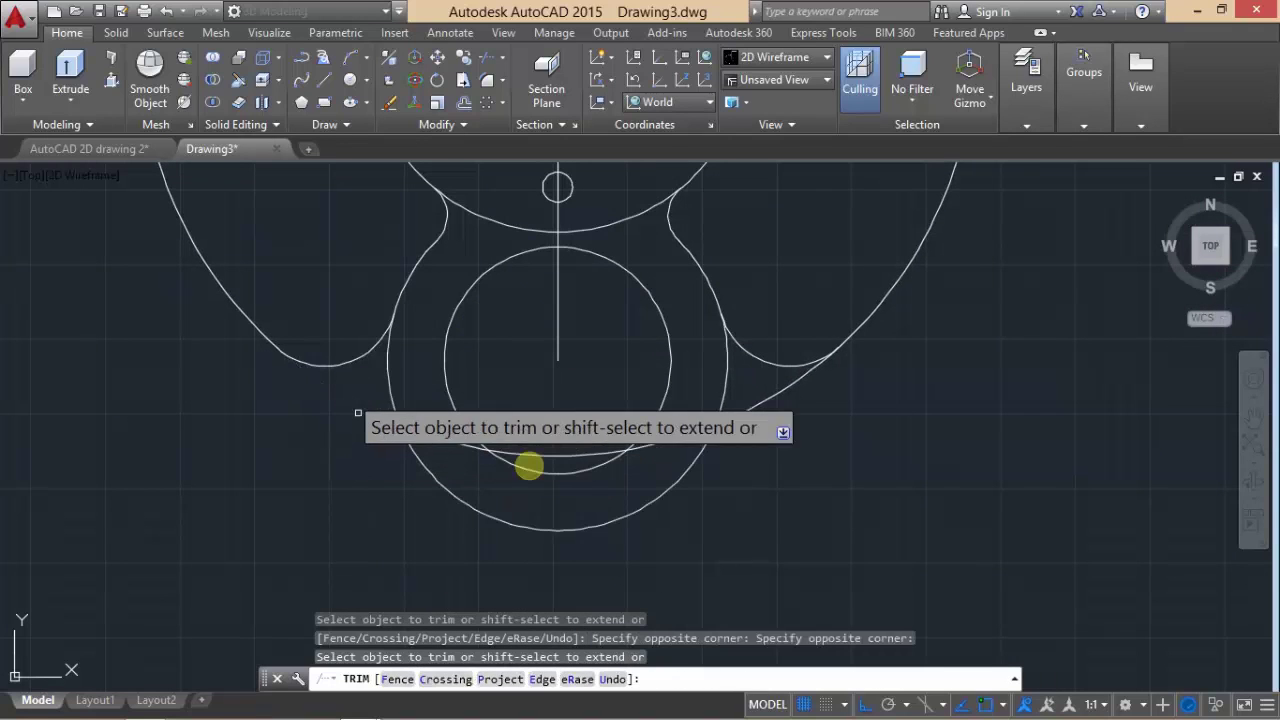
click(533, 455)
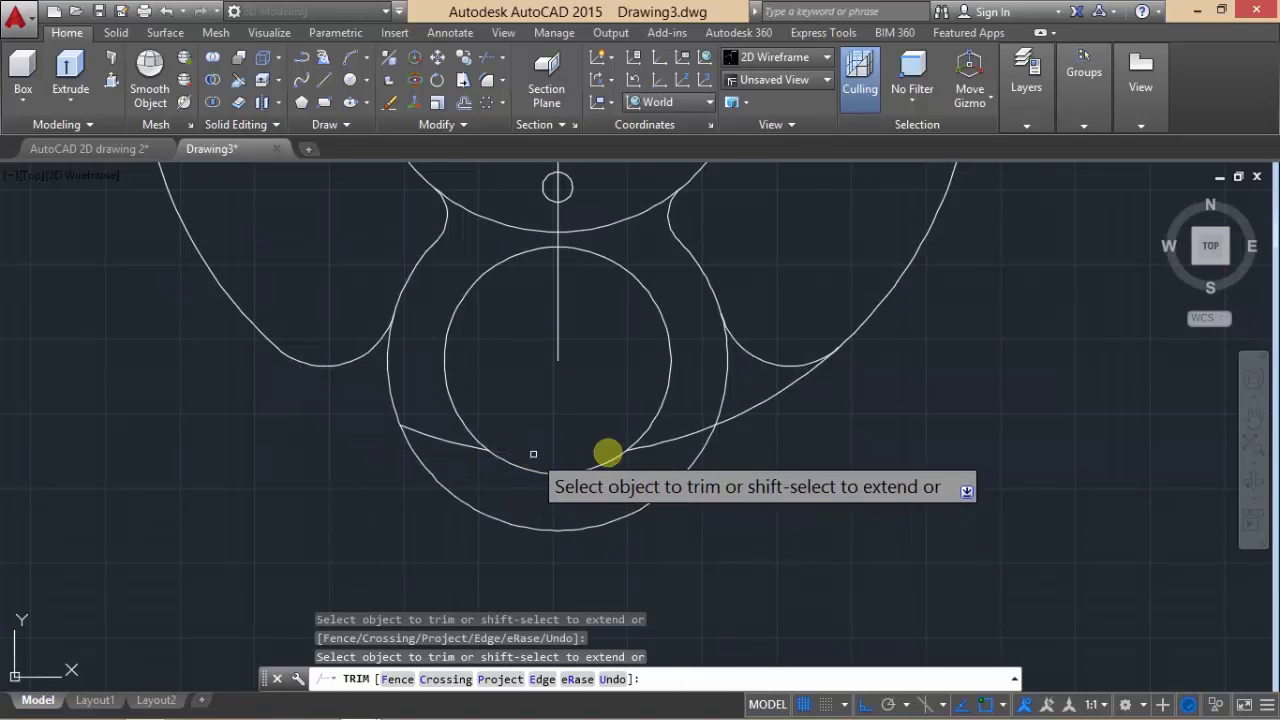
click(721, 426)
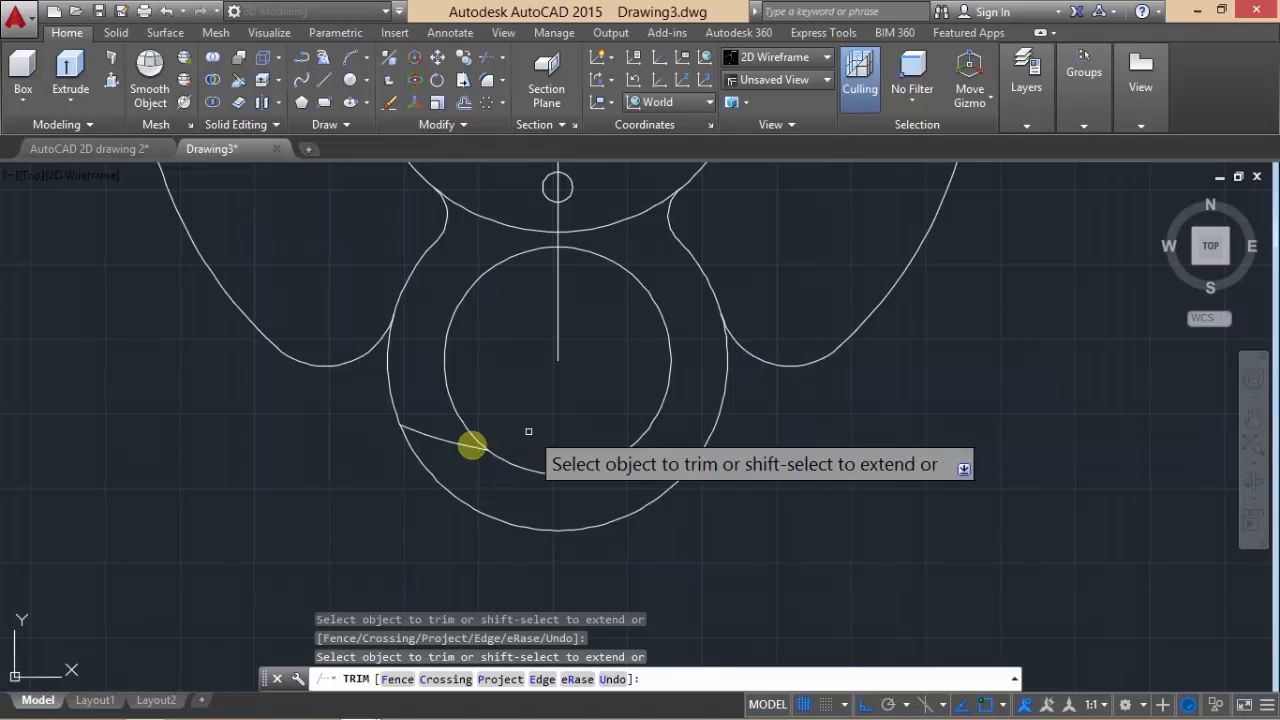
- Erase the stray short line near the lower boss
key(Escape)
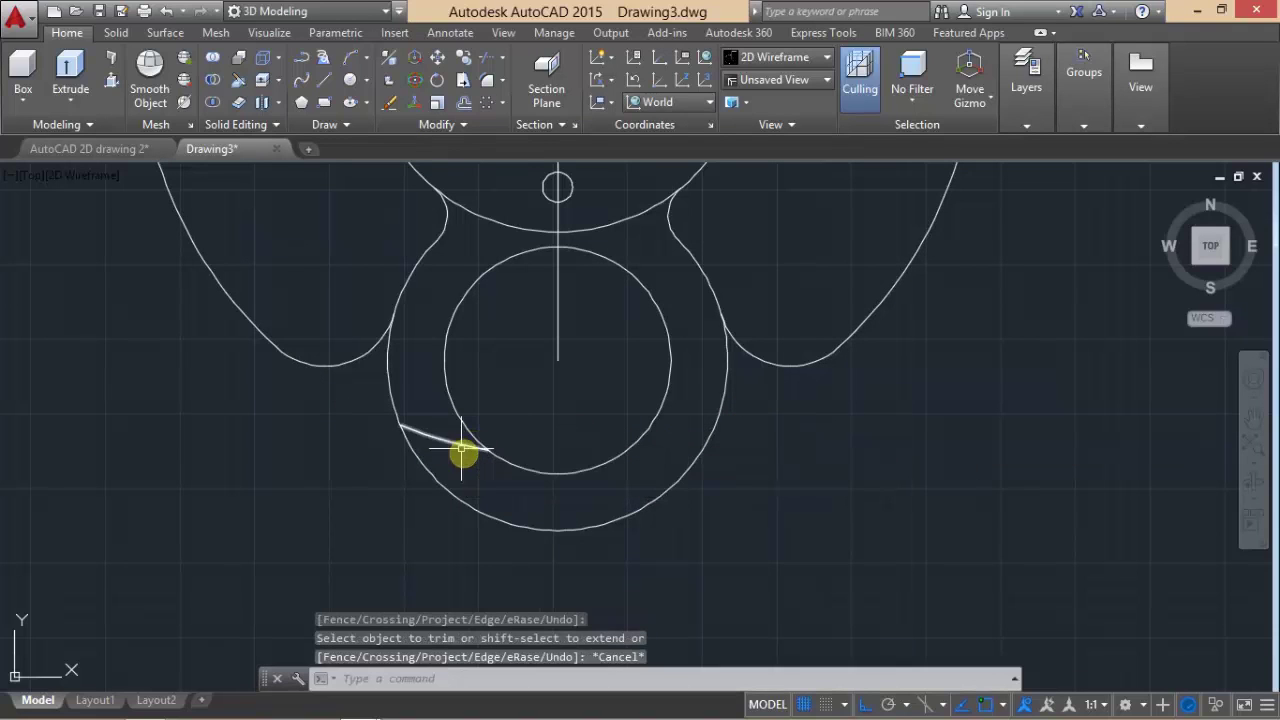
click(457, 447)
click(459, 440)
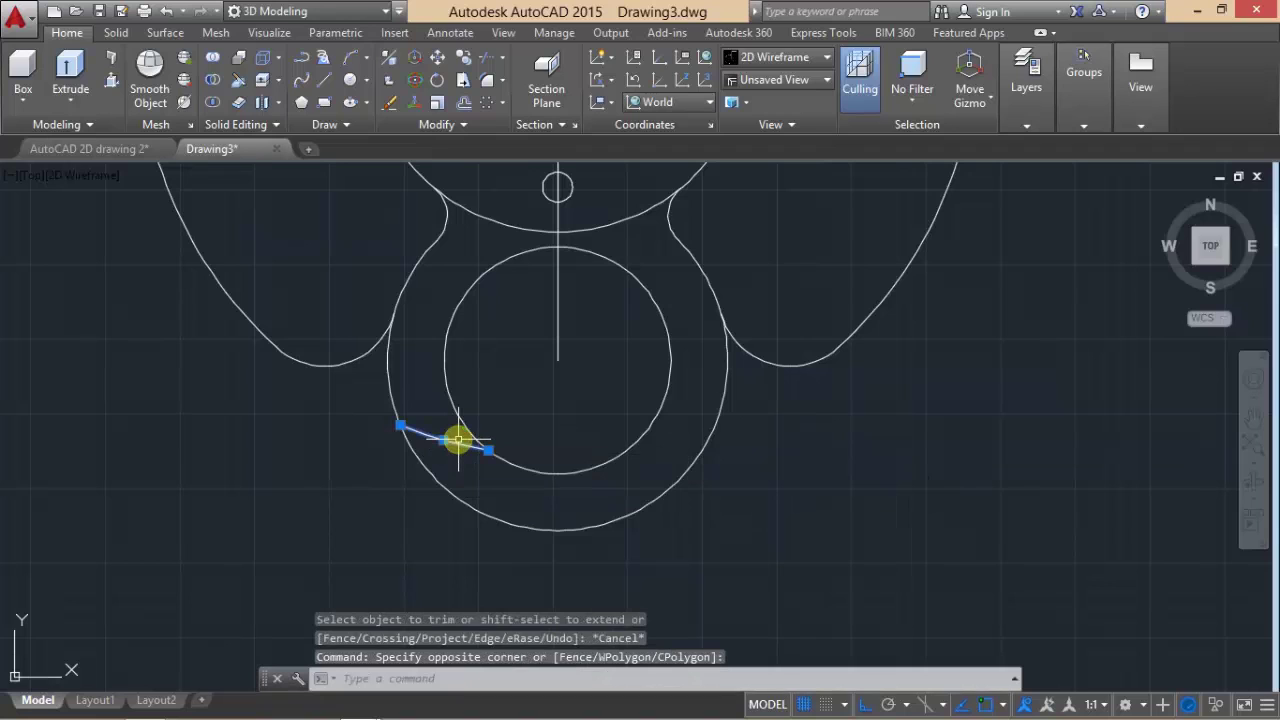
key(Delete)
- Erase the vertical centre line, then compare against the reference drawing
scroll(511, 399, down, 4)
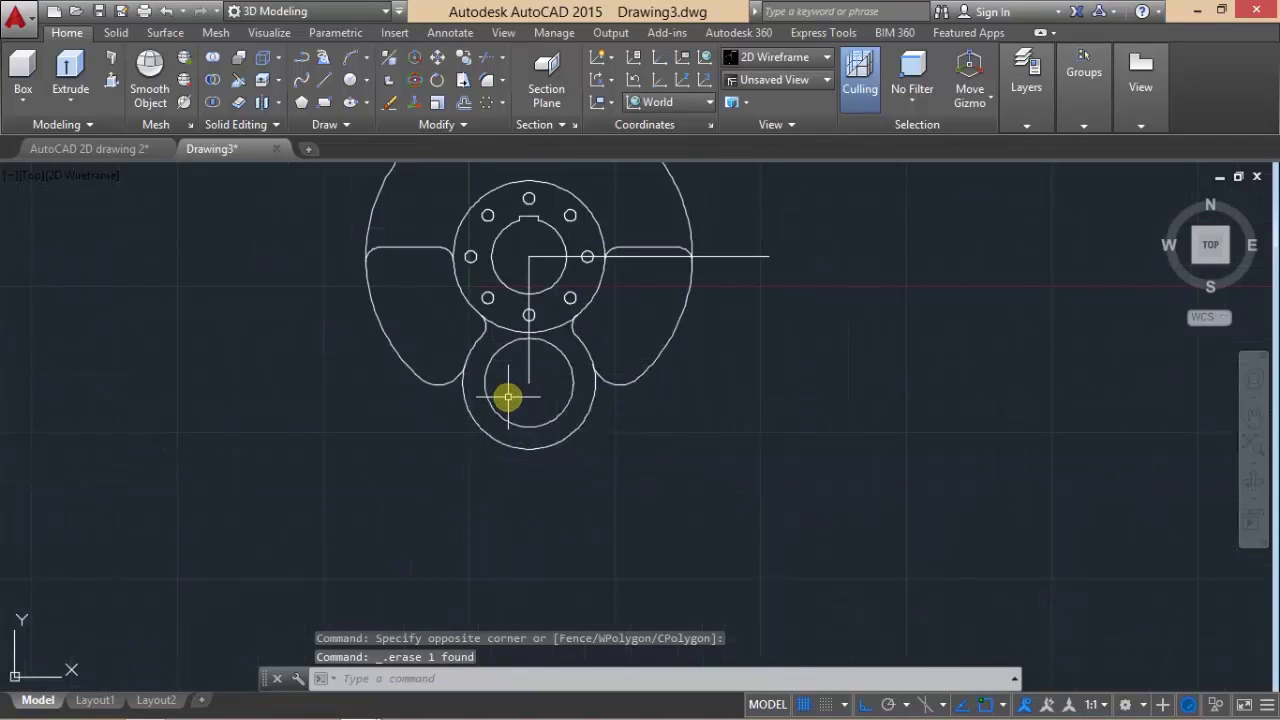
middle_drag(508, 392, 508, 475)
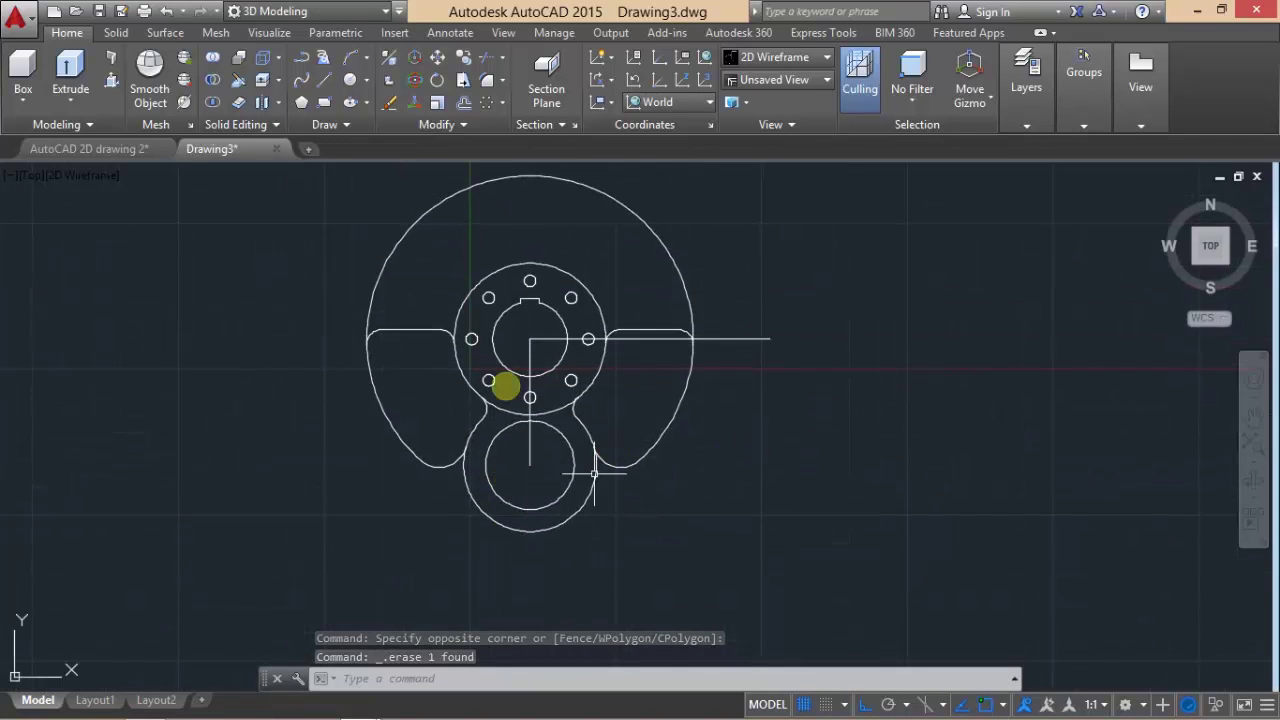
click(529, 368)
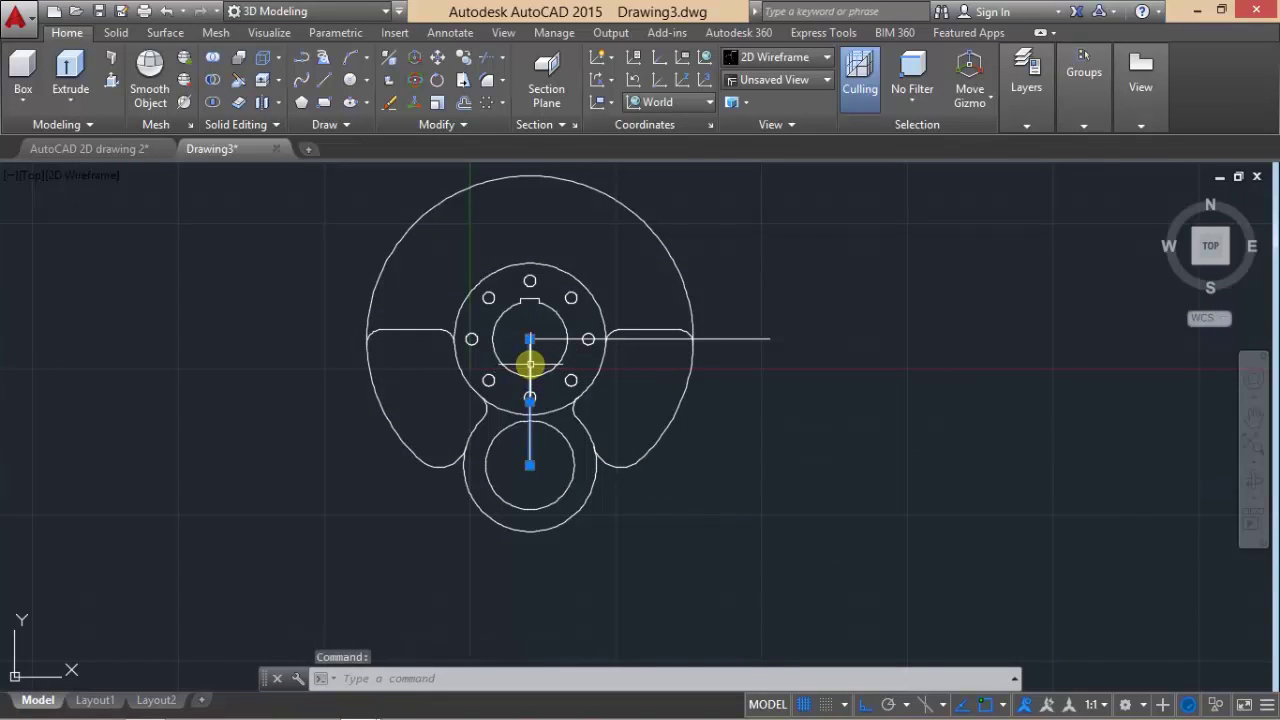
key(Delete)
mouse_move(535, 393)
middle_down()
mouse_move(571, 371)
mouse_move(189, 266)
middle_up()
click(118, 147)
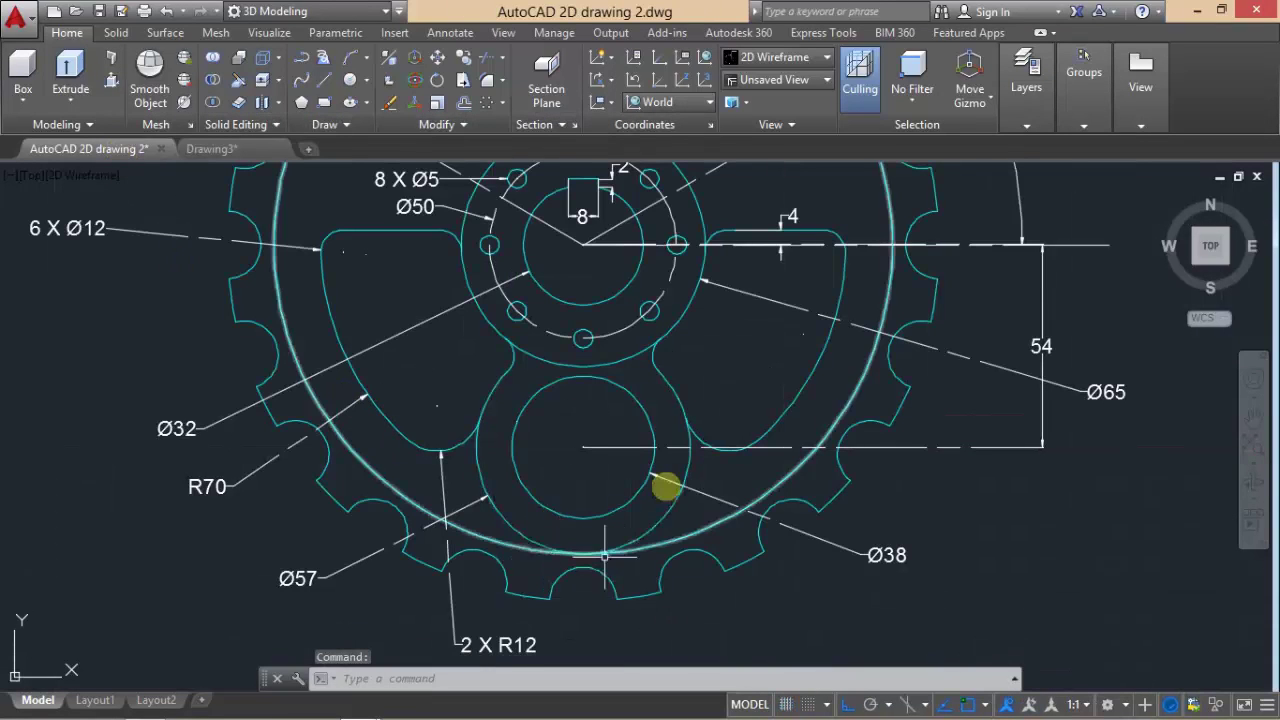
click(210, 148)
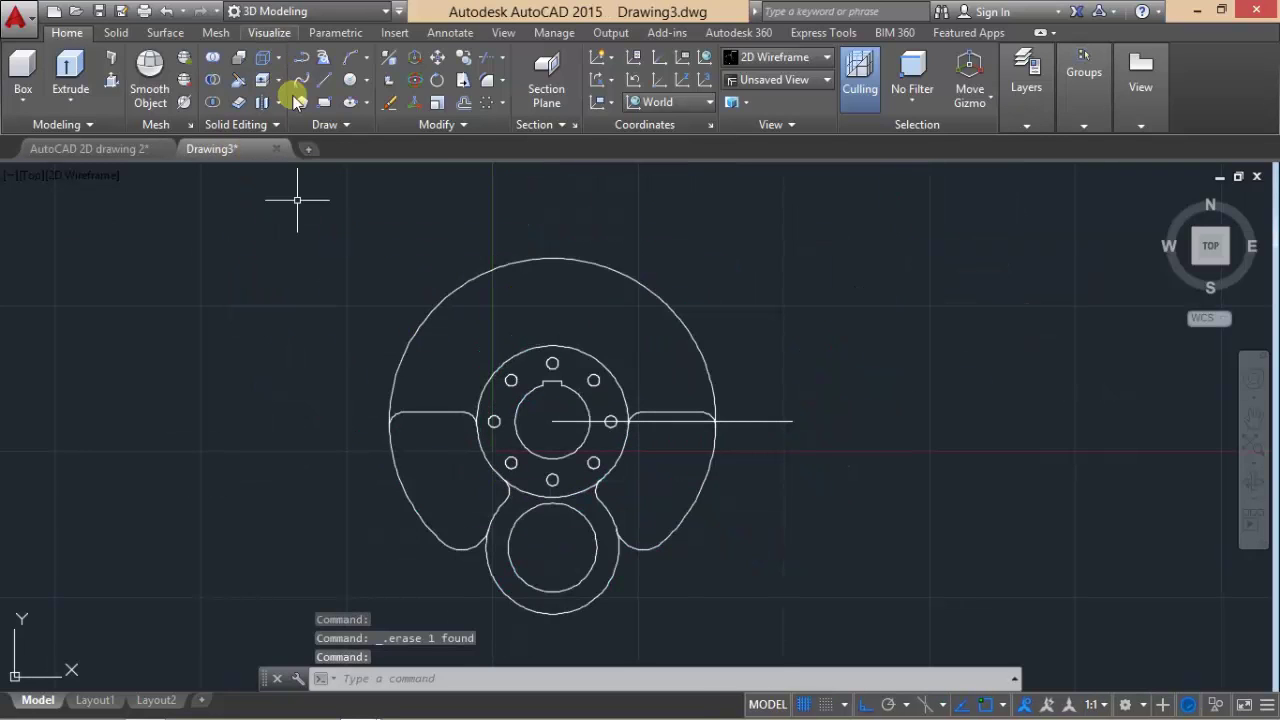
- Draw a radius-82.5 circle centred on the bore, reaching the lower boss's bottom midpoint
click(350, 79)
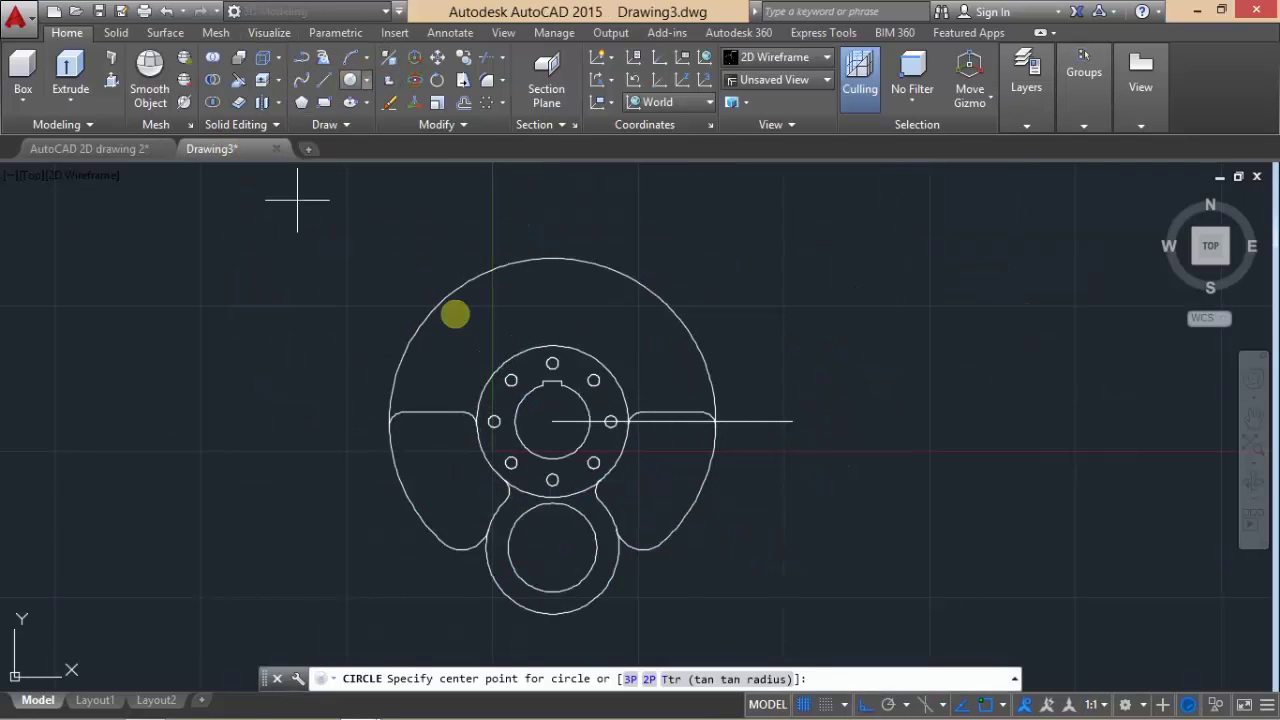
click(552, 421)
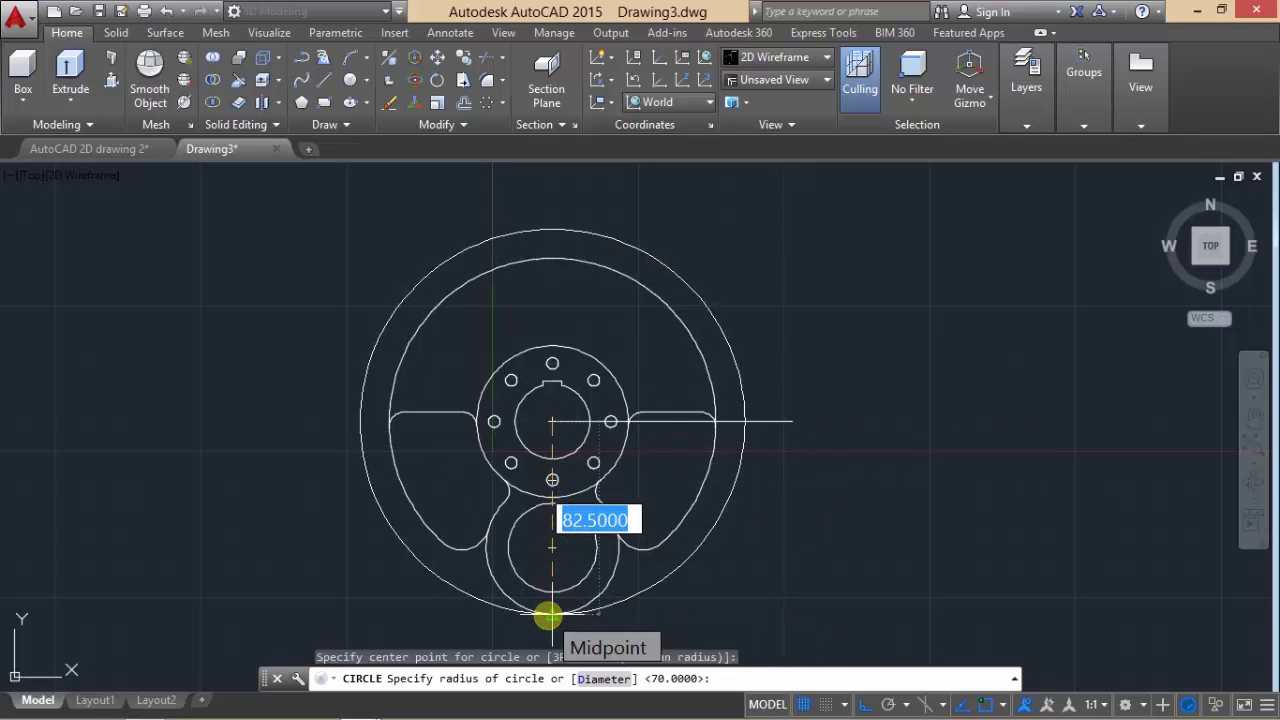
click(548, 616)
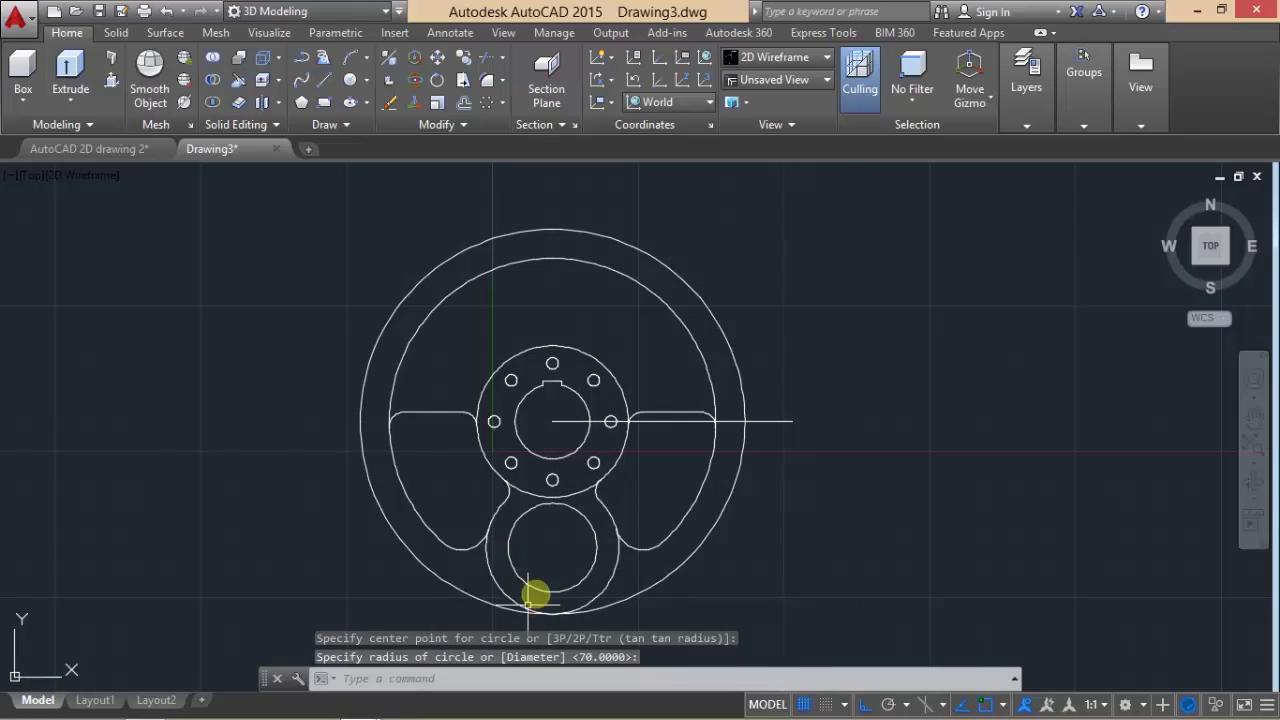
scroll(552, 540, up, 5)
middle_drag(524, 515, 557, 459)
scroll(557, 459, down, 3)
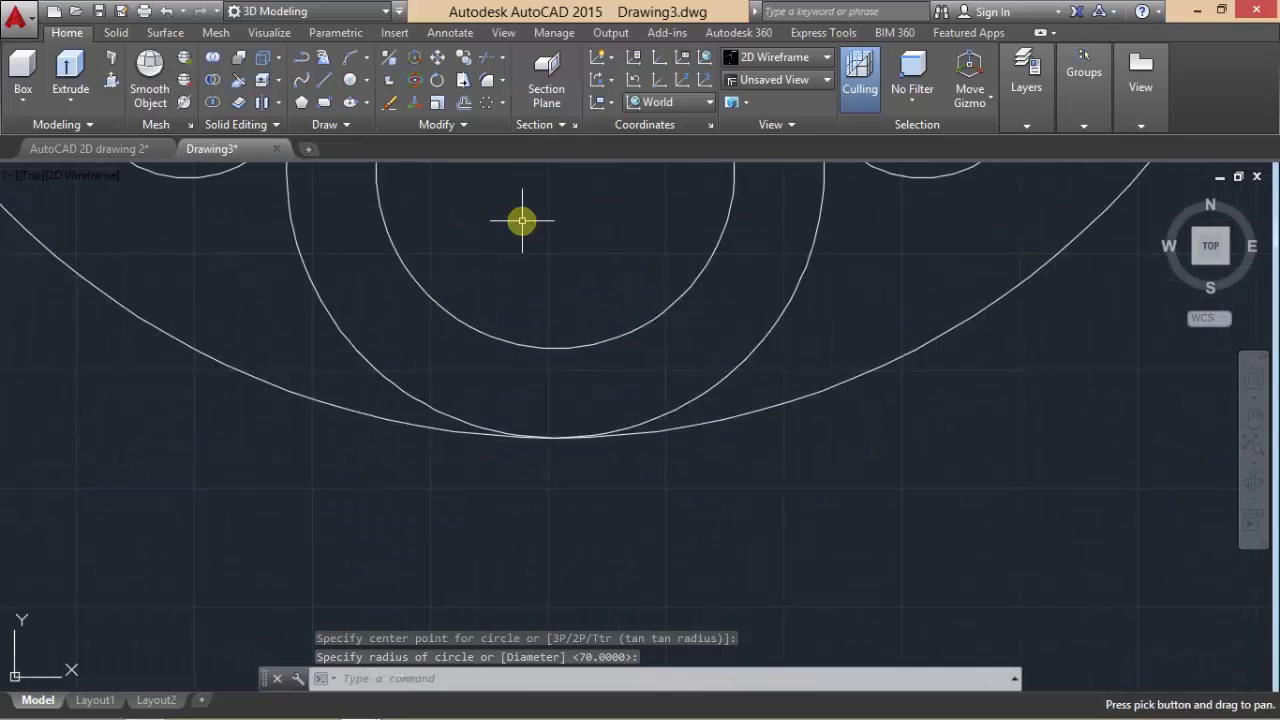
mouse_move(523, 220)
middle_down()
mouse_move(497, 280)
mouse_move(477, 500)
middle_up()
scroll(571, 314, down, 1)
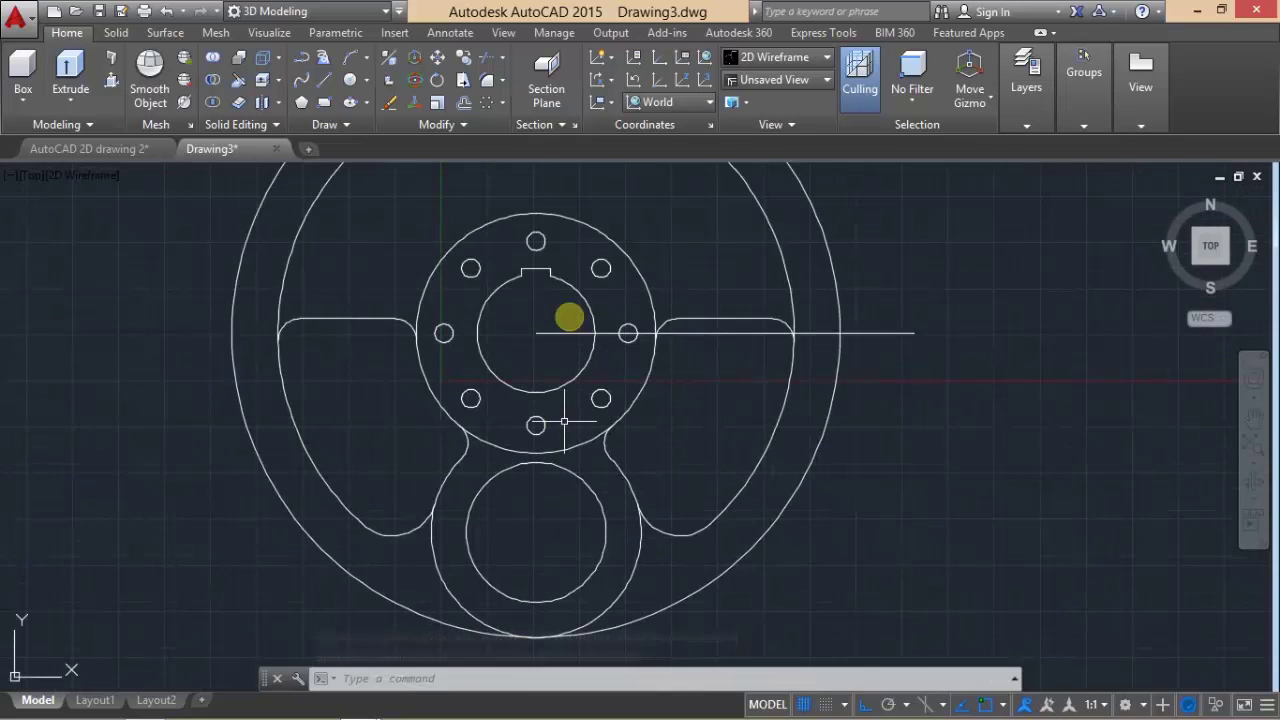
scroll(571, 334, down, 2)
scroll(553, 359, up, 2)
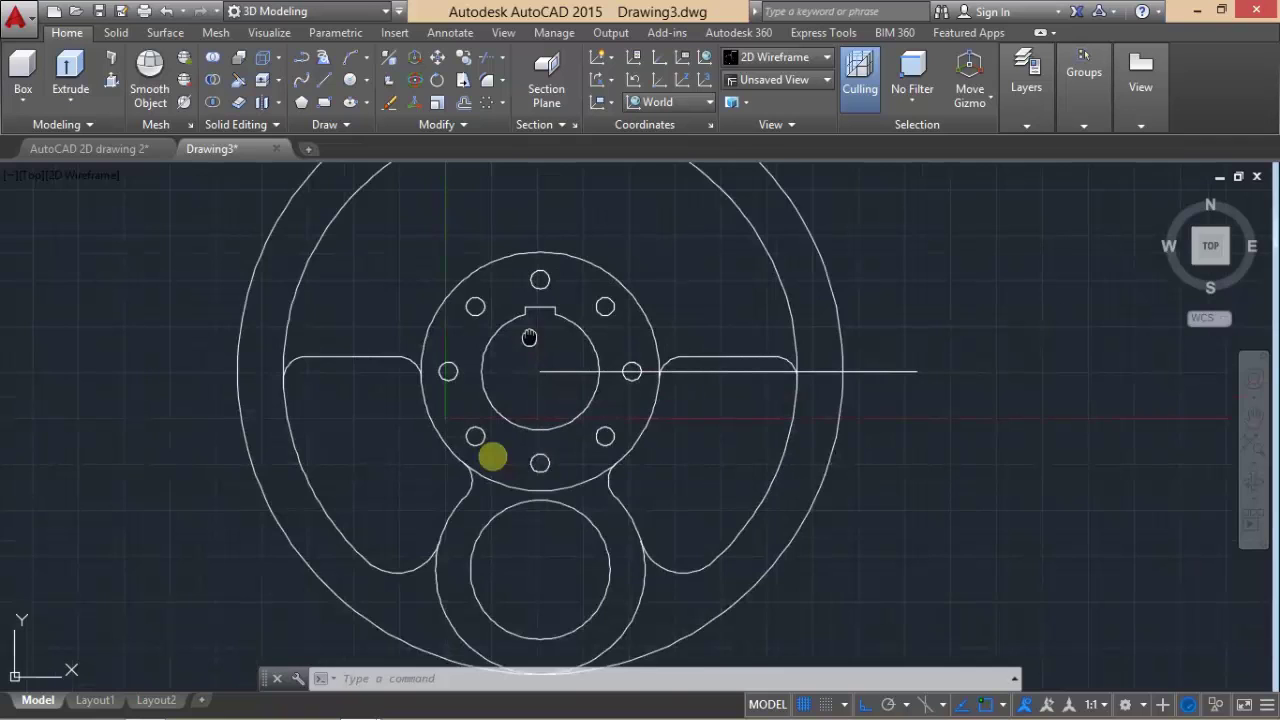
middle_drag(529, 338, 515, 396)
scroll(587, 420, down, 2)
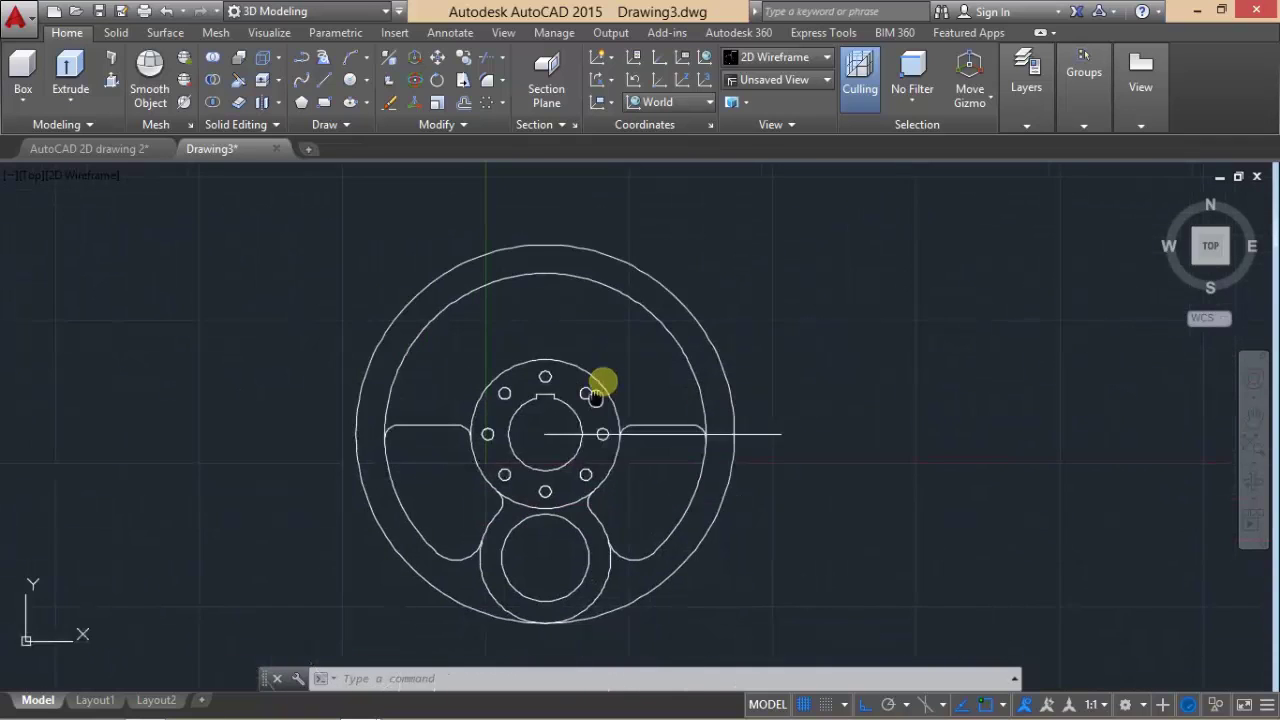
middle_drag(612, 465, 634, 400)
click(118, 148)
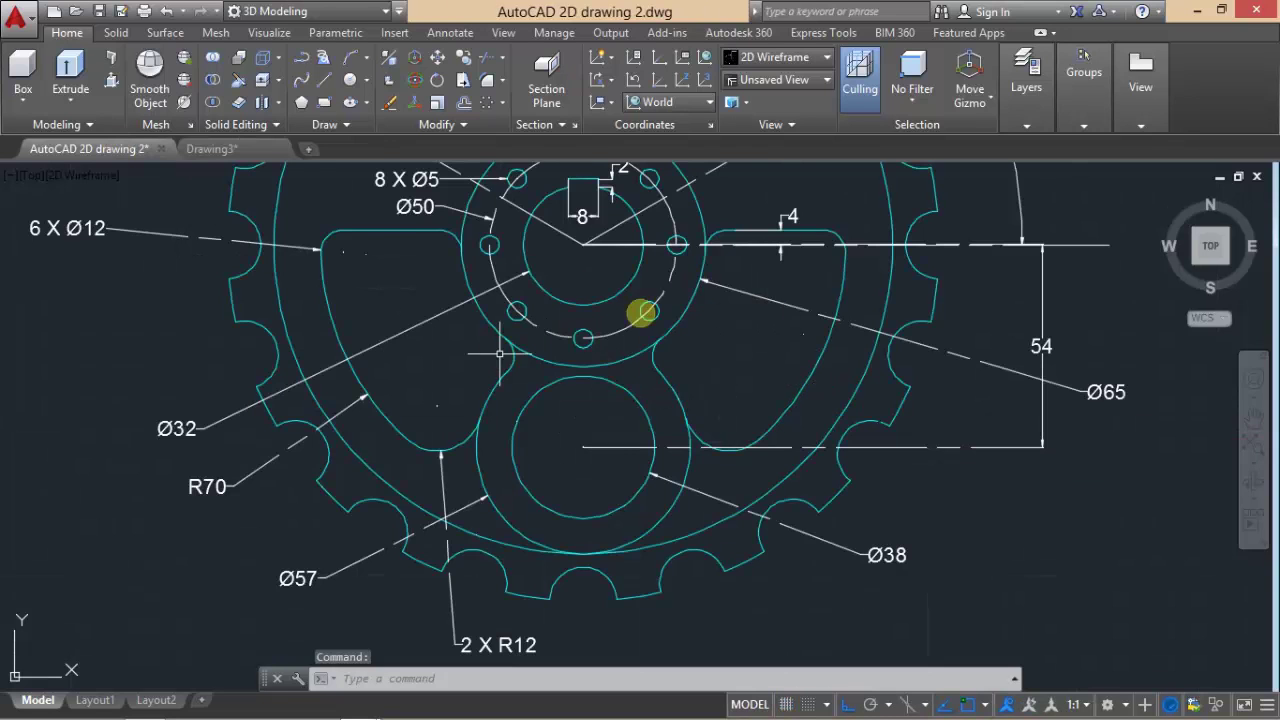
middle_drag(643, 313, 614, 606)
middle_drag(570, 451, 566, 503)
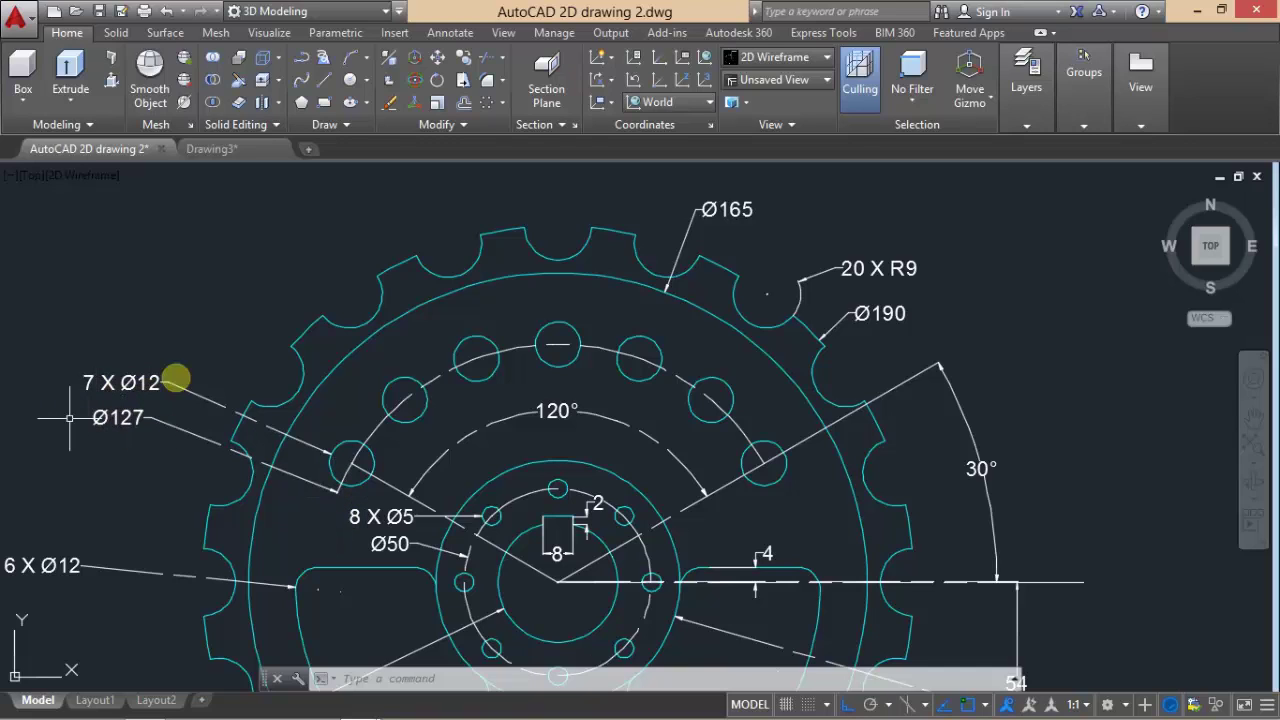
click(206, 149)
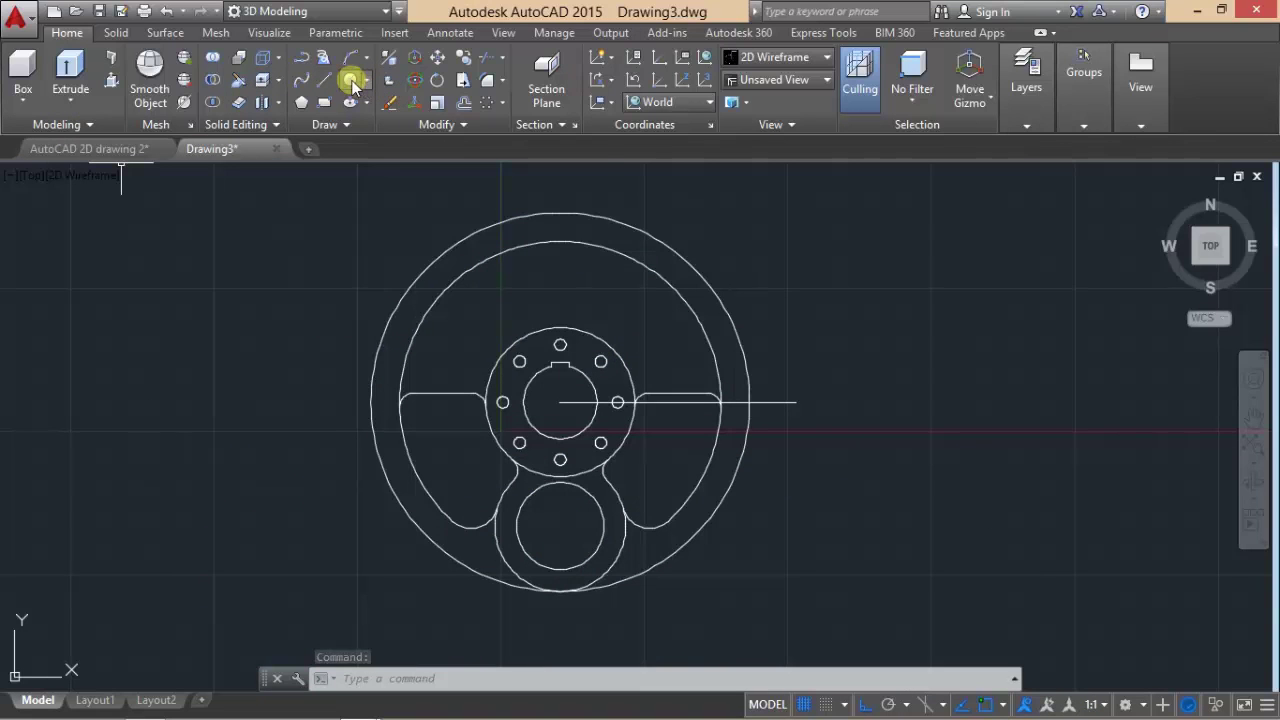
- Draw a Ø127 circle centred on the hub, then view the sprocket reference
click(350, 82)
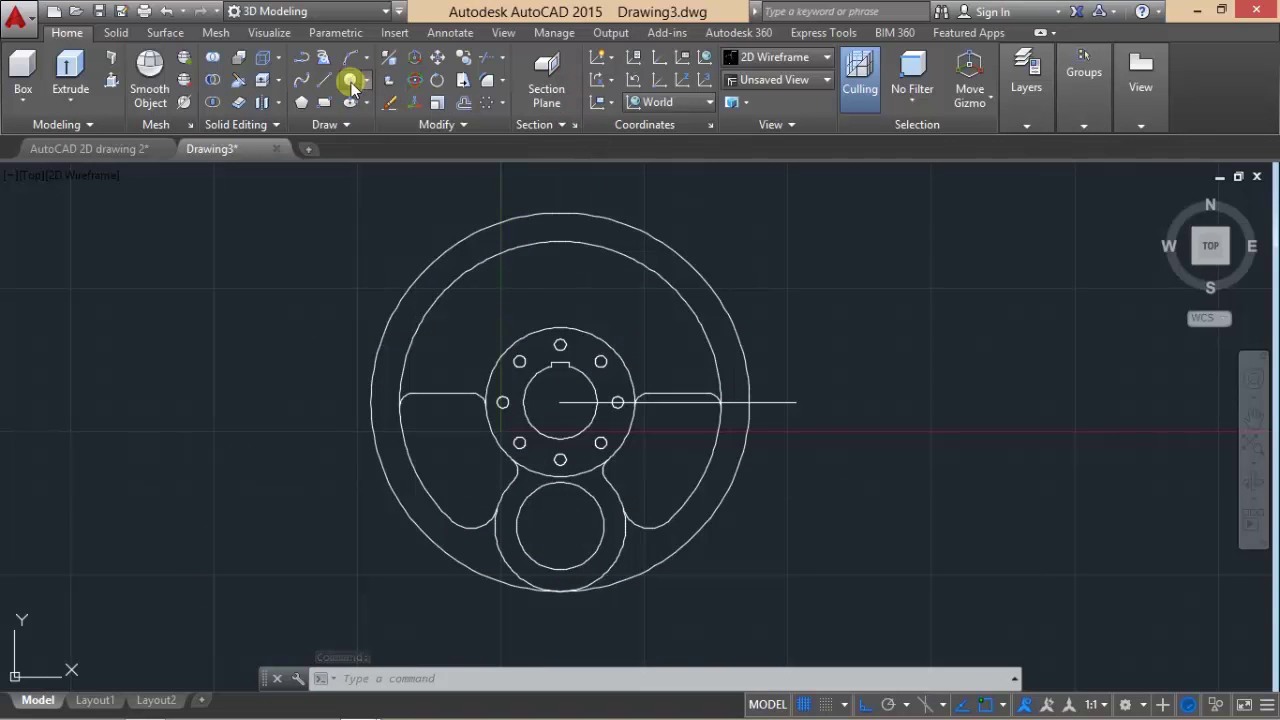
click(560, 403)
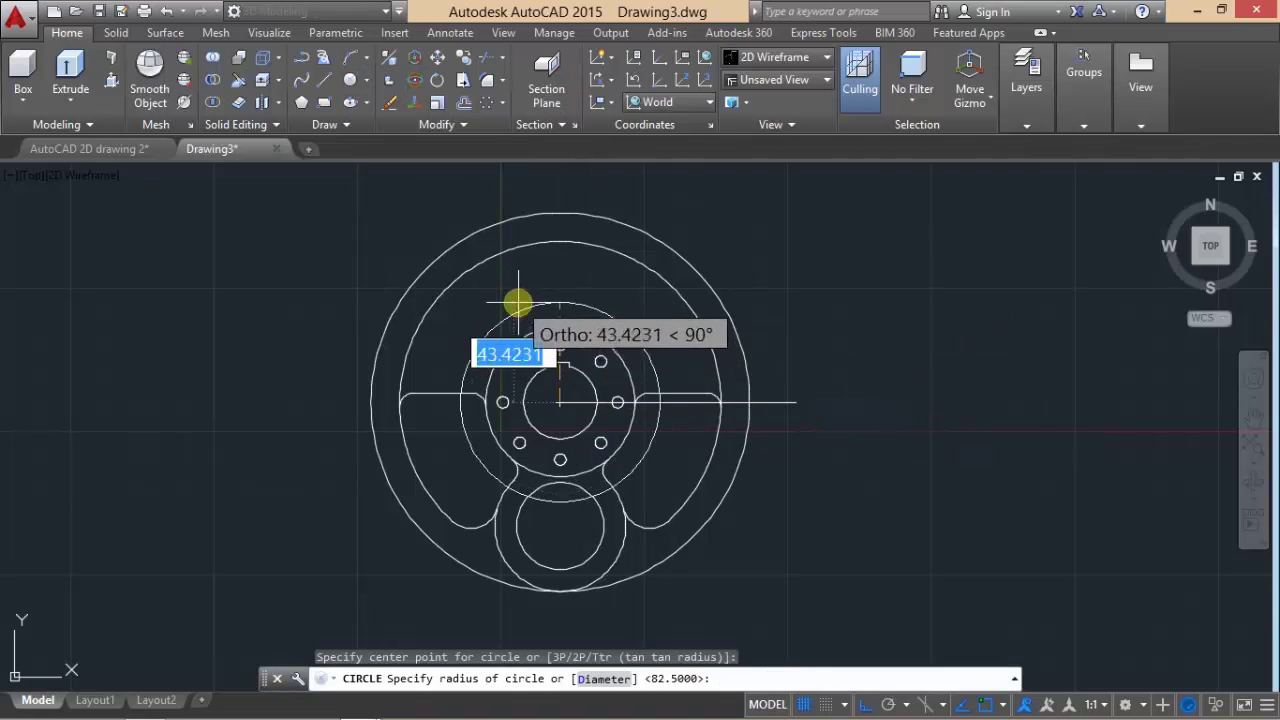
text(d)
key(Return)
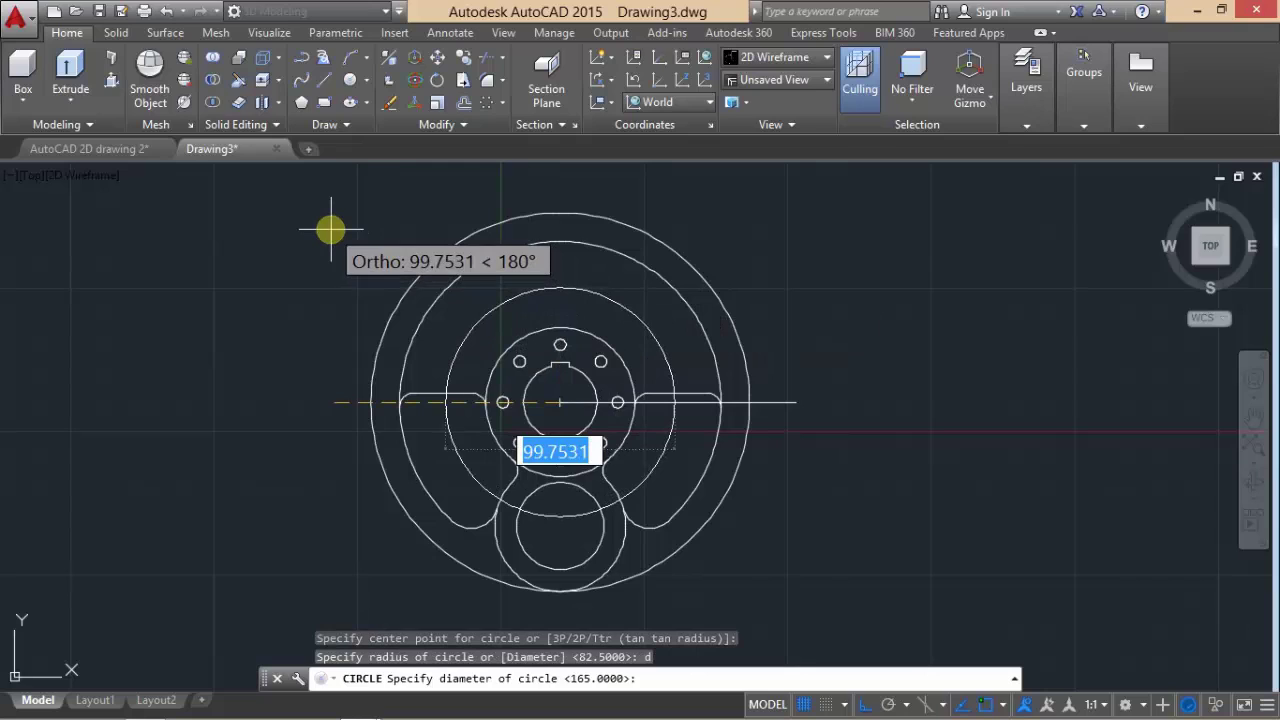
text(127)
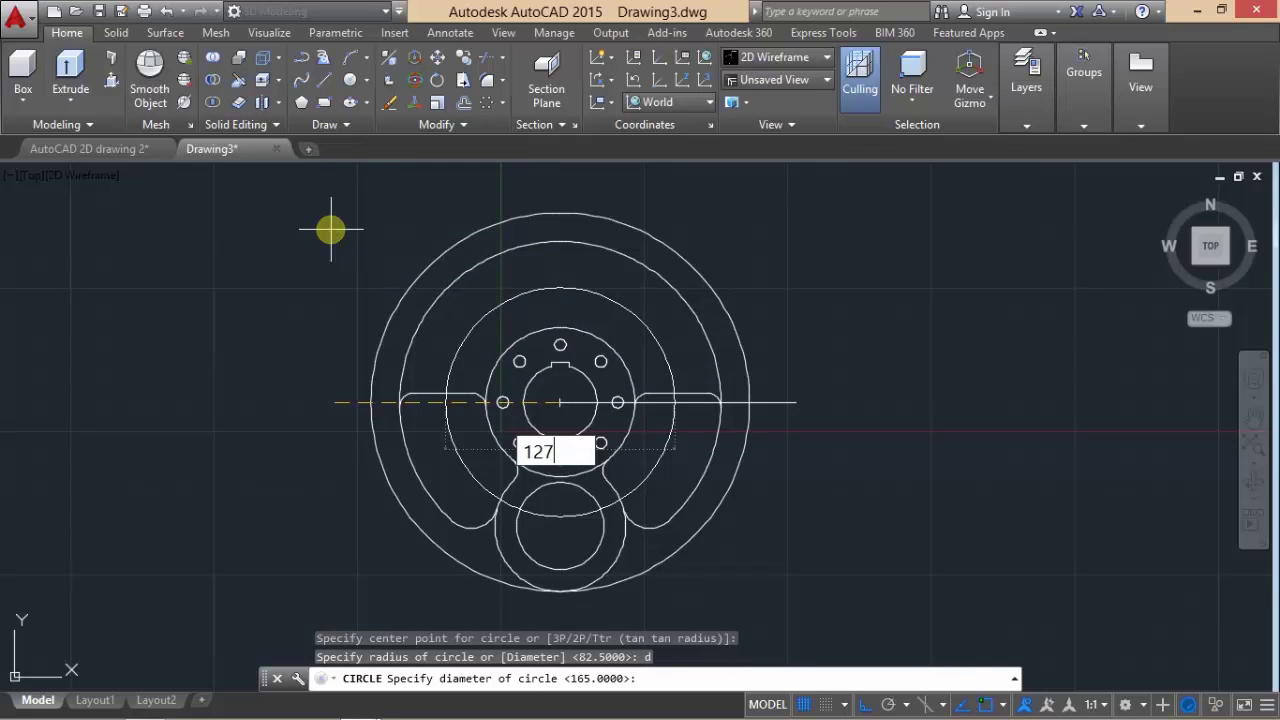
key(Return)
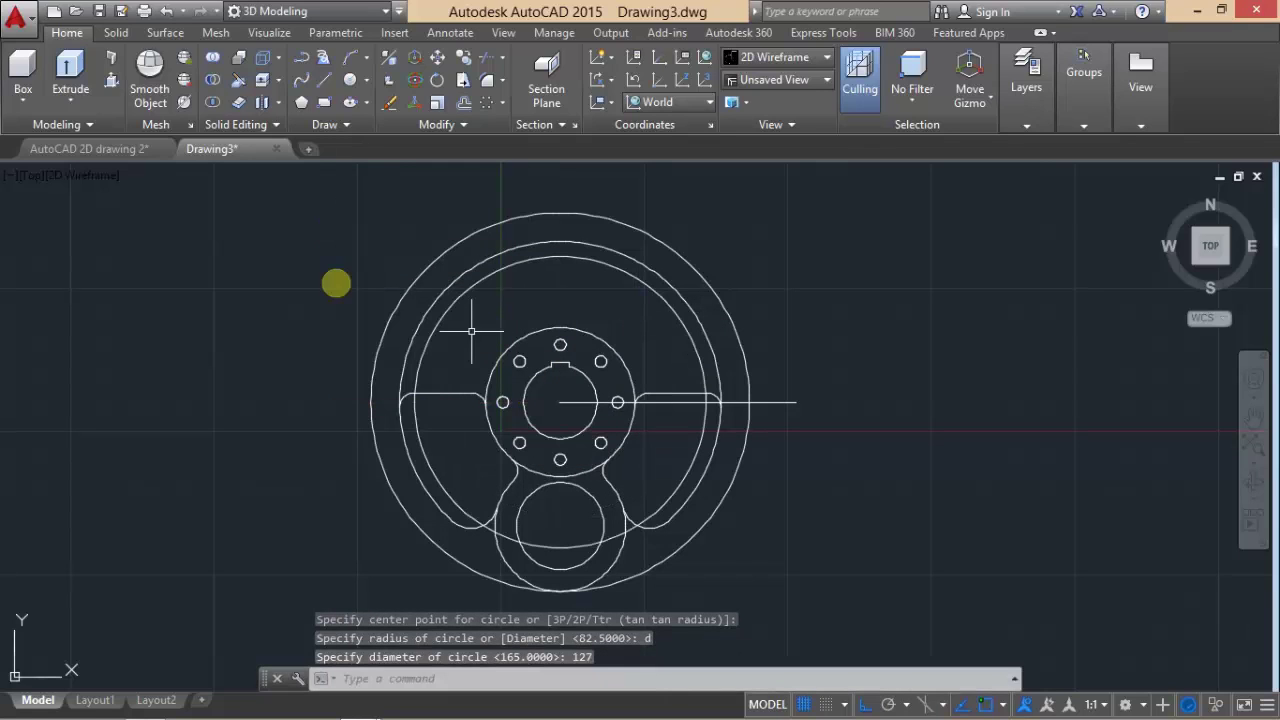
click(122, 148)
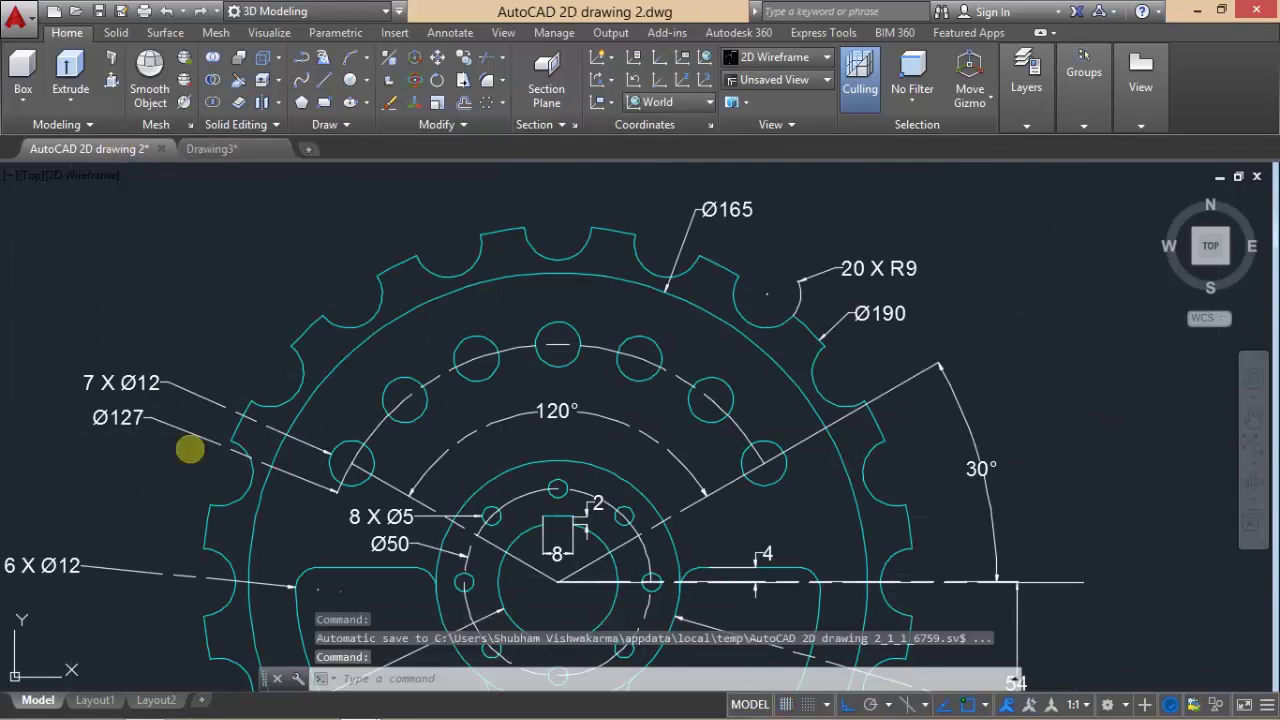
- Inspect the reference sprocket's lower features, then return to Drawing3 and cancel the stray selection
scroll(462, 435, down, 2)
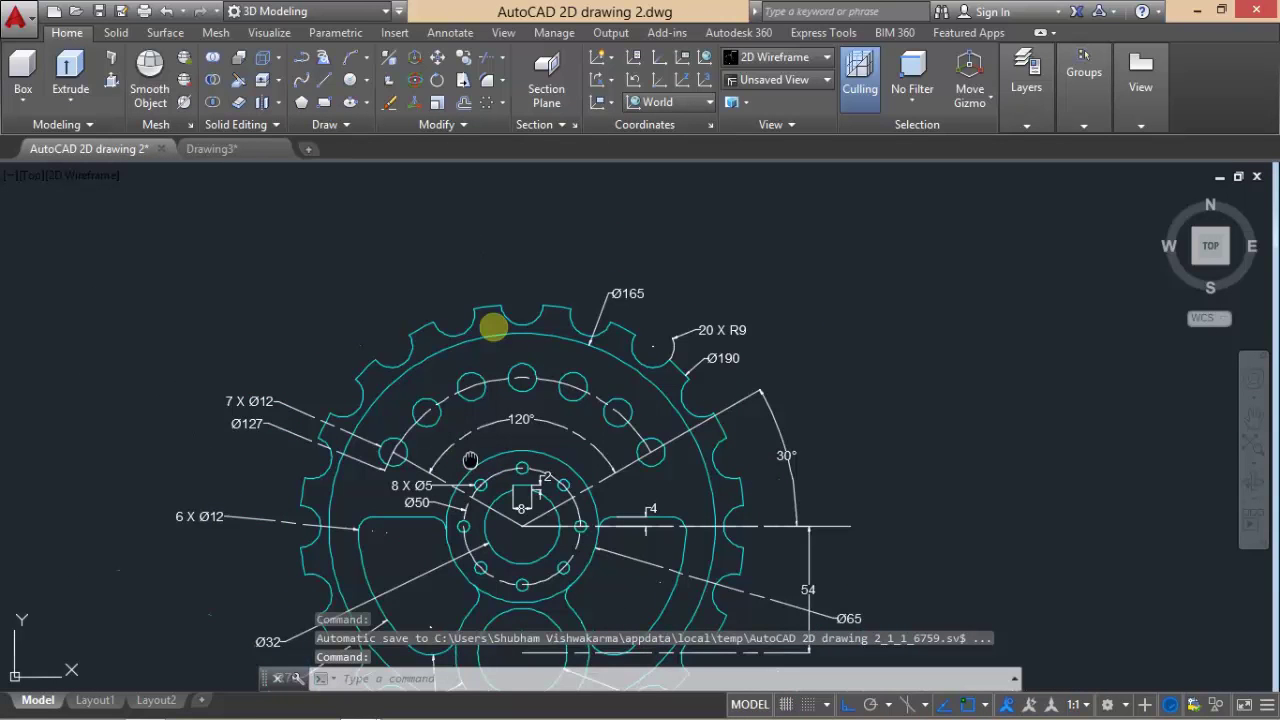
middle_drag(469, 460, 472, 283)
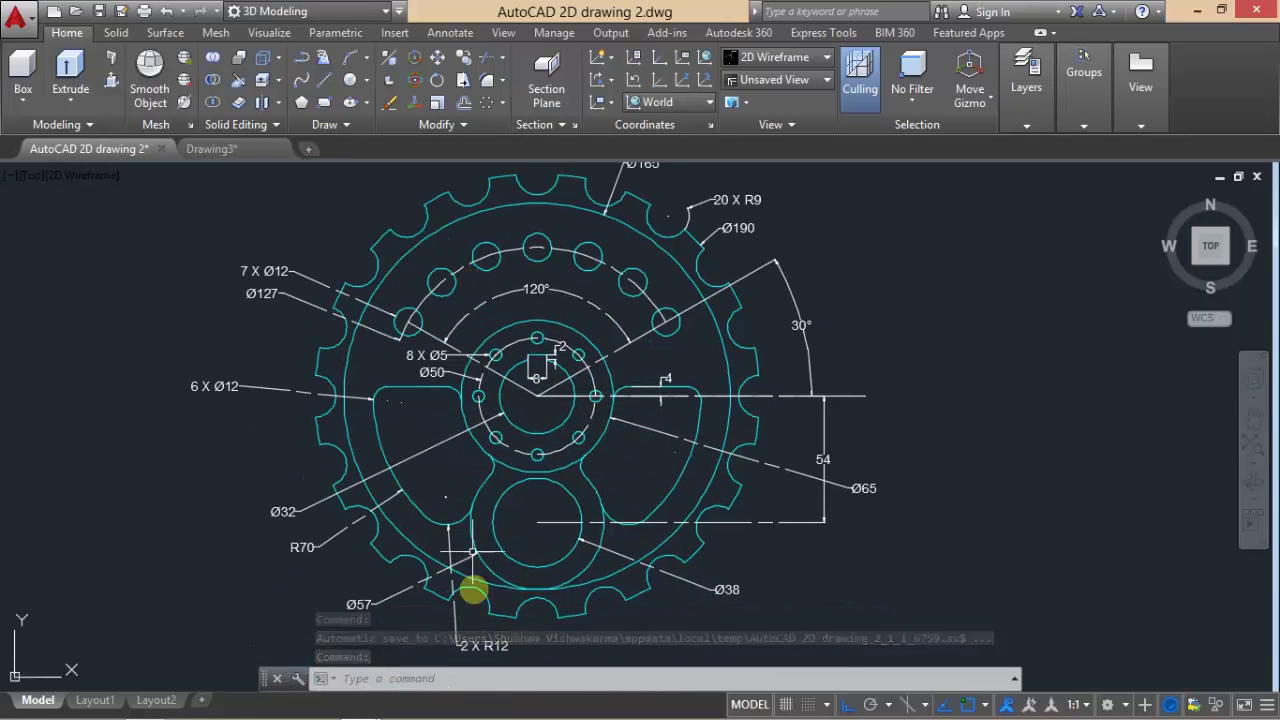
click(207, 148)
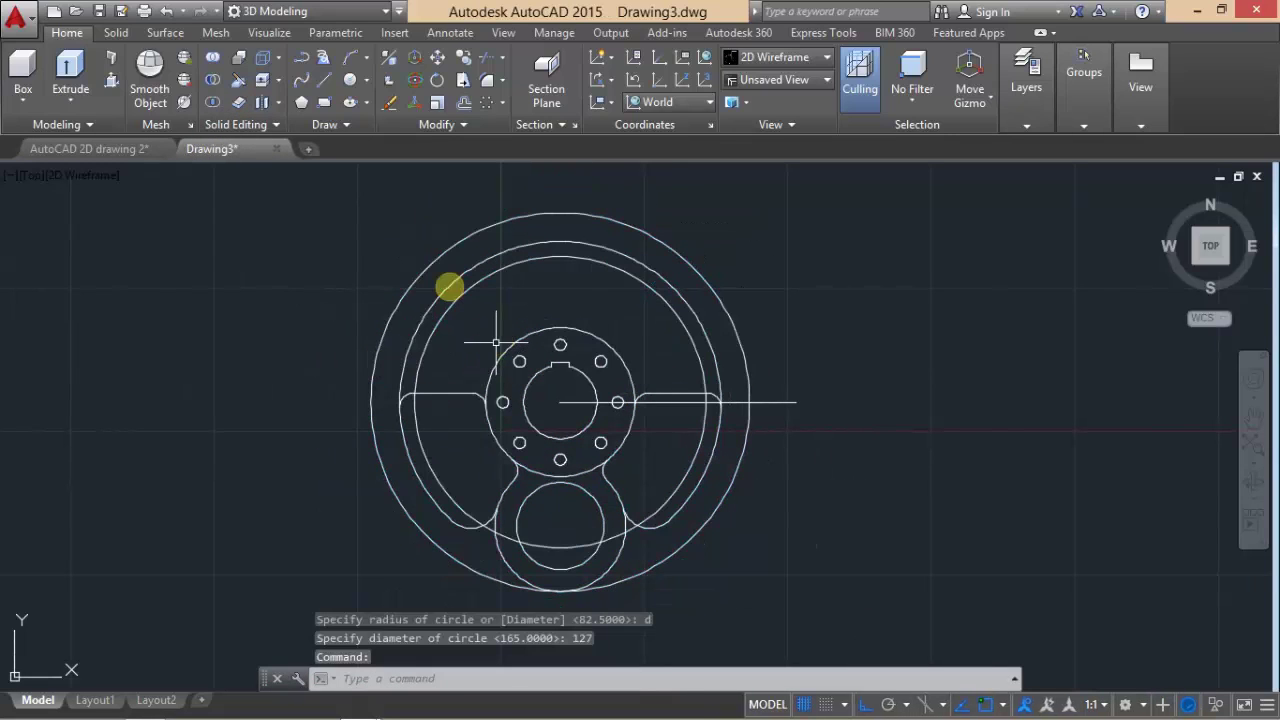
click(95, 175)
click(100, 148)
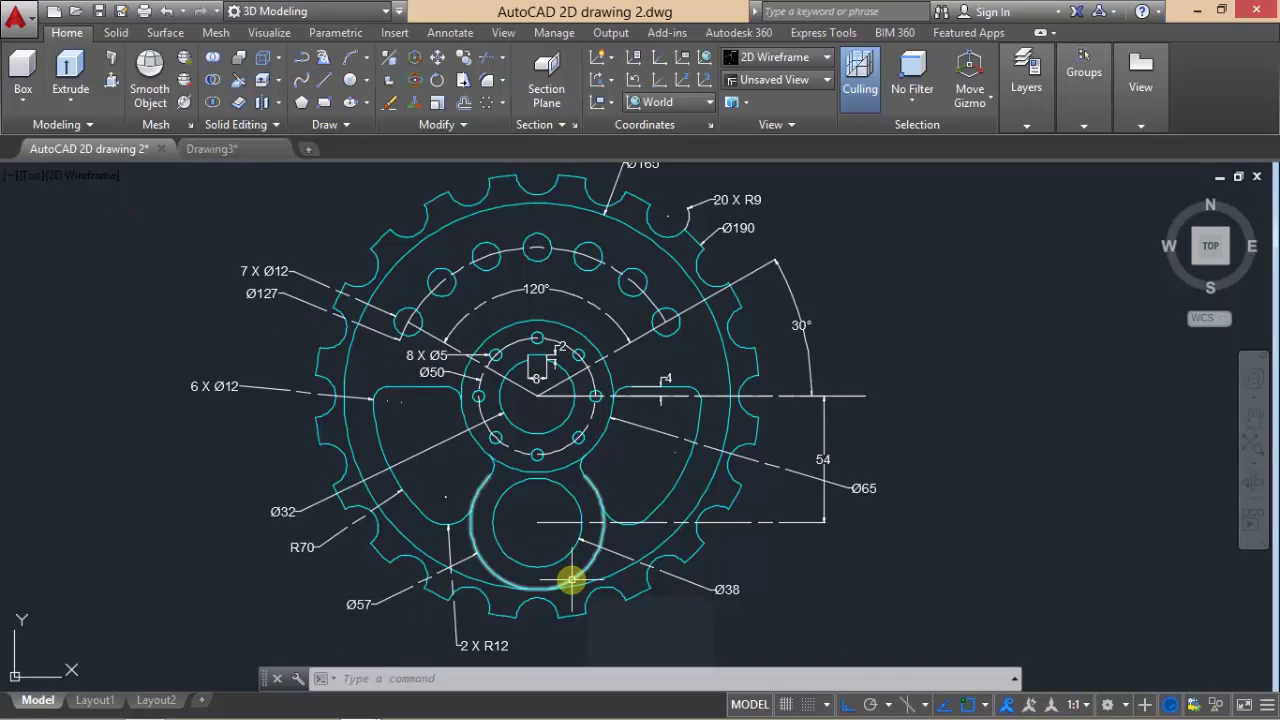
click(228, 150)
click(312, 349)
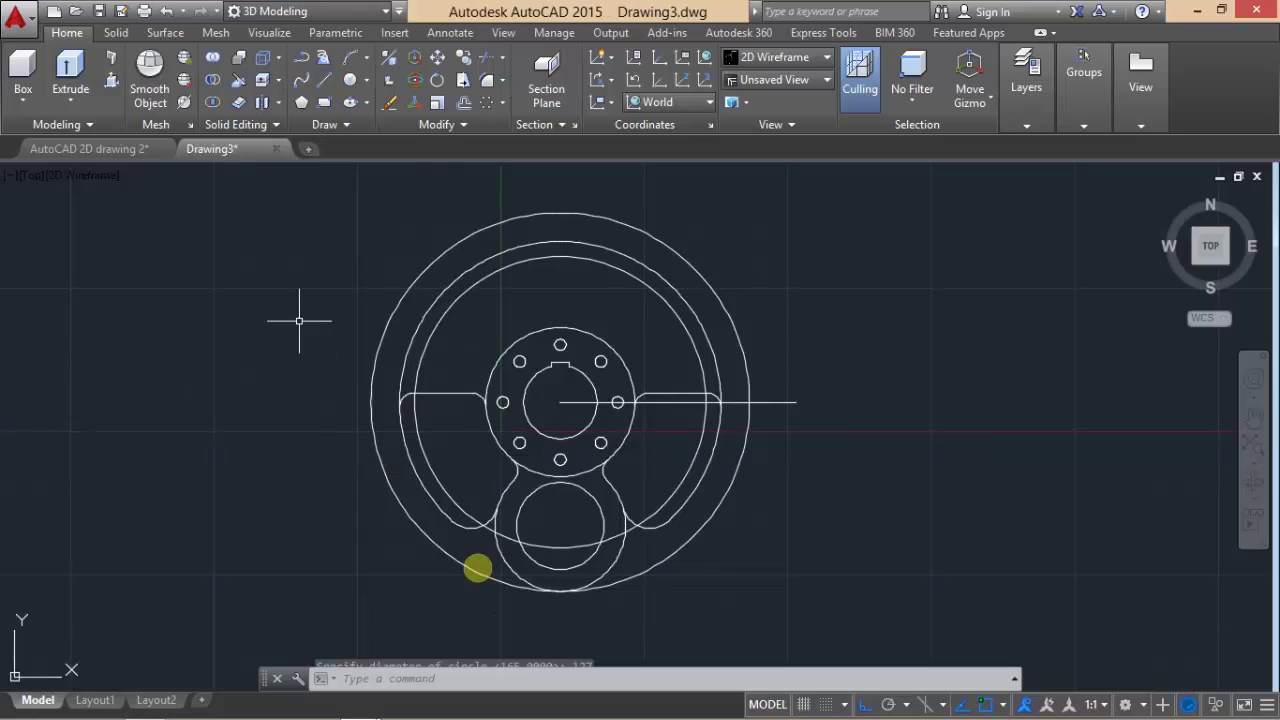
key(Escape)
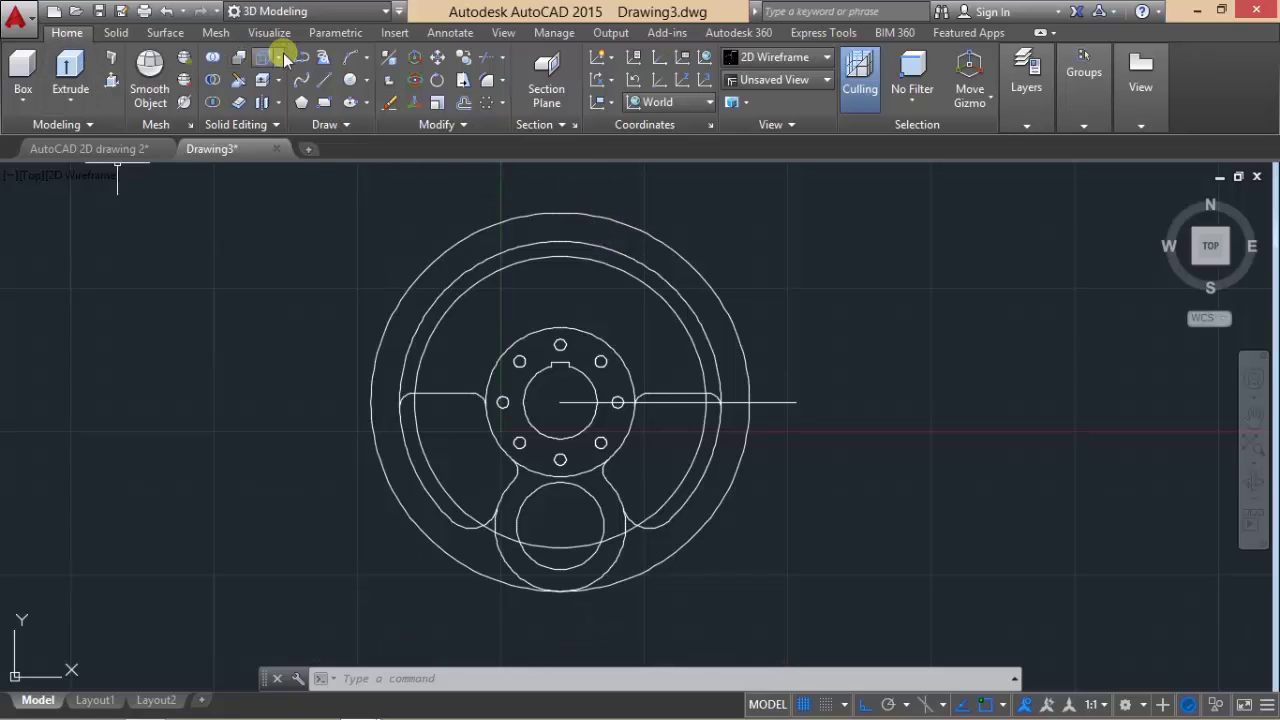
click(445, 34)
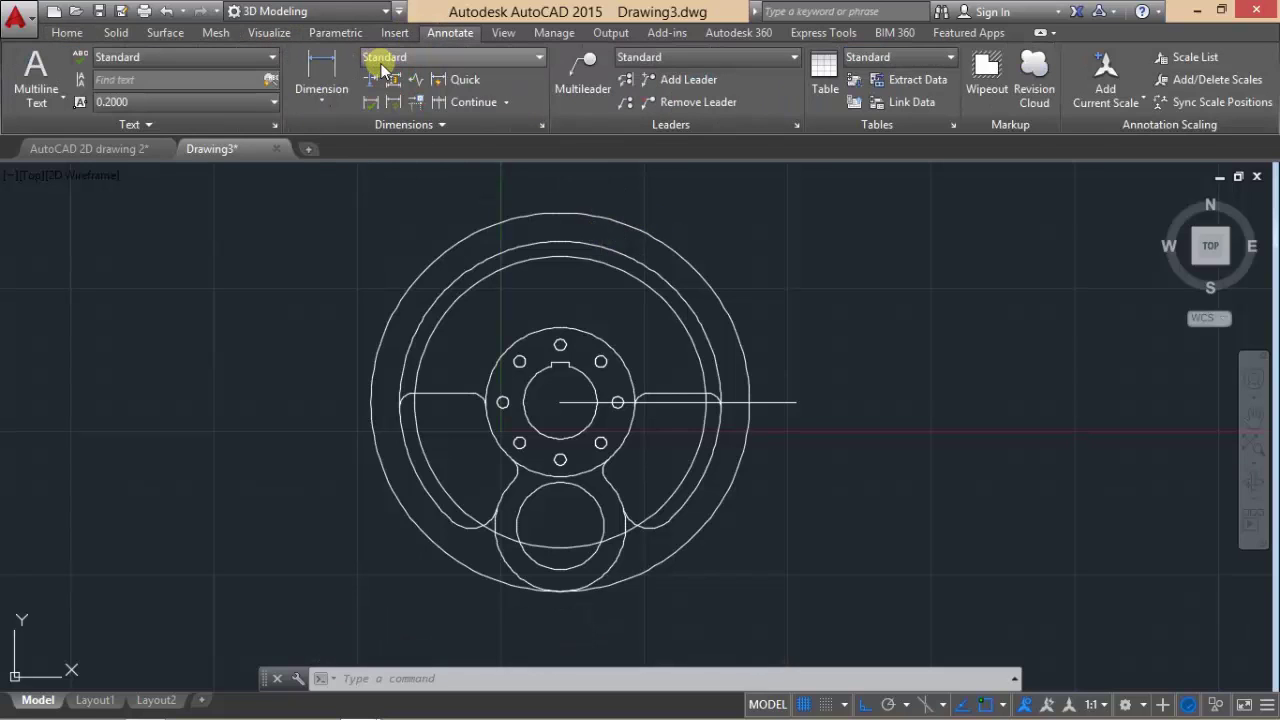
click(320, 113)
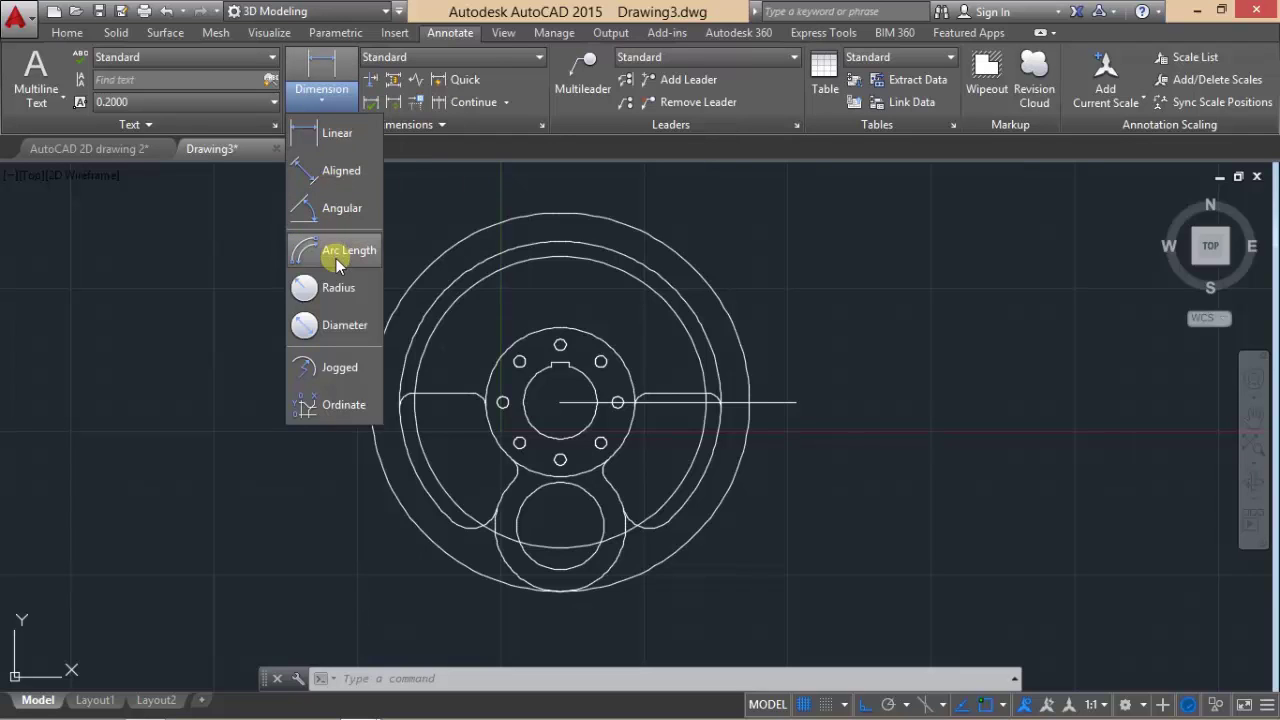
click(342, 320)
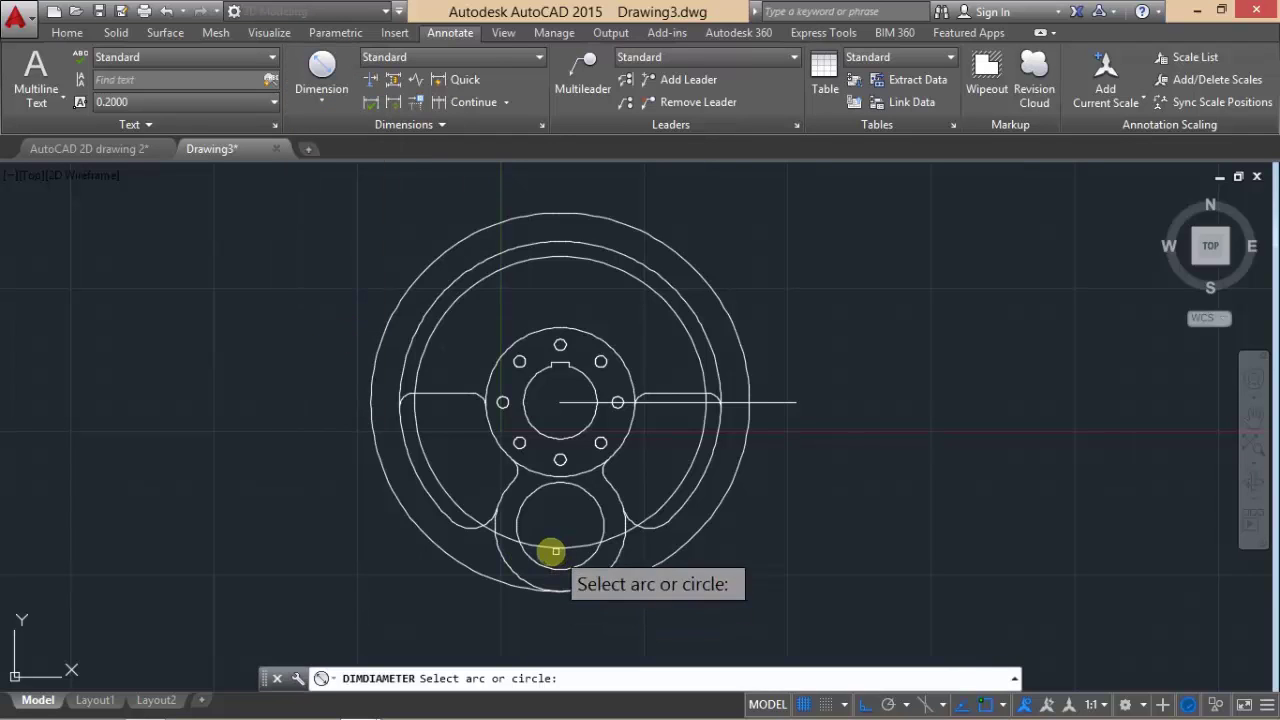
click(512, 574)
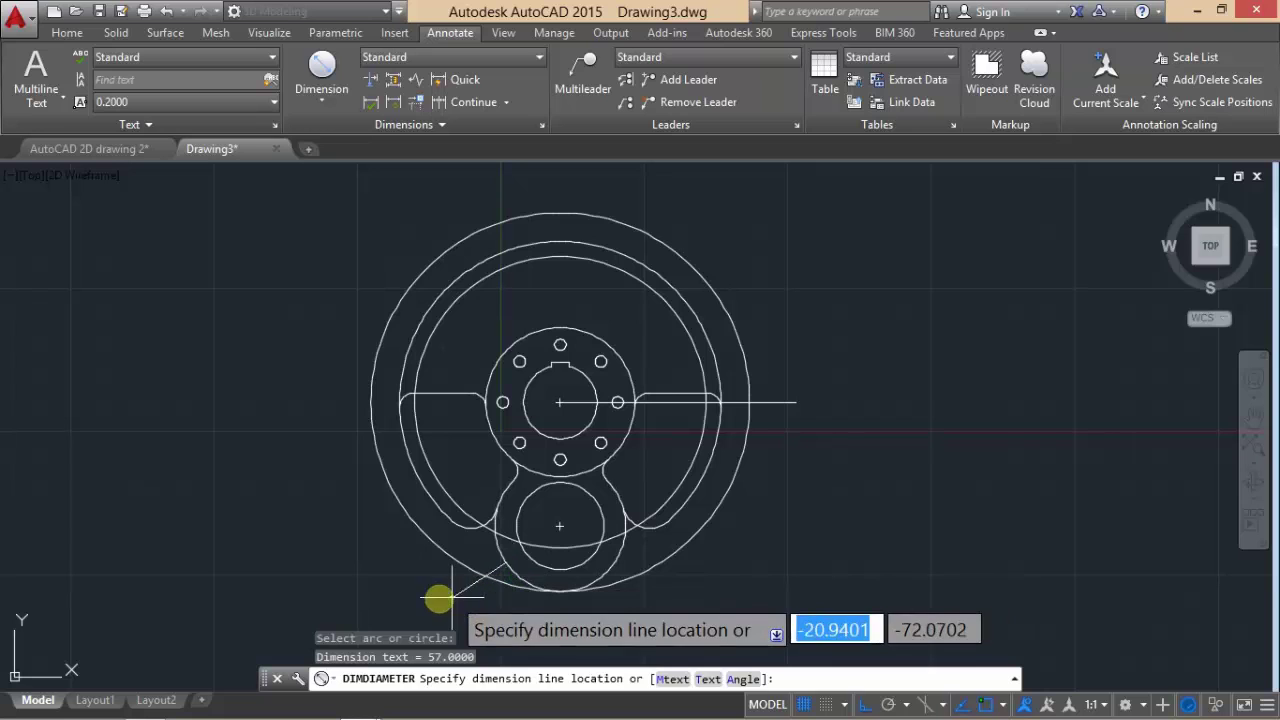
scroll(400, 594, up, 5)
scroll(400, 594, up, 2)
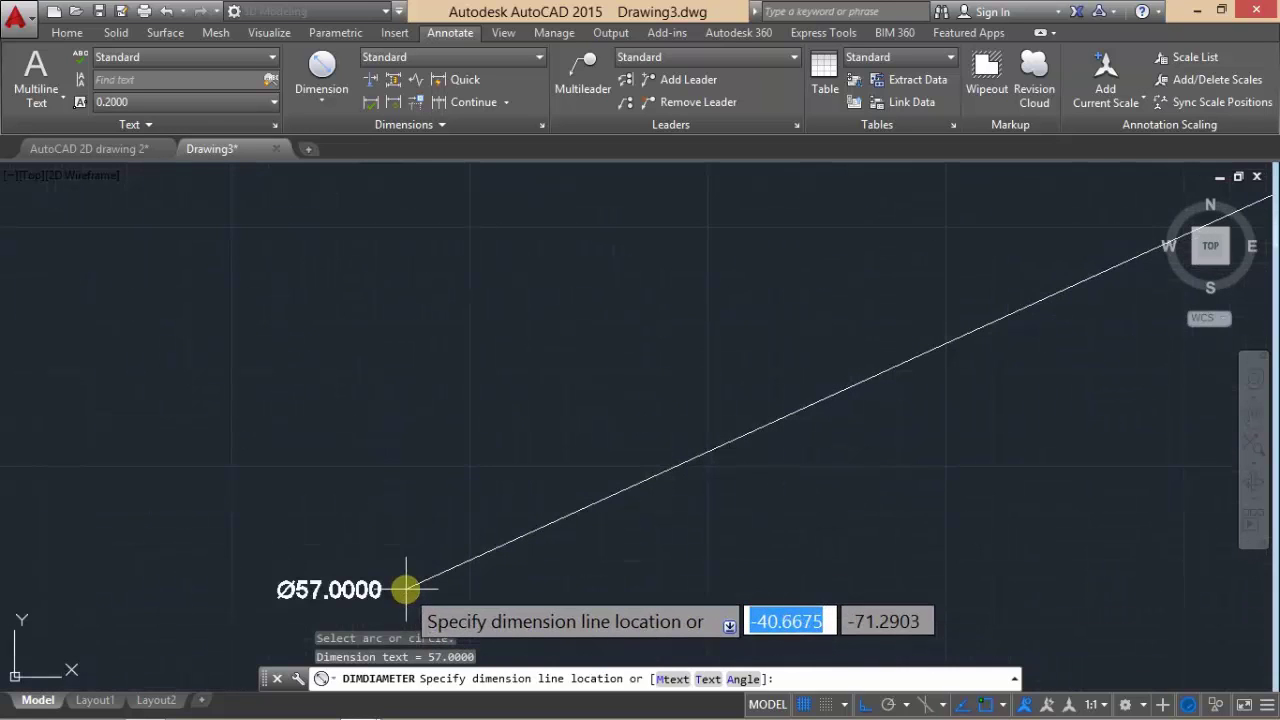
scroll(406, 588, down, 4)
scroll(408, 588, down, 3)
key(Escape)
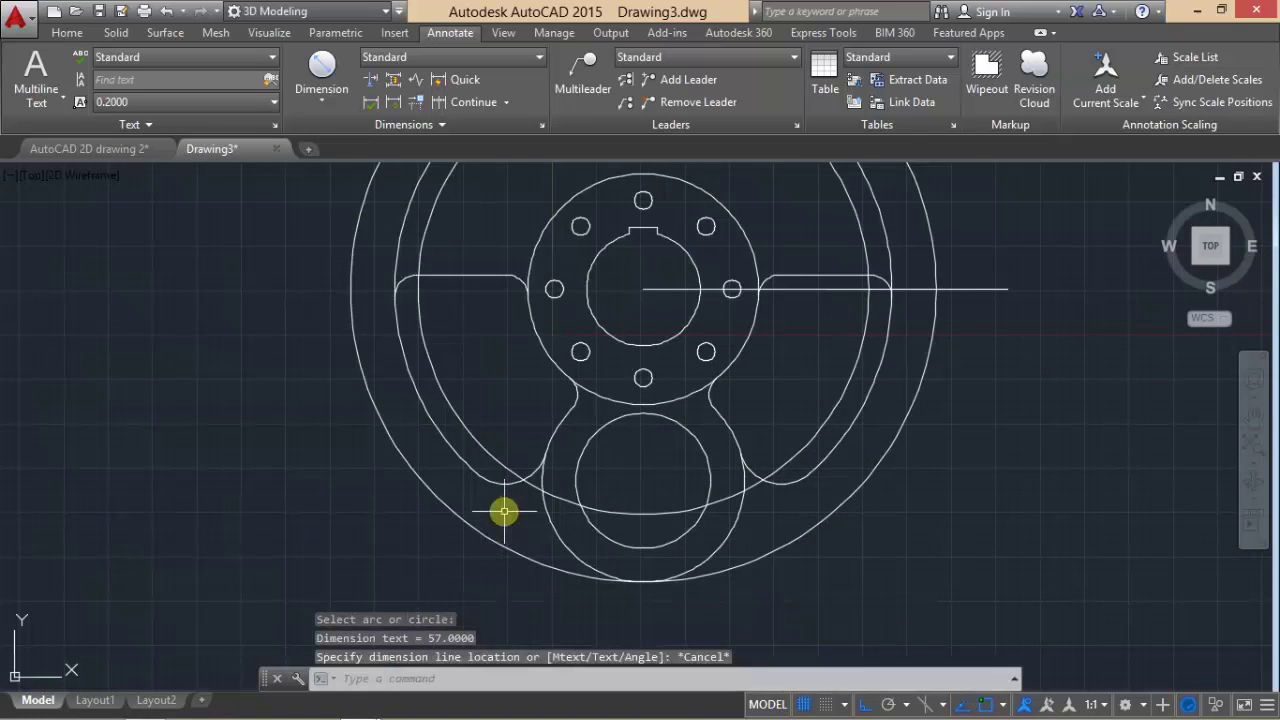
scroll(500, 514, down, 3)
scroll(490, 481, up, 1)
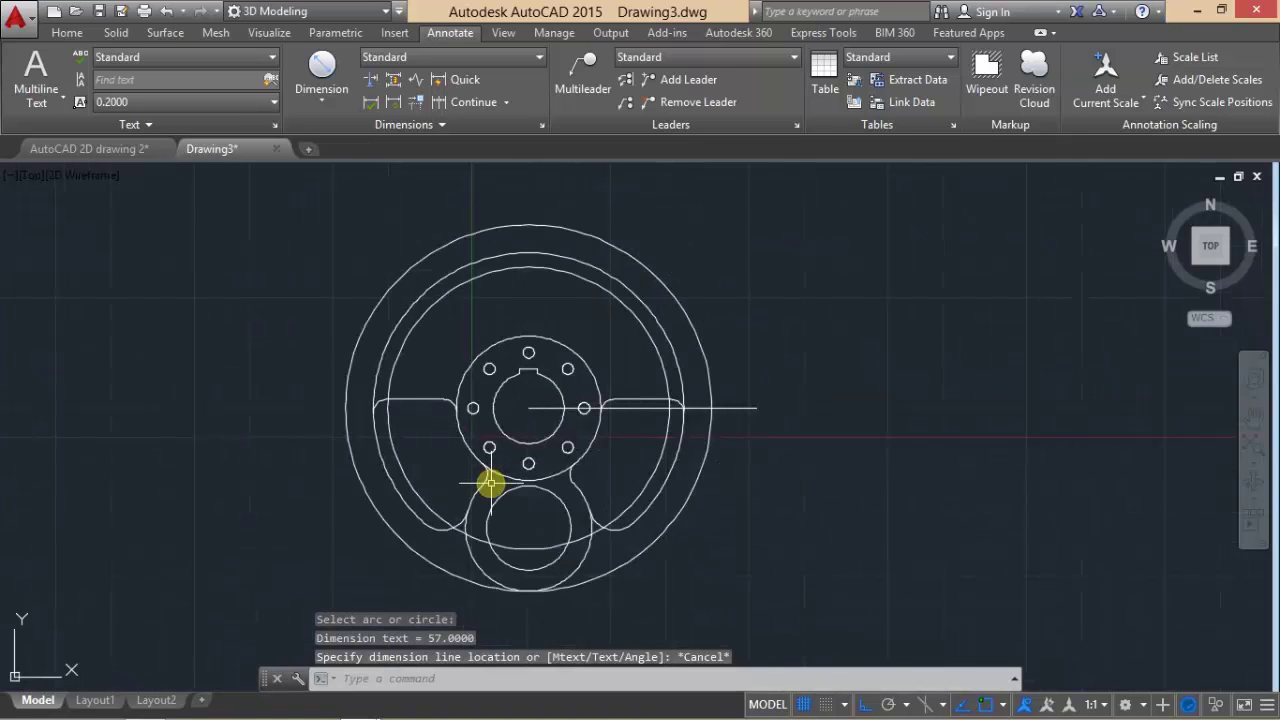
scroll(443, 251, down, 1)
scroll(353, 175, up, 1)
click(72, 35)
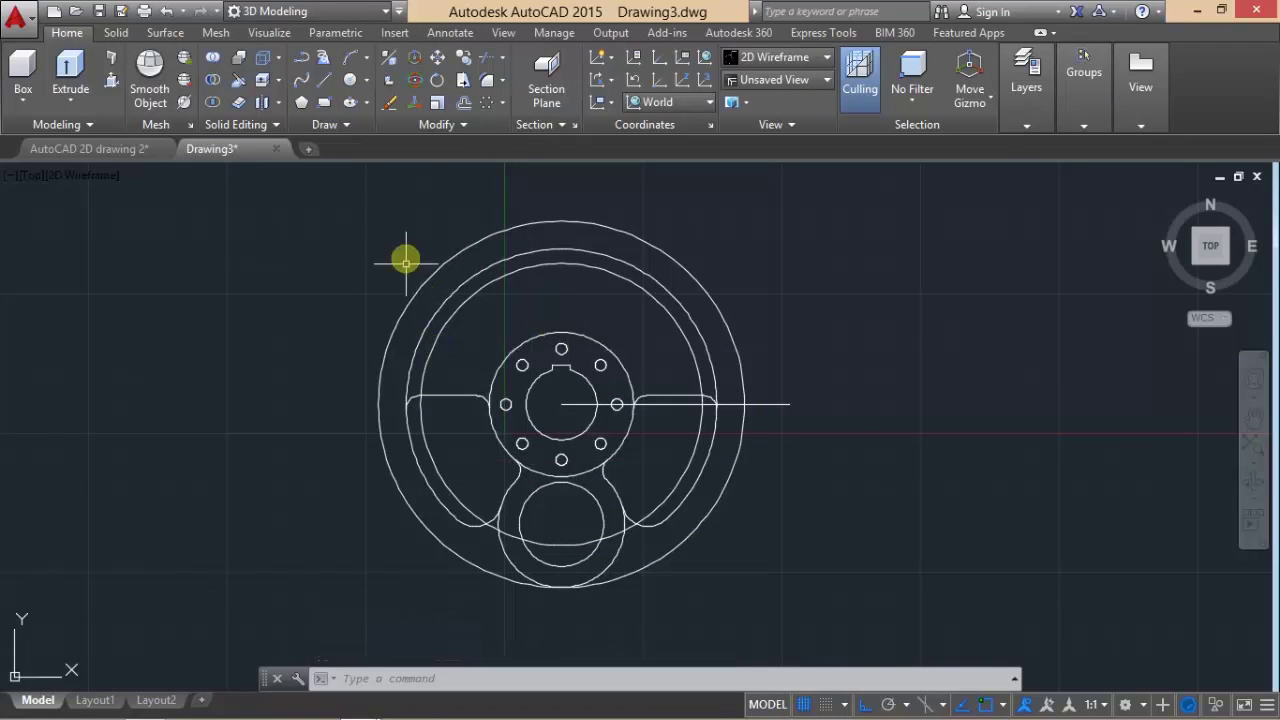
text(ddi)
key(Return)
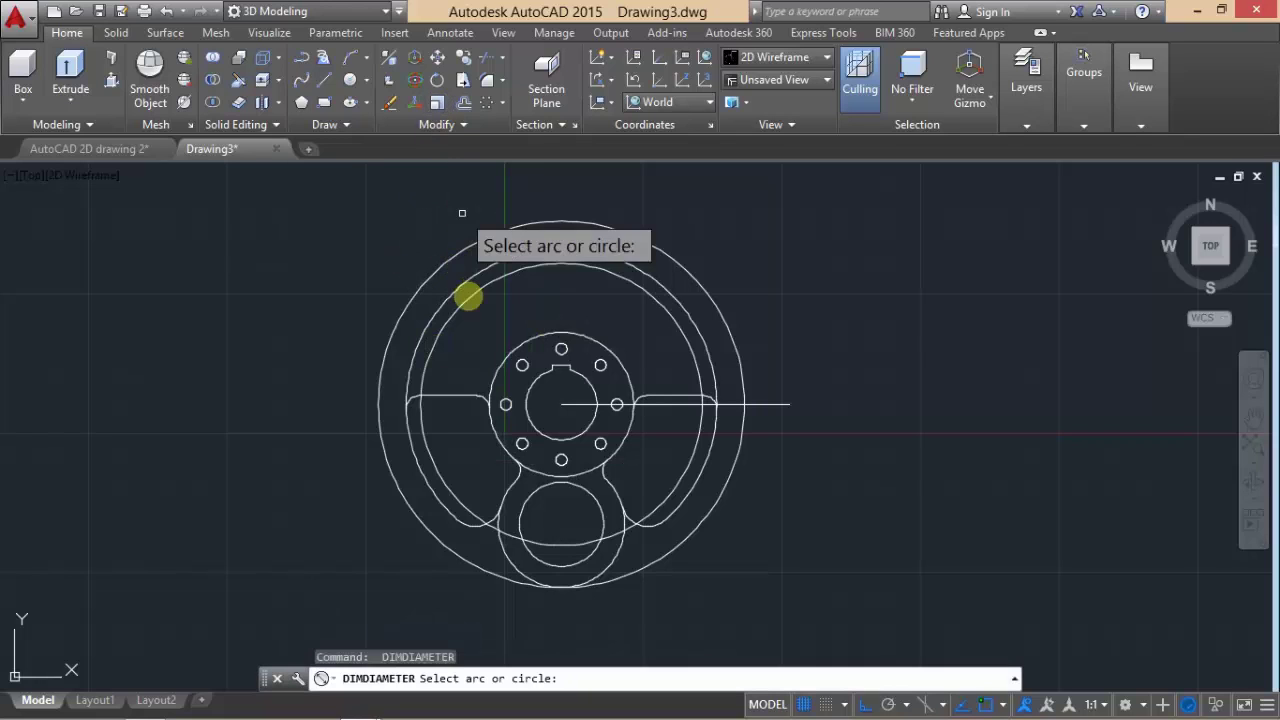
click(480, 288)
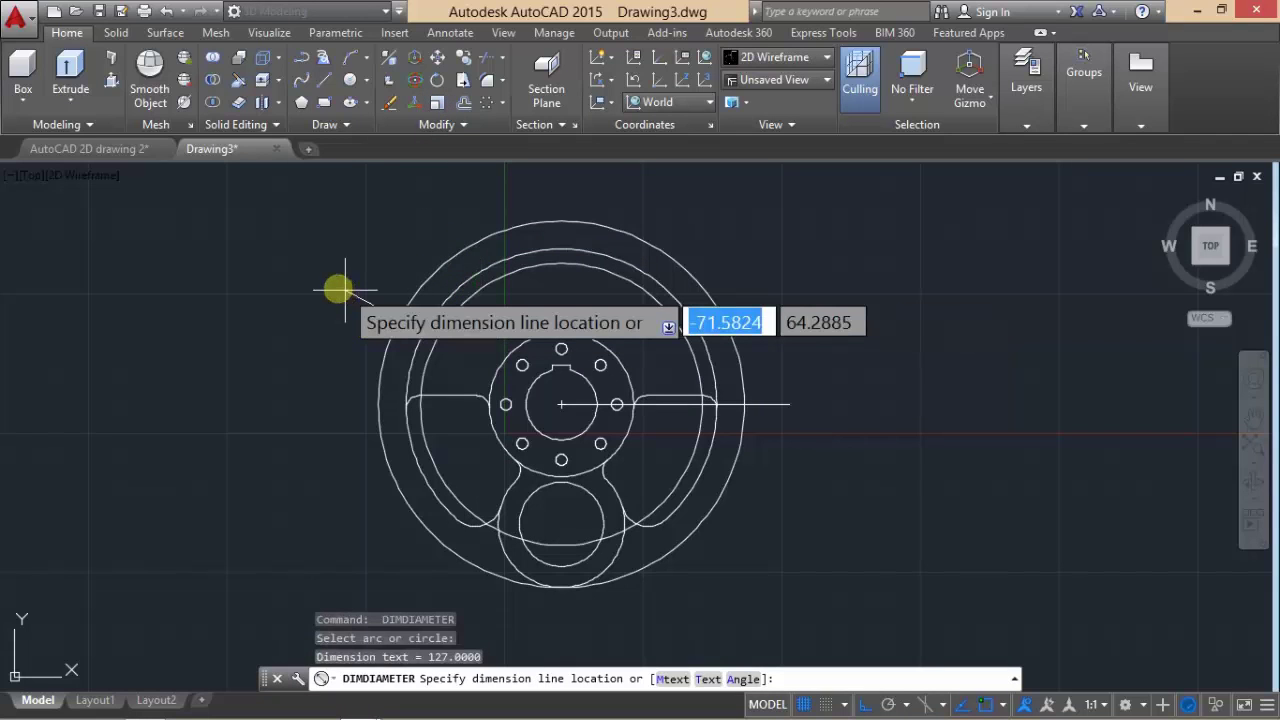
scroll(338, 287, up, 2)
scroll(338, 287, up, 1)
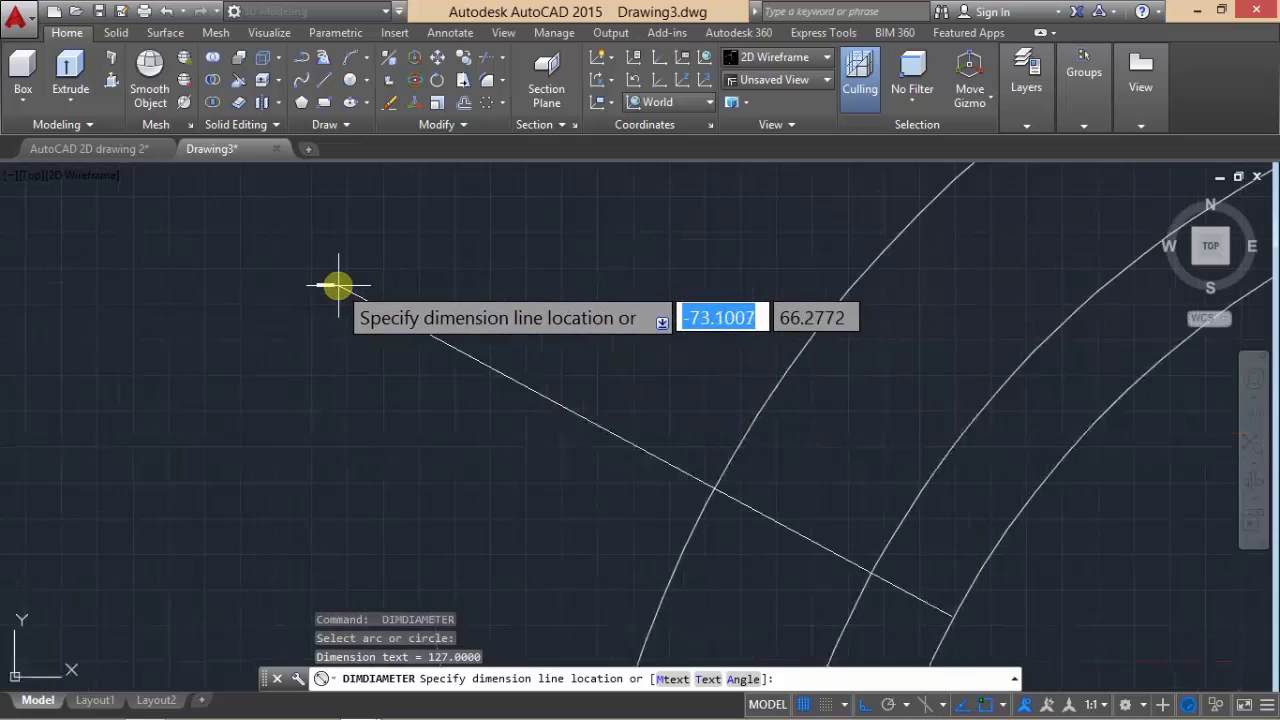
scroll(339, 285, up, 1)
key(Escape)
scroll(340, 284, down, 2)
scroll(345, 282, down, 3)
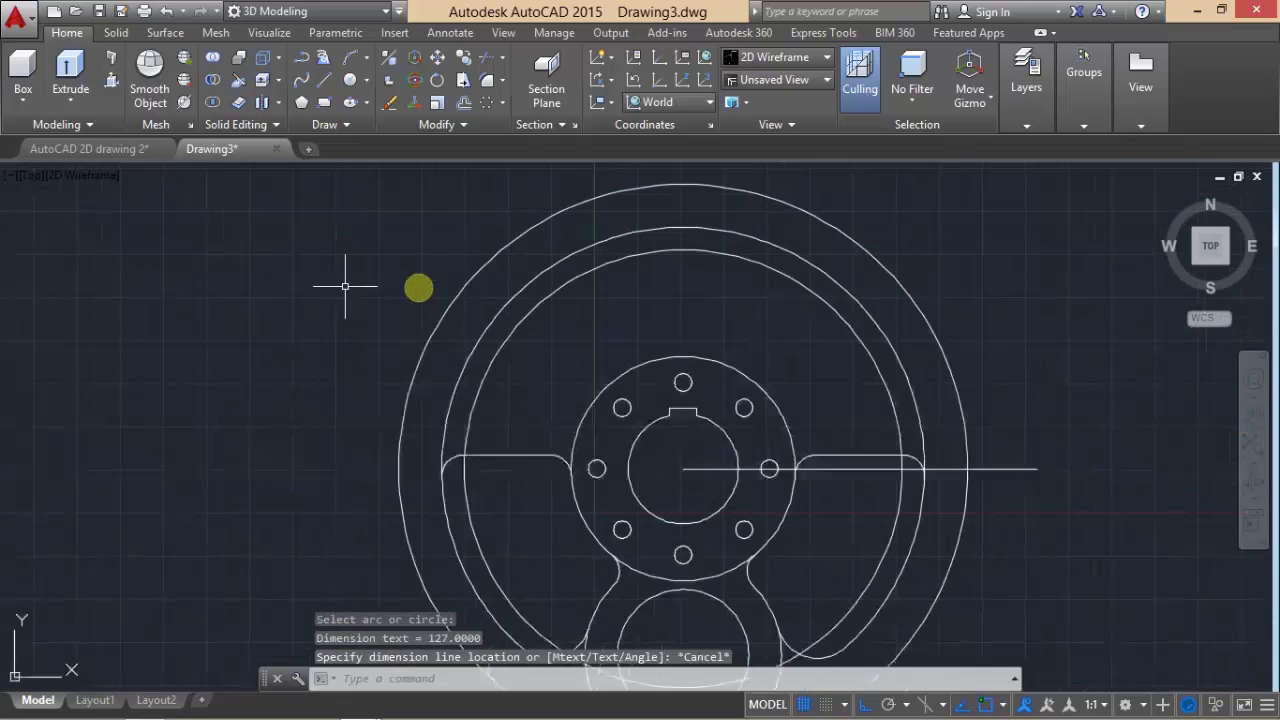
scroll(398, 316, down, 2)
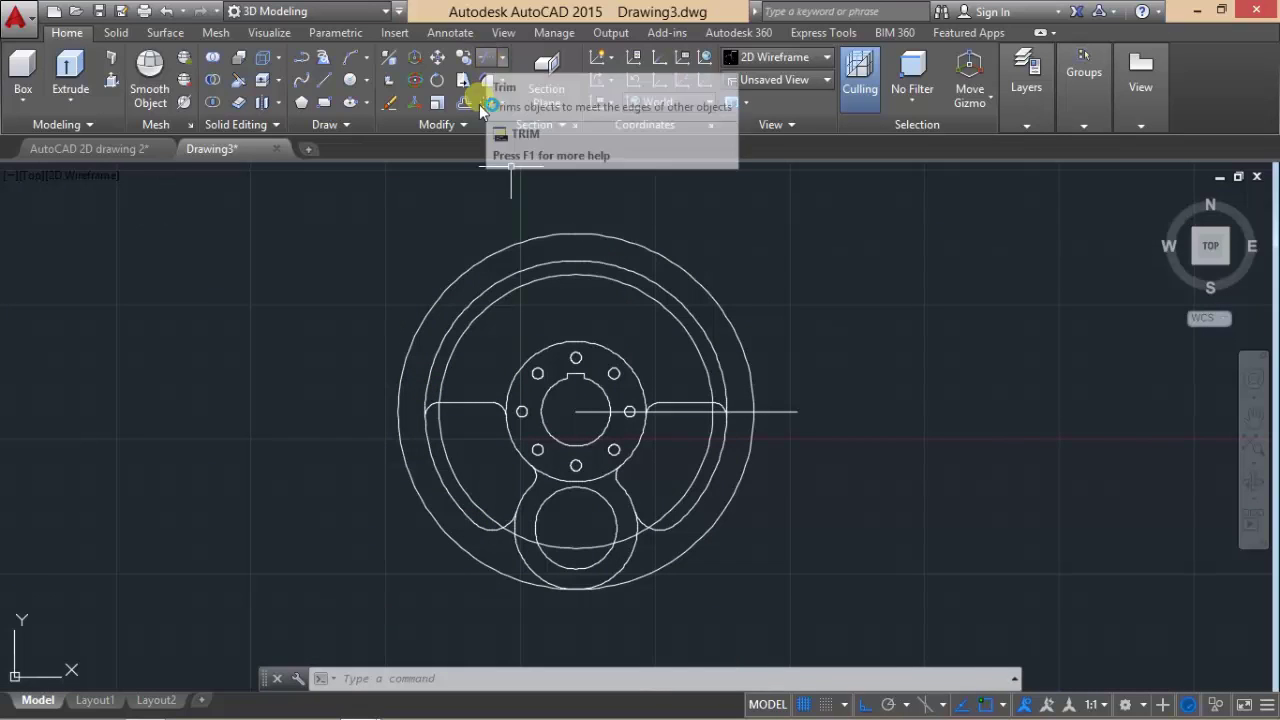
- Trim the top arc of the ring and another leftover arc segment
click(487, 62)
key(Return)
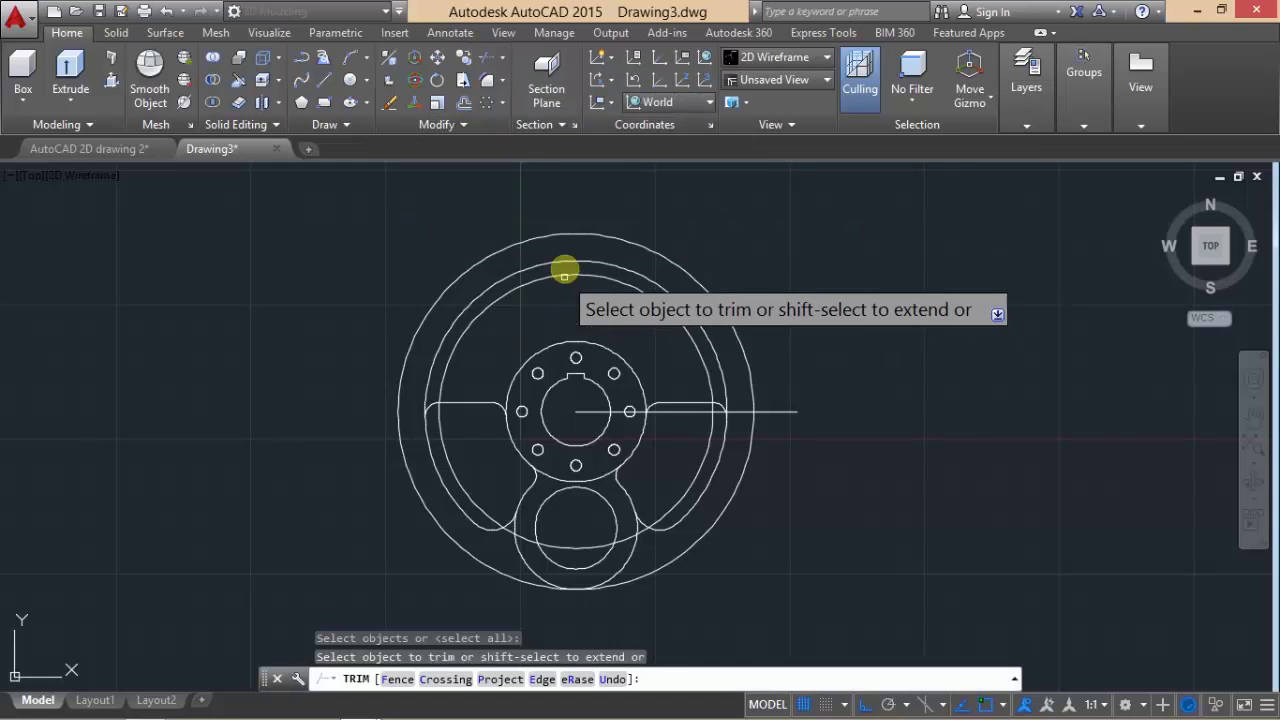
click(566, 262)
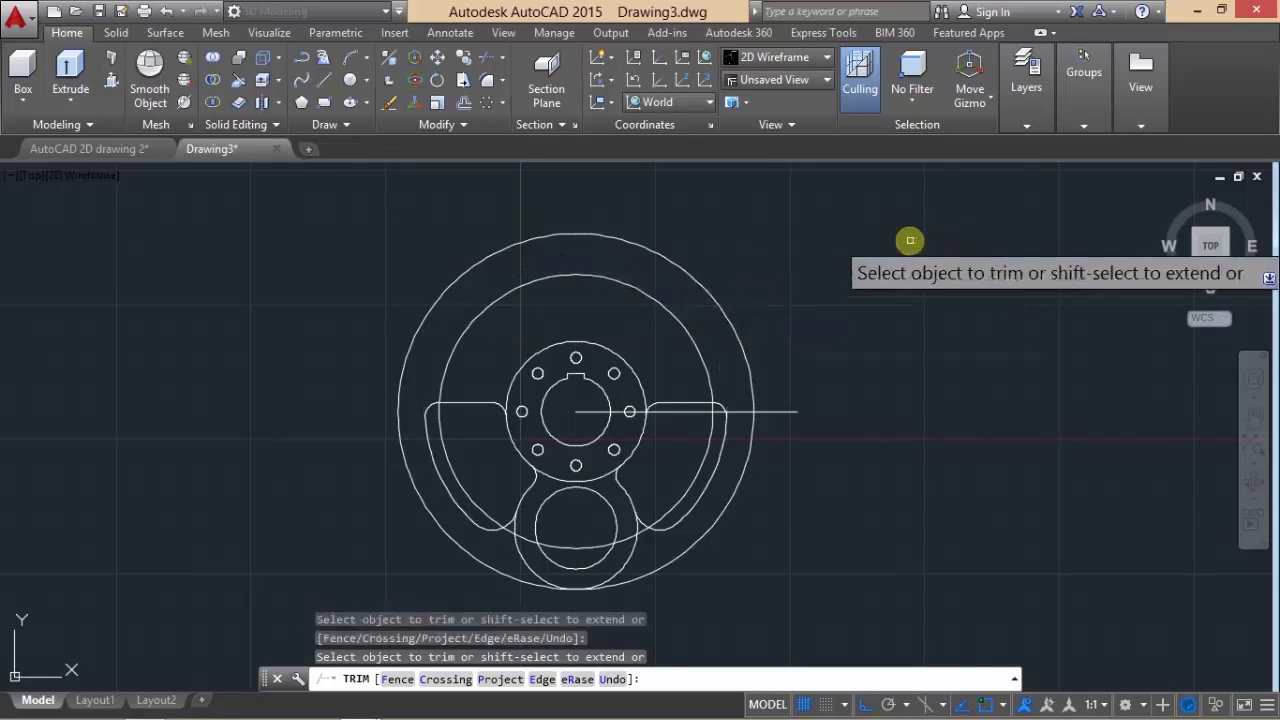
key(Escape)
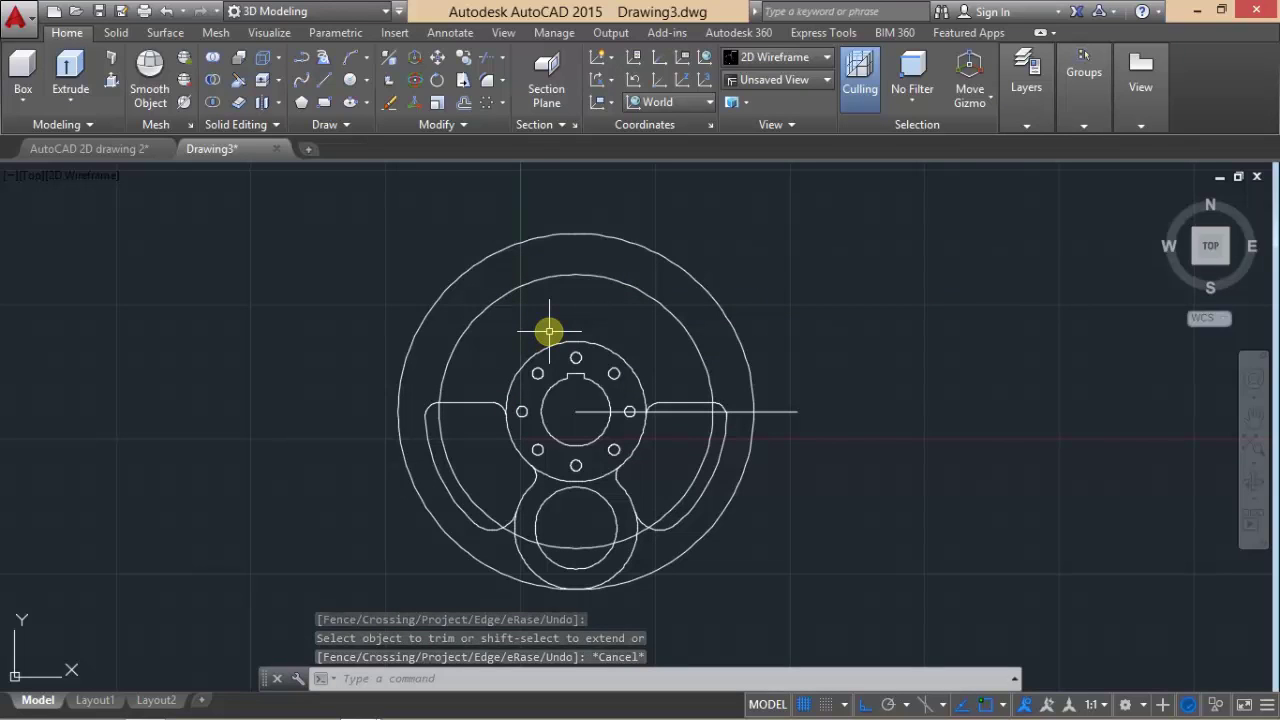
key(Return)
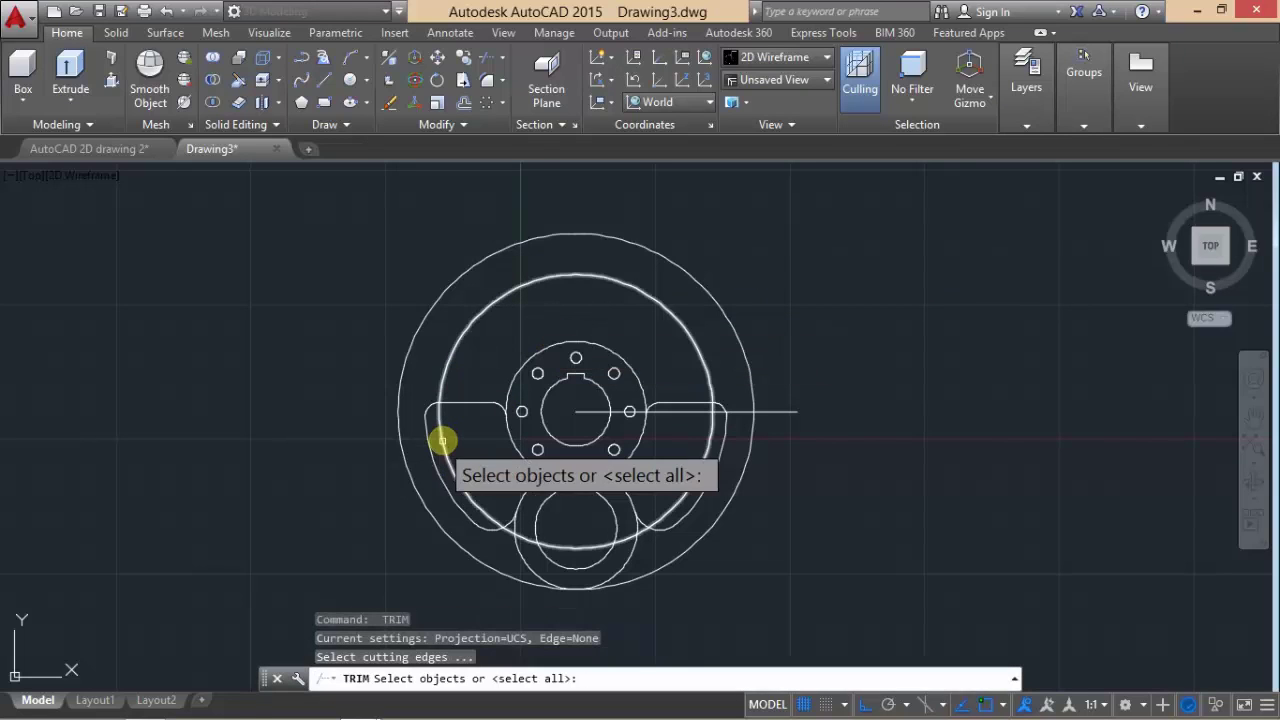
key(Return)
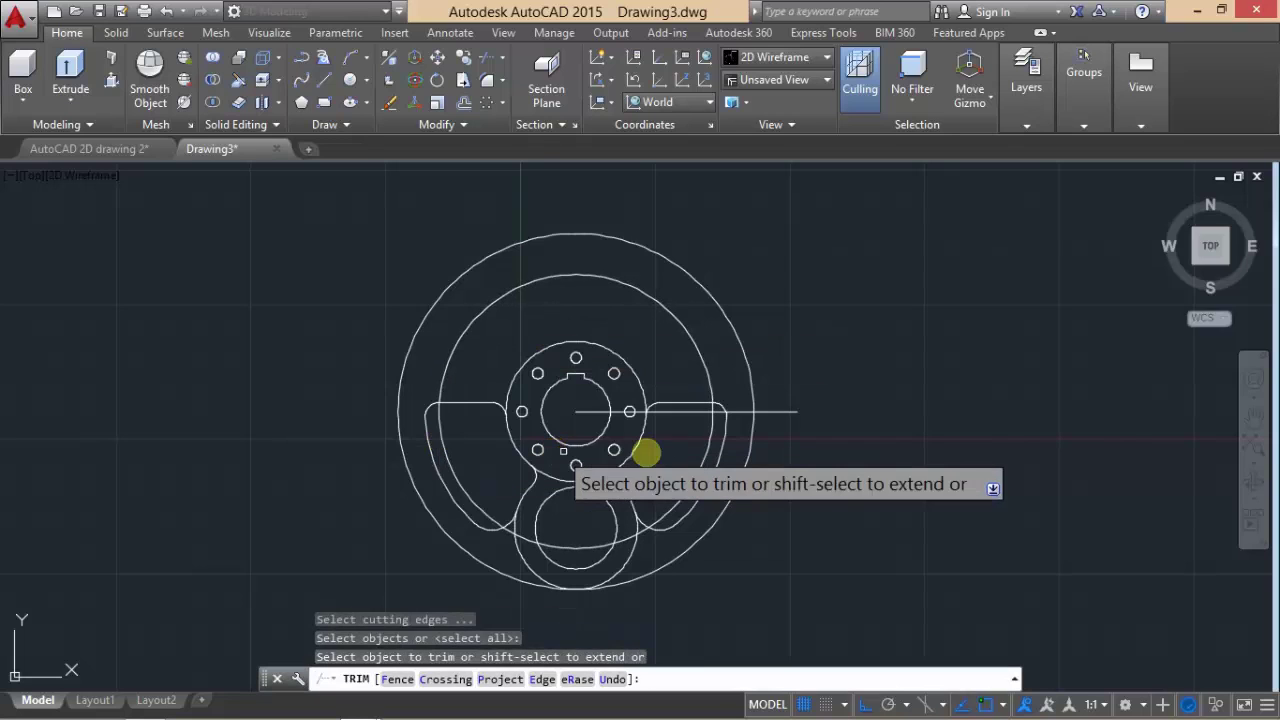
click(706, 449)
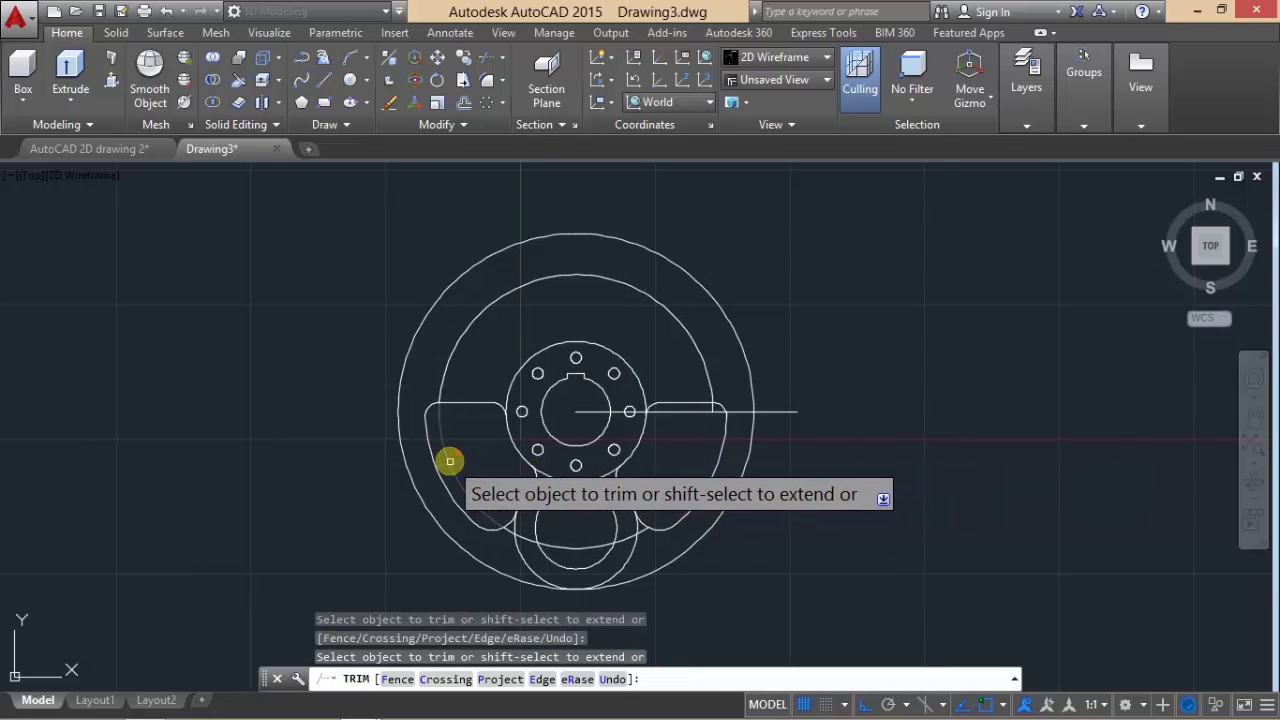
- Trim the arcs between the rim and the right lobe
scroll(700, 409, up, 4)
scroll(700, 409, up, 4)
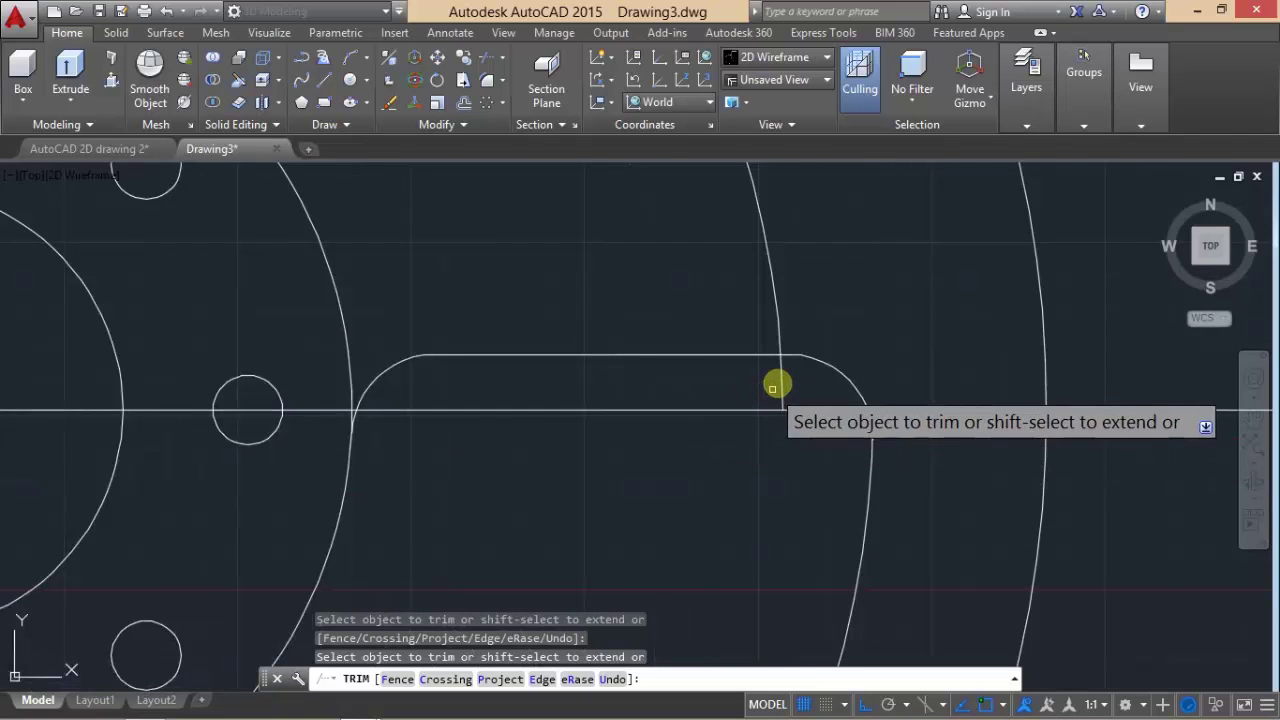
scroll(763, 375, down, 3)
scroll(758, 376, down, 4)
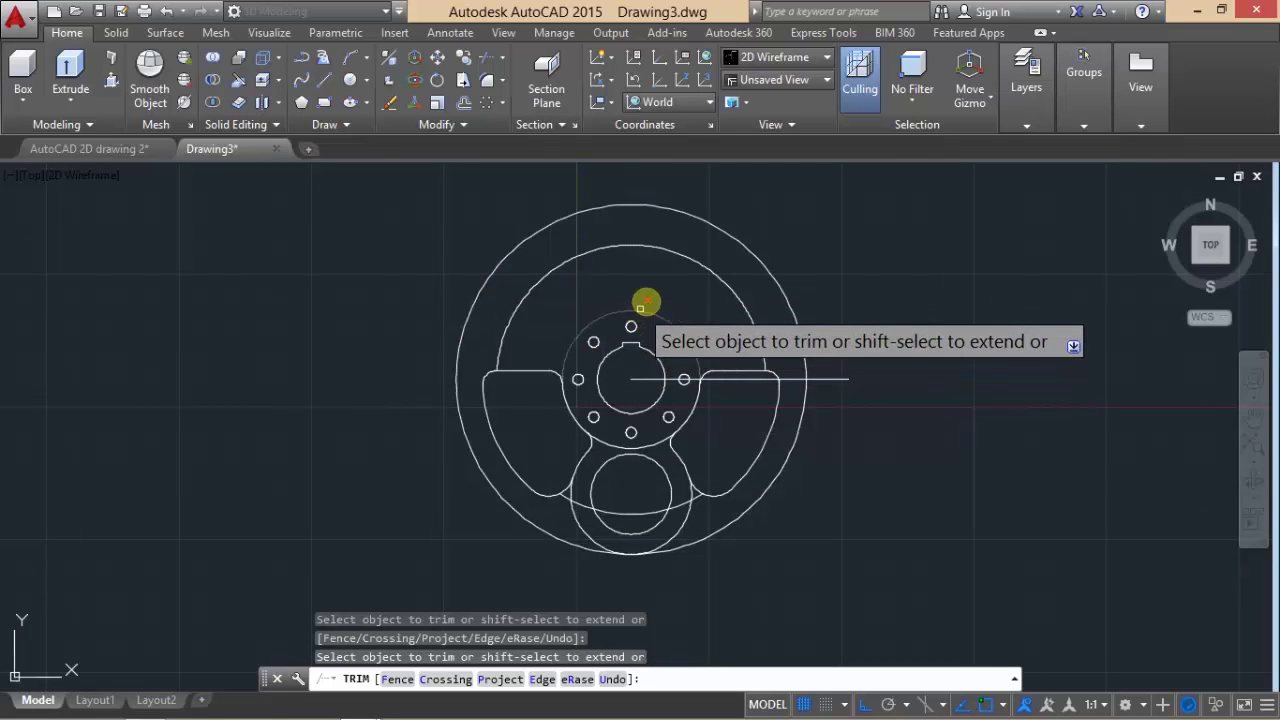
scroll(567, 507, up, 2)
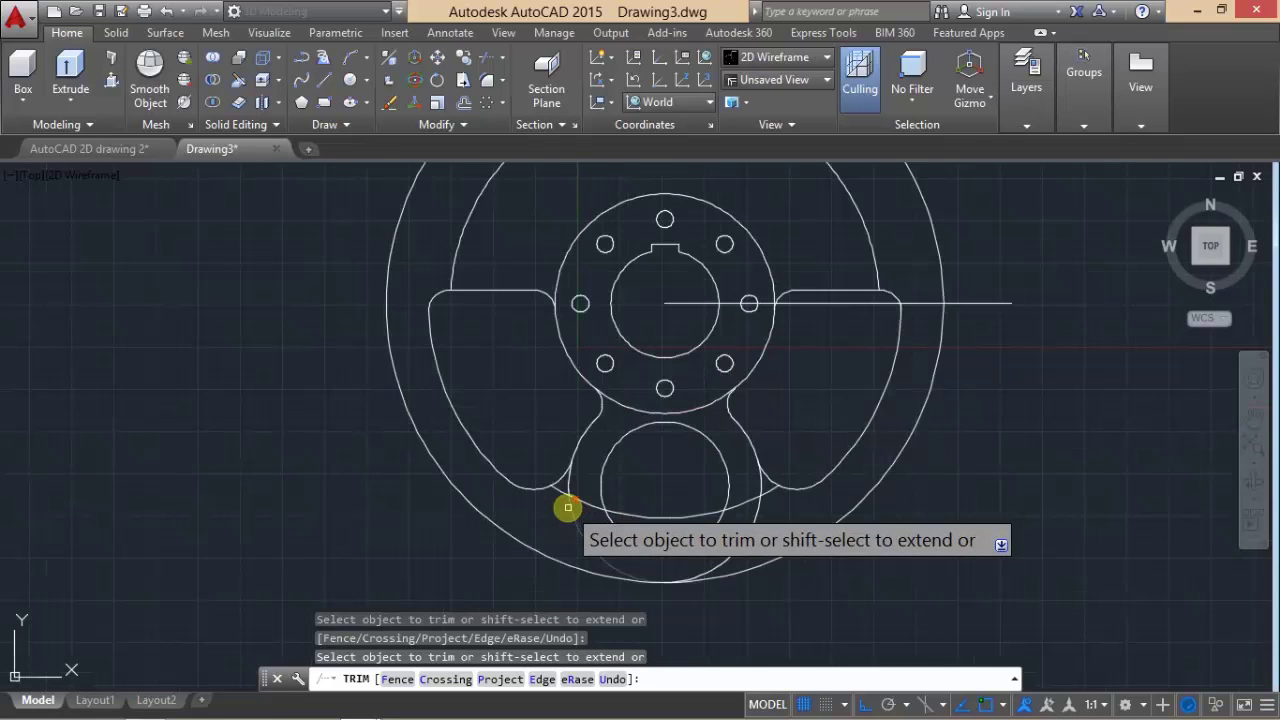
scroll(566, 495, up, 2)
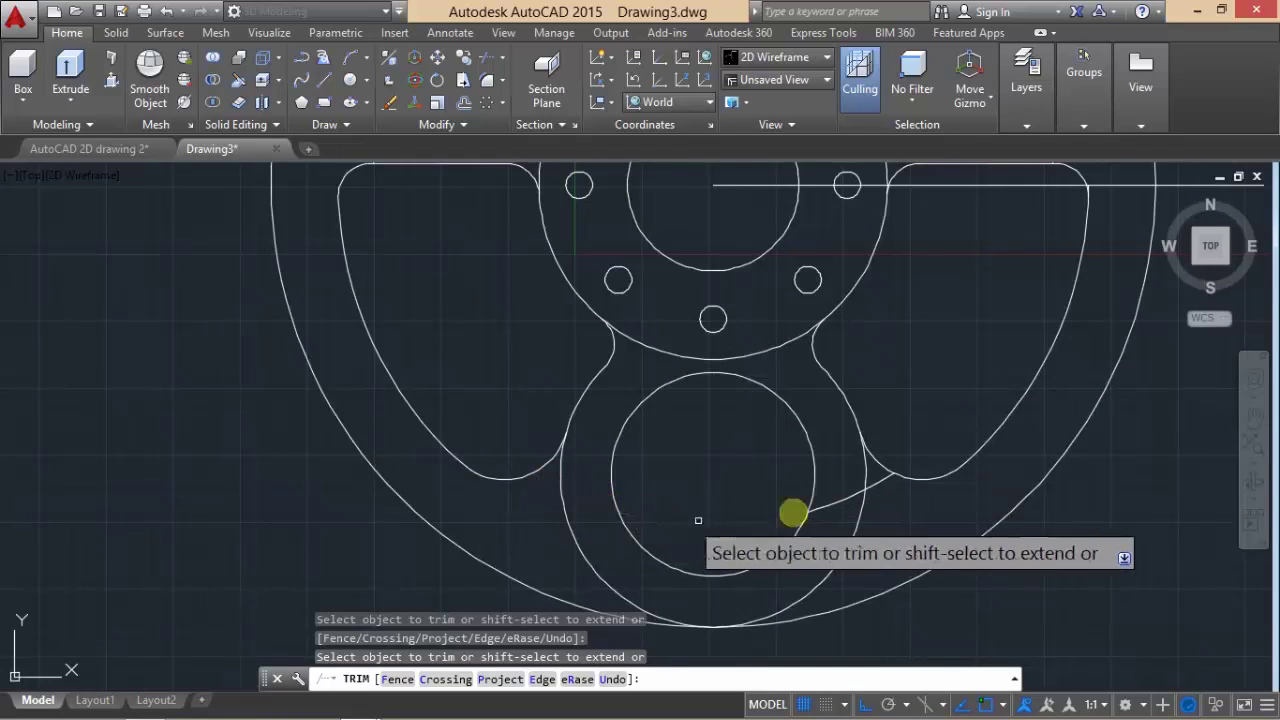
click(843, 503)
click(870, 488)
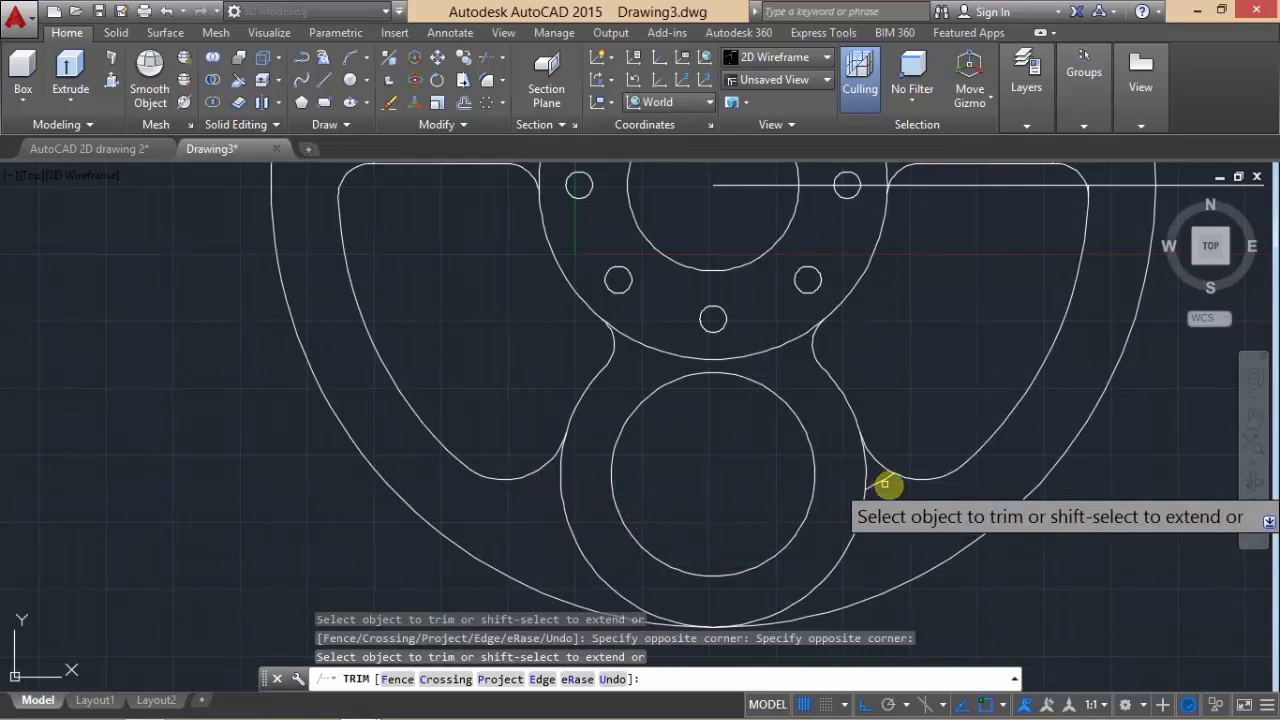
click(882, 483)
click(879, 482)
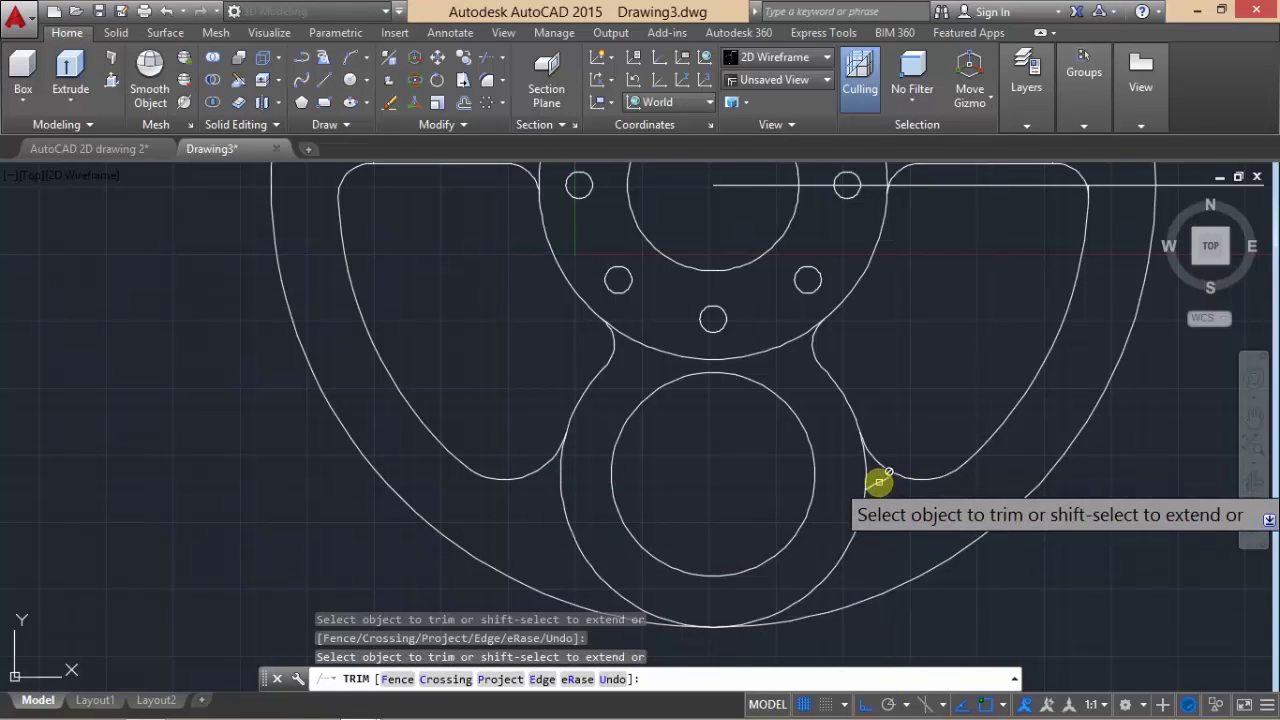
- Delete the leftover small arc near the lobe, then compare with the reference drawing
key(Escape)
click(879, 483)
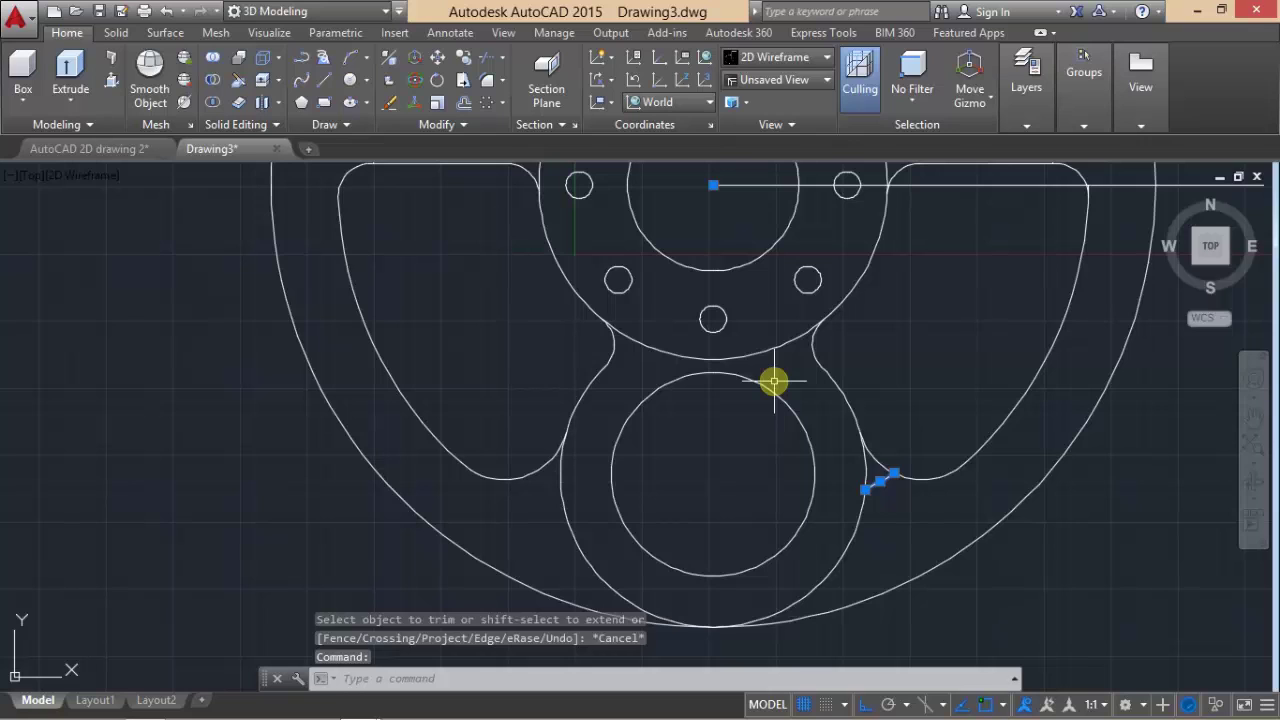
key(Delete)
scroll(737, 323, down, 4)
middle_drag(731, 309, 691, 434)
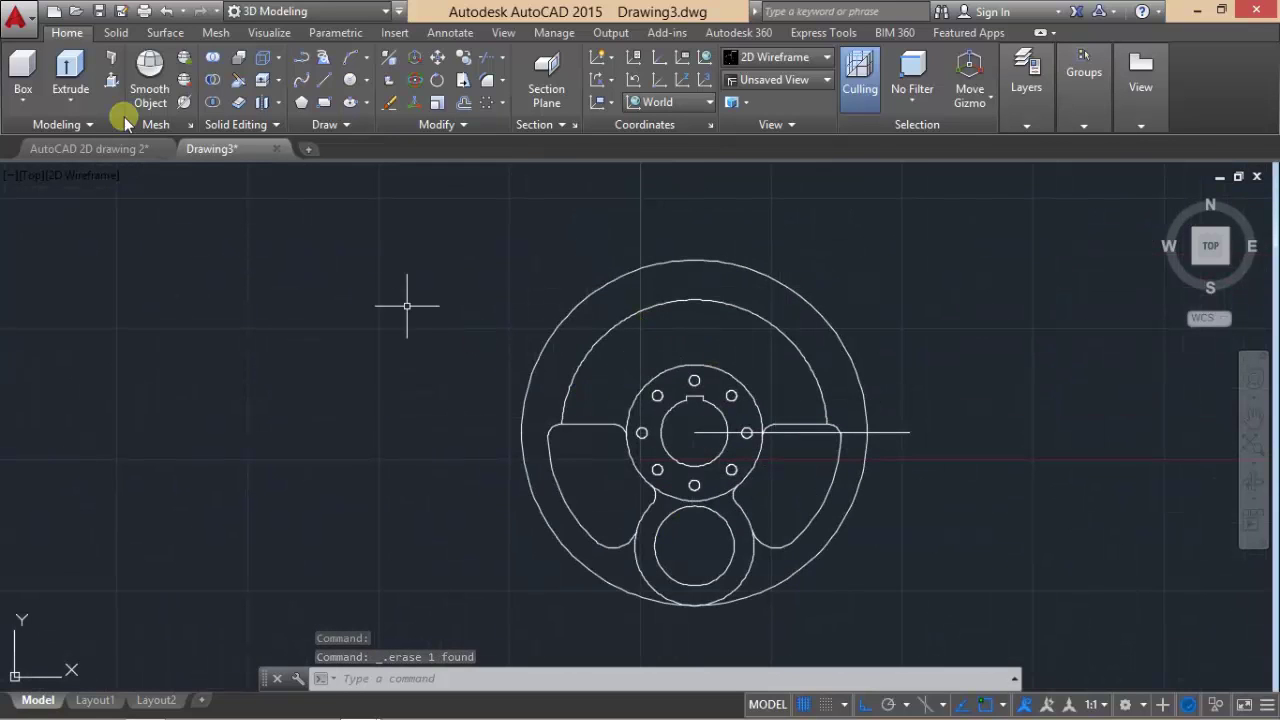
click(104, 150)
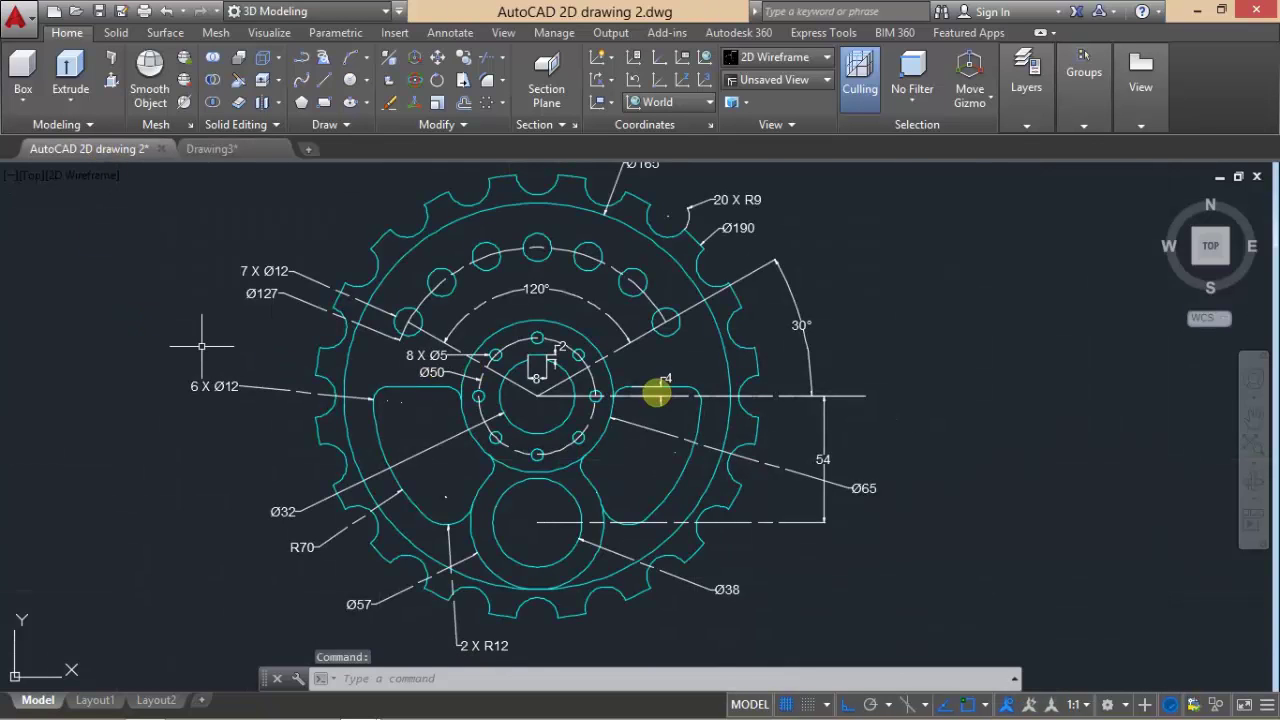
scroll(625, 345, up, 4)
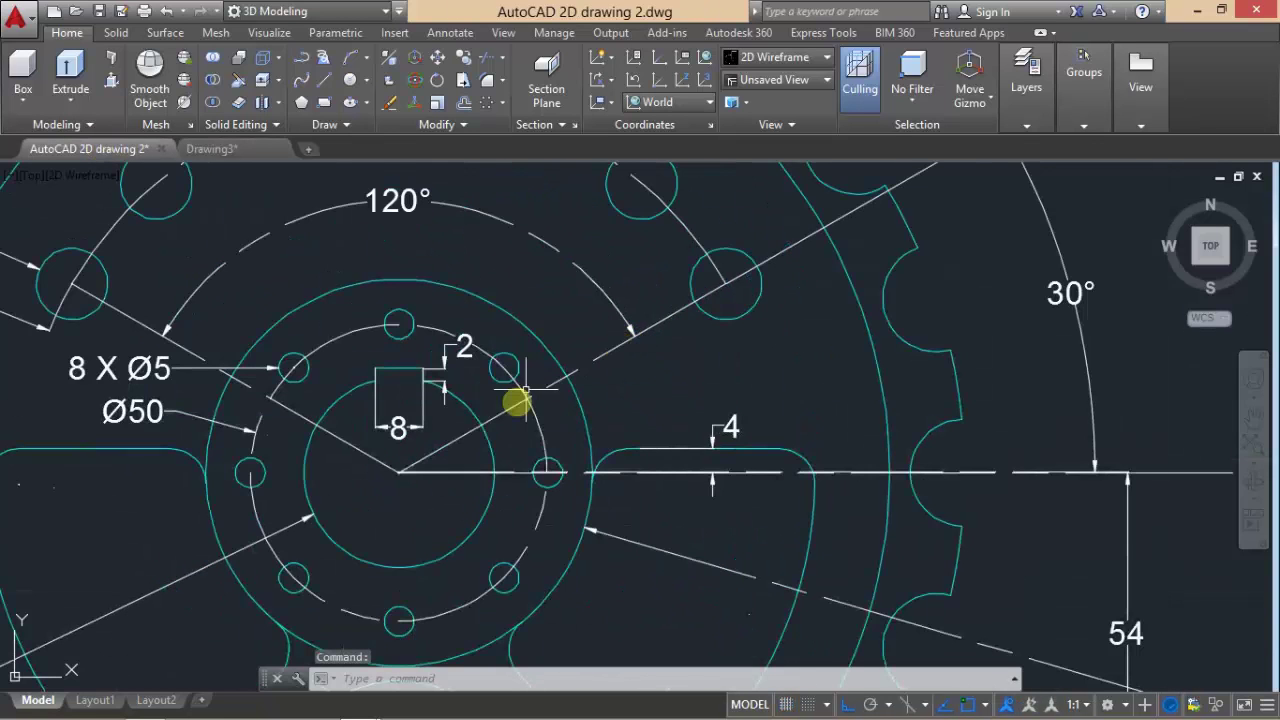
scroll(495, 445, down, 2)
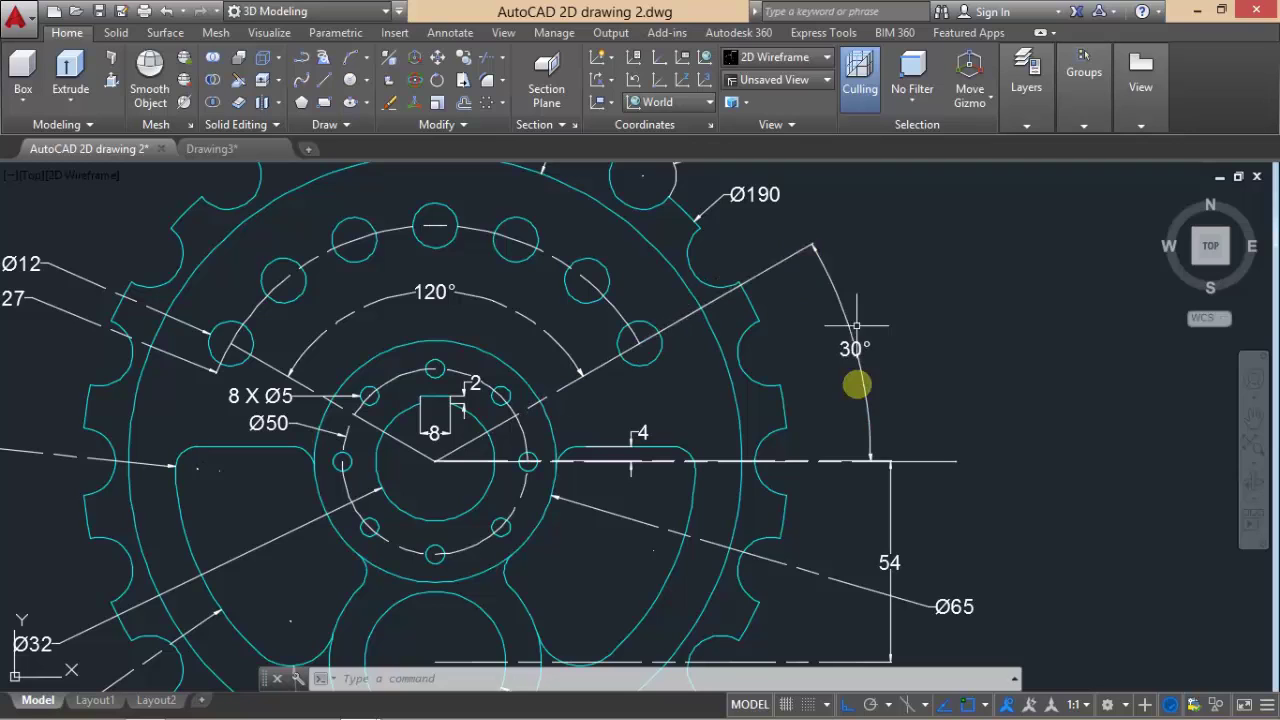
click(240, 150)
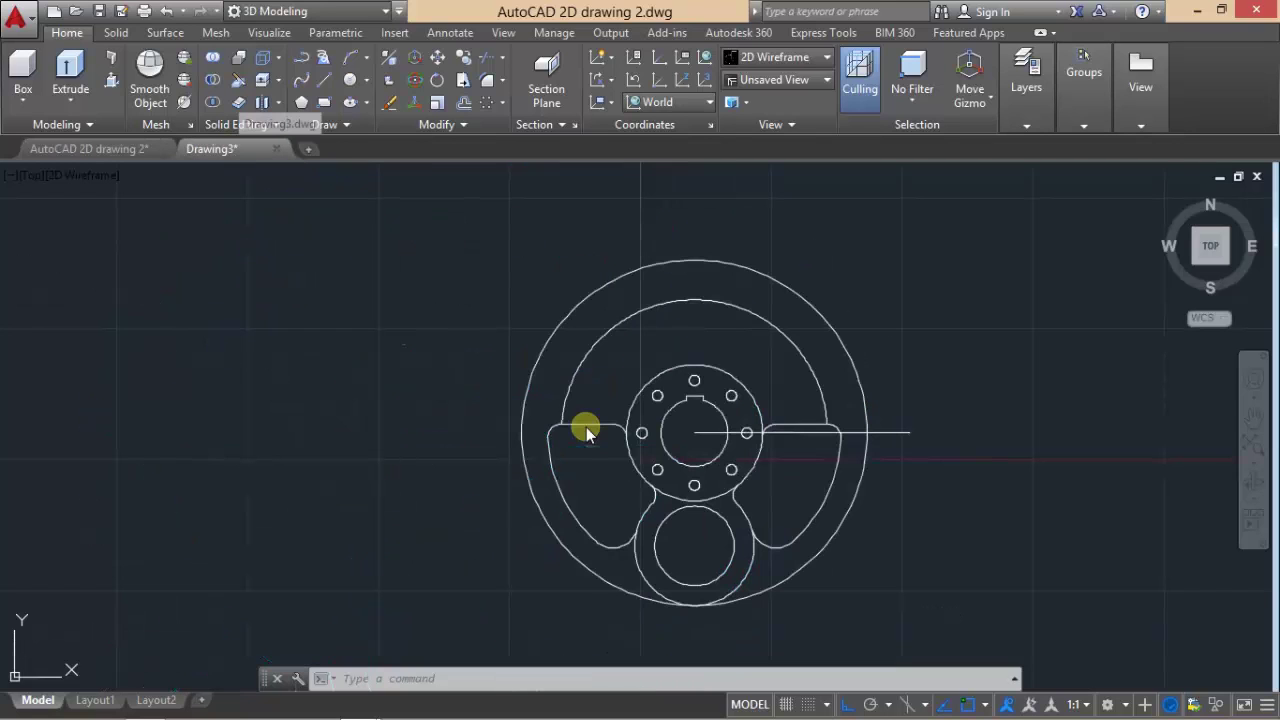
- With Ortho off, draw a 30° line from the hub centre past the rim
scroll(713, 445, up, 2)
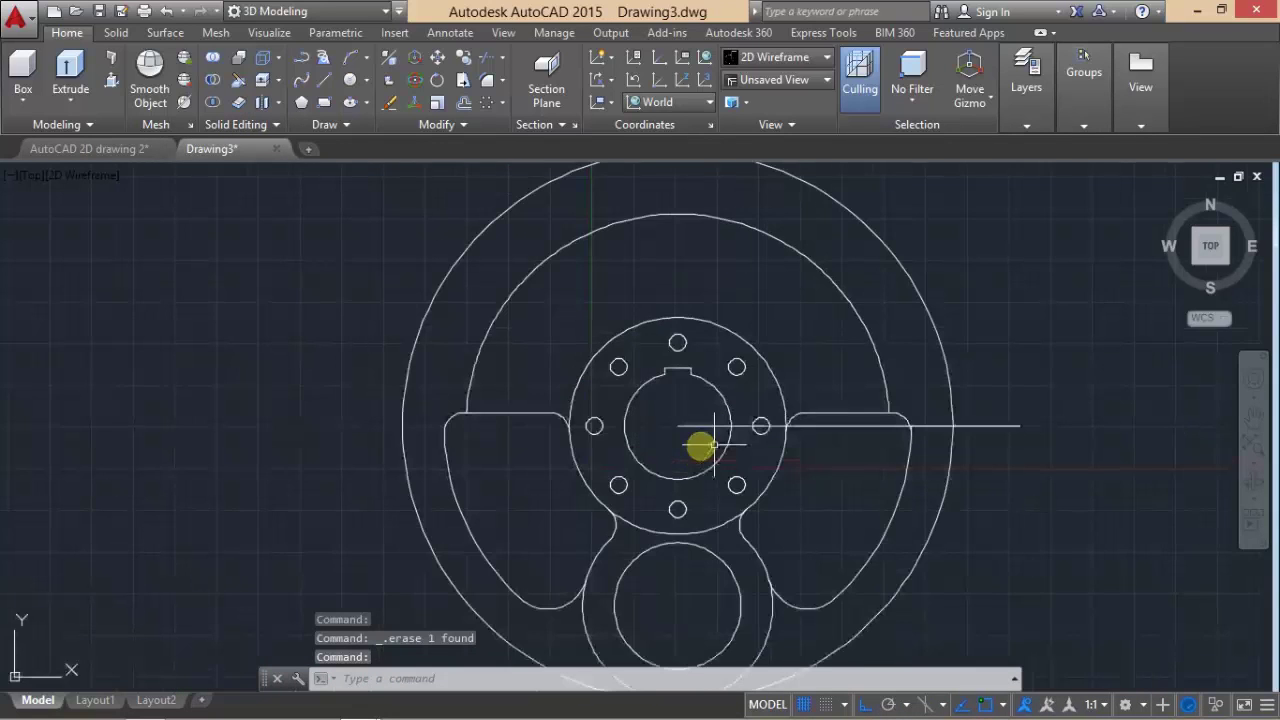
middle_drag(700, 443, 481, 374)
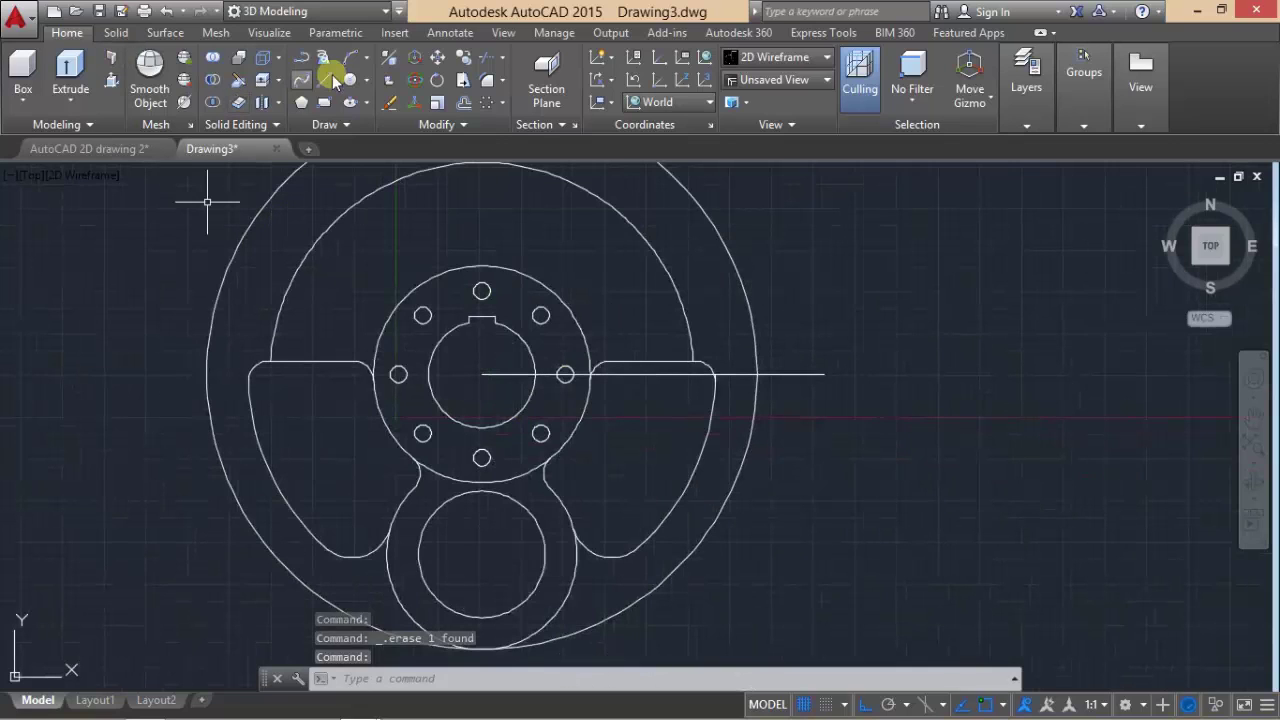
click(323, 80)
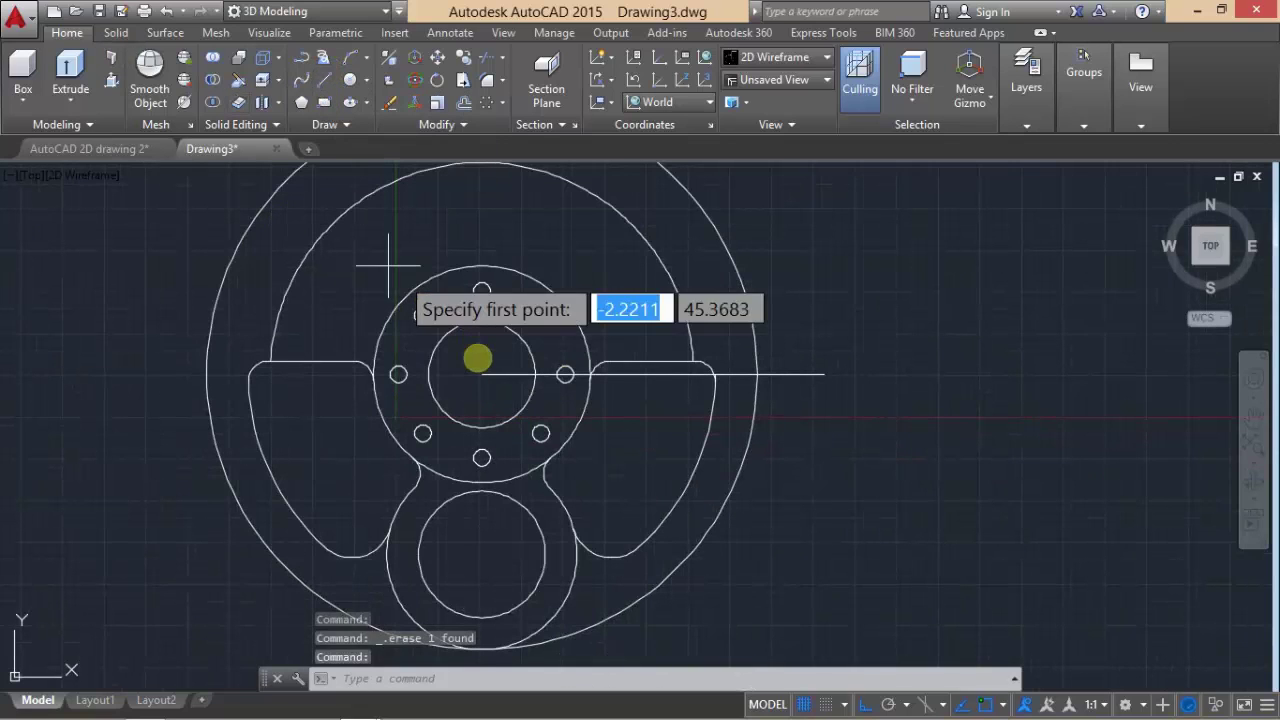
click(481, 374)
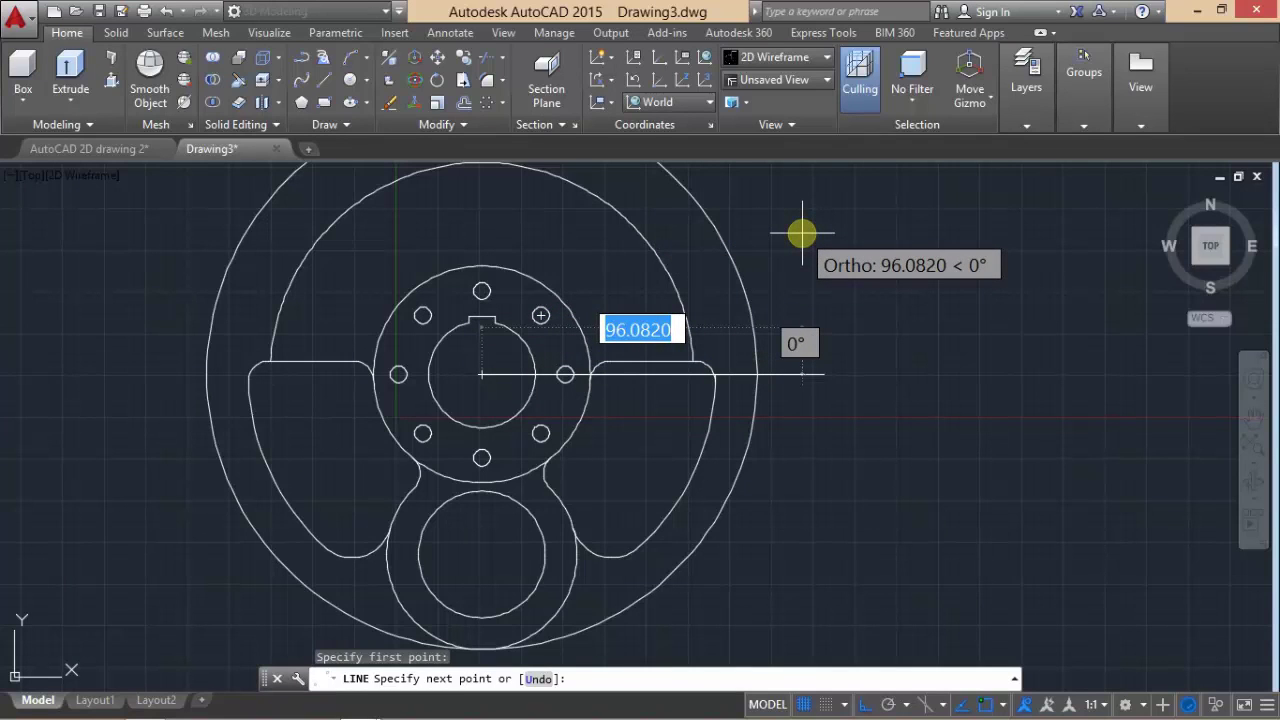
key(F8)
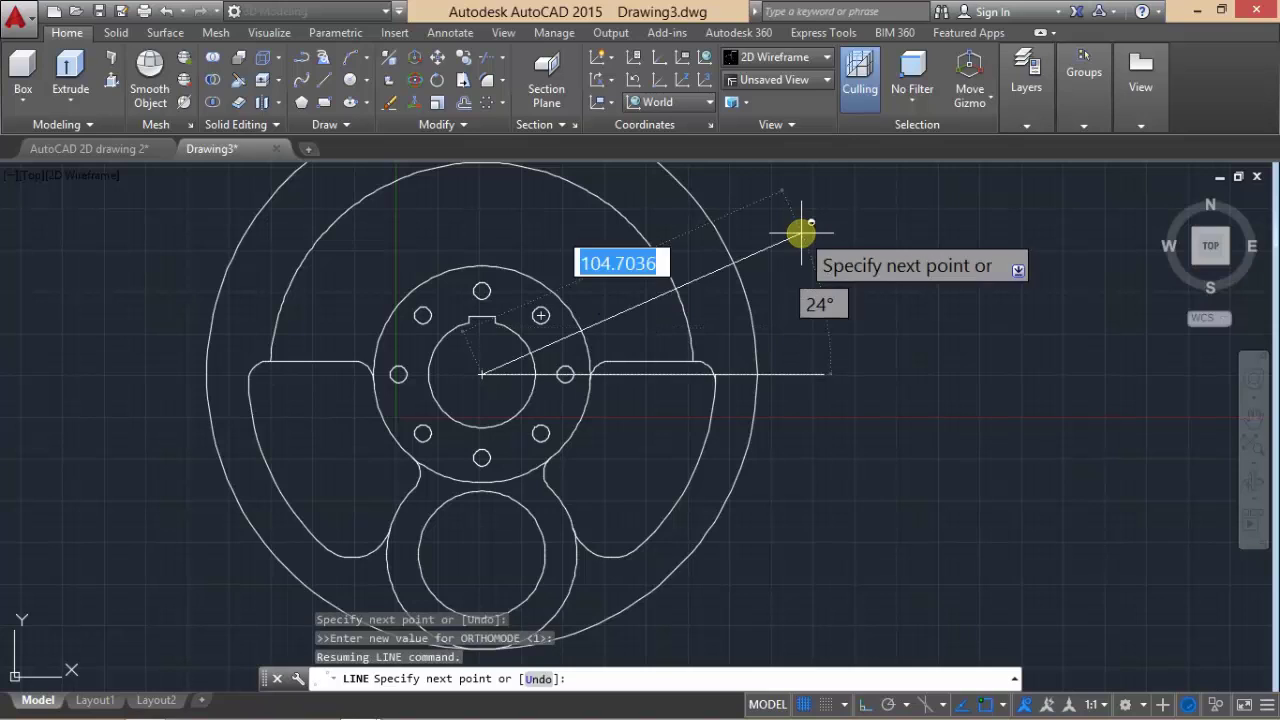
text(<30)
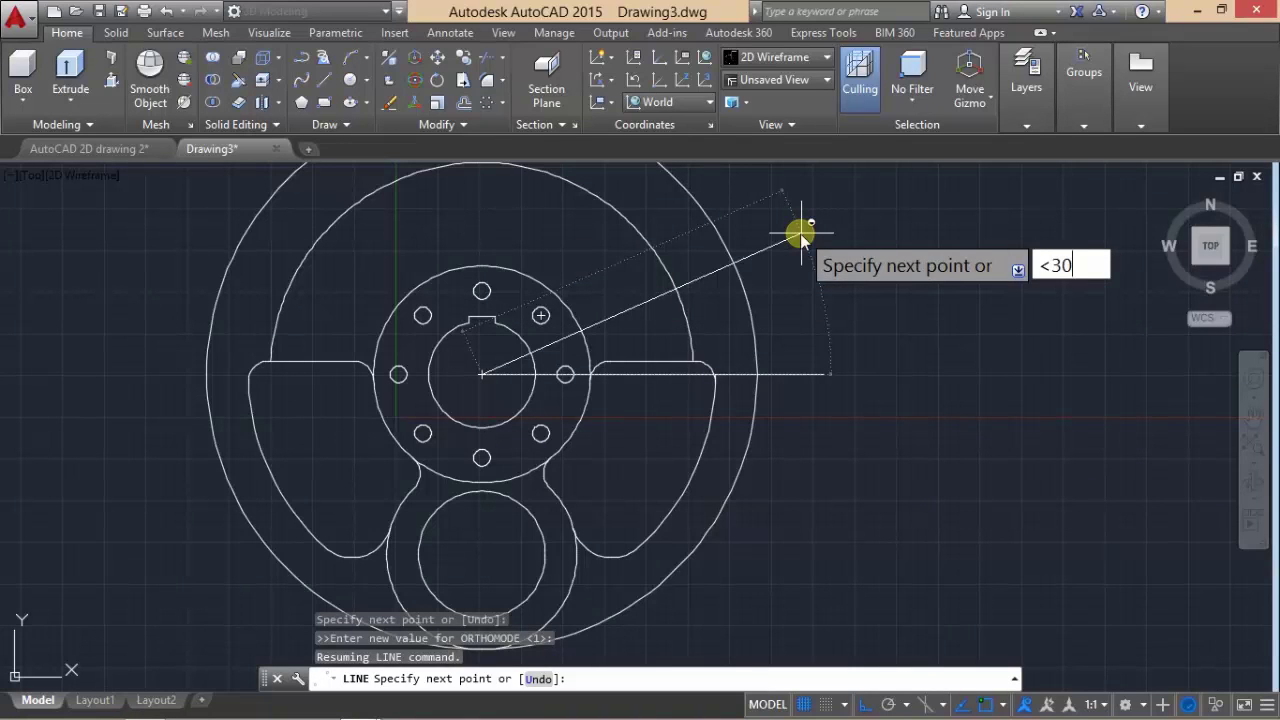
key(Return)
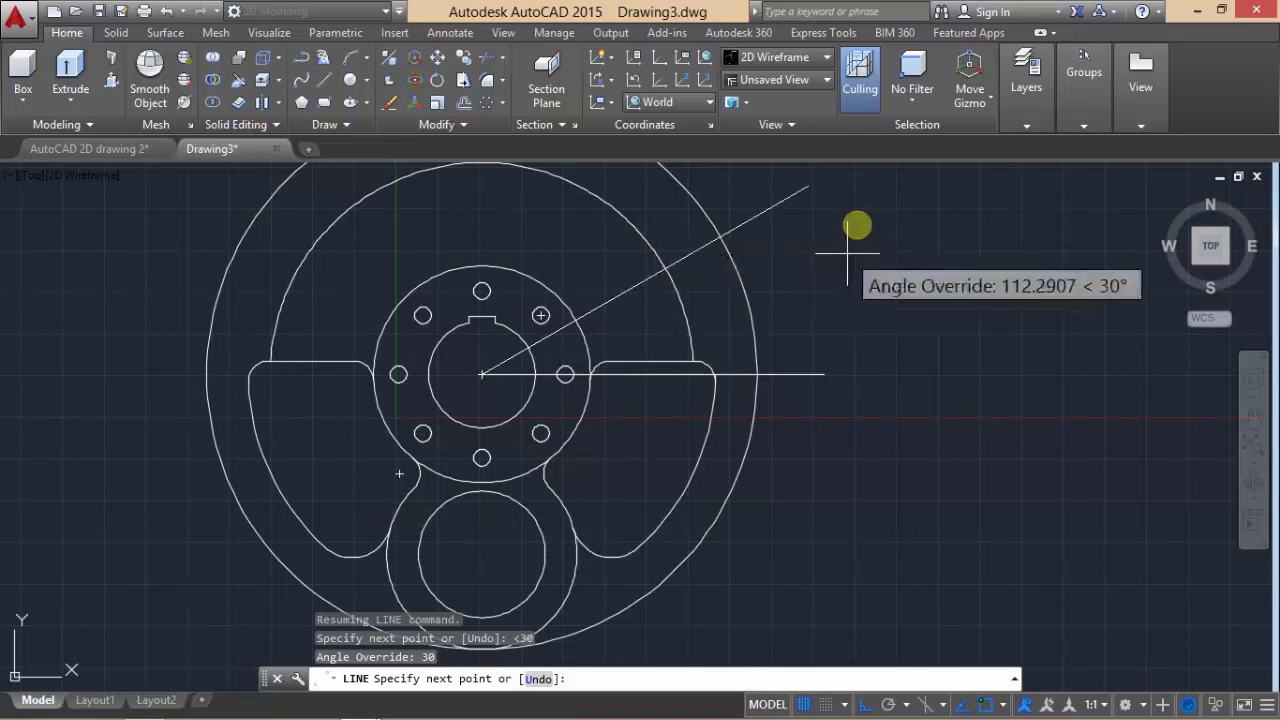
click(783, 212)
key(Return)
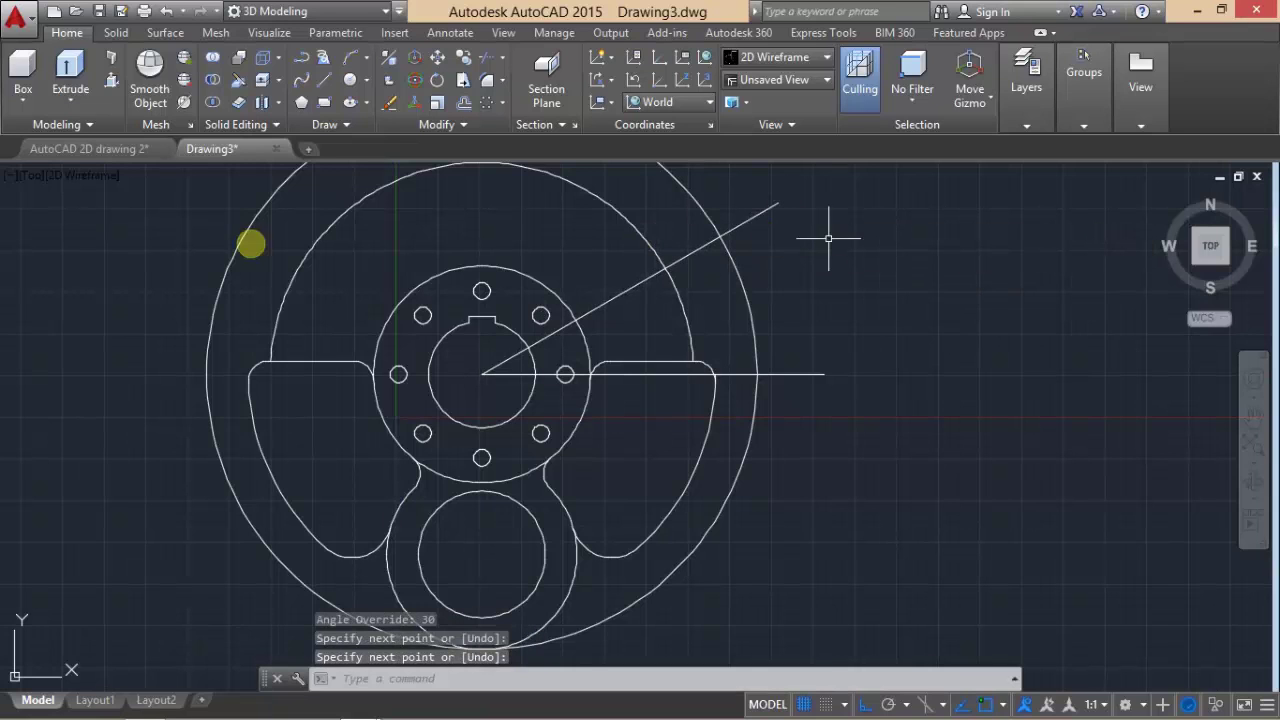
click(82, 148)
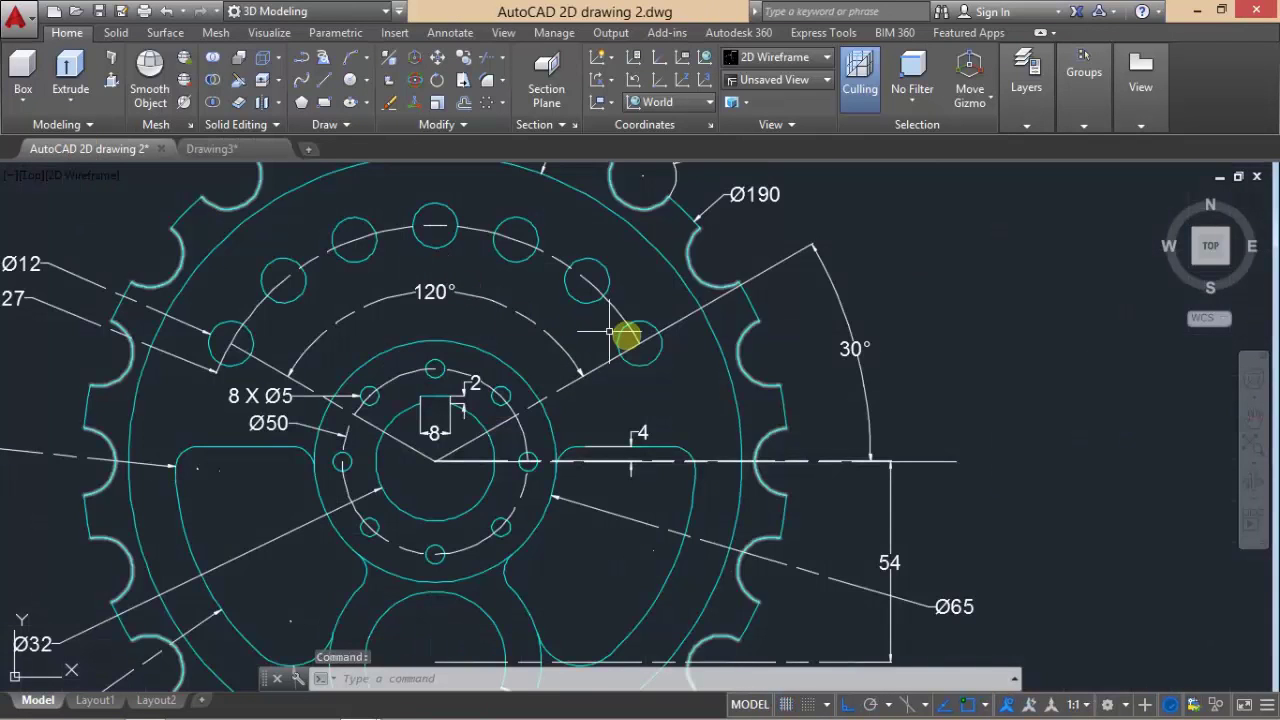
- Pan the reference sprocket to read the 7 × Ø12 callout, then return to Drawing3
middle_drag(375, 318, 503, 322)
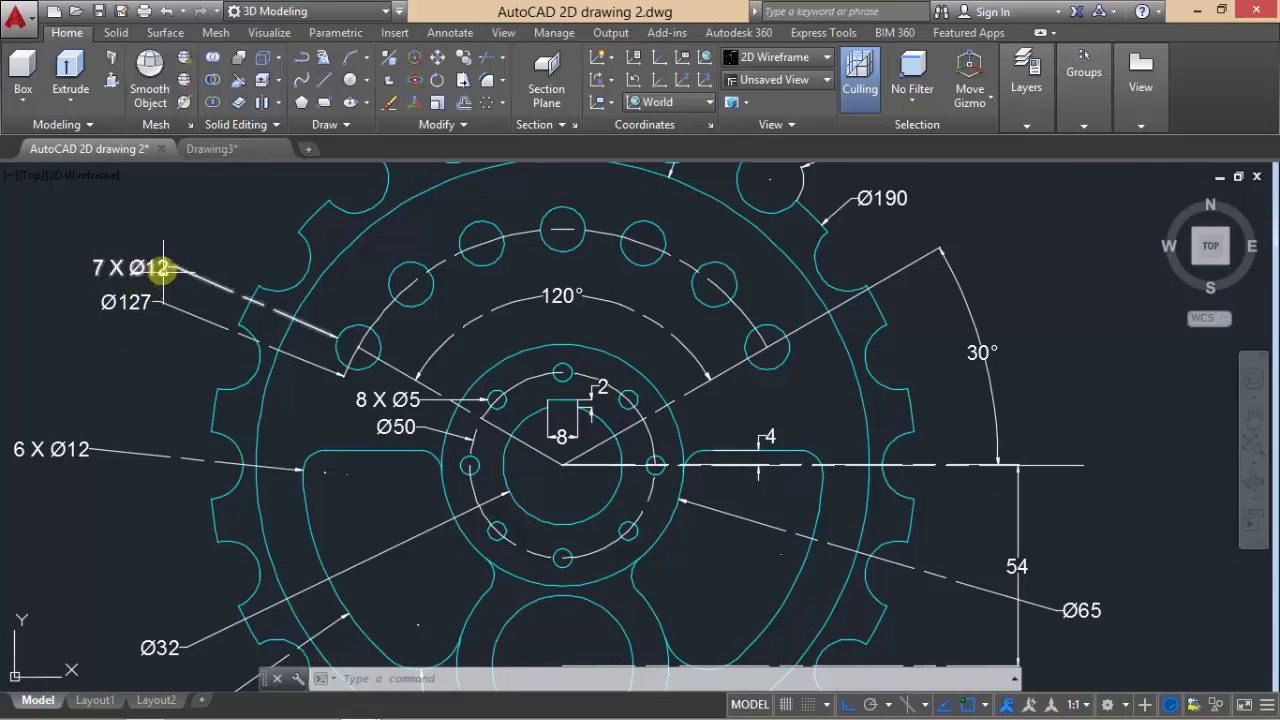
click(236, 150)
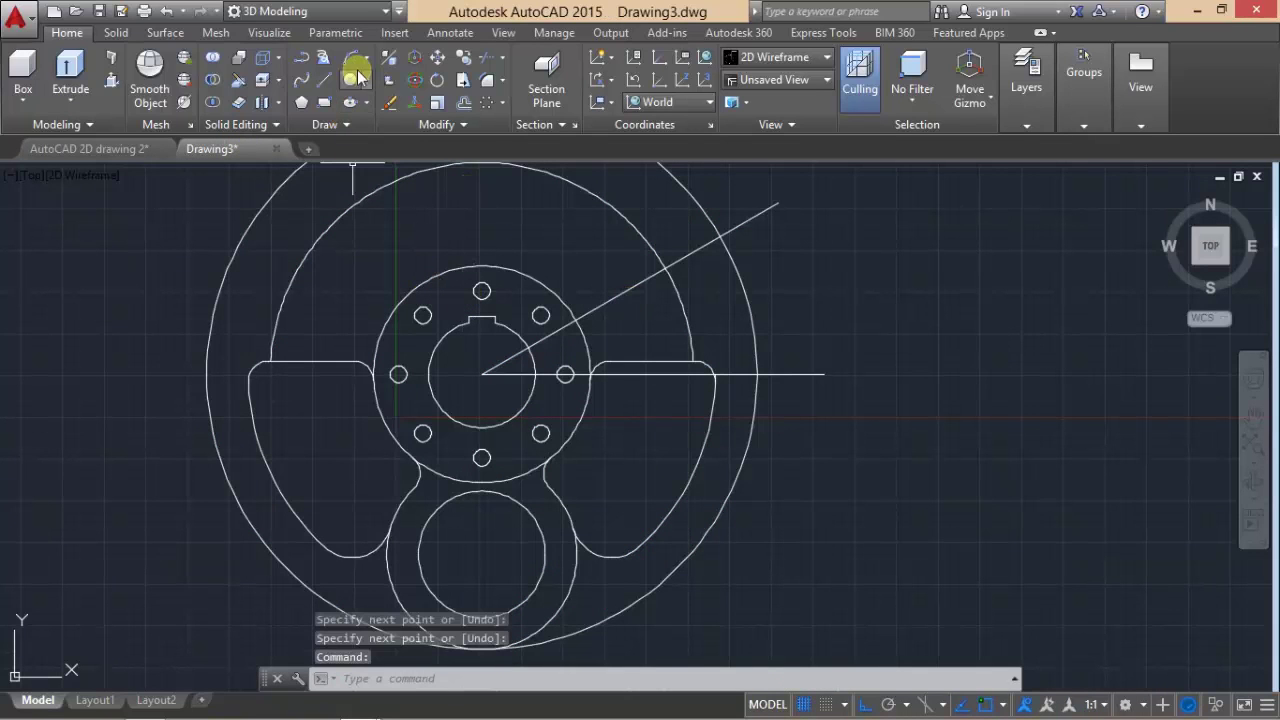
- Draw a Ø12 circle centred where the 30° line crosses the Ø127 circle
click(360, 86)
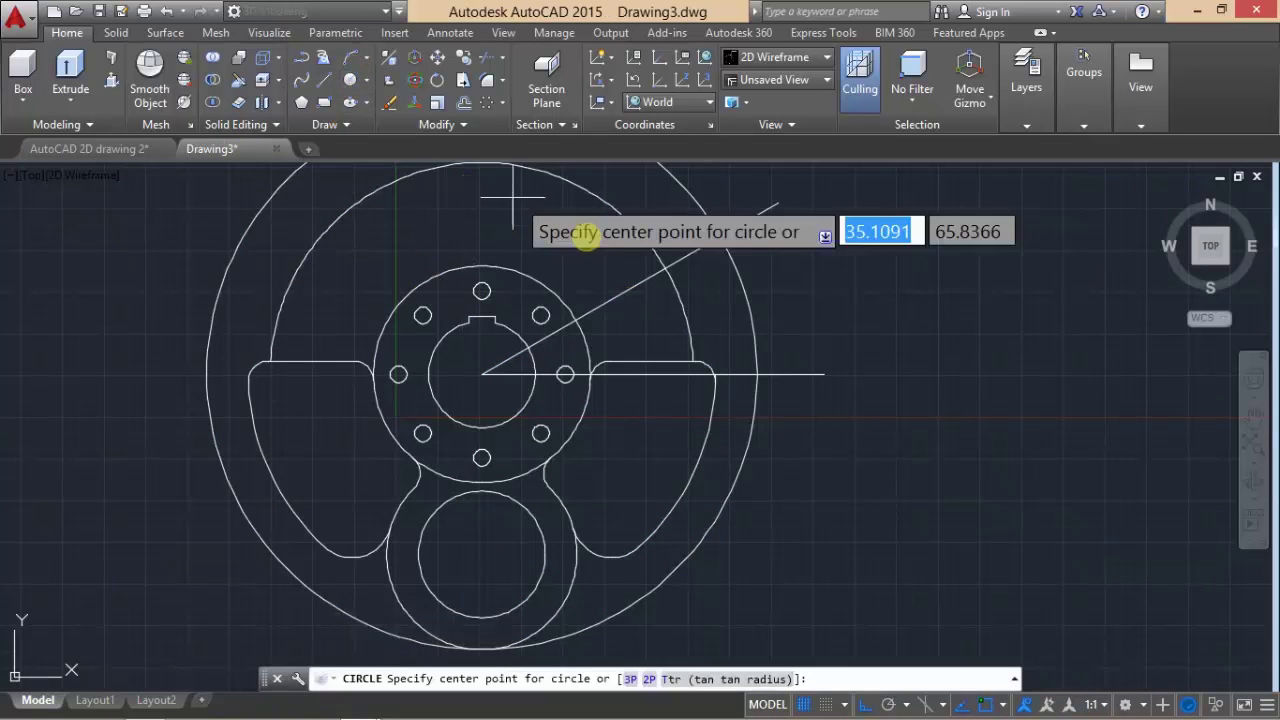
click(663, 268)
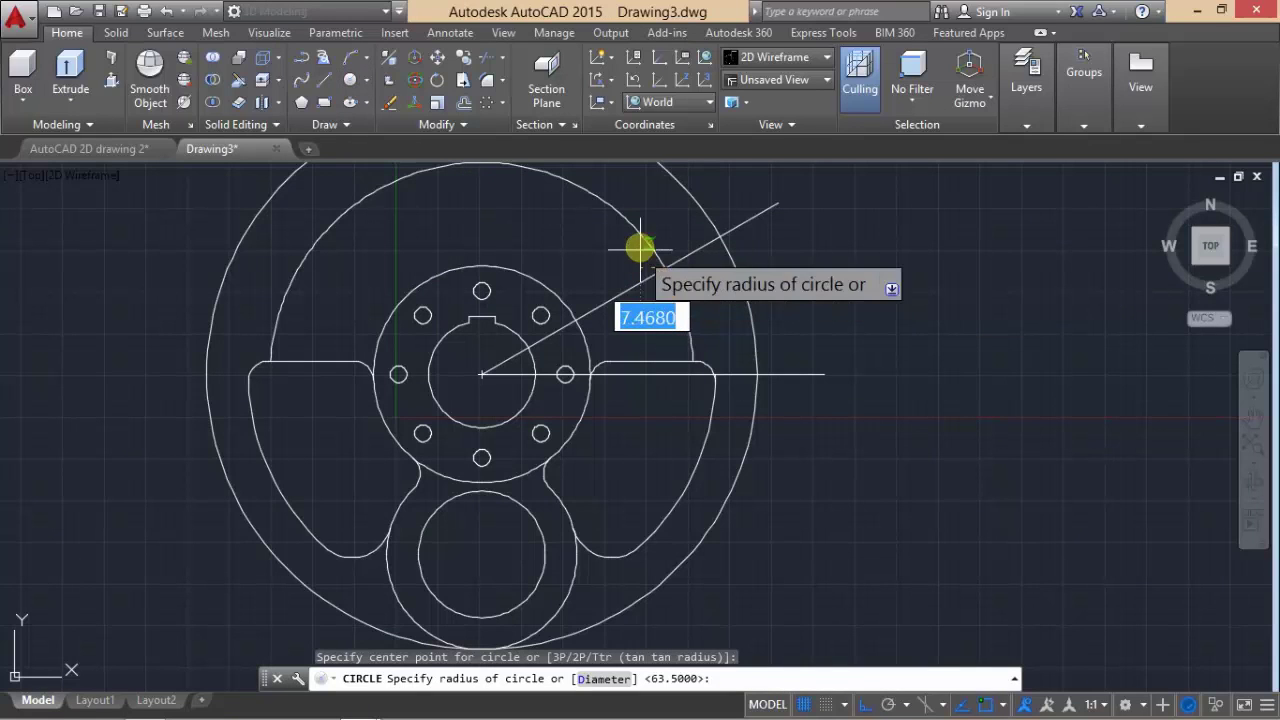
text(d)
key(Return)
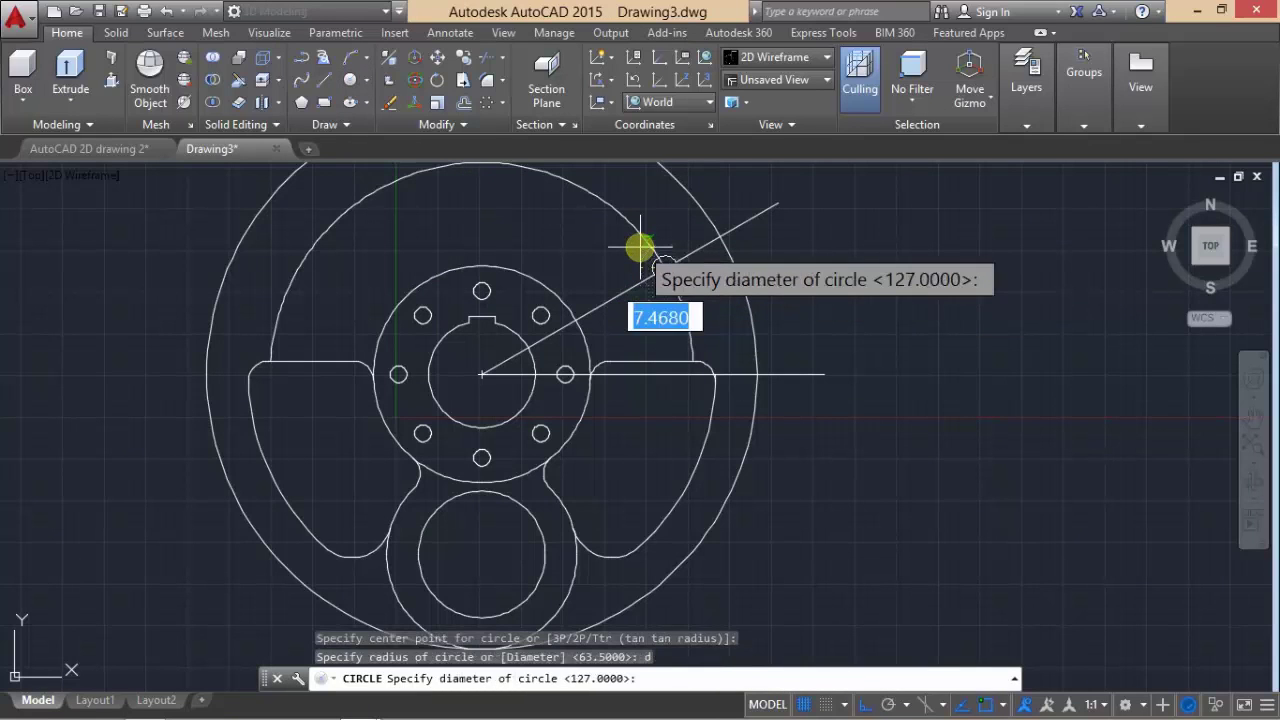
text(12)
key(Return)
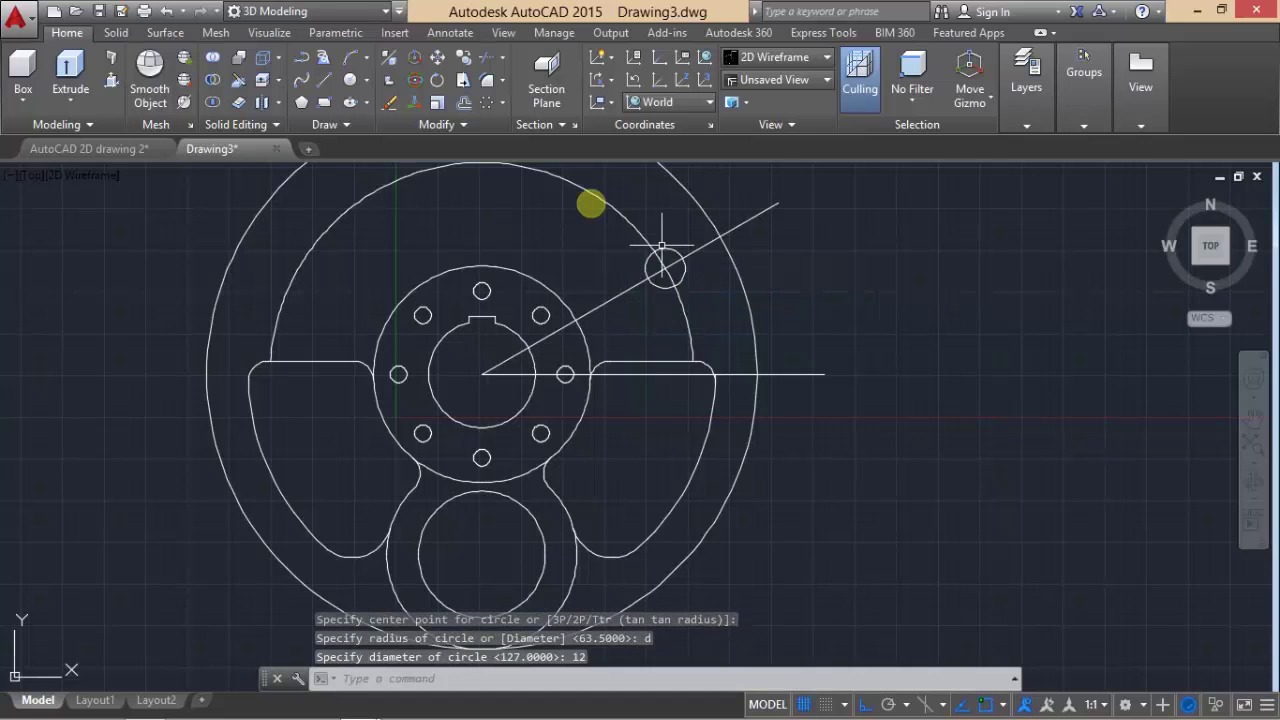
middle_drag(536, 263, 630, 407)
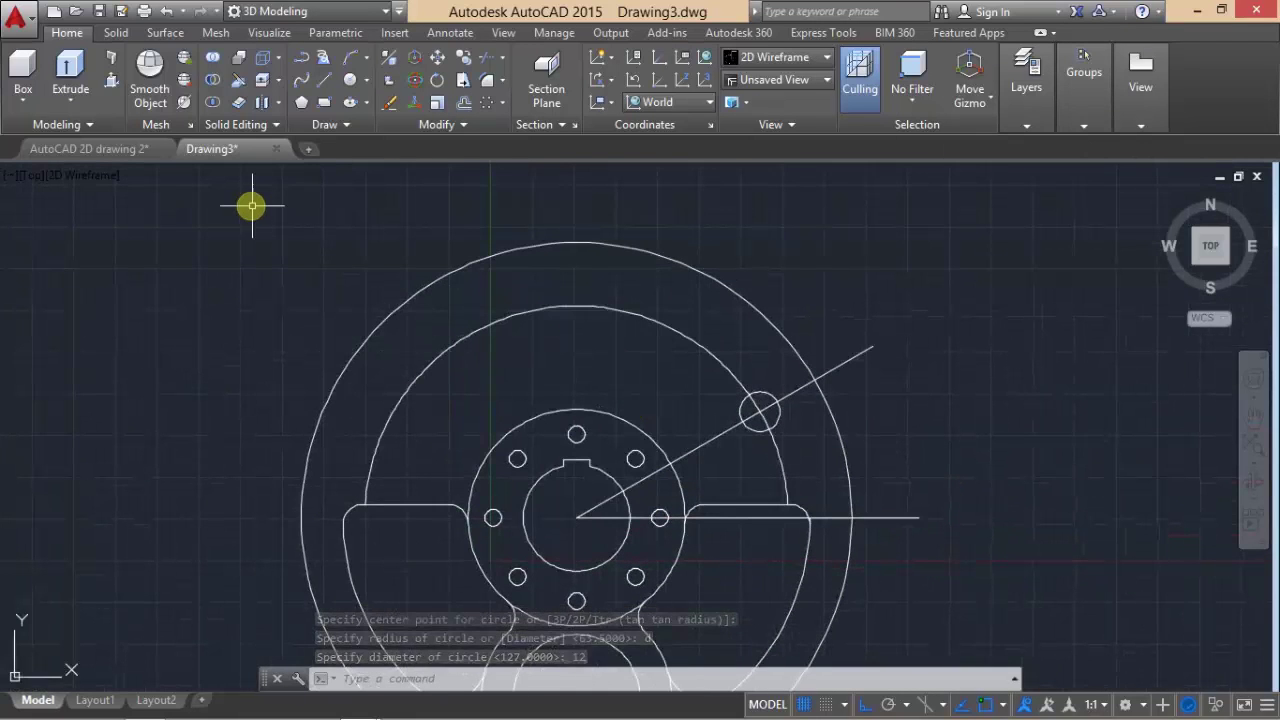
- Start a polar array of the Ø12 circle about the plate centre, then check the AutoCAD 2D drawing 2 reference
click(483, 104)
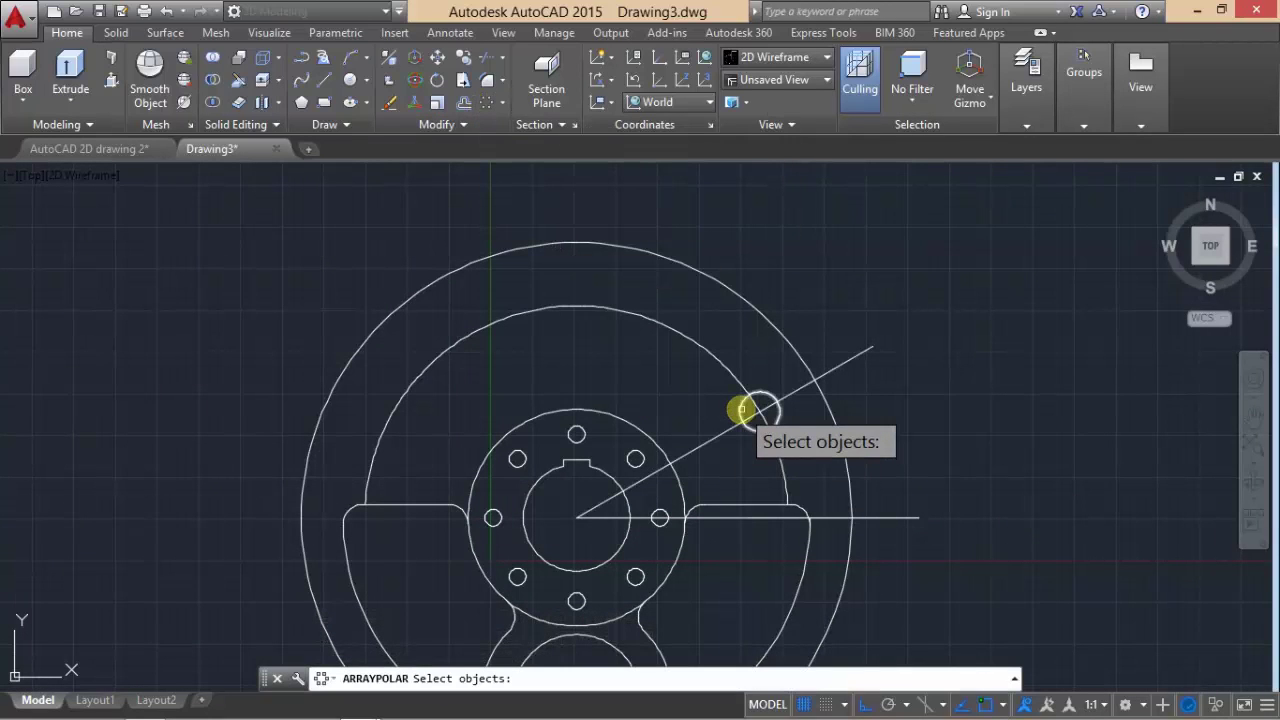
click(741, 410)
key(Return)
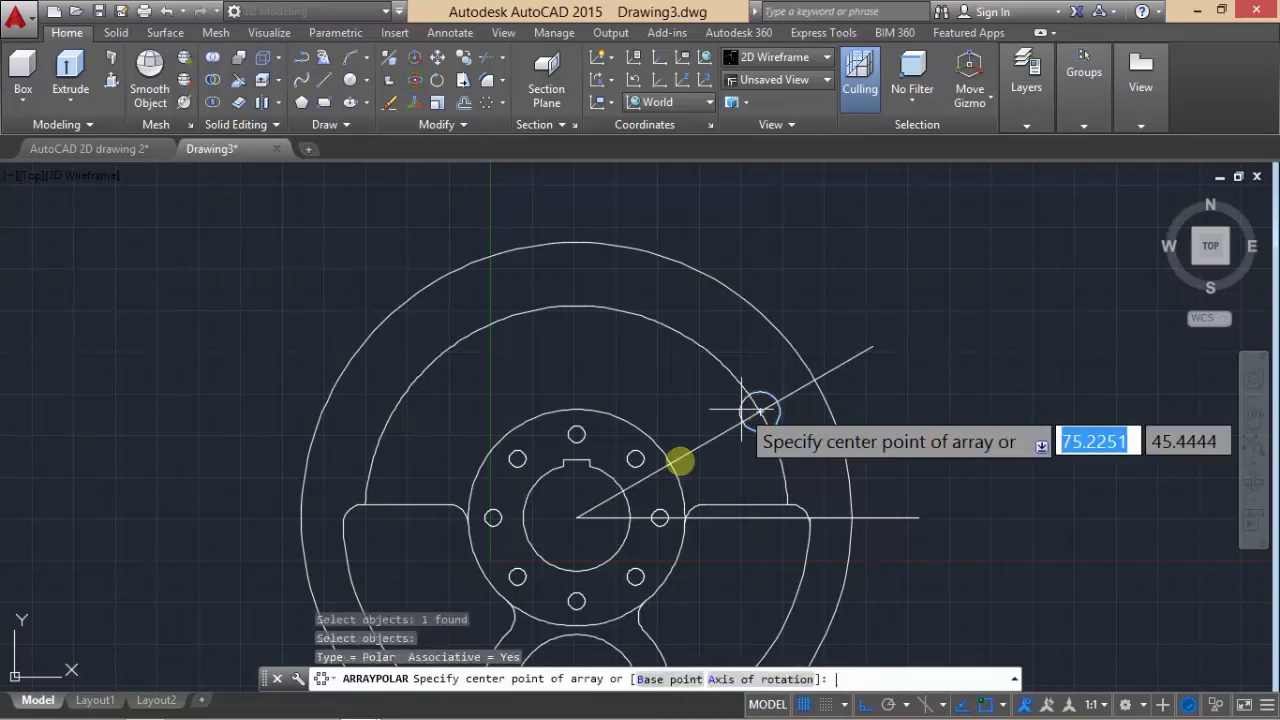
click(576, 517)
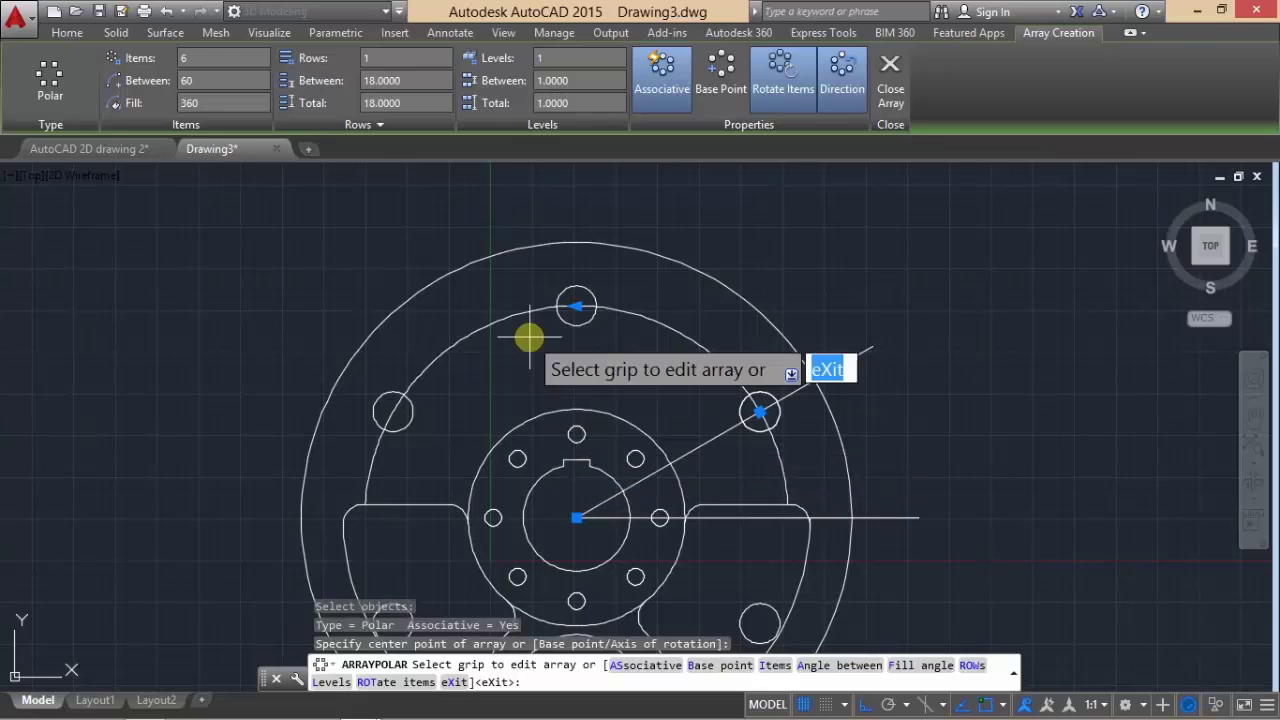
click(194, 62)
text(7)
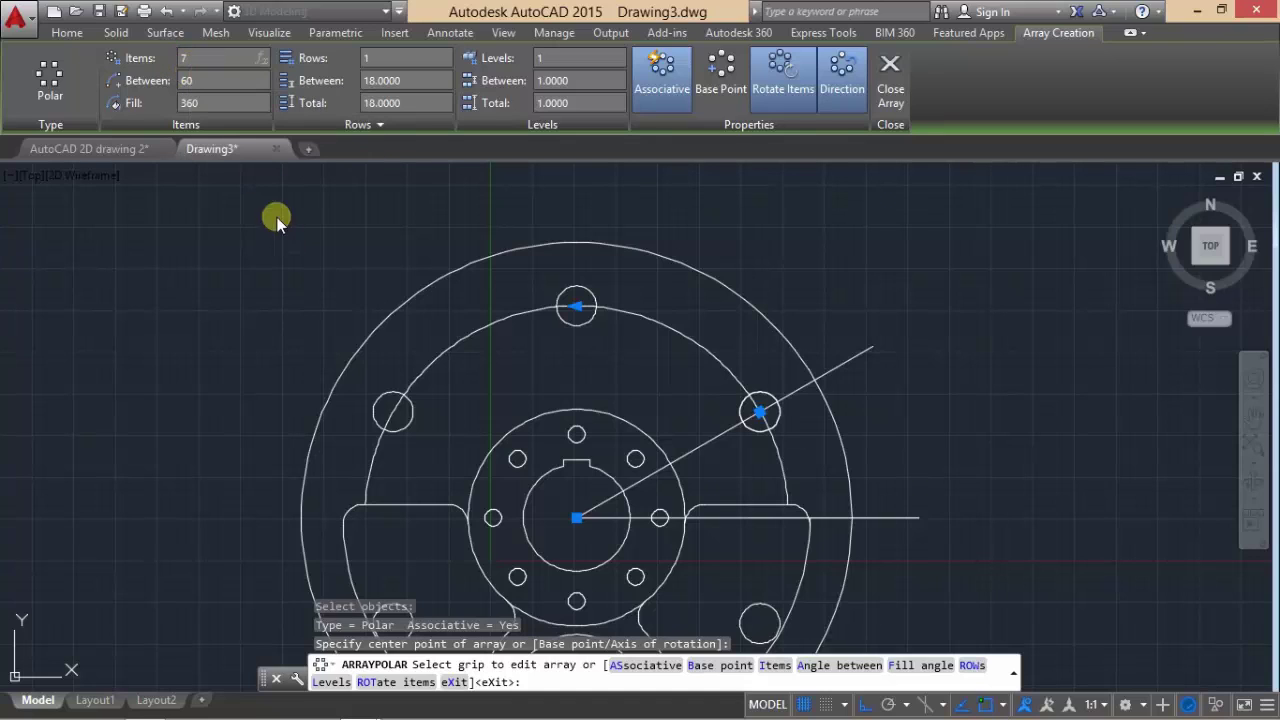
click(108, 149)
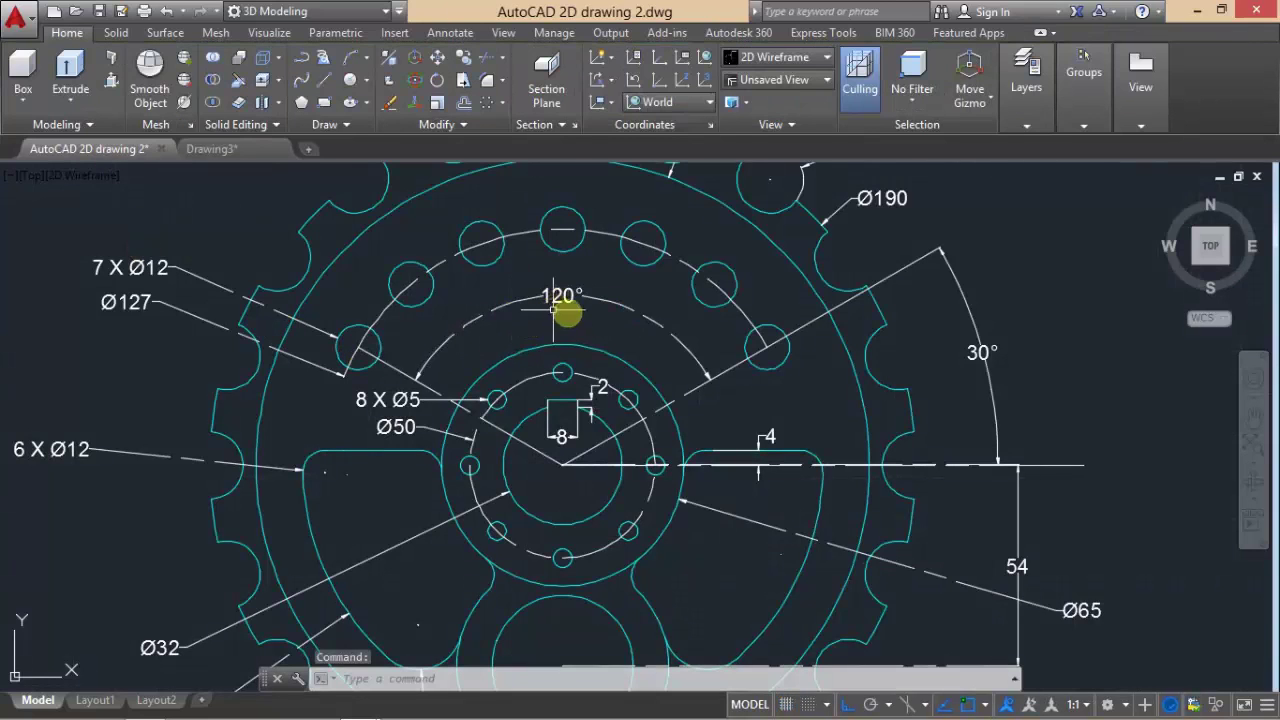
- Back in Drawing3, zoom out and undo the polar array, leaving a single Ø12 circle
click(218, 149)
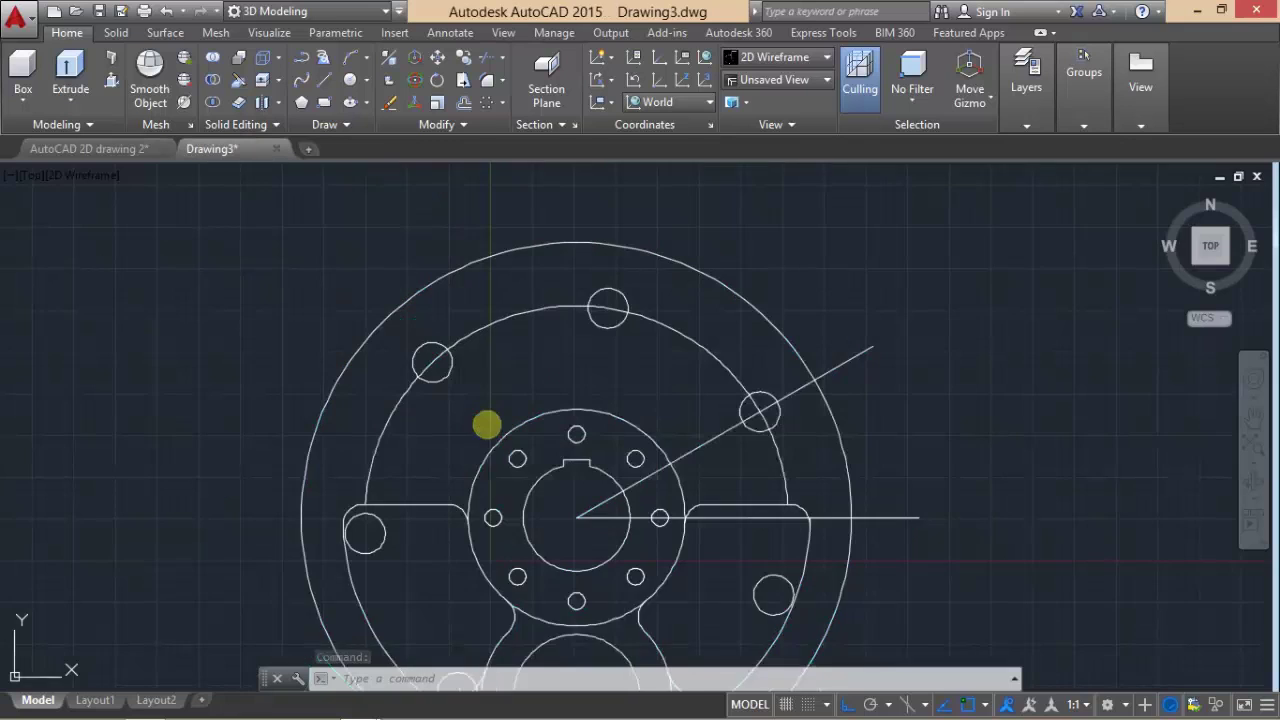
middle_drag(505, 413, 495, 394)
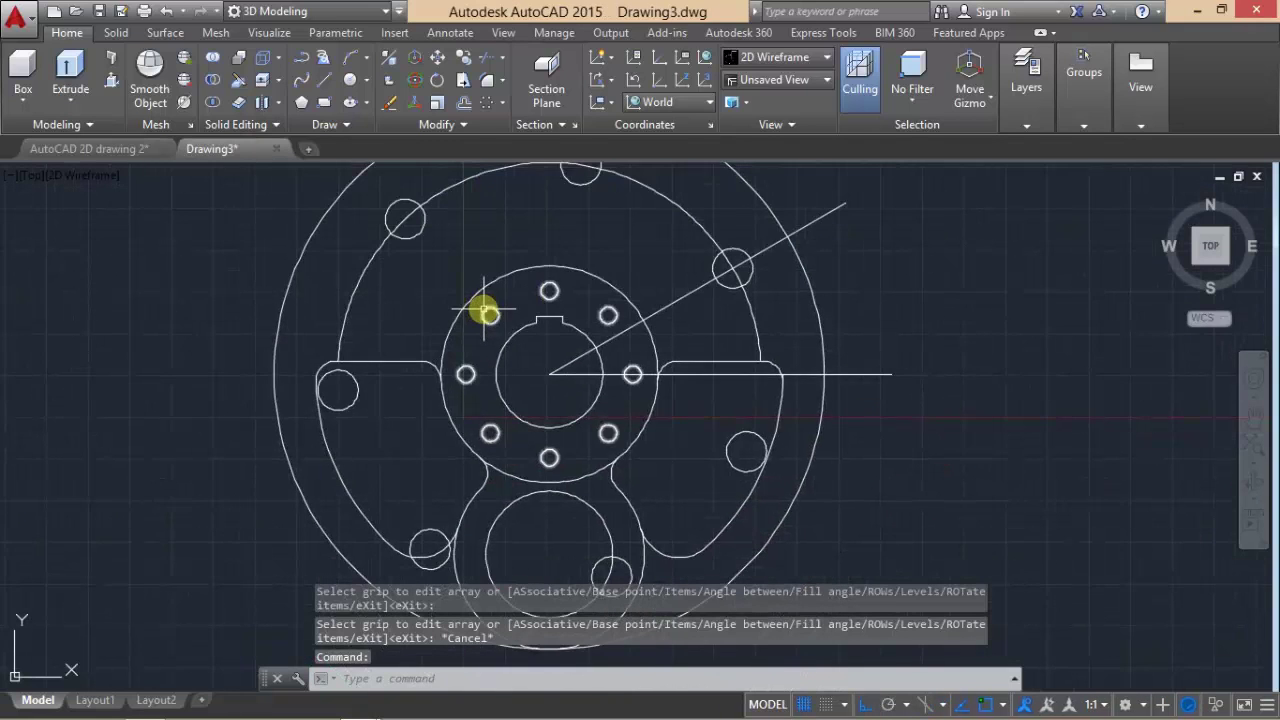
scroll(486, 309, down, 2)
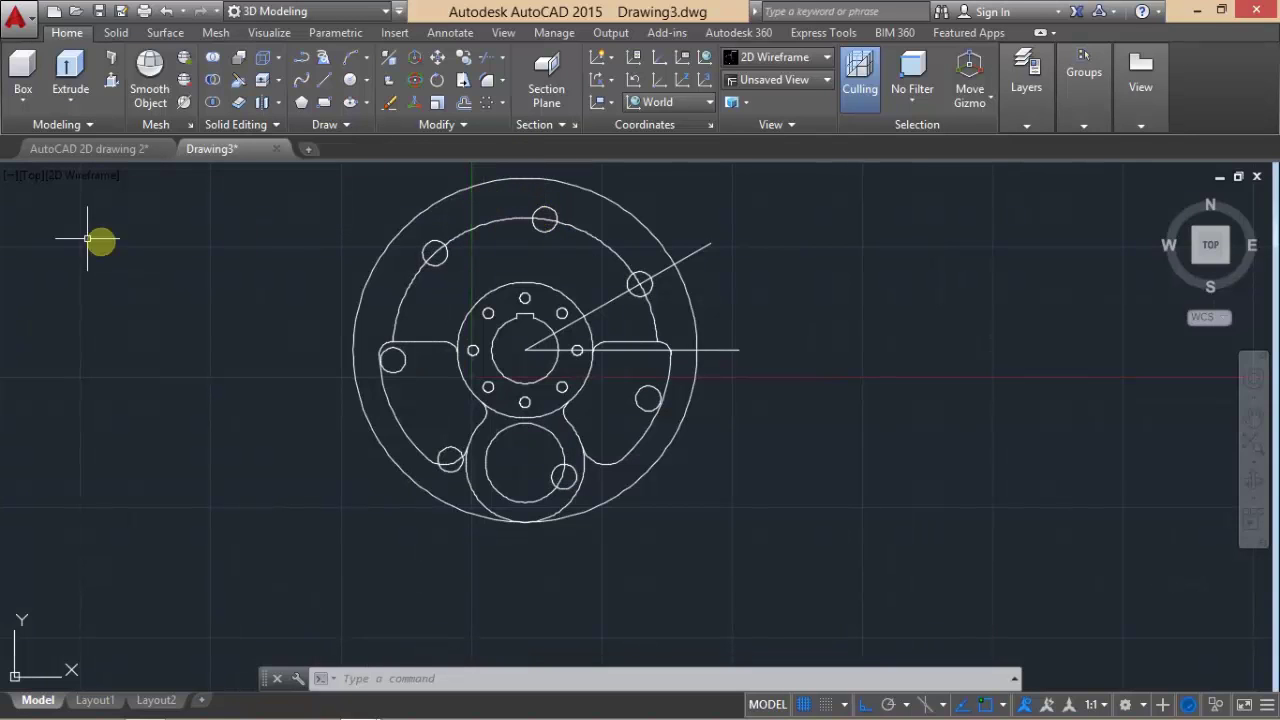
right_click(248, 284)
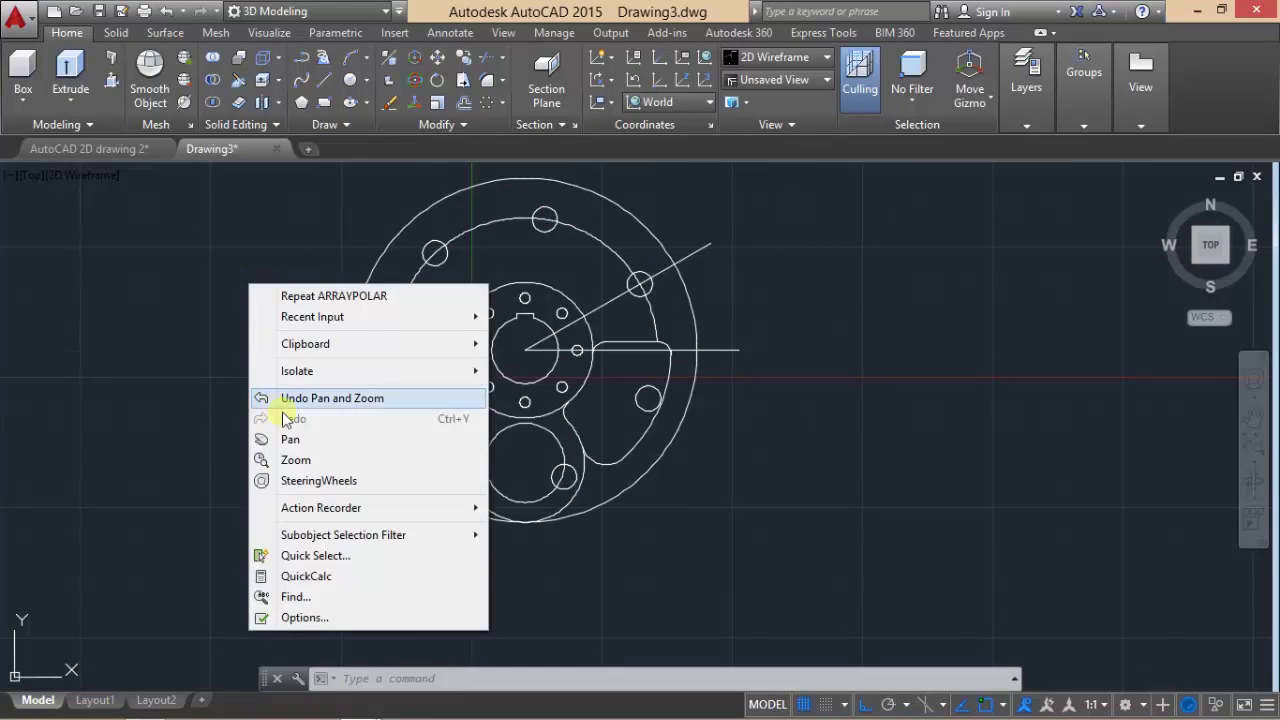
click(205, 380)
click(205, 378)
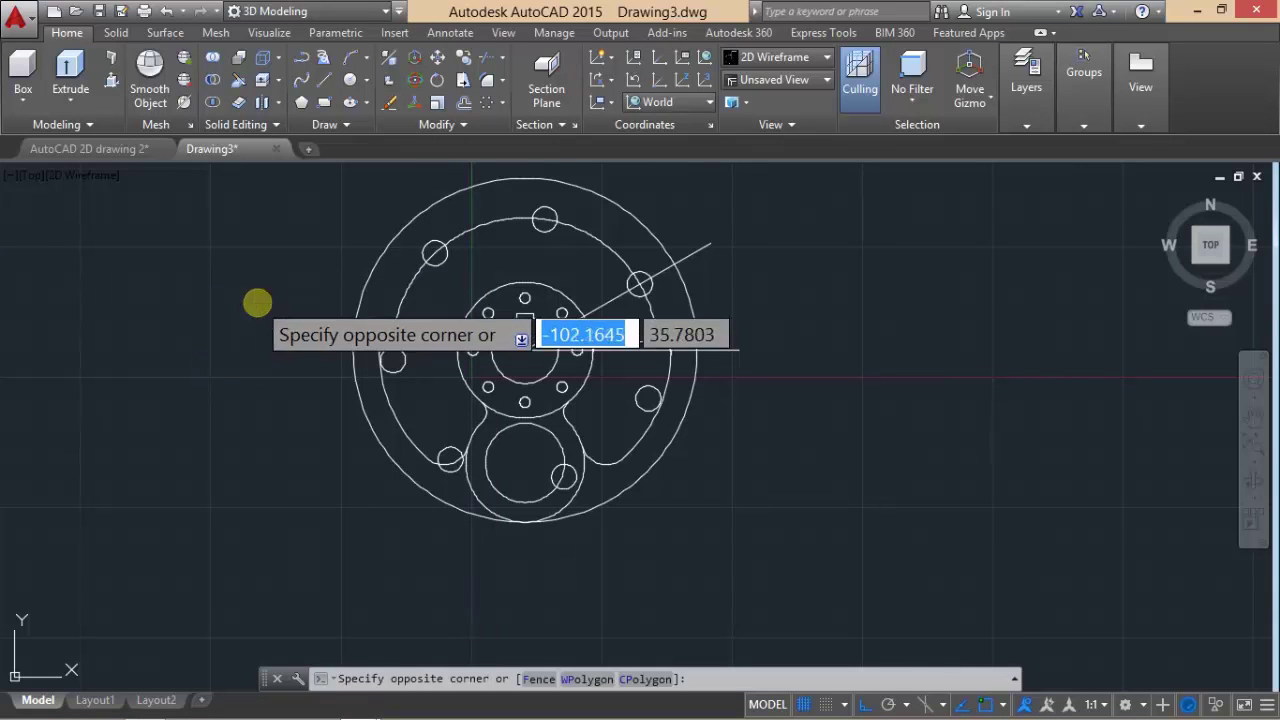
click(270, 299)
key(ctrl+z)
key(ctrl+z)
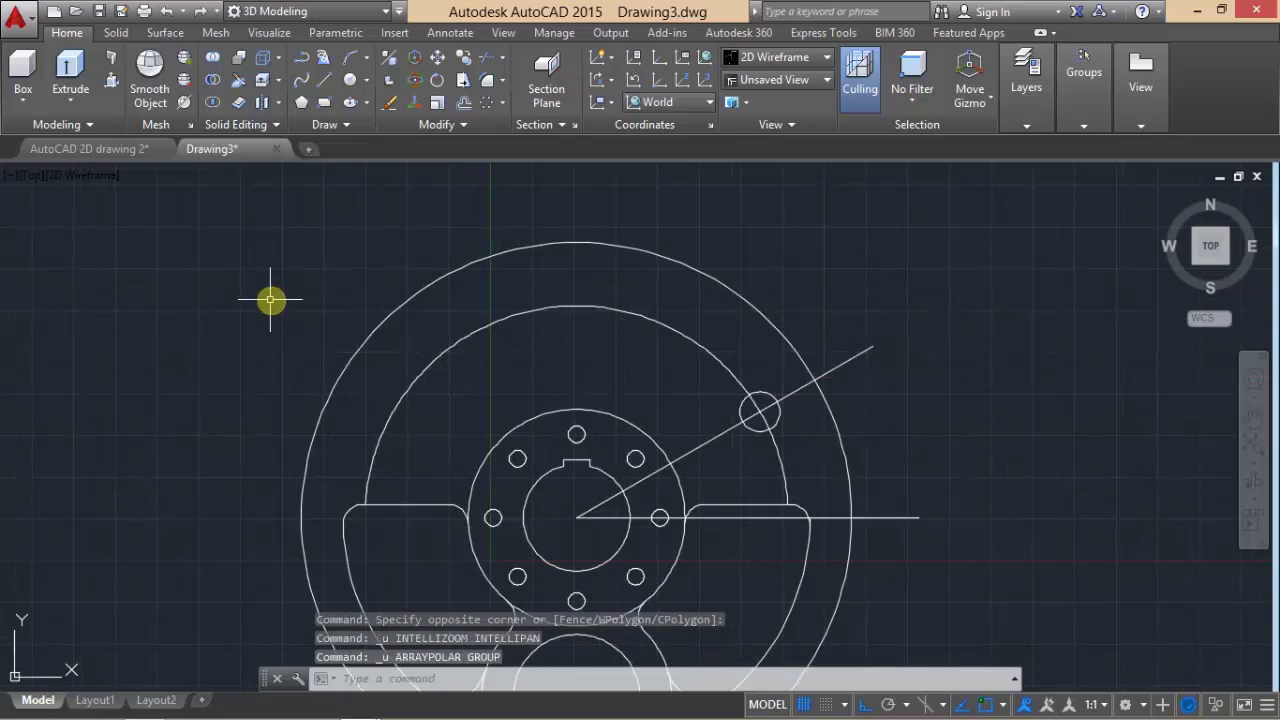
- Polar-array the Ø12 circle about the plate centre with 7 items, spaced 51° apart
click(484, 108)
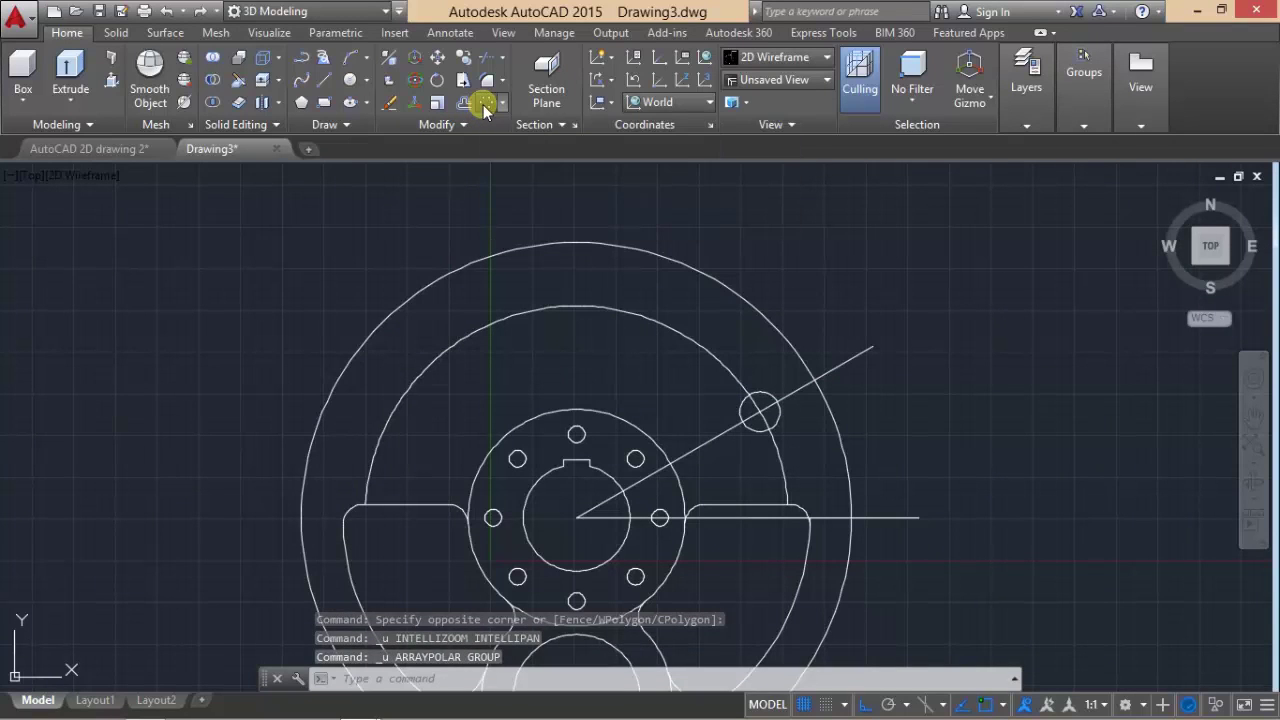
click(740, 410)
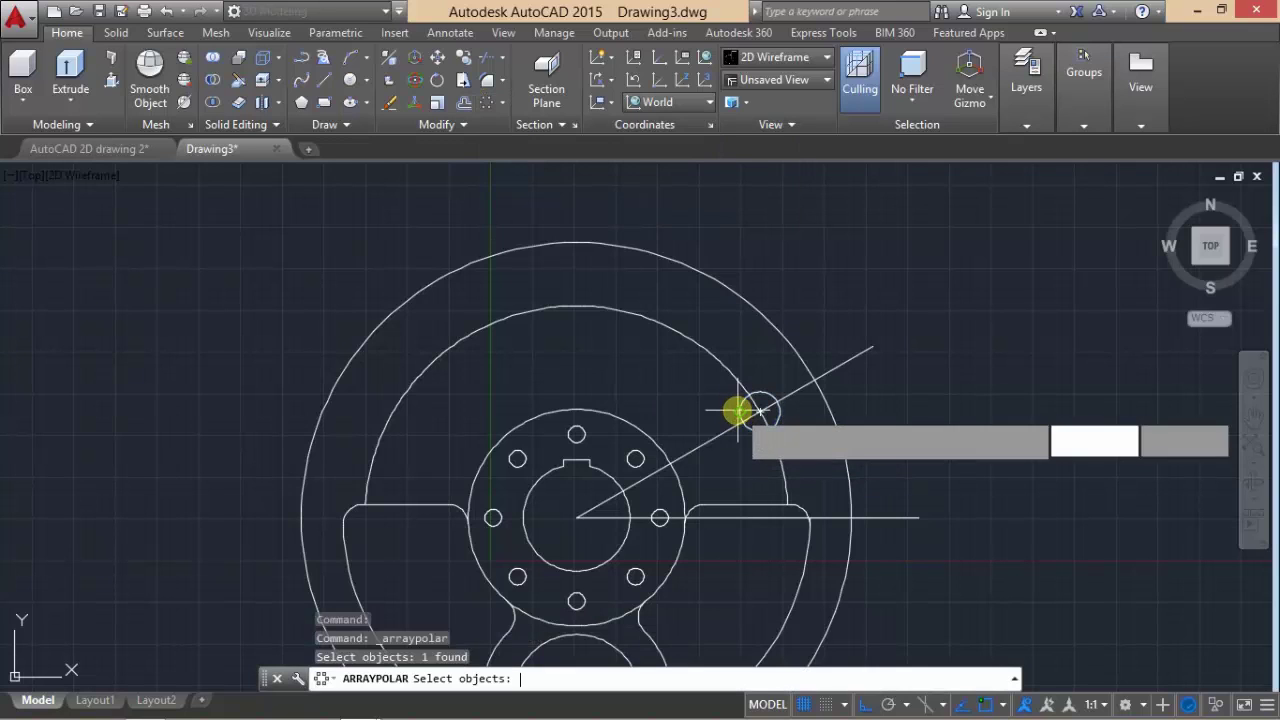
key(Return)
click(576, 517)
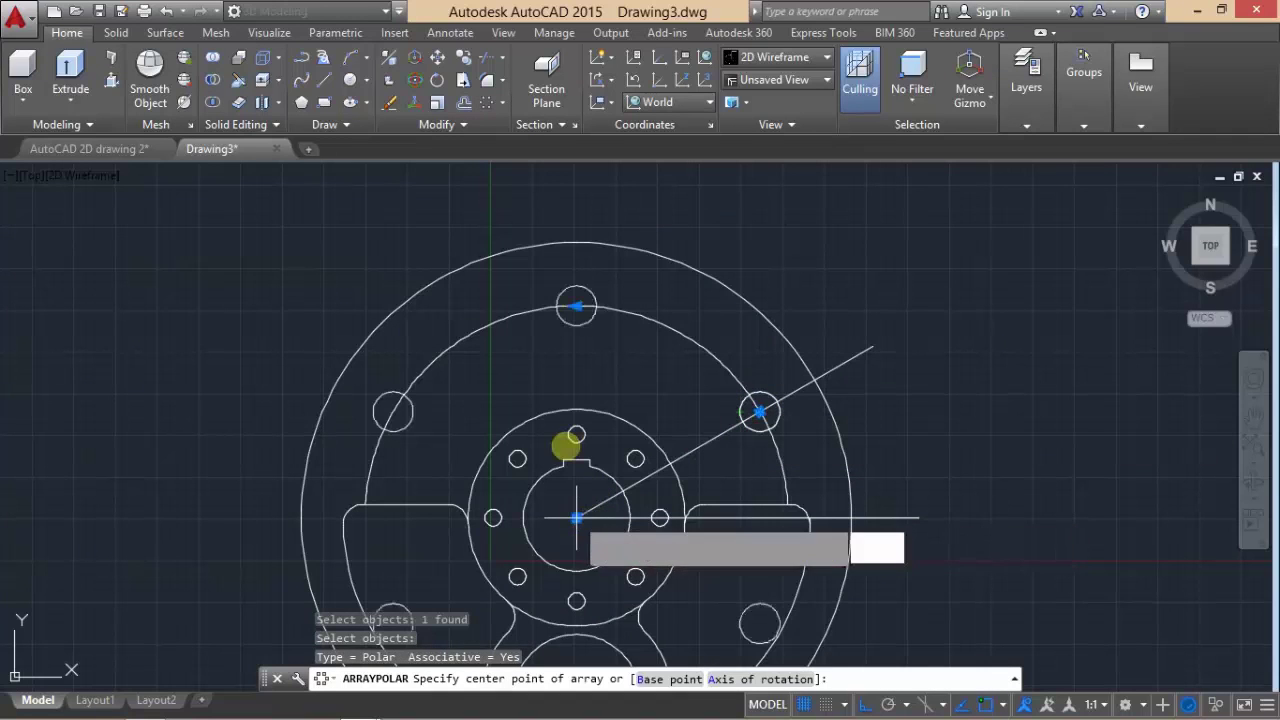
click(201, 61)
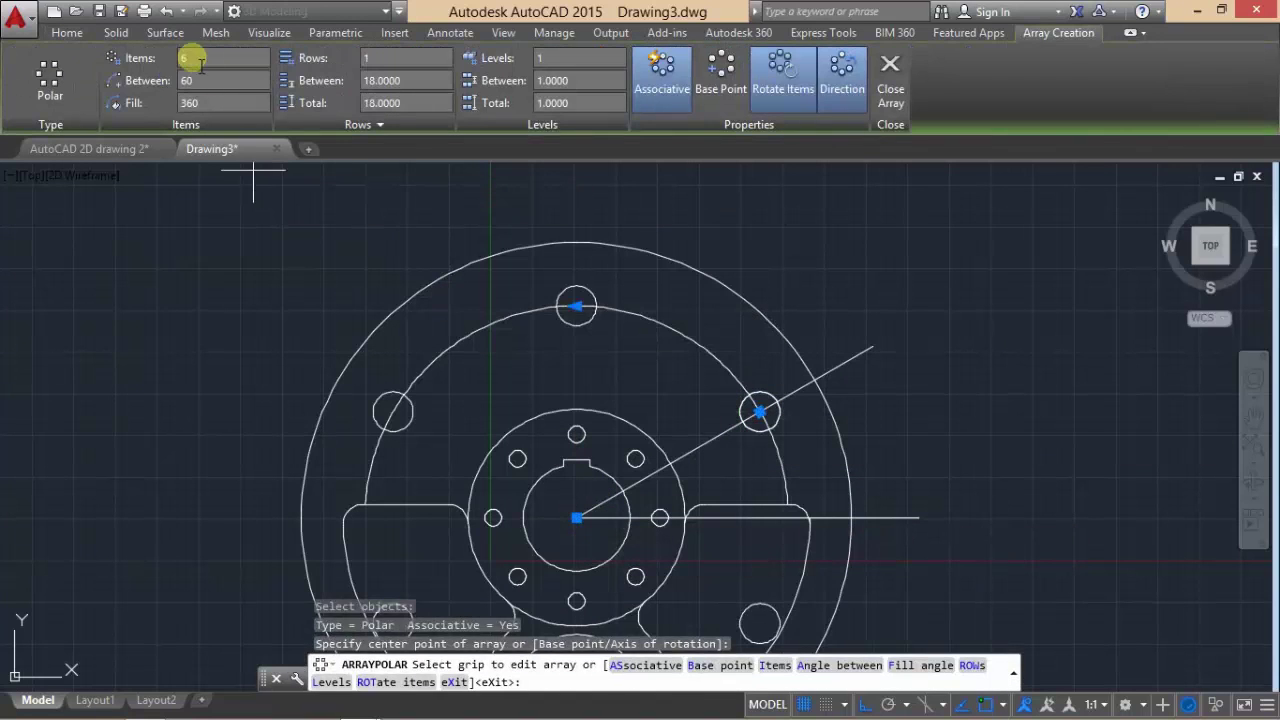
text(7)
click(205, 106)
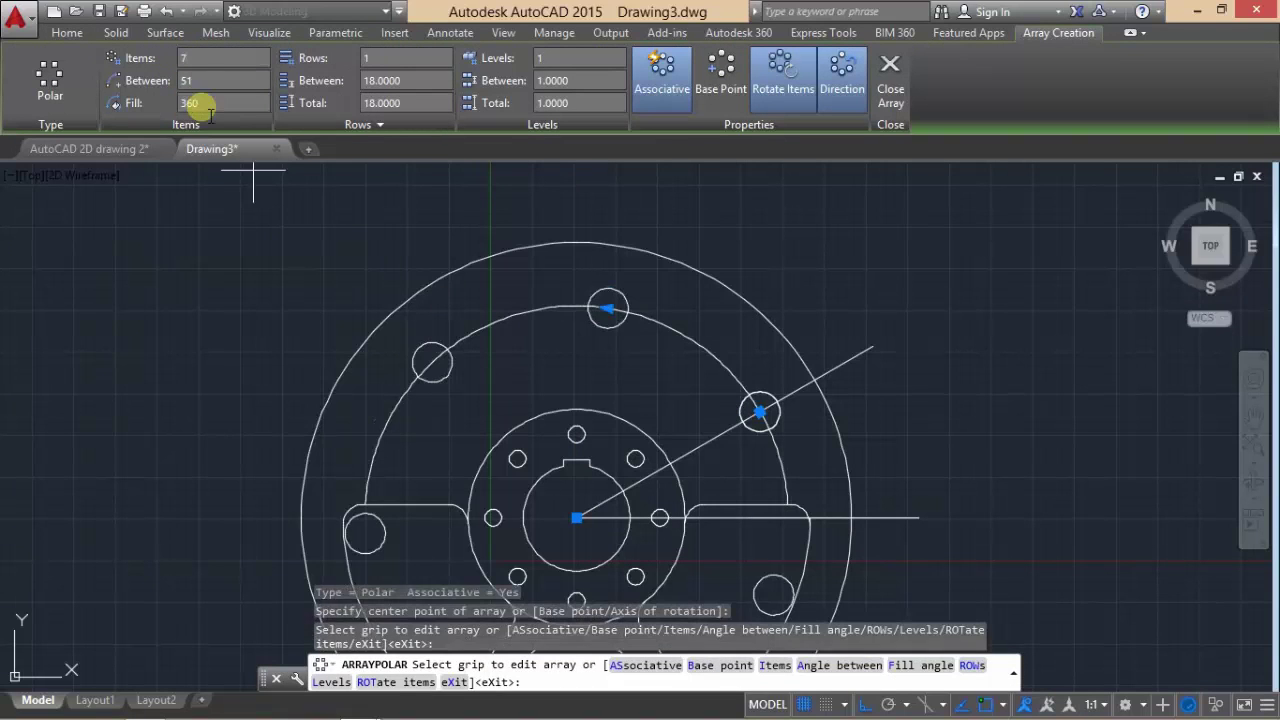
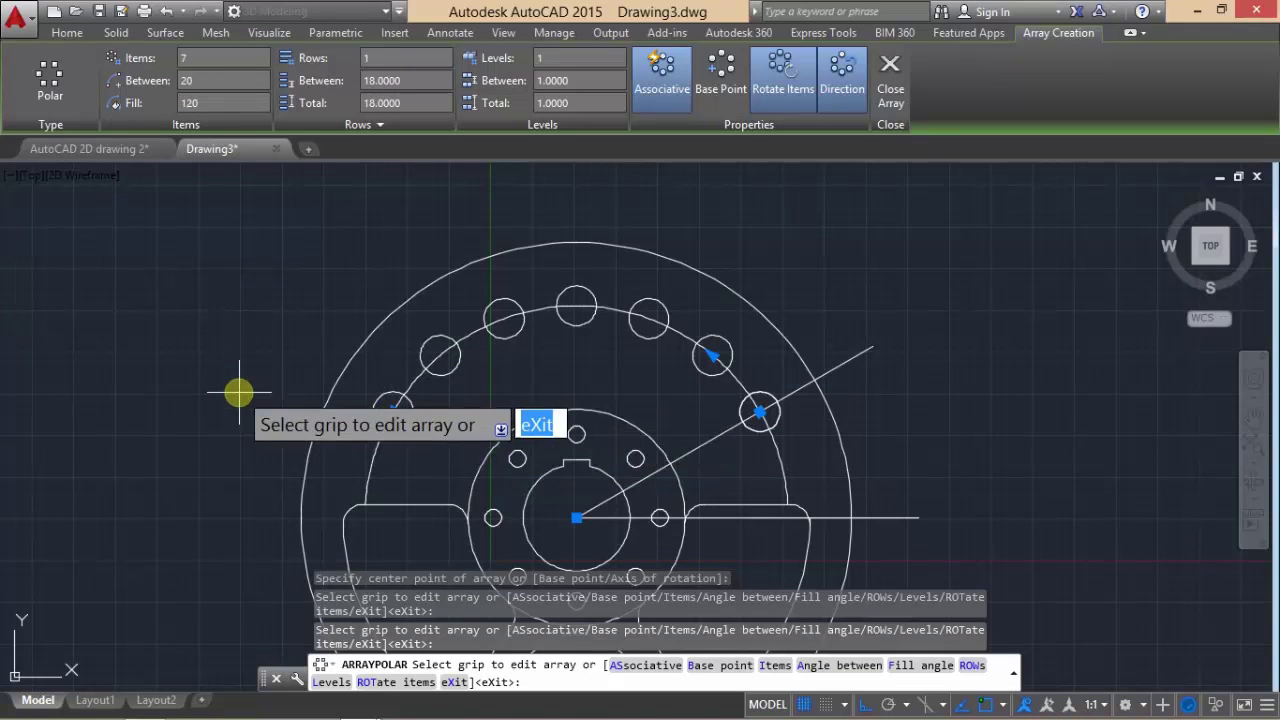
- Close the hole array and delete the angled construction line through the plate
key(Return)
scroll(660, 414, down, 2)
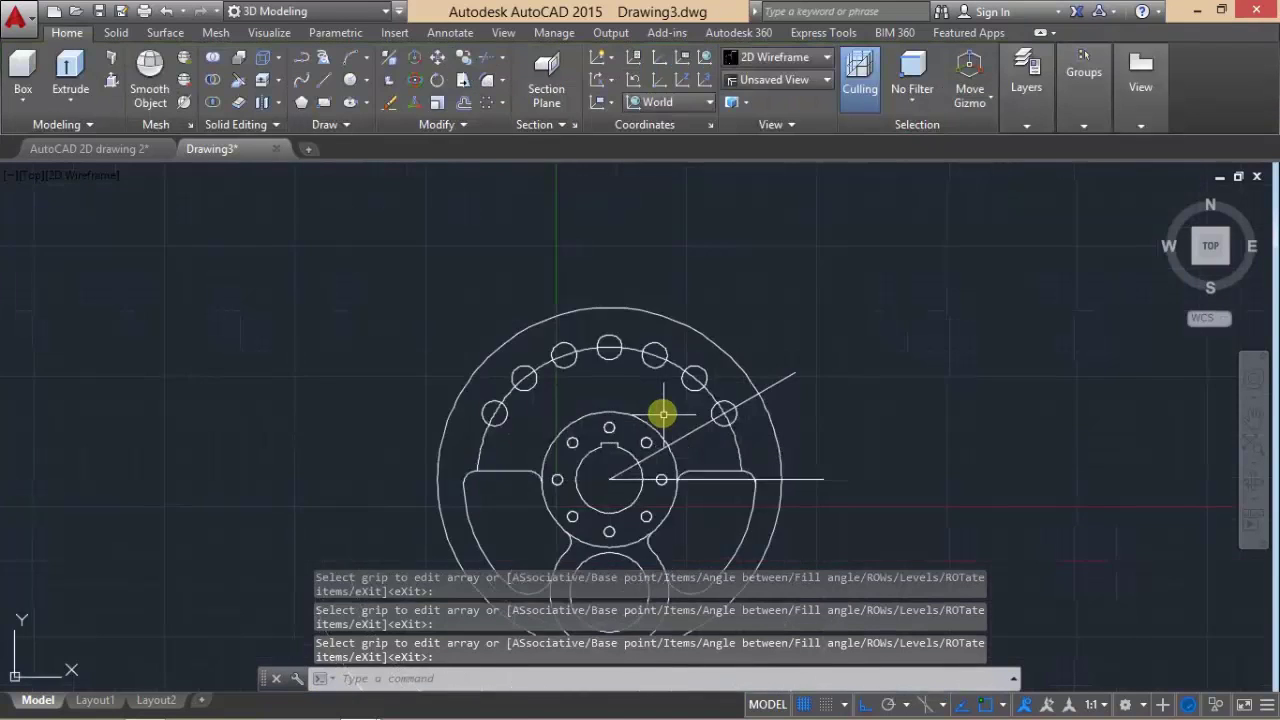
middle_drag(660, 414, 631, 330)
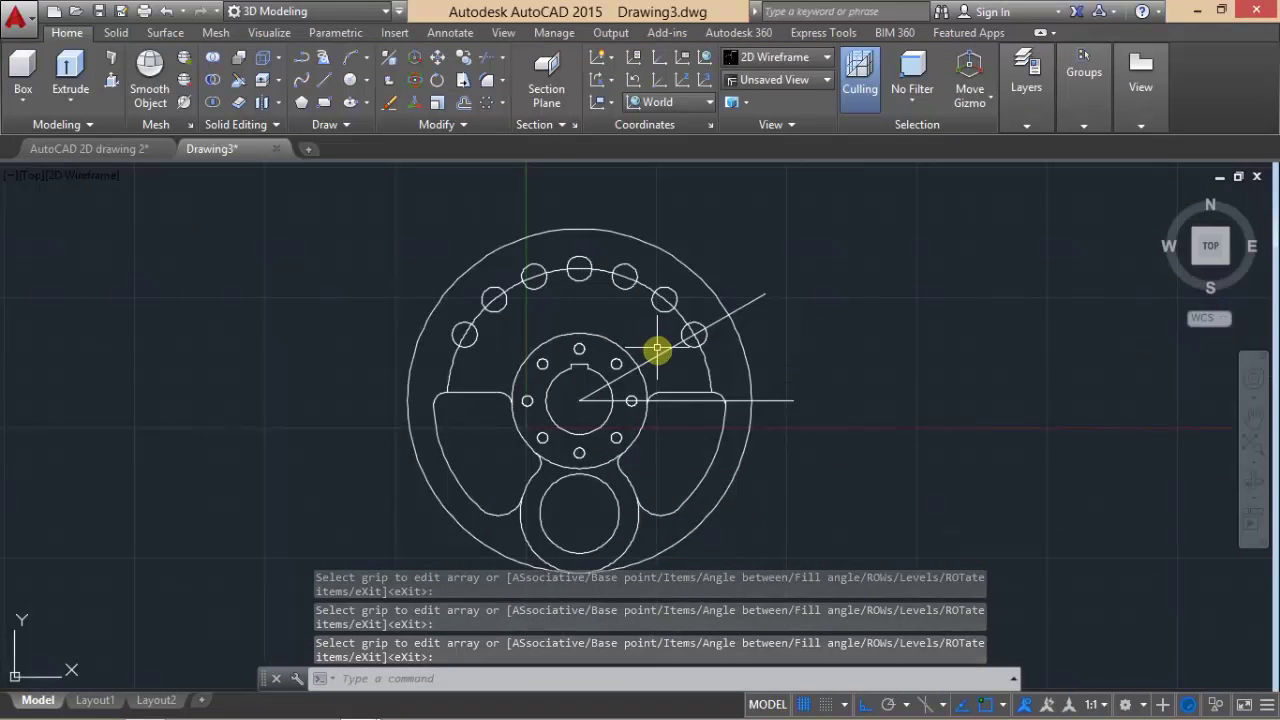
click(657, 350)
click(655, 352)
click(653, 352)
click(650, 351)
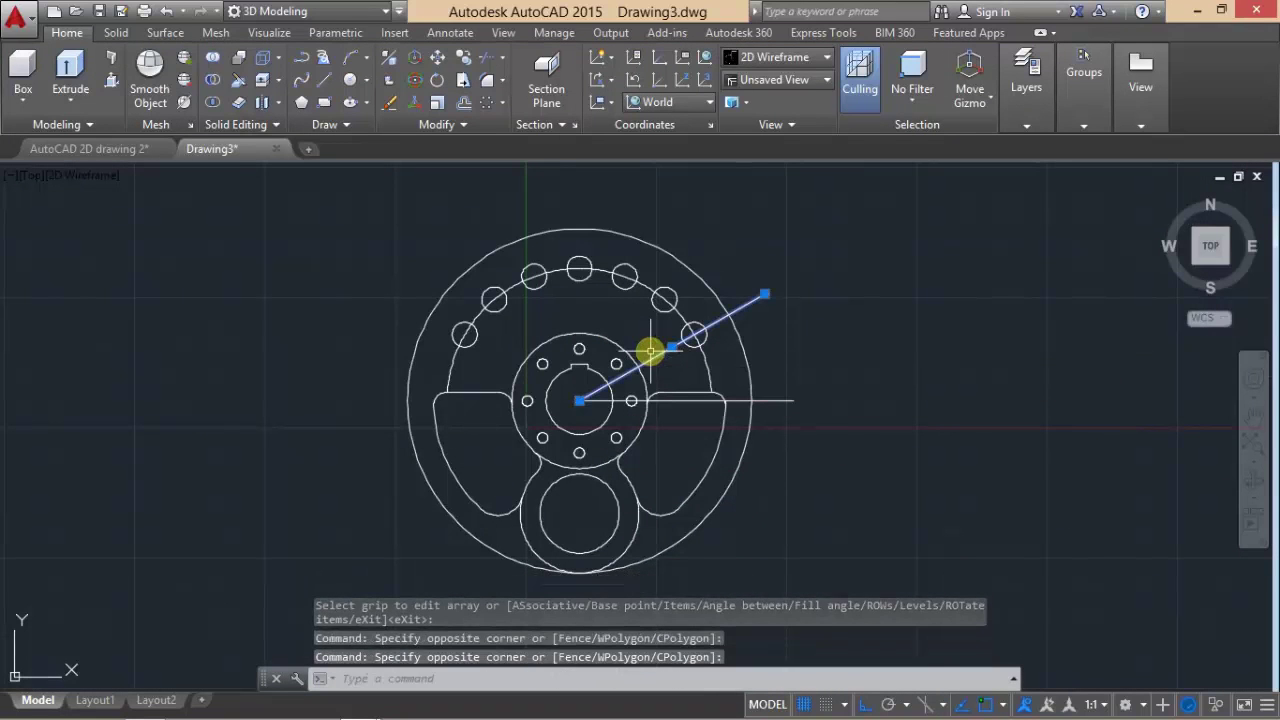
key(Delete)
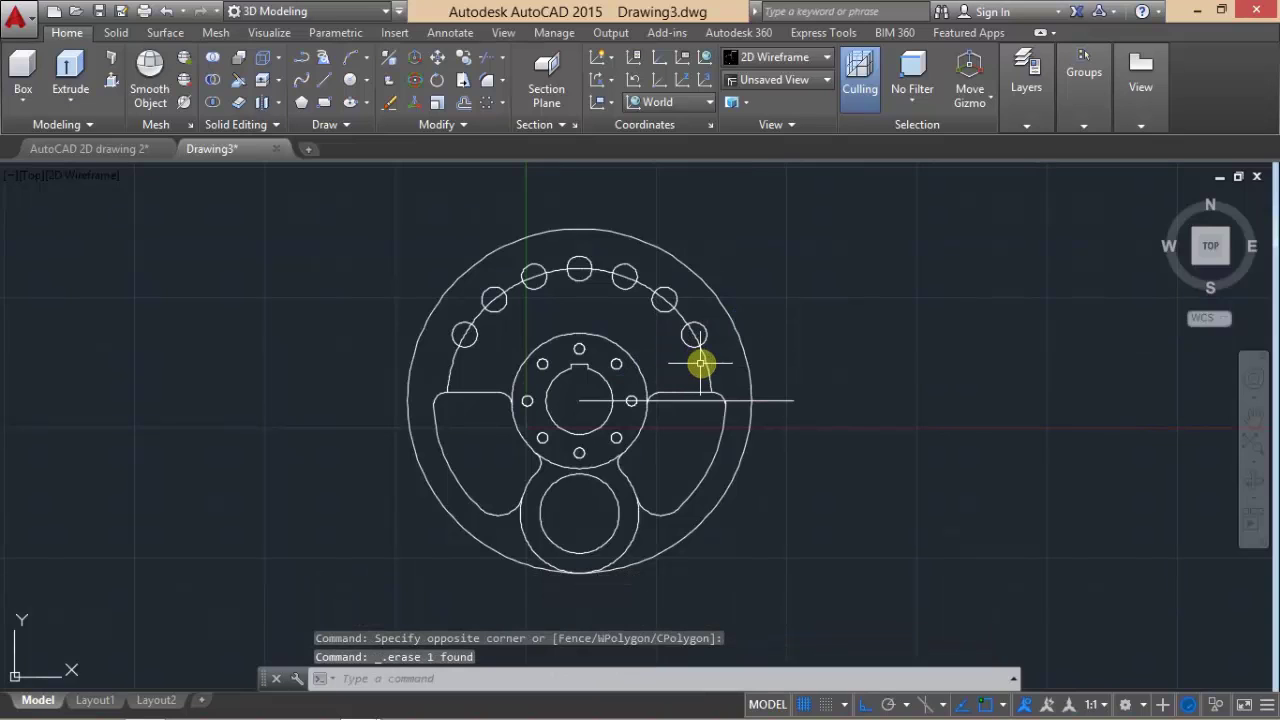
- Cancel the stray pending selection window near the hub
click(702, 363)
click(700, 356)
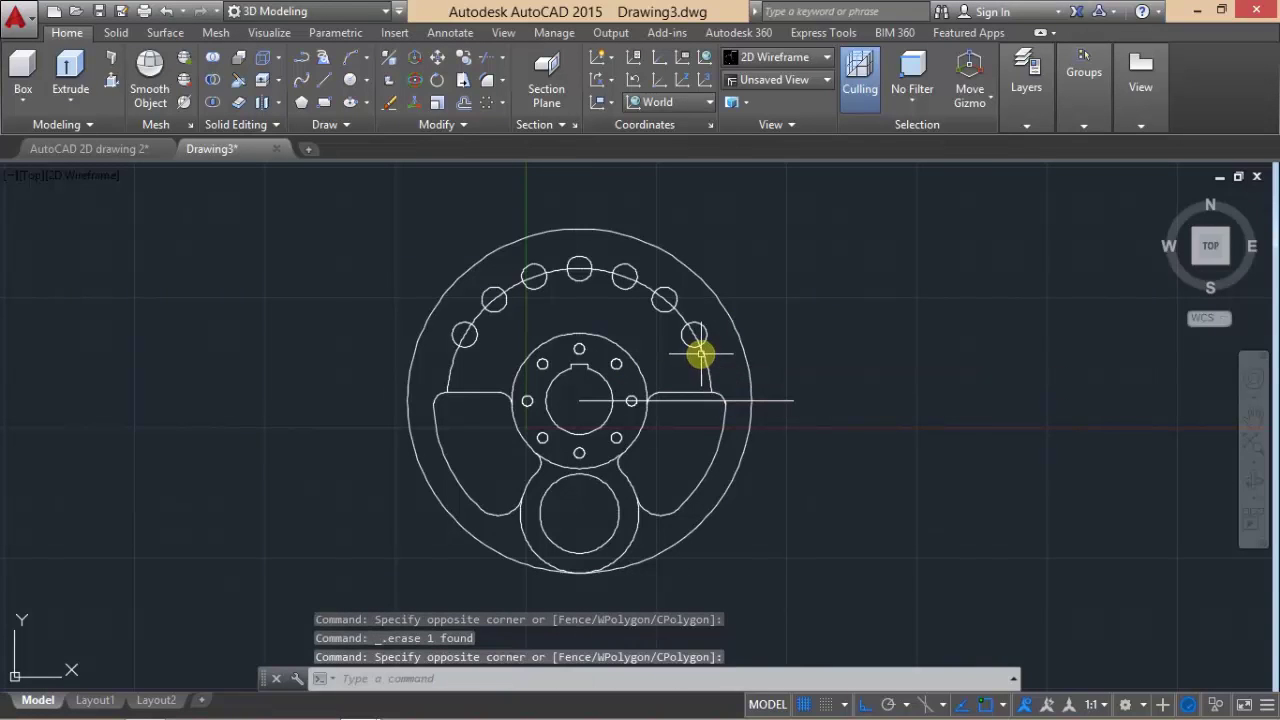
click(697, 357)
click(699, 356)
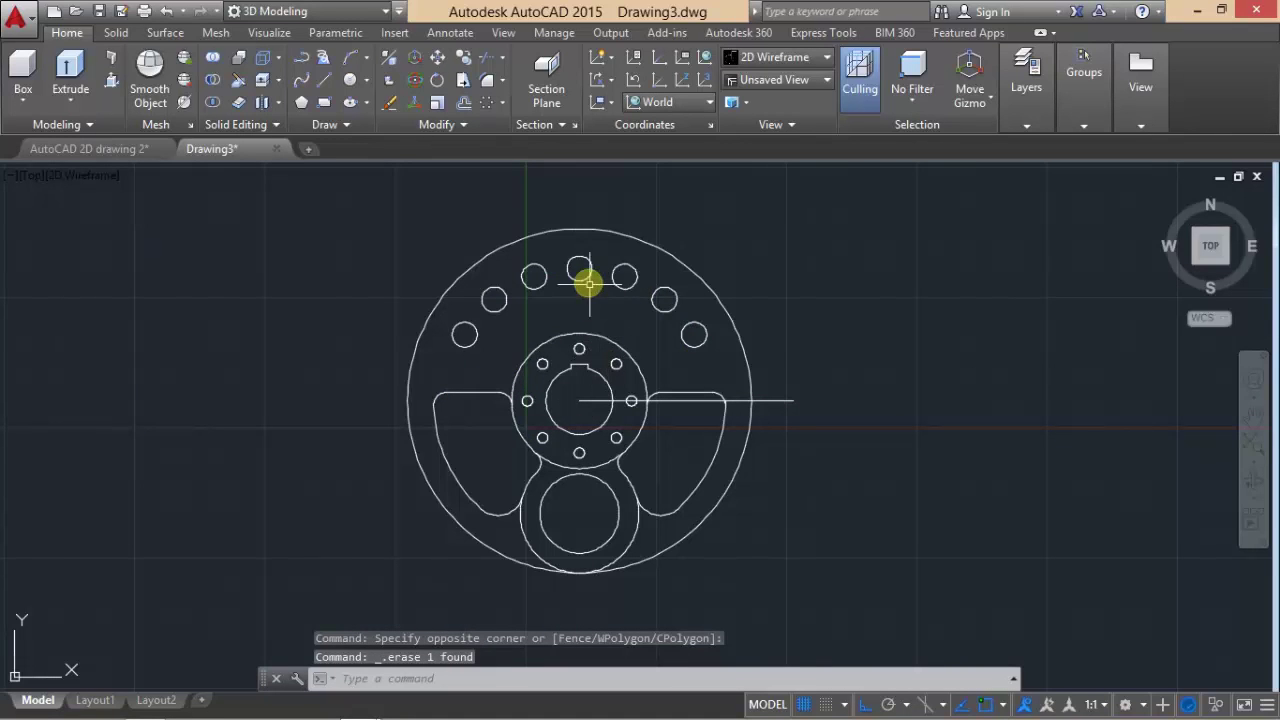
click(113, 150)
scroll(549, 311, down, 2)
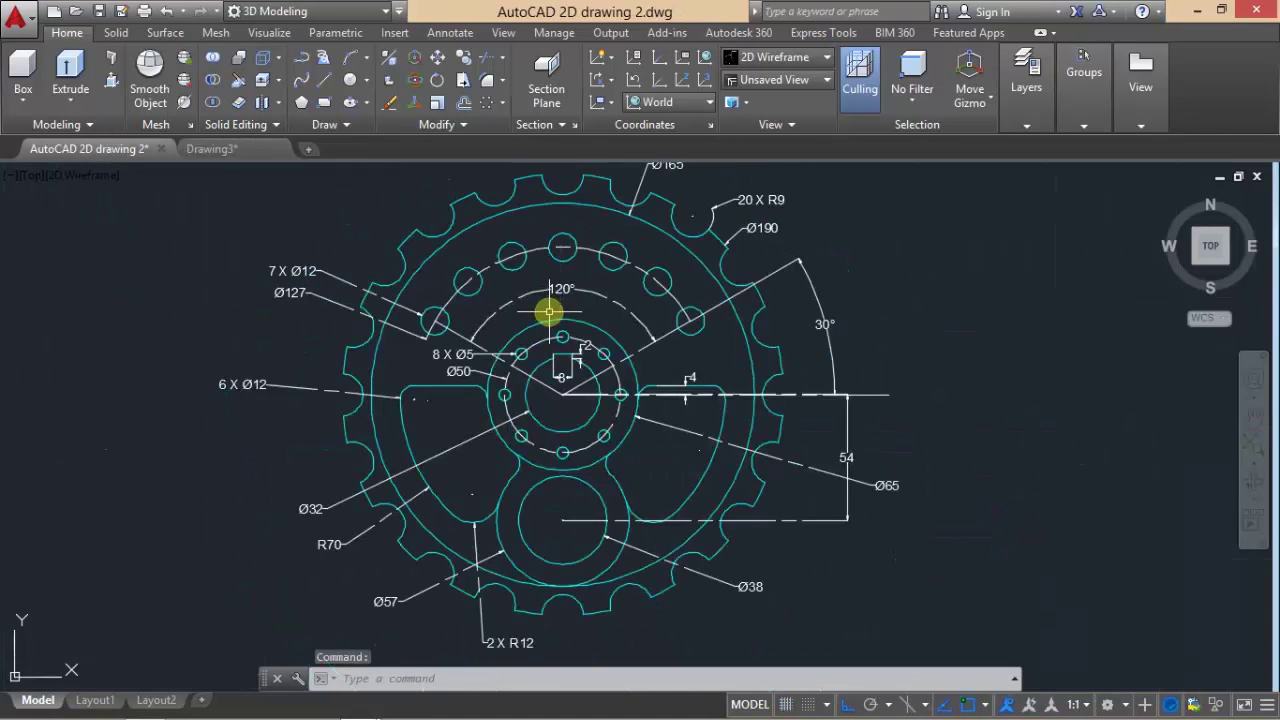
middle_drag(549, 311, 545, 321)
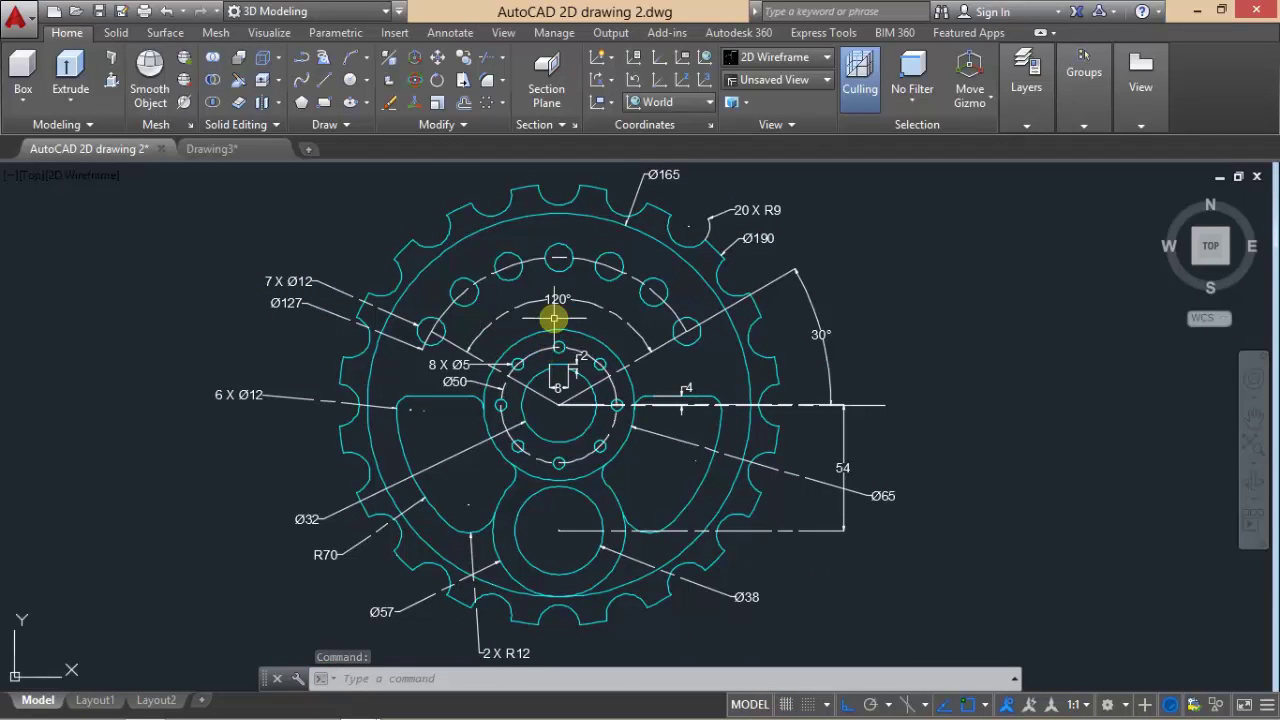
click(230, 150)
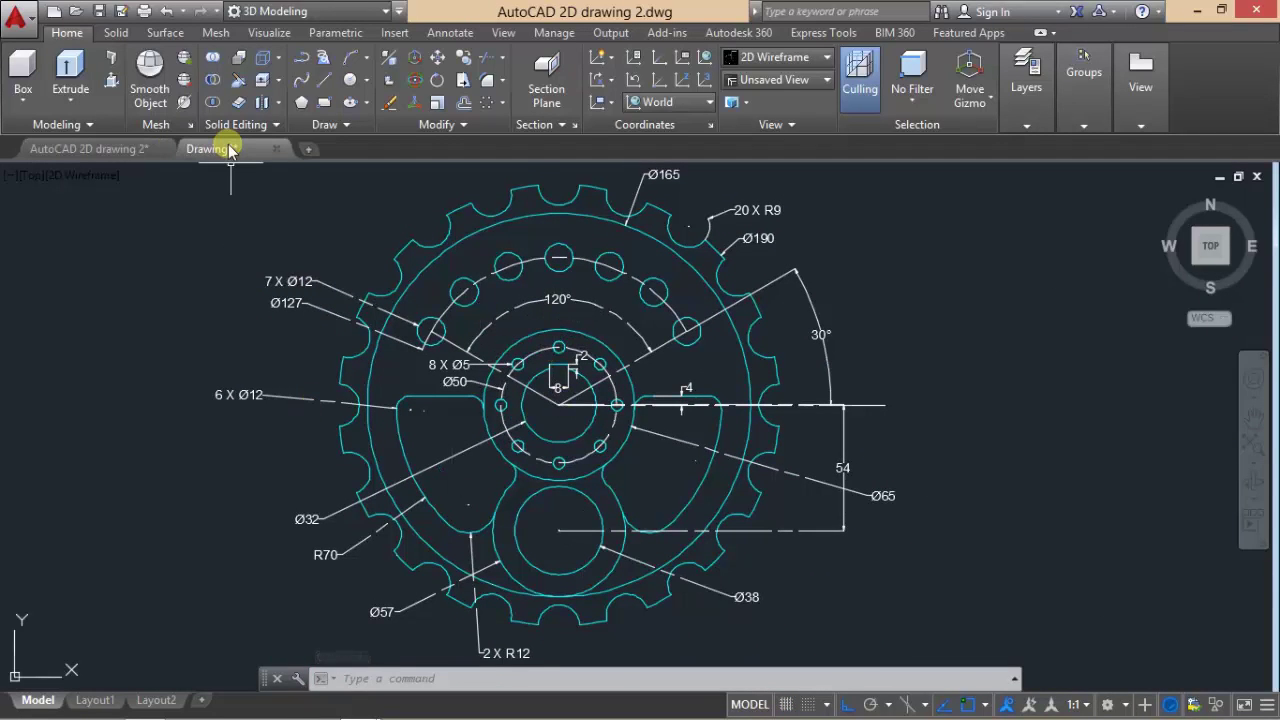
click(118, 148)
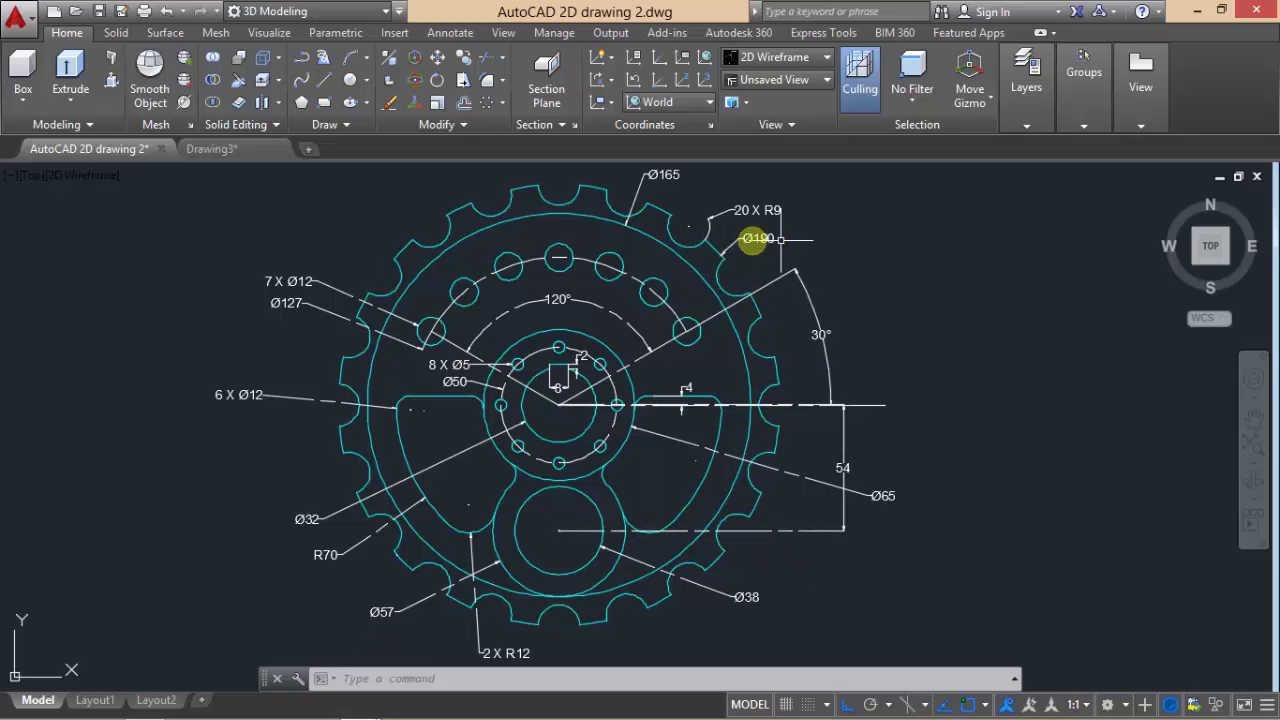
click(207, 148)
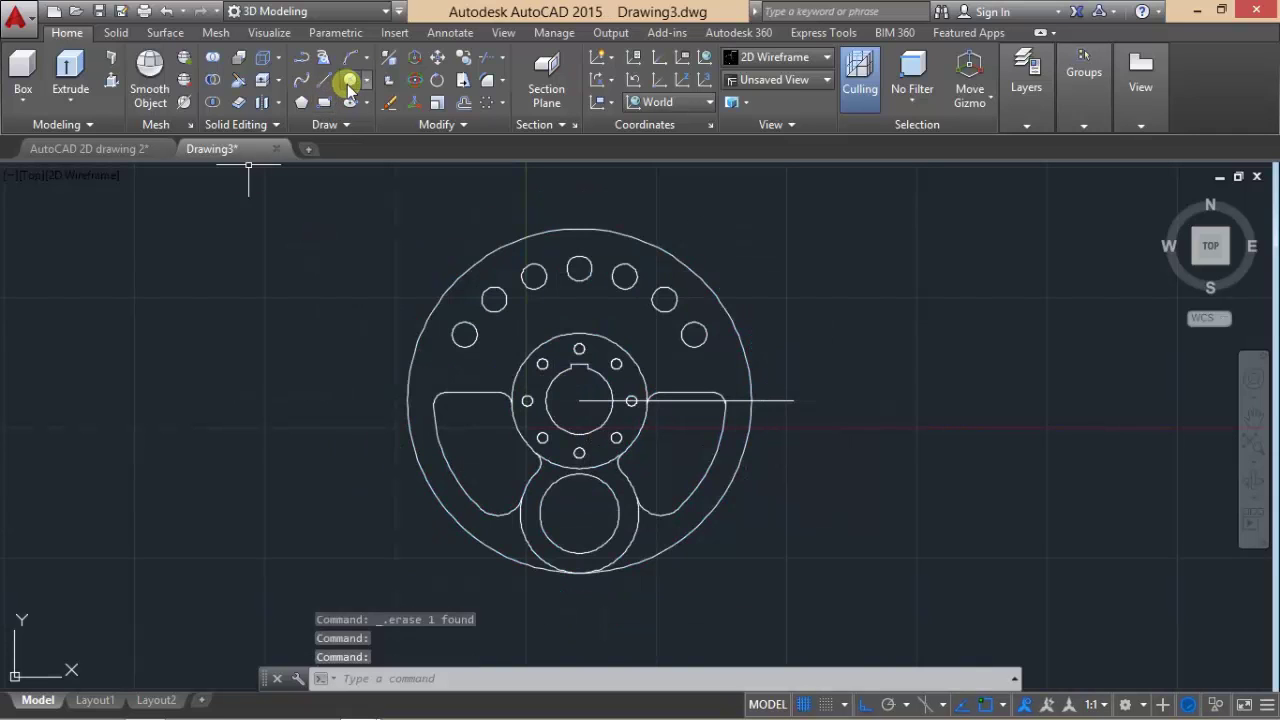
- Draw a Ø190 circle at the plate centre, then view the reference sprocket drawing
click(348, 84)
click(579, 400)
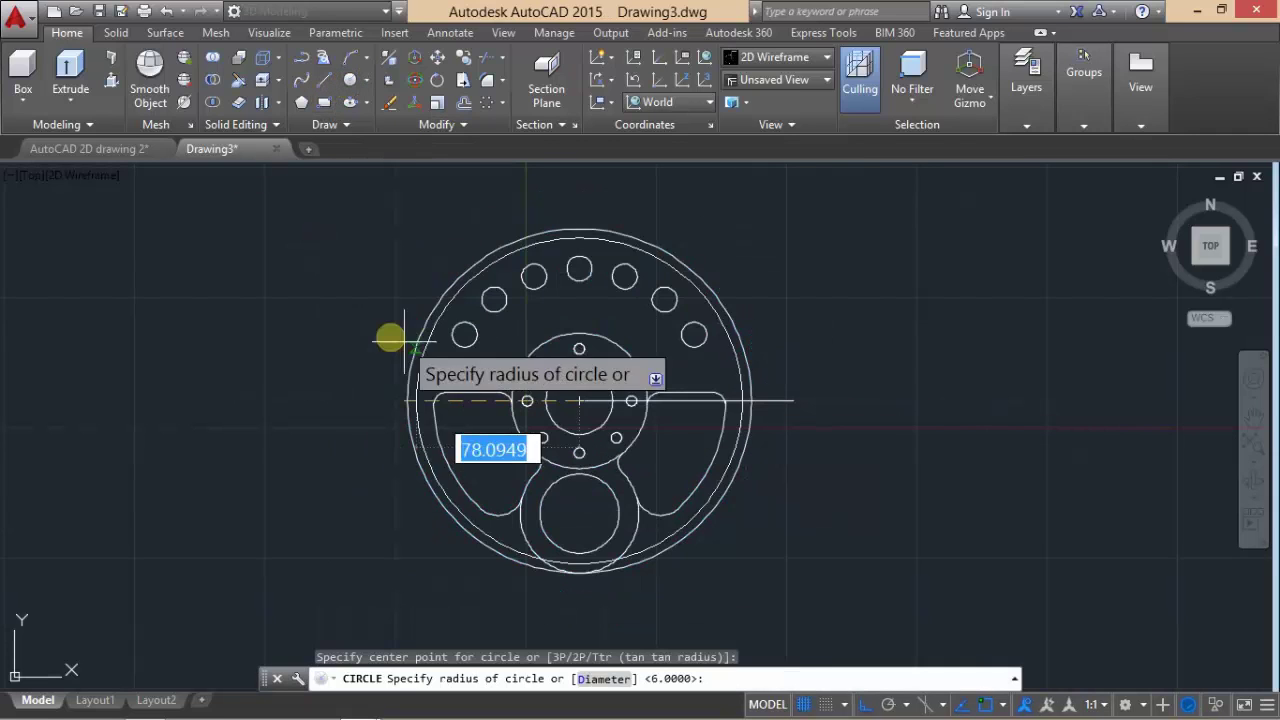
text(d)
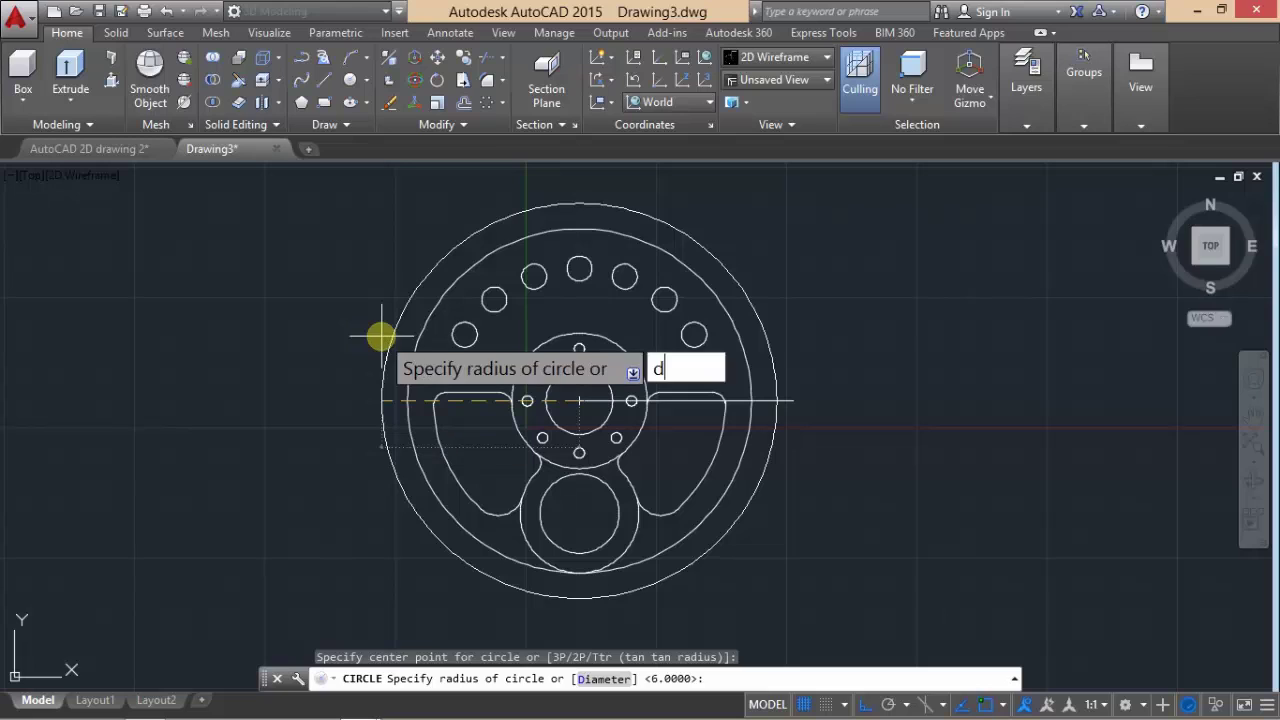
key(Return)
text(190)
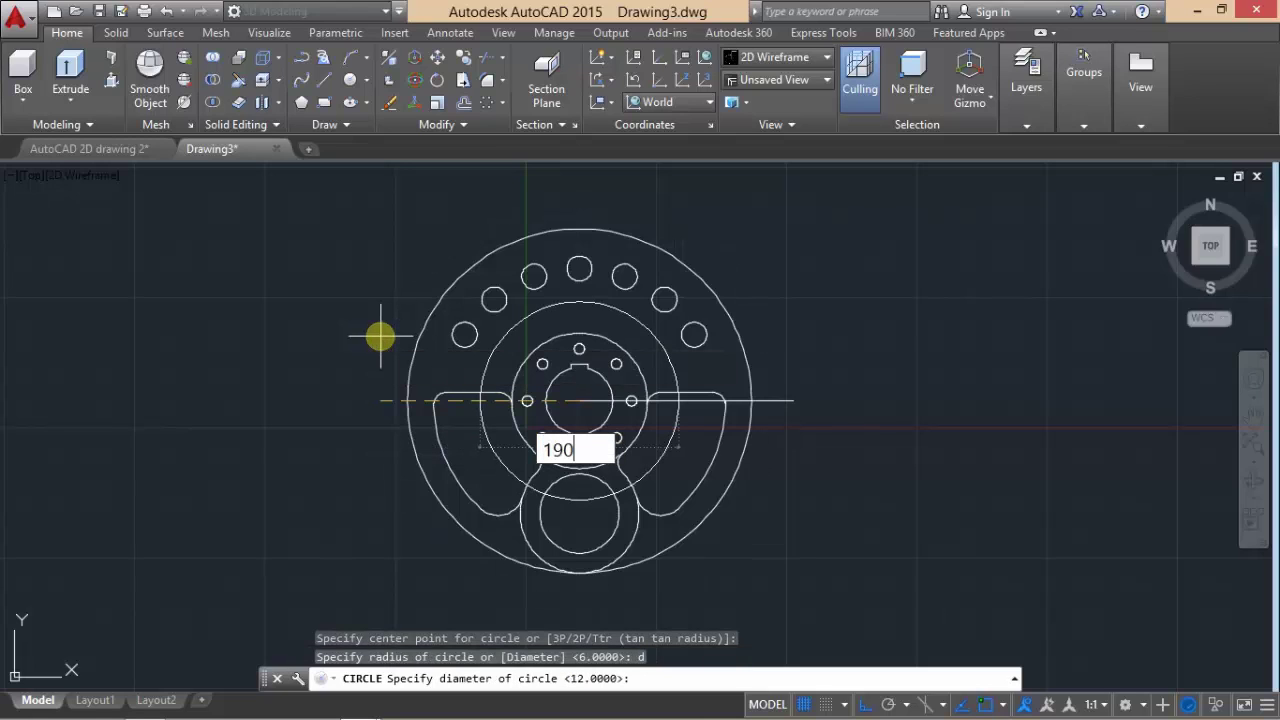
key(Return)
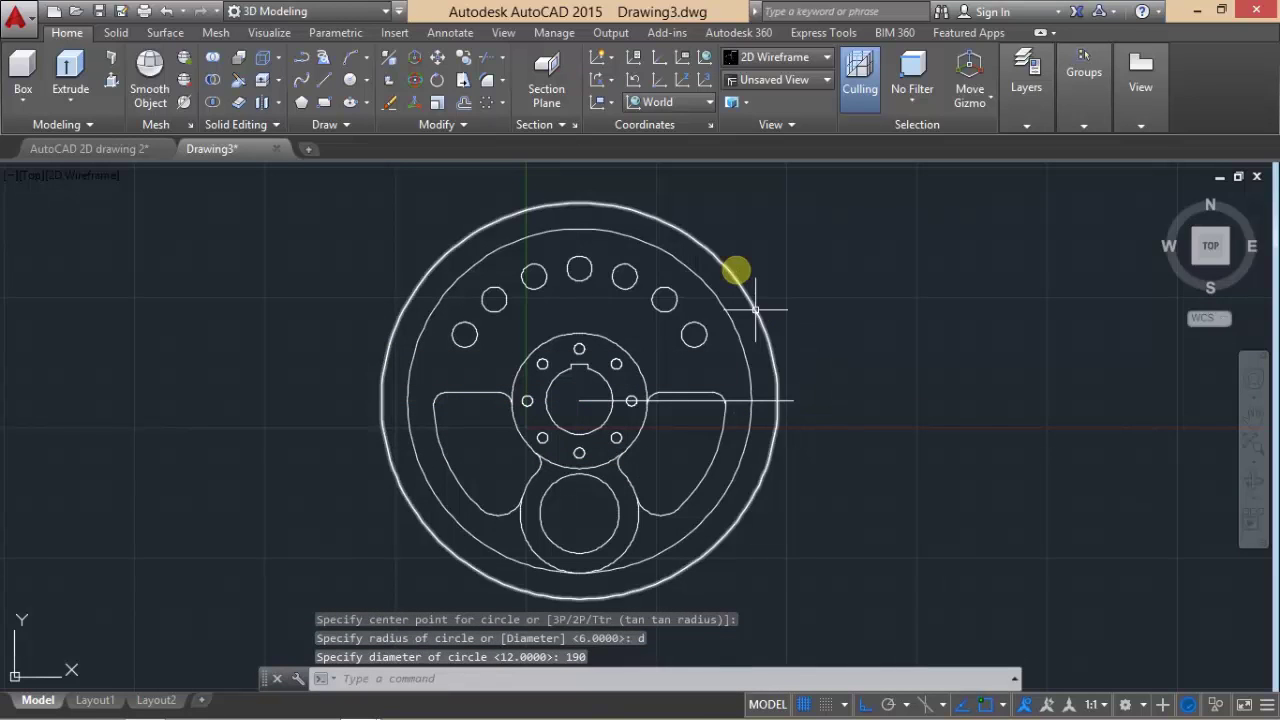
click(118, 148)
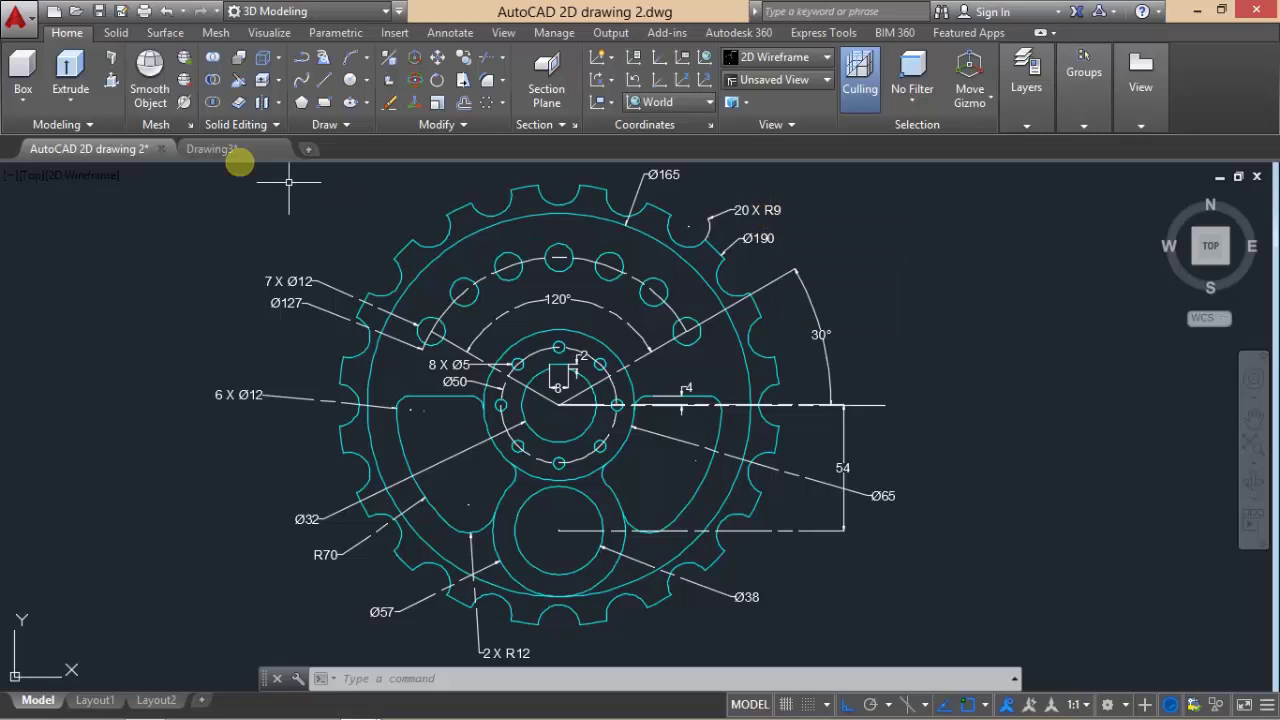
- Back in Drawing3, draw an R9 circle where the horizontal centreline meets the Ø190 circle
click(237, 150)
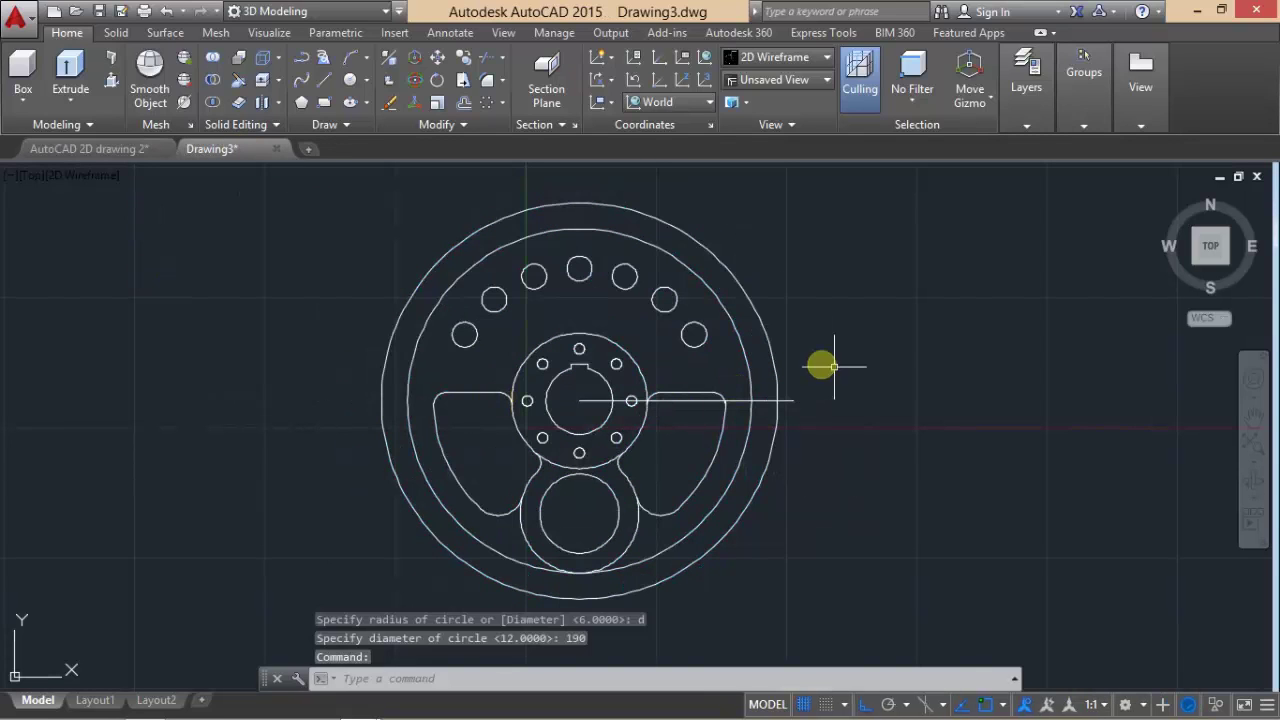
scroll(815, 424, up, 2)
scroll(809, 426, up, 2)
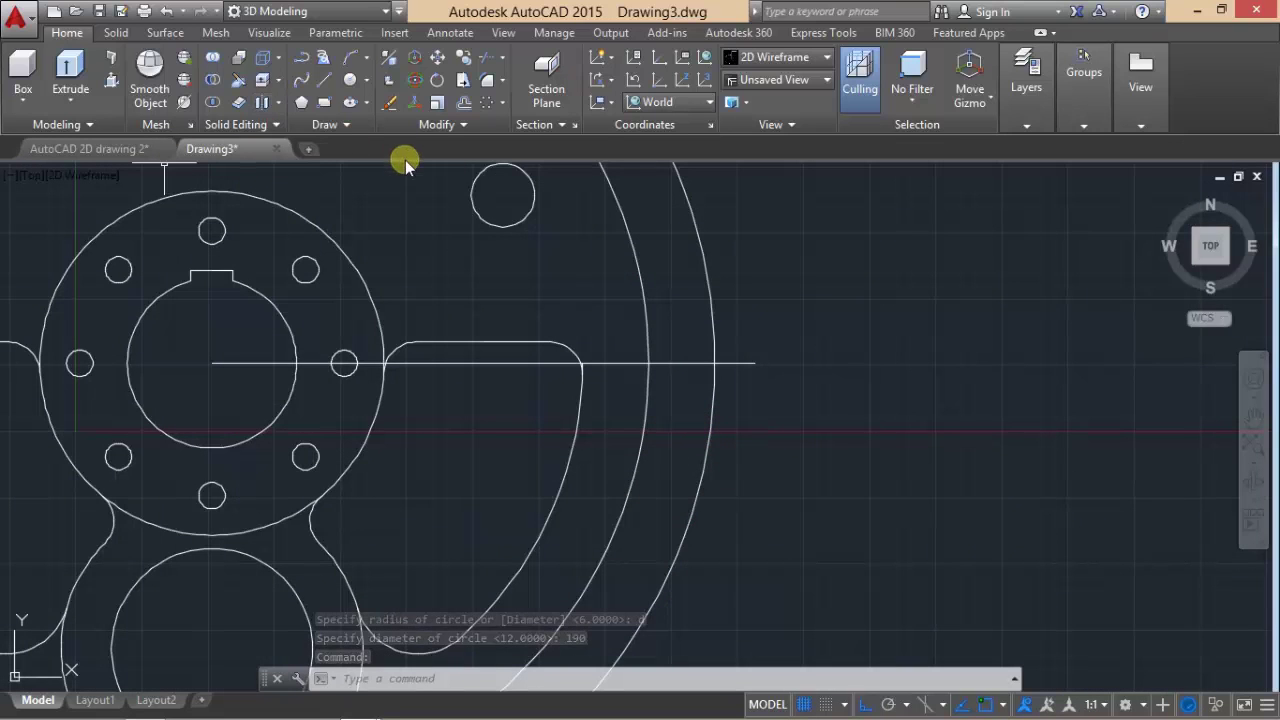
click(351, 76)
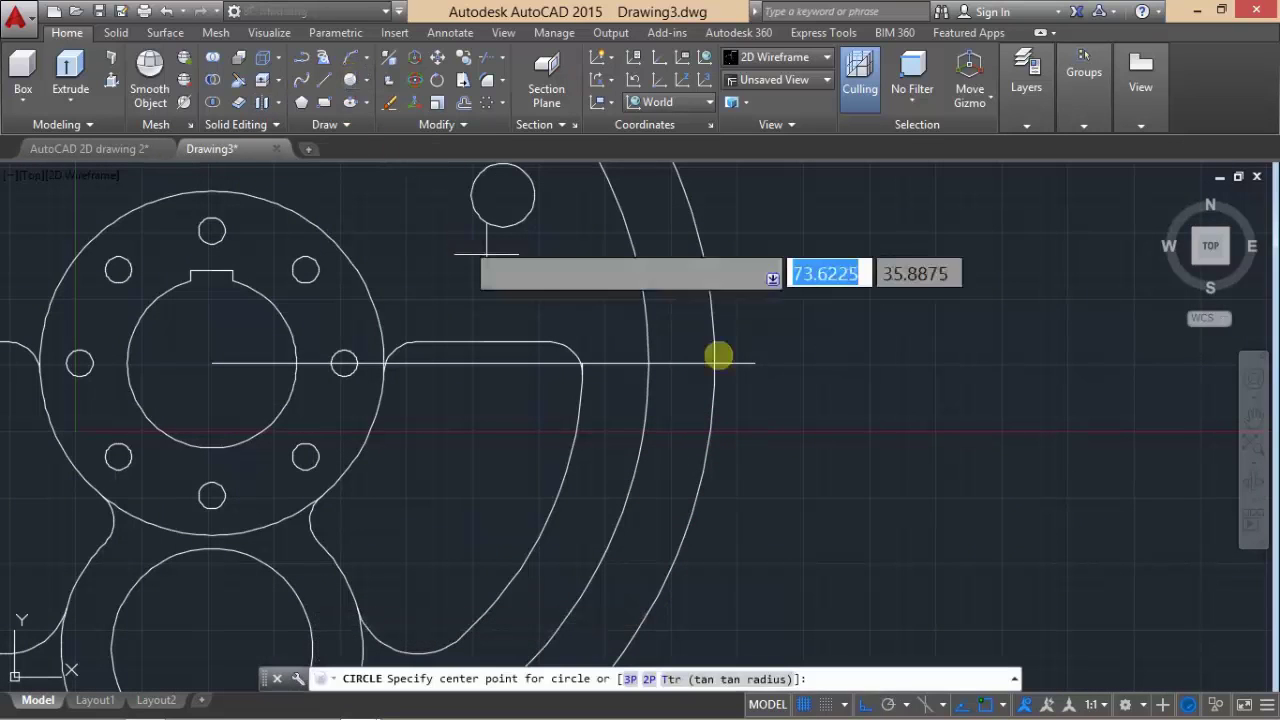
click(705, 365)
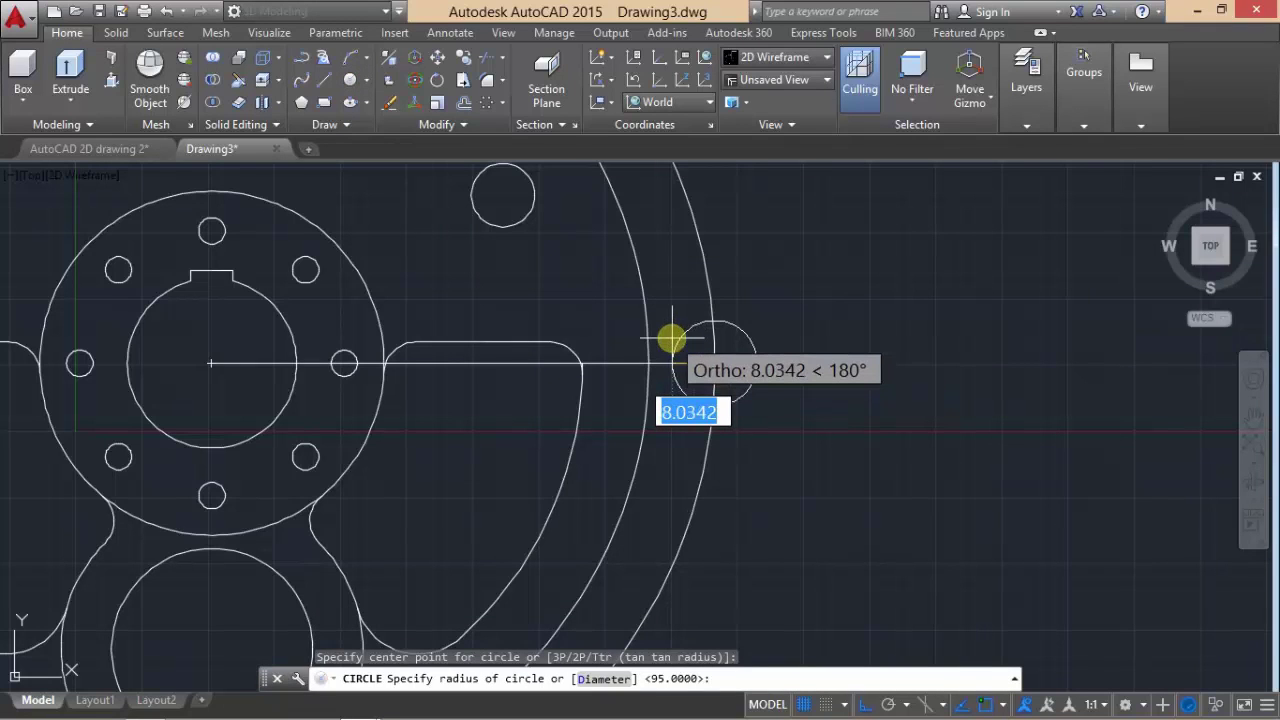
text(9)
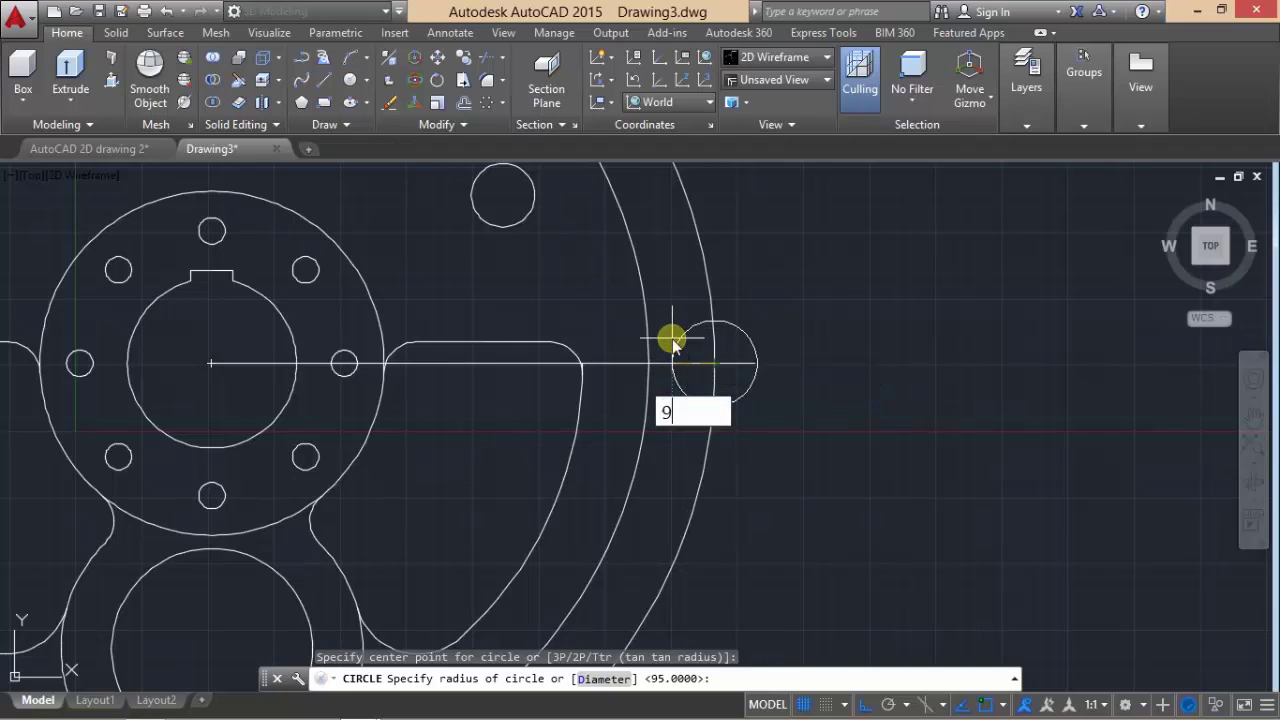
key(Return)
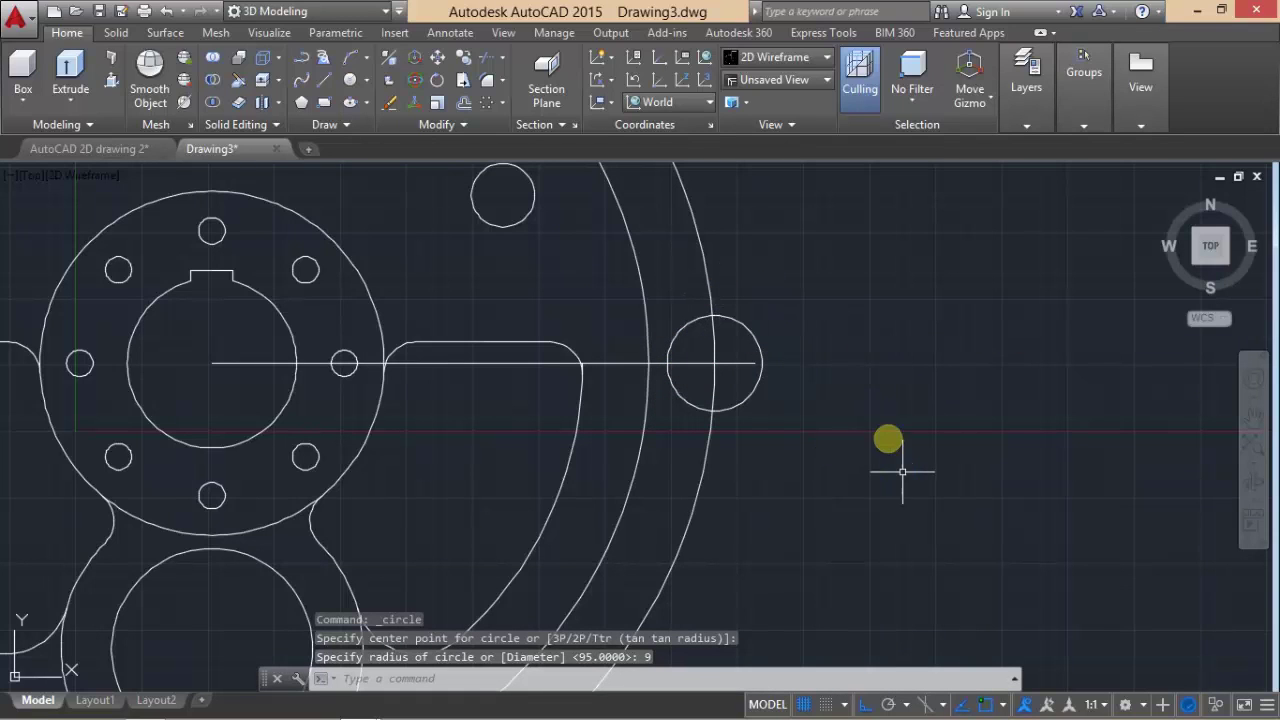
- Trim the R9 circle and Ø190 rim against each other to form one notch
click(489, 60)
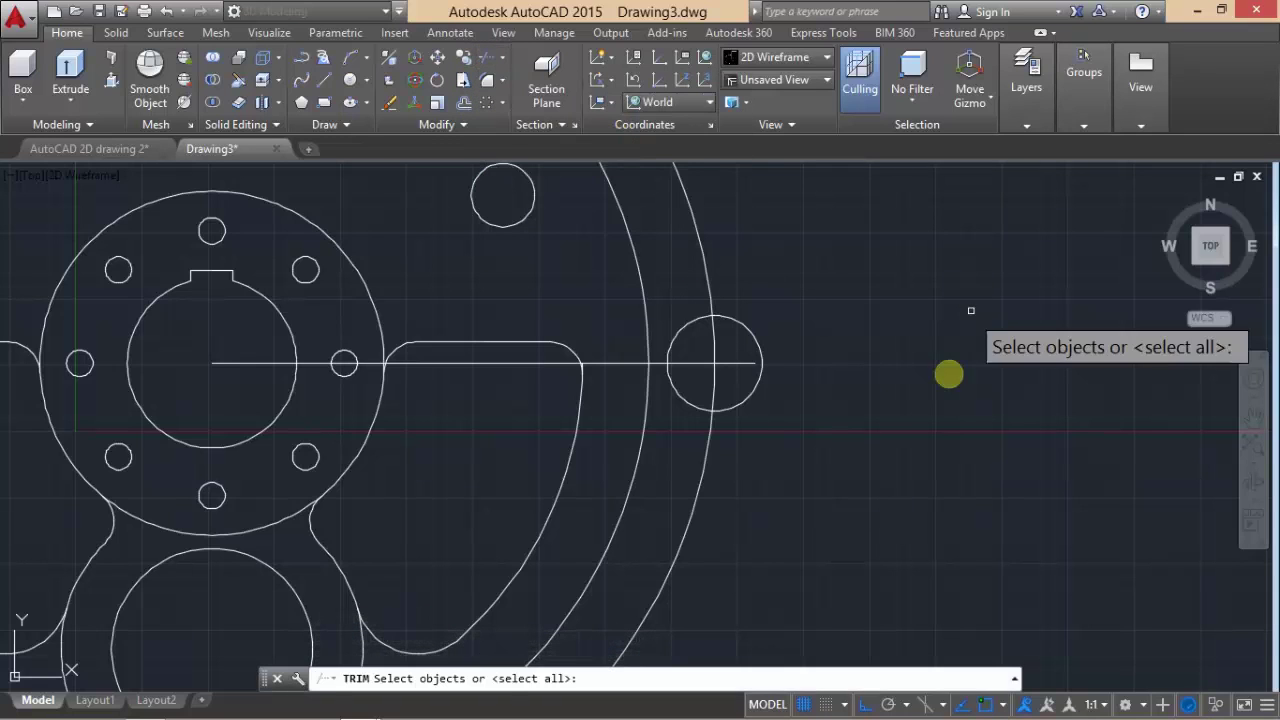
key(Return)
click(781, 417)
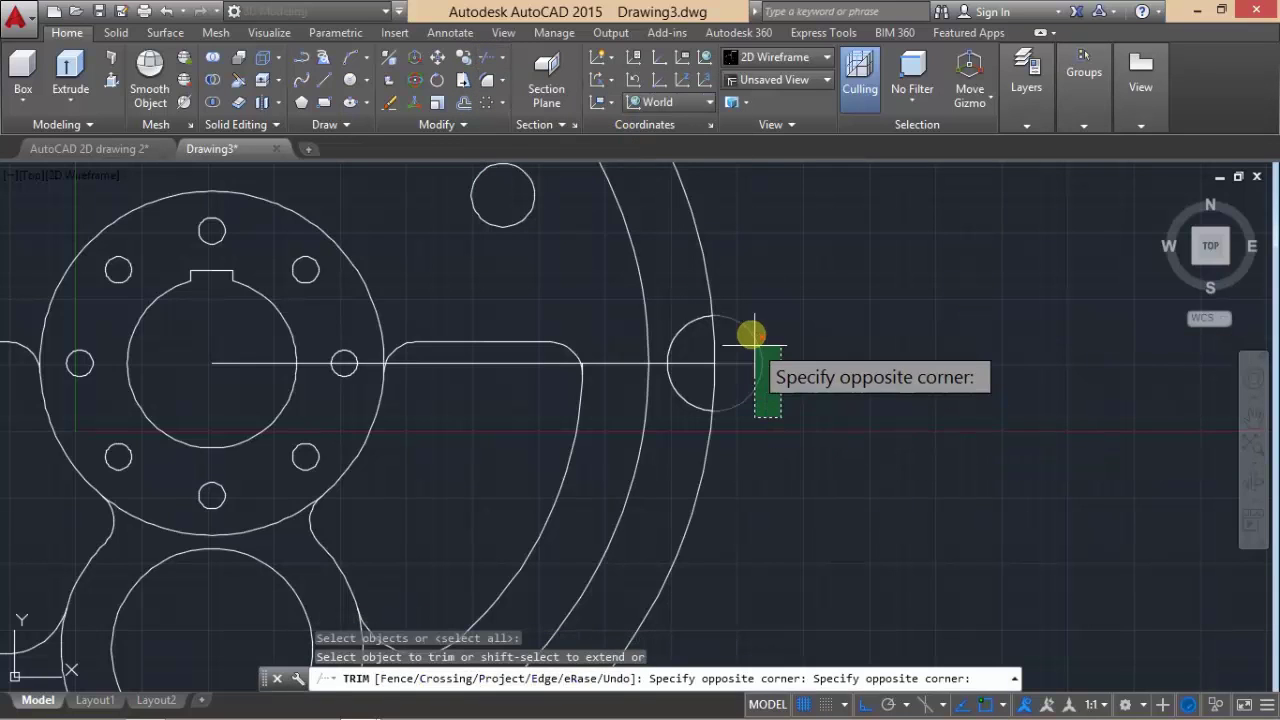
click(736, 336)
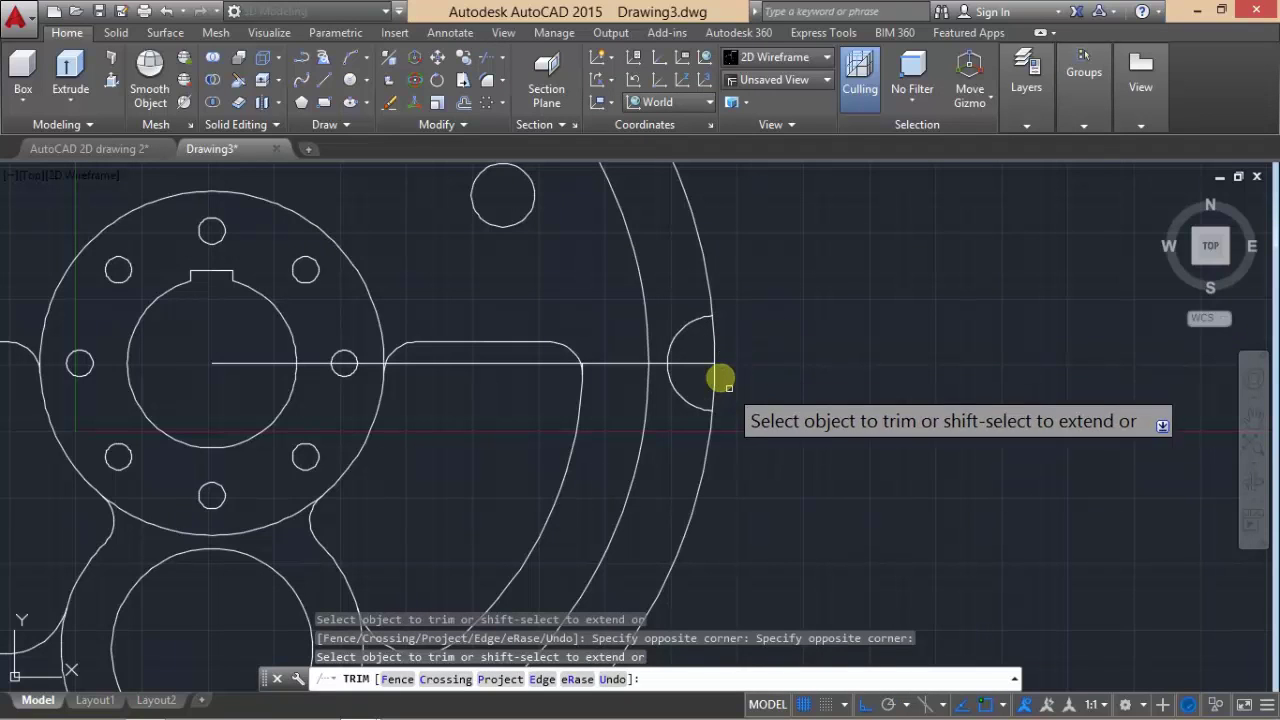
click(728, 390)
click(704, 357)
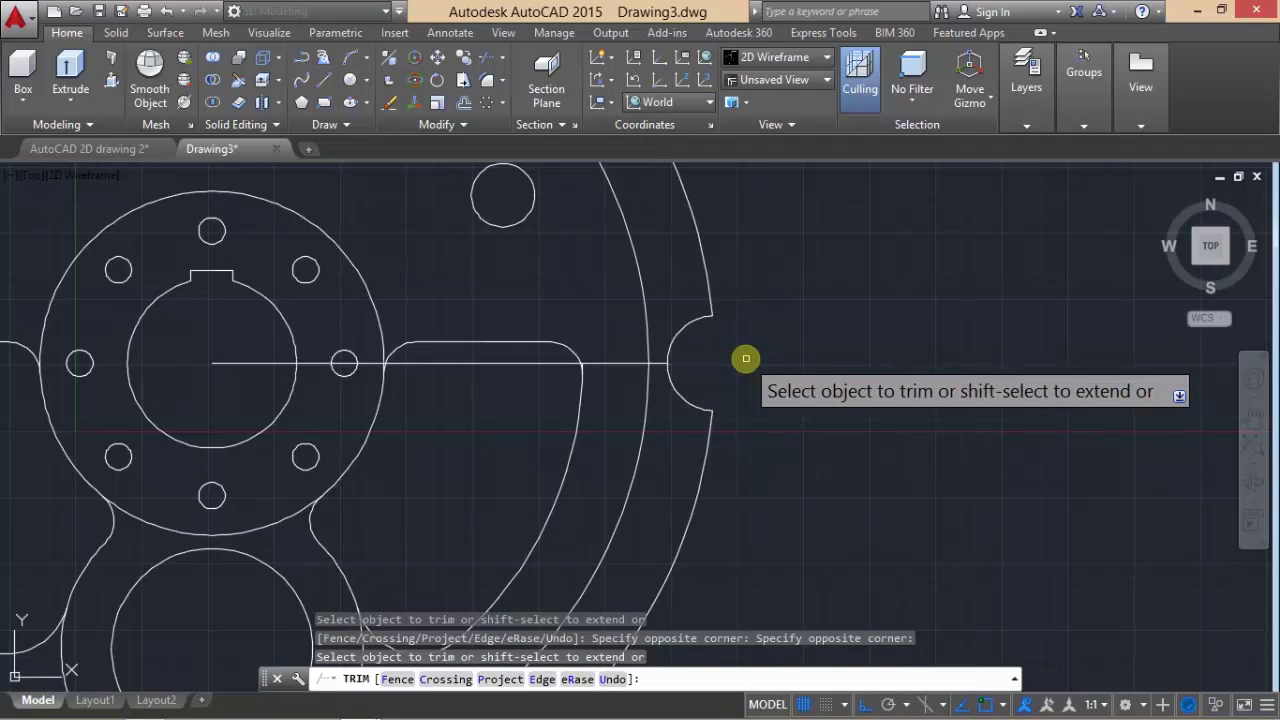
key(Escape)
- Erase the horizontal construction line across the wheel
scroll(748, 358, down, 2)
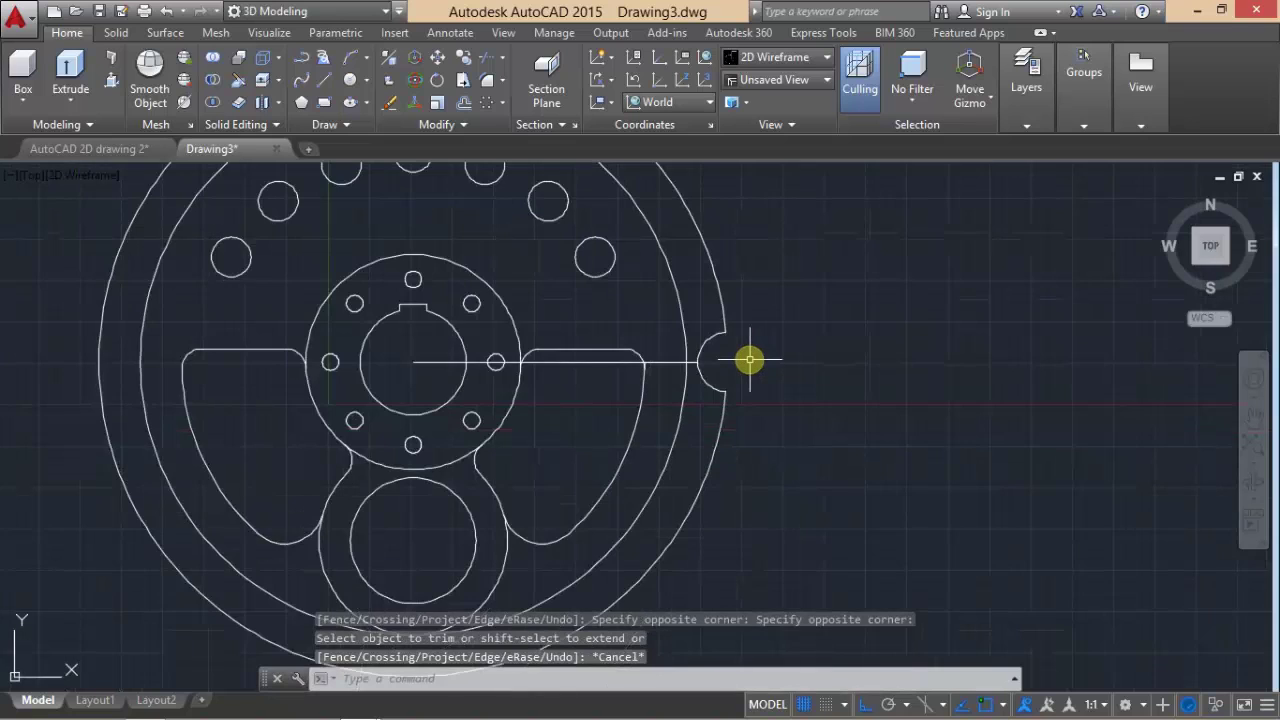
middle_drag(750, 360, 794, 366)
scroll(796, 364, down, 2)
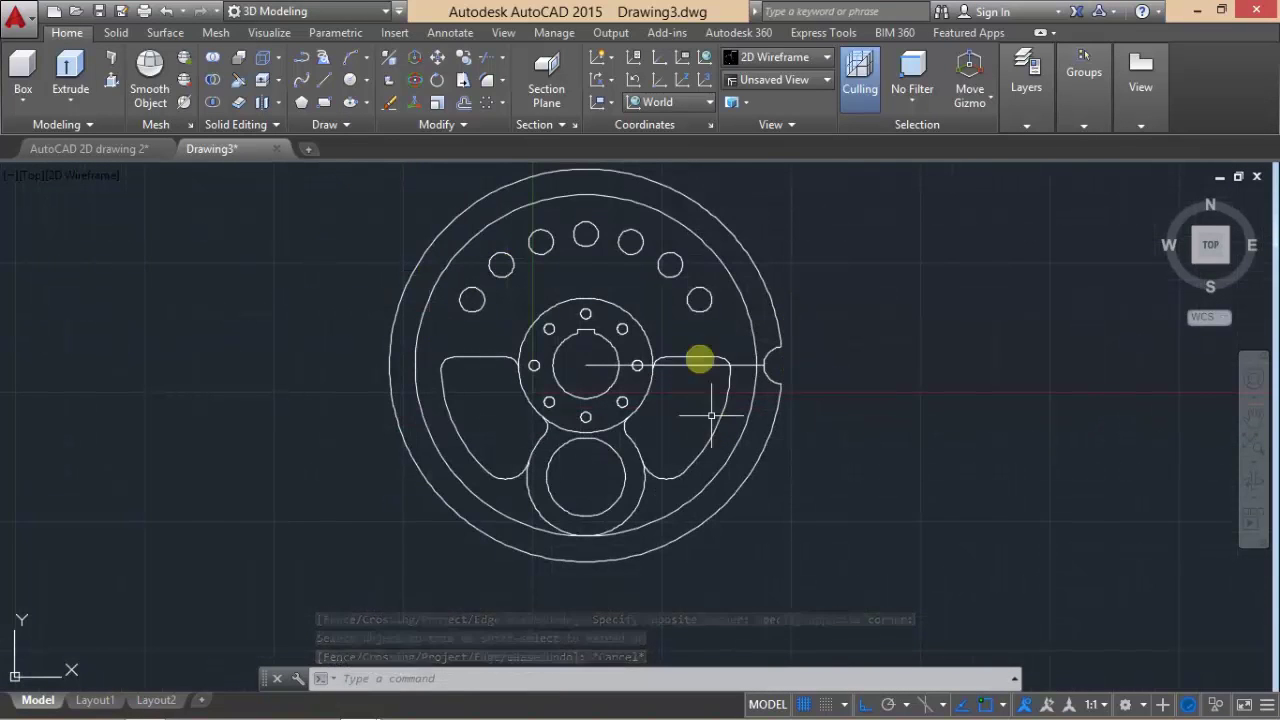
click(699, 368)
click(690, 364)
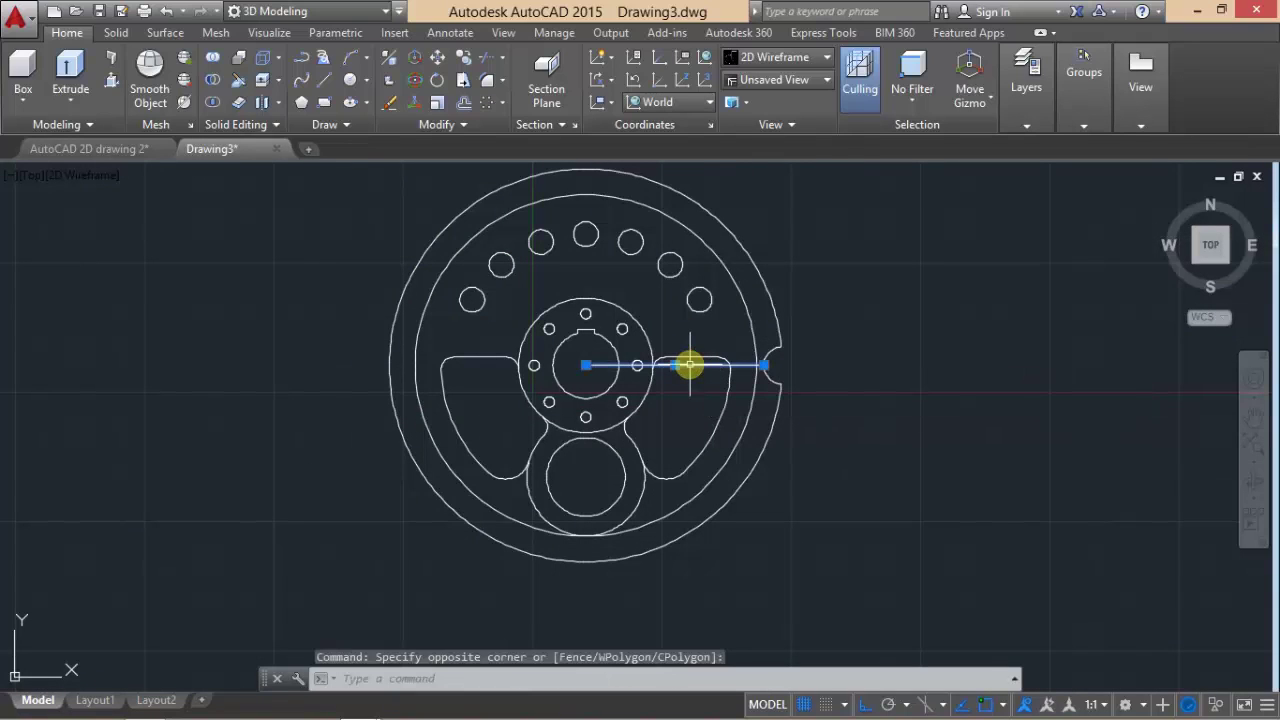
key(Delete)
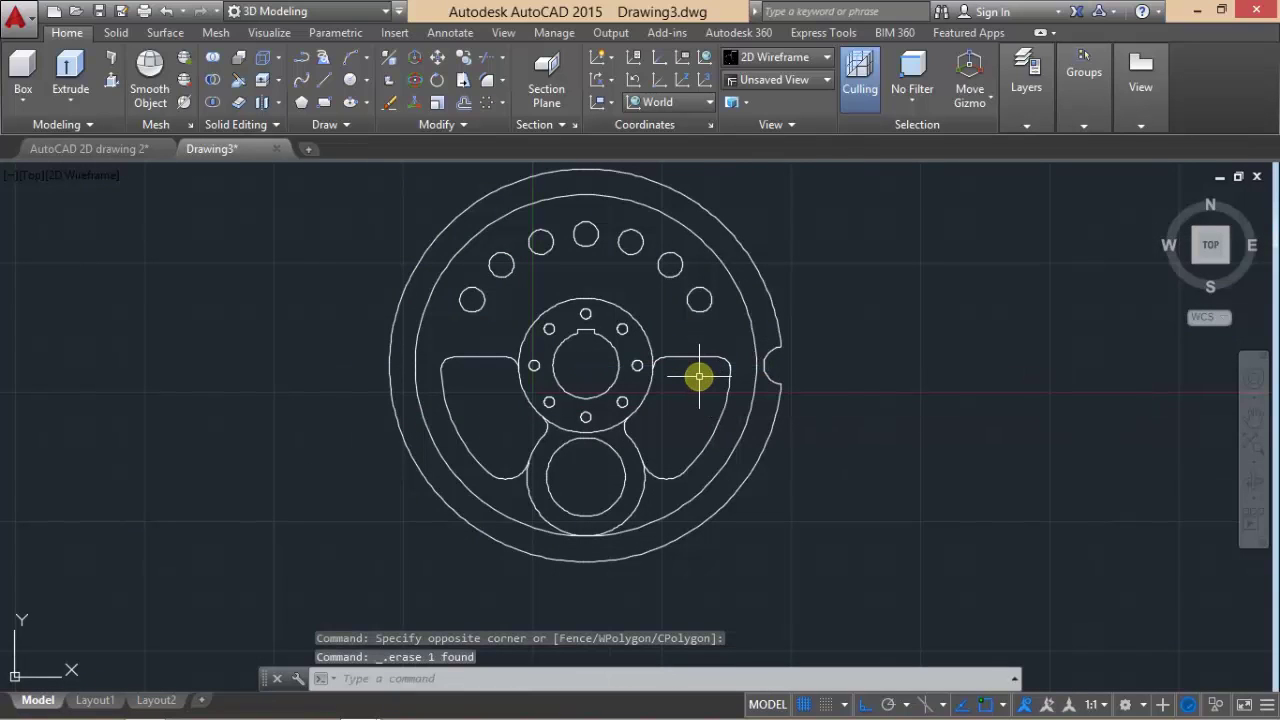
- Polar-array the notch into 20 copies around the hub centre over 360°
click(483, 104)
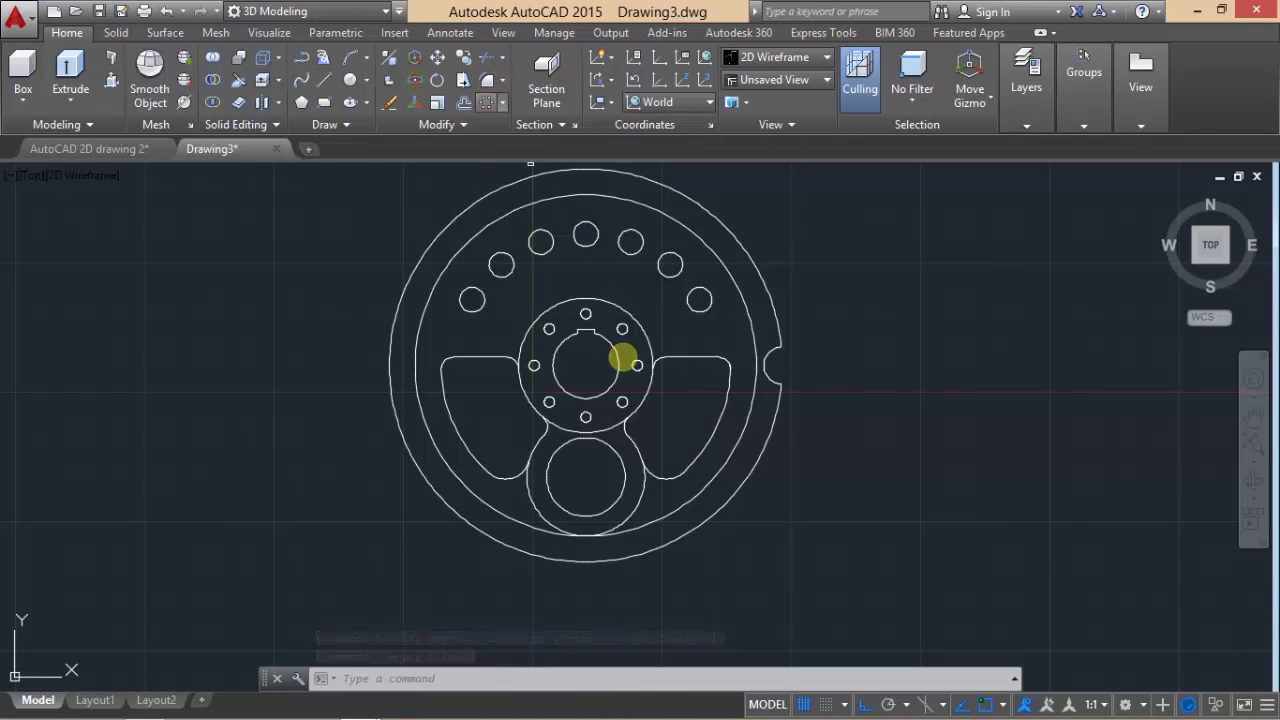
click(772, 381)
key(Return)
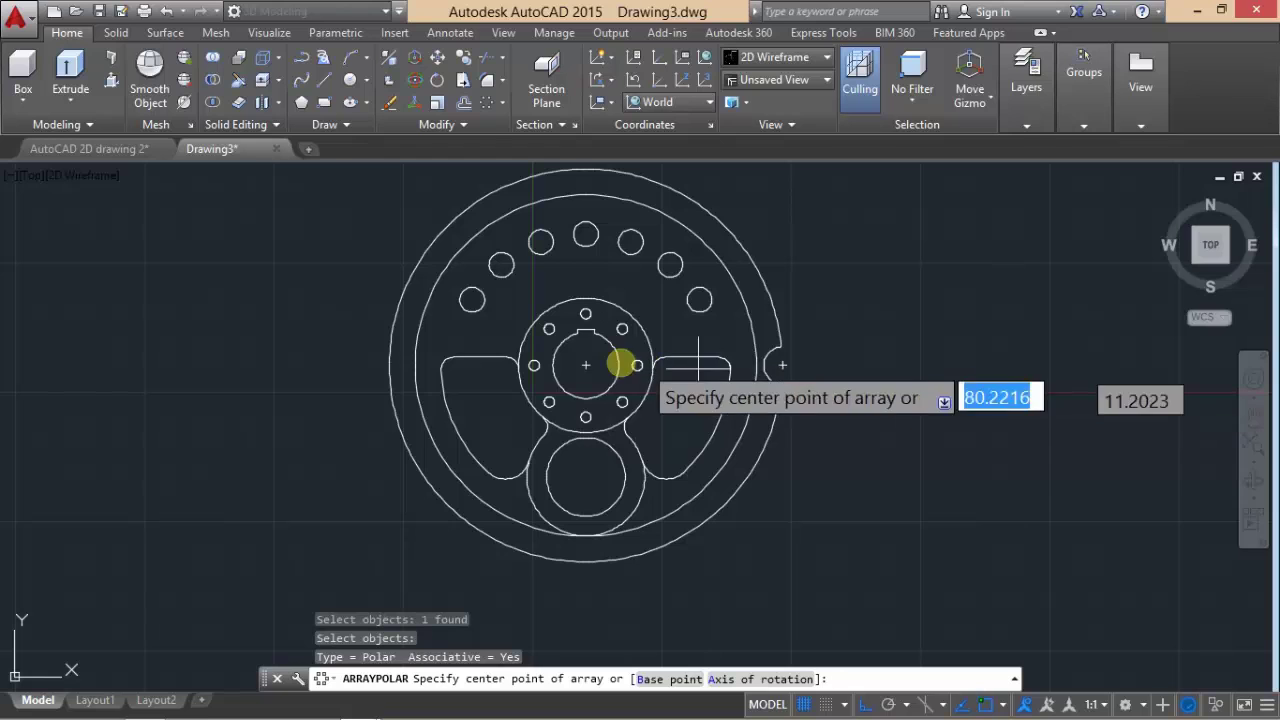
click(586, 365)
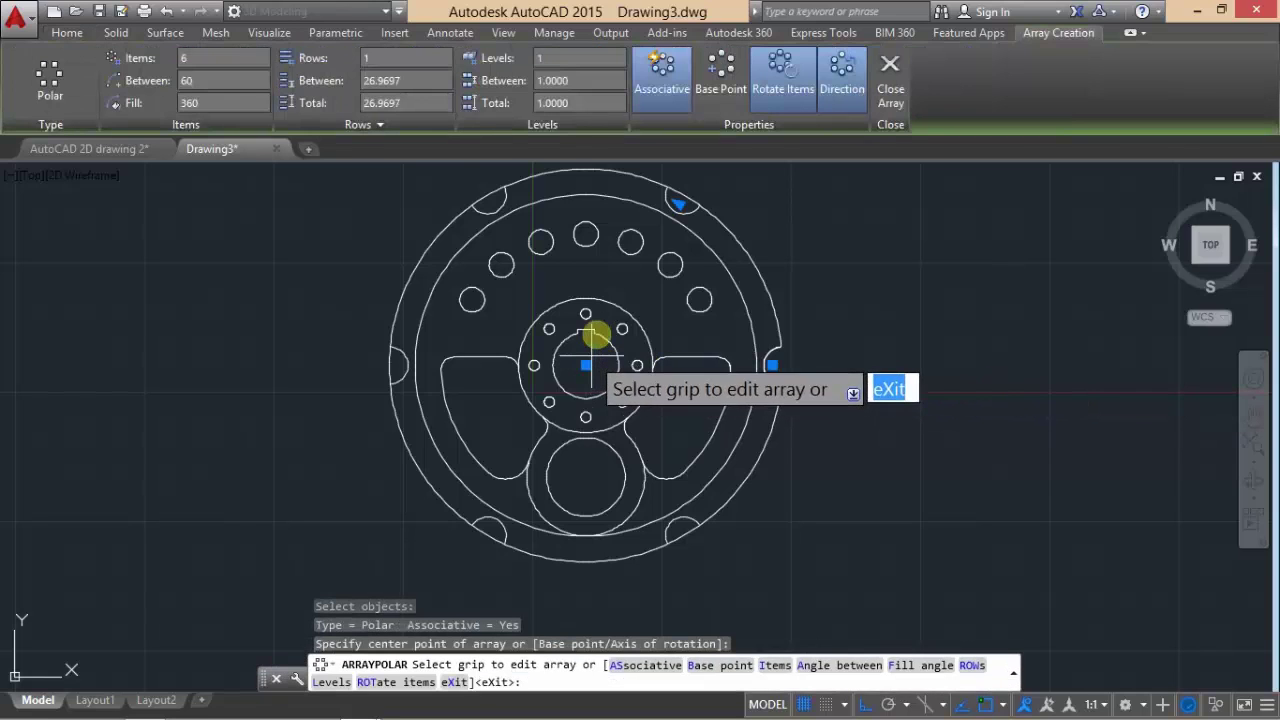
click(189, 105)
text(20)
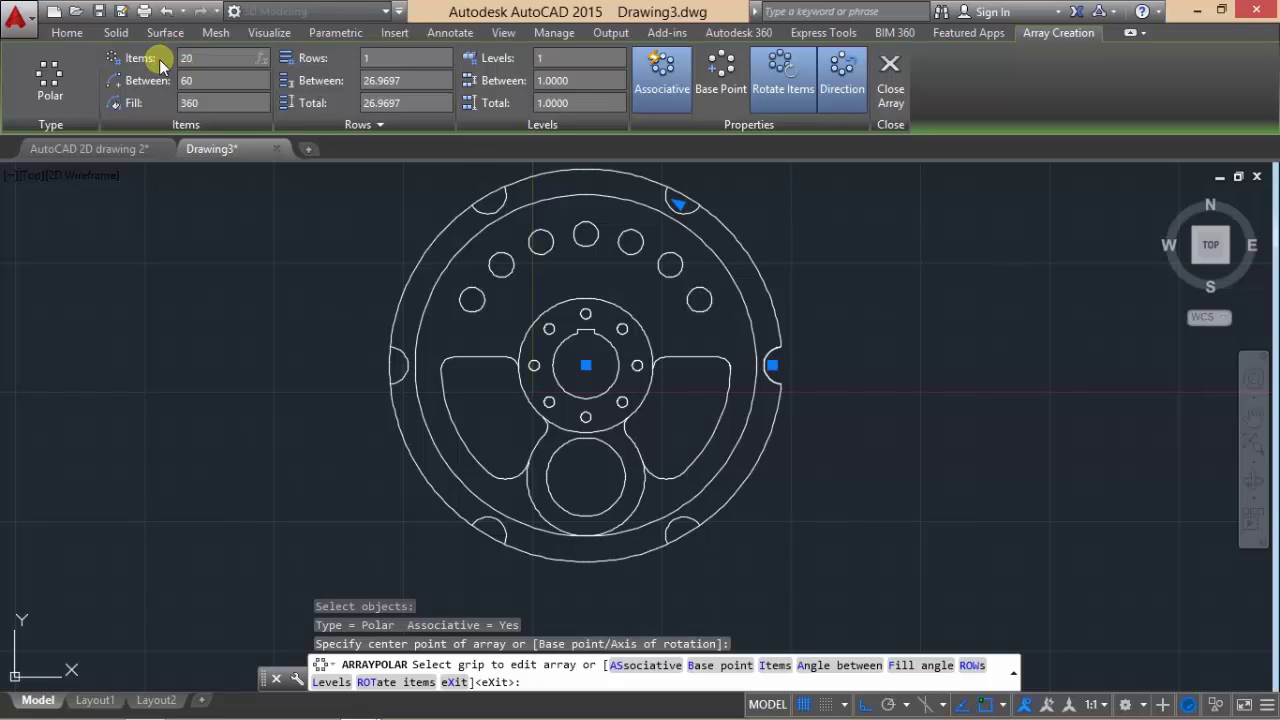
key(Return)
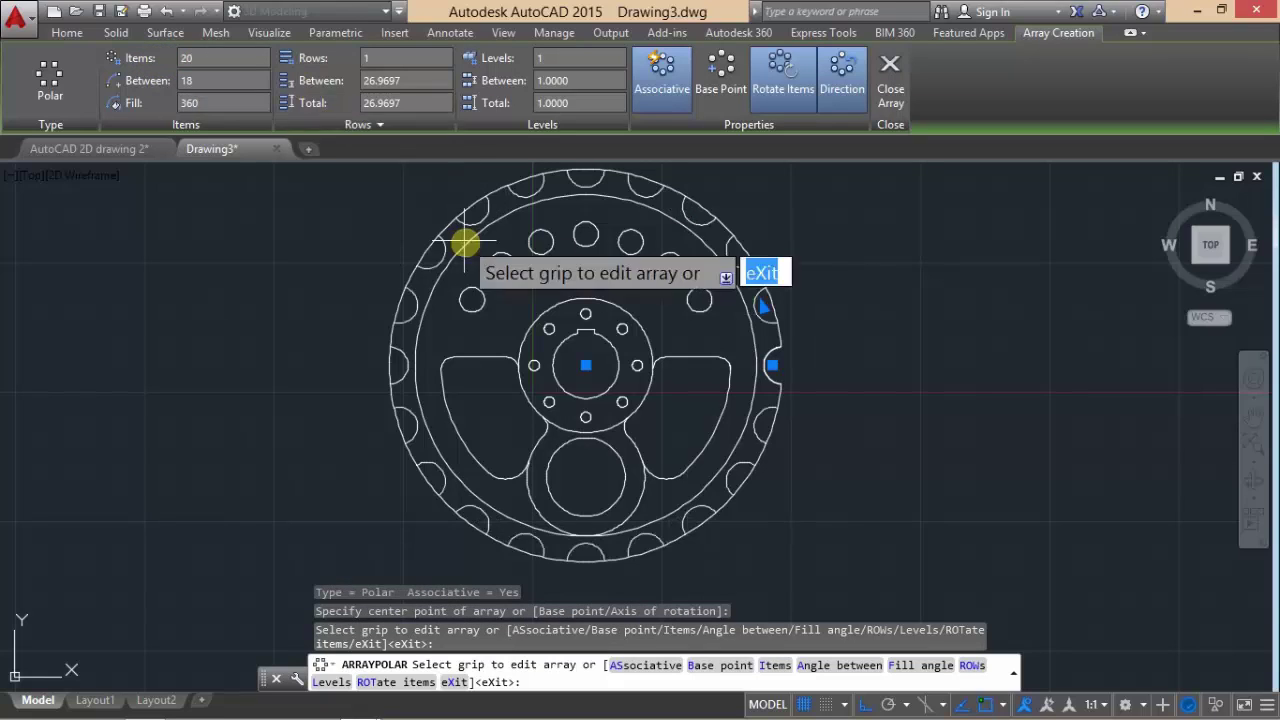
key(Return)
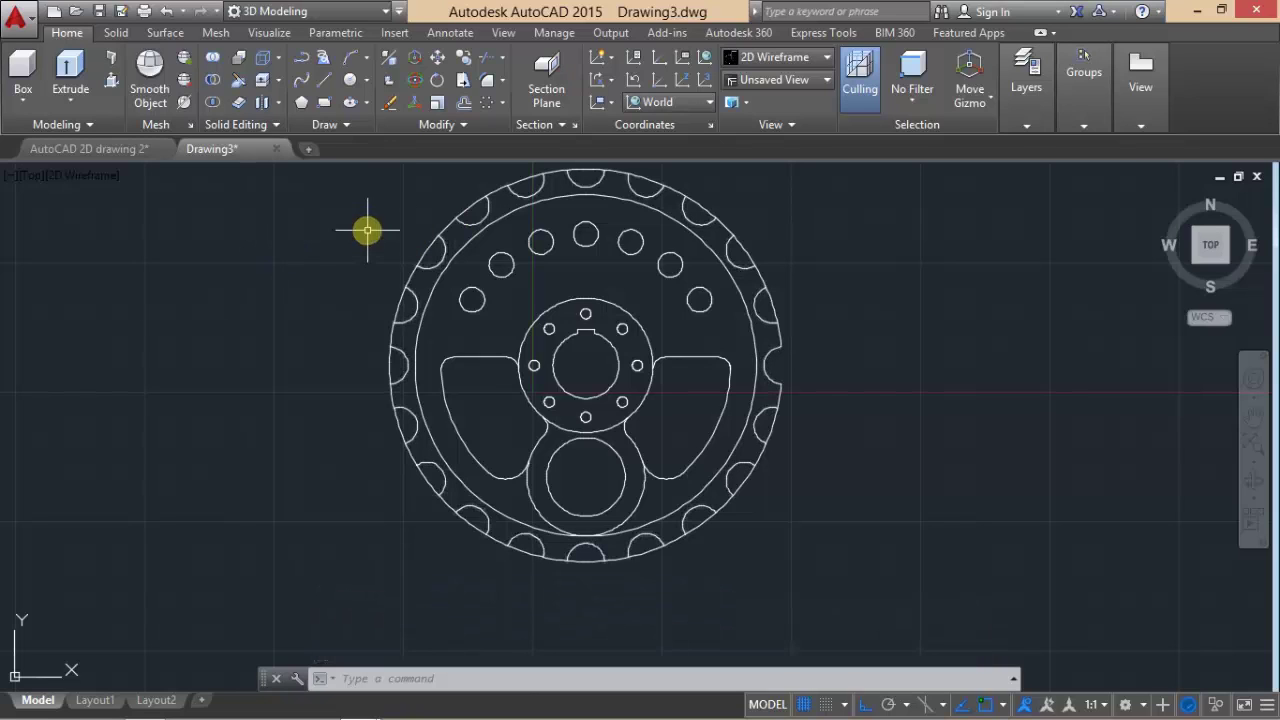
- Trim the Ø190 rim arc inside the first right-side notch
click(490, 60)
key(Return)
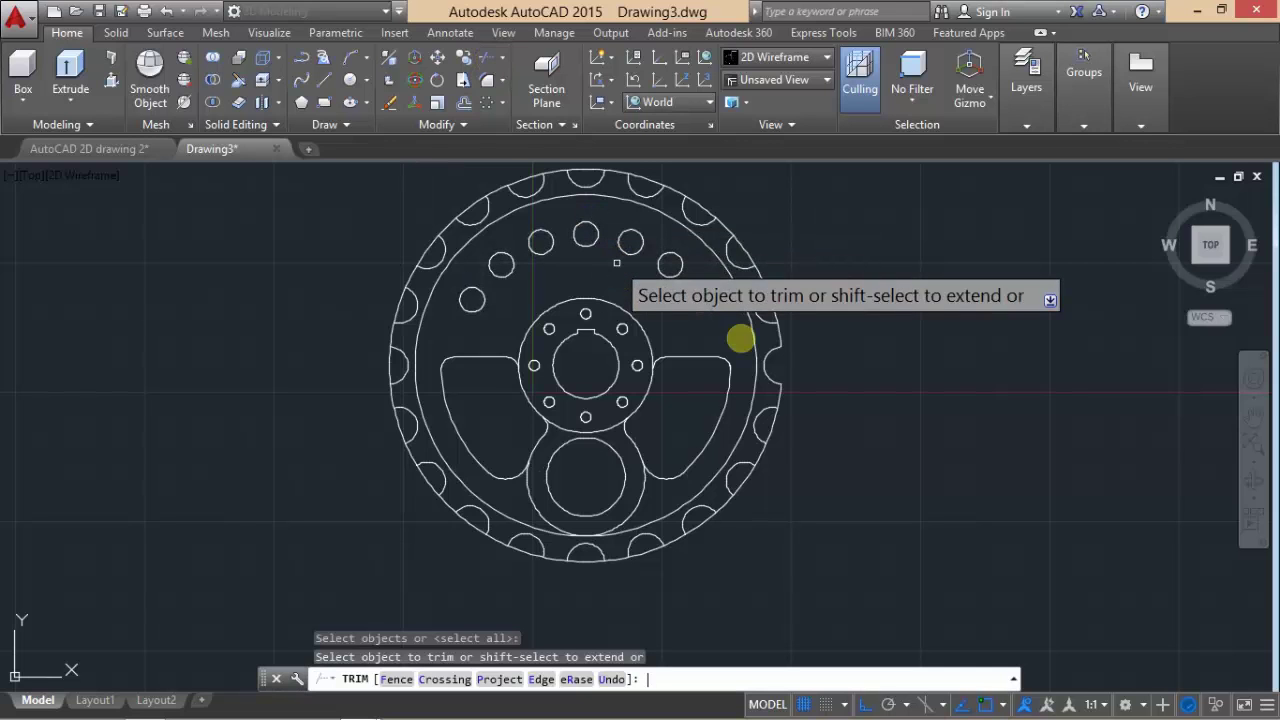
scroll(771, 320, up, 2)
scroll(755, 295, up, 3)
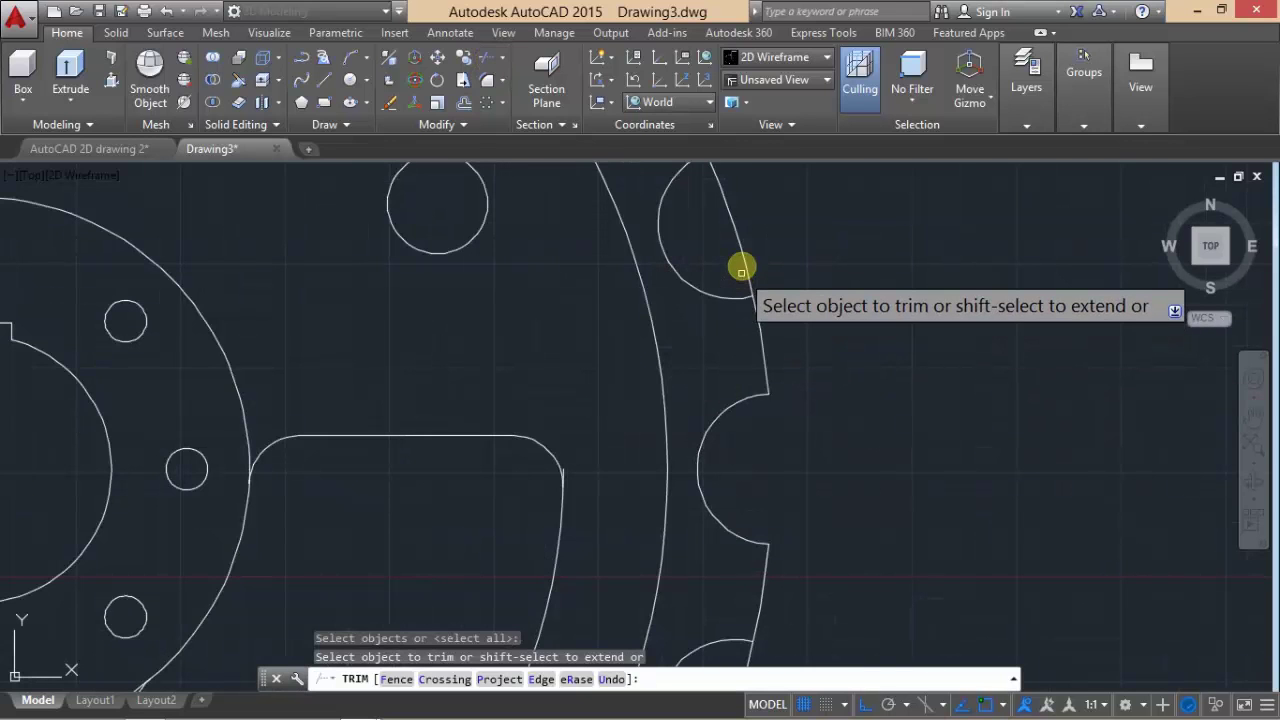
click(741, 268)
scroll(700, 440, down, 2)
scroll(671, 366, down, 2)
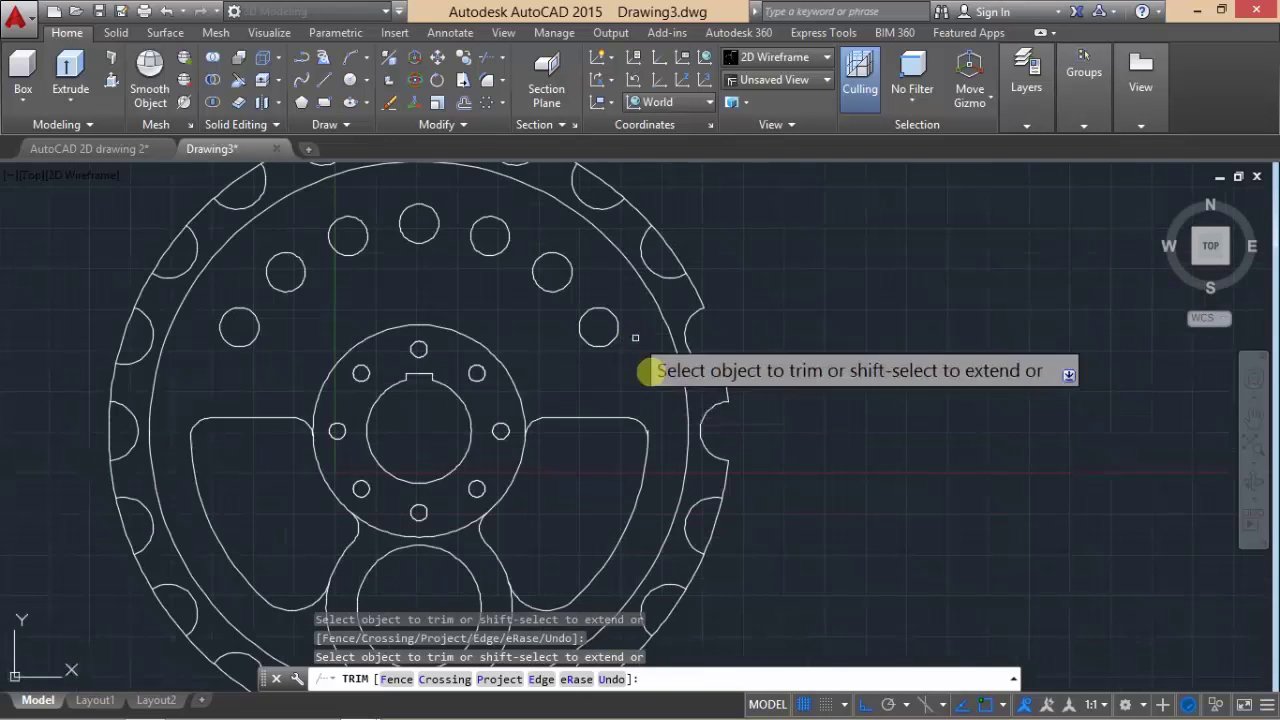
scroll(620, 340, down, 1)
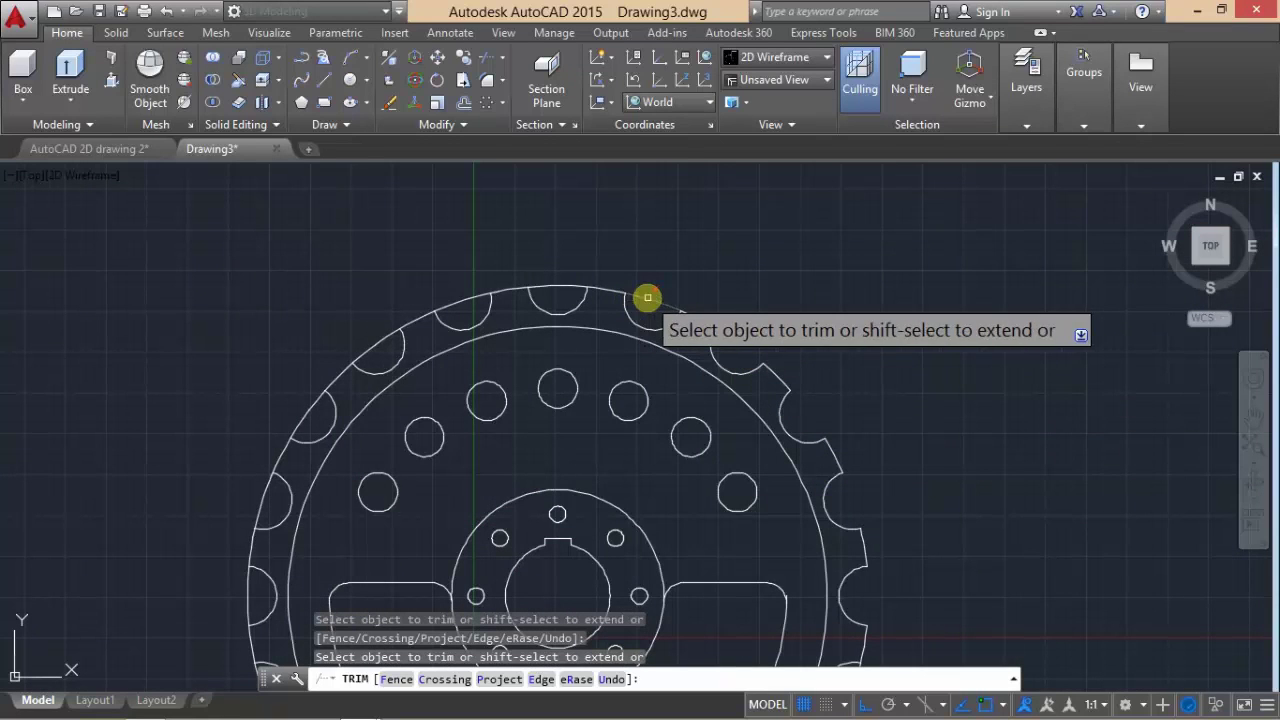
- Trim the rim arcs inside the top and upper-left notches
click(558, 288)
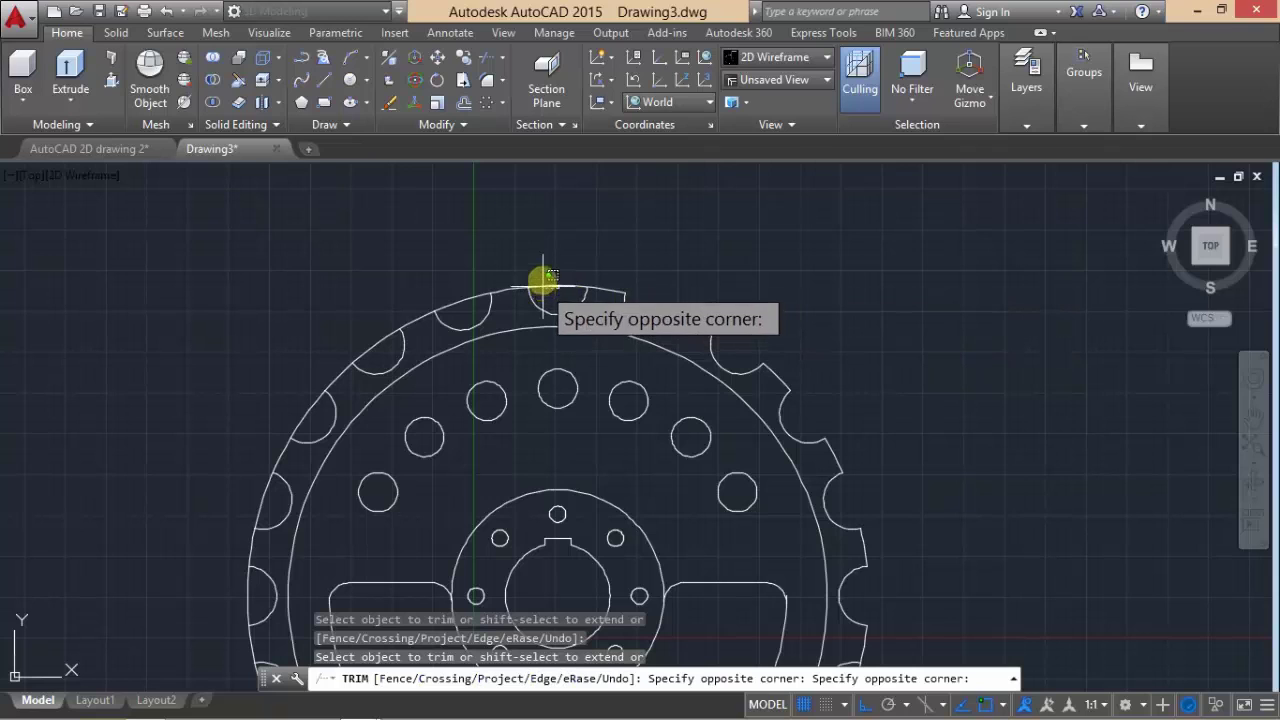
click(520, 288)
click(466, 301)
click(430, 308)
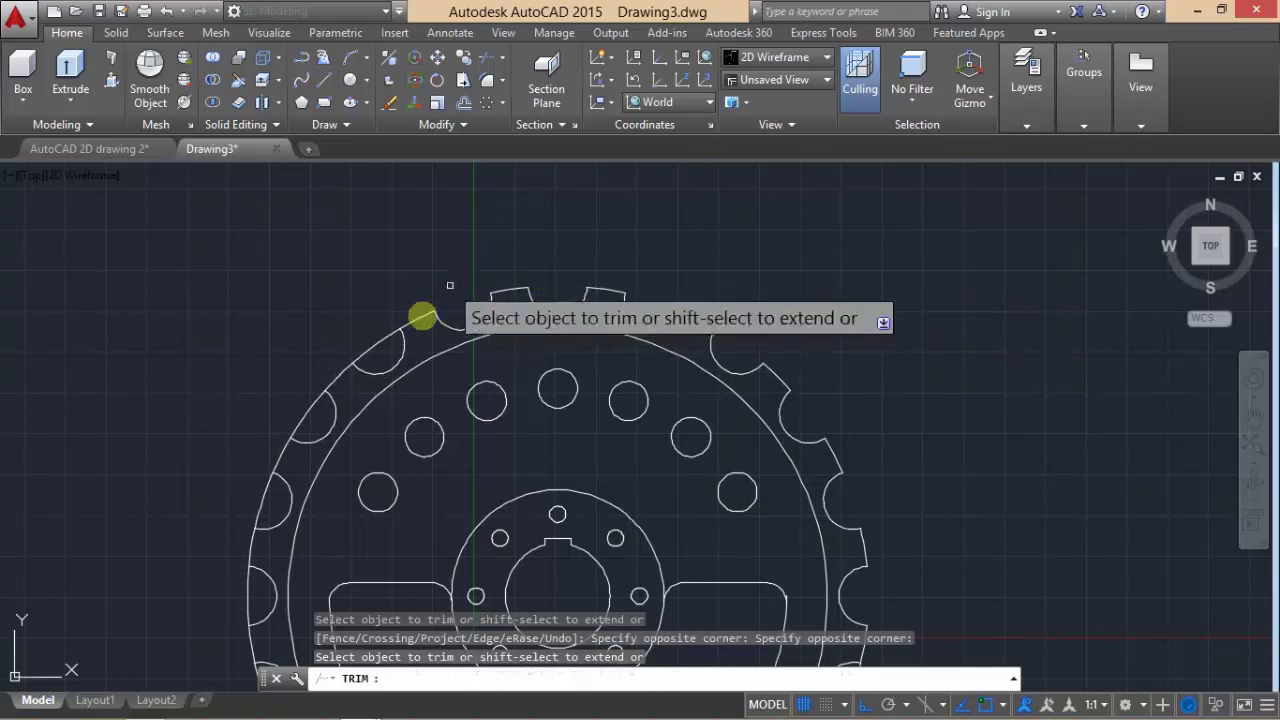
click(383, 340)
click(355, 360)
click(322, 404)
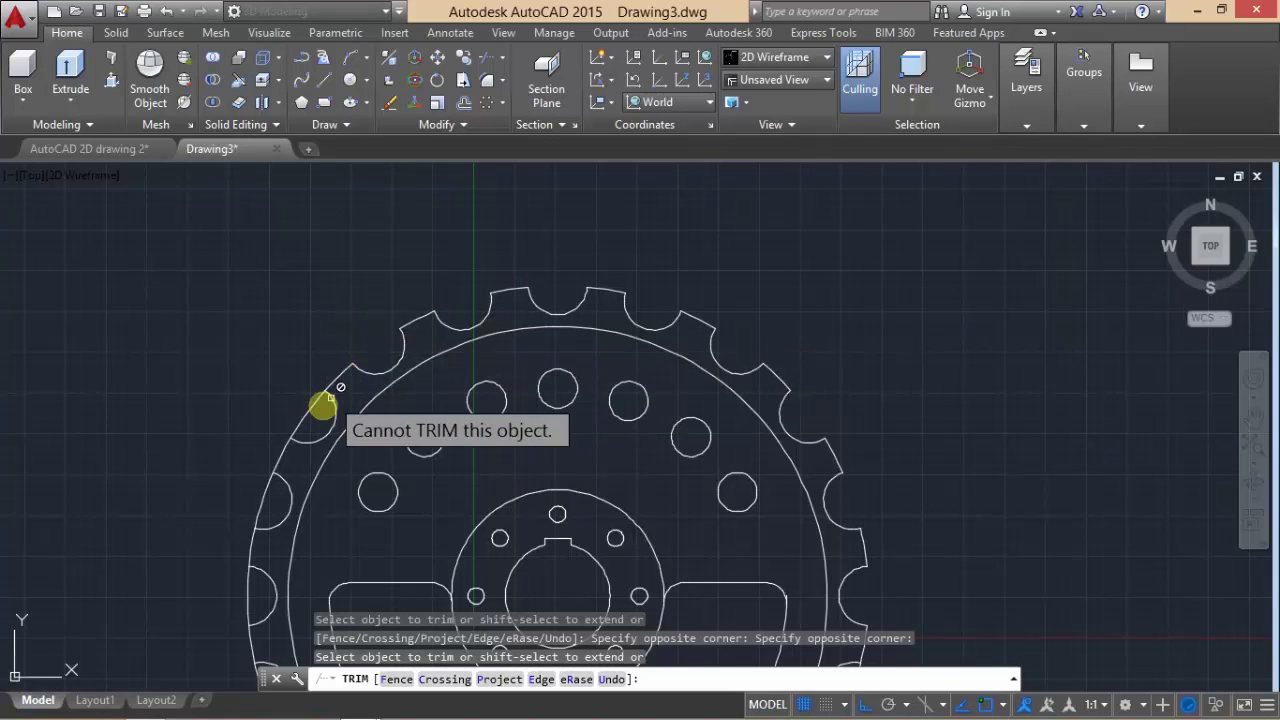
click(300, 400)
click(296, 401)
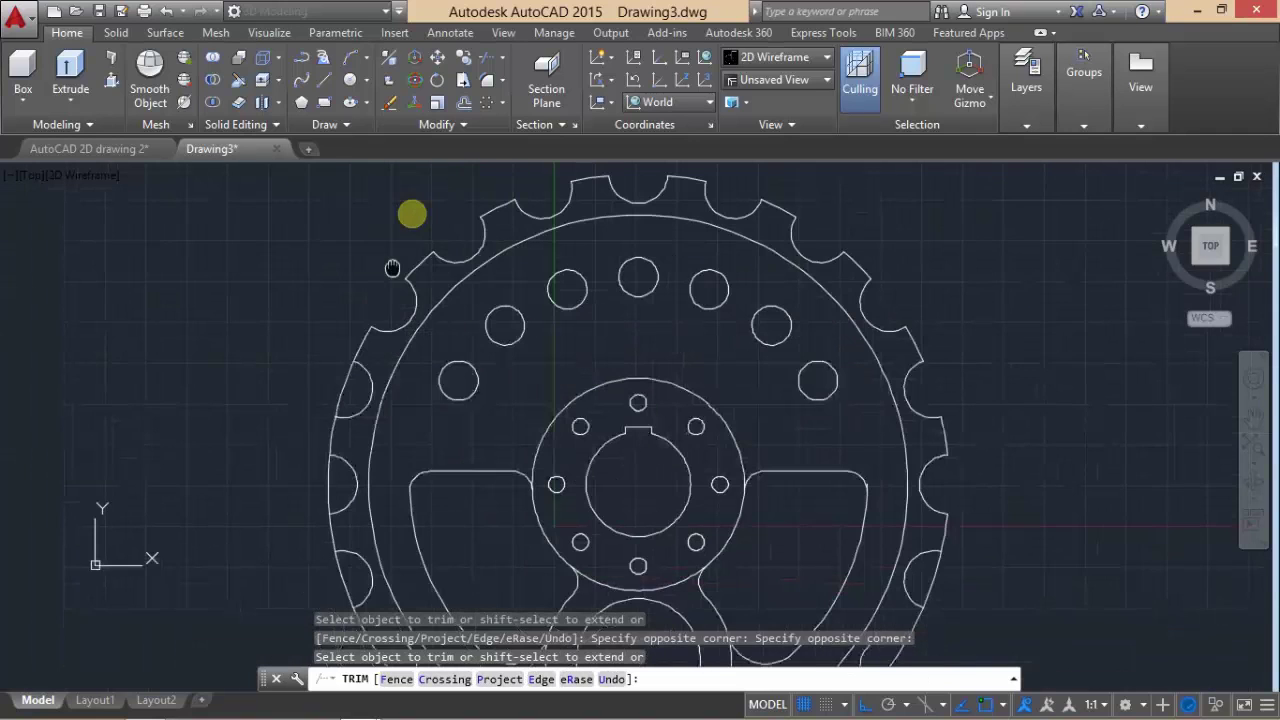
- Trim the rim arcs inside the left-side tooth notches
middle_drag(296, 401, 383, 322)
click(360, 363)
click(349, 363)
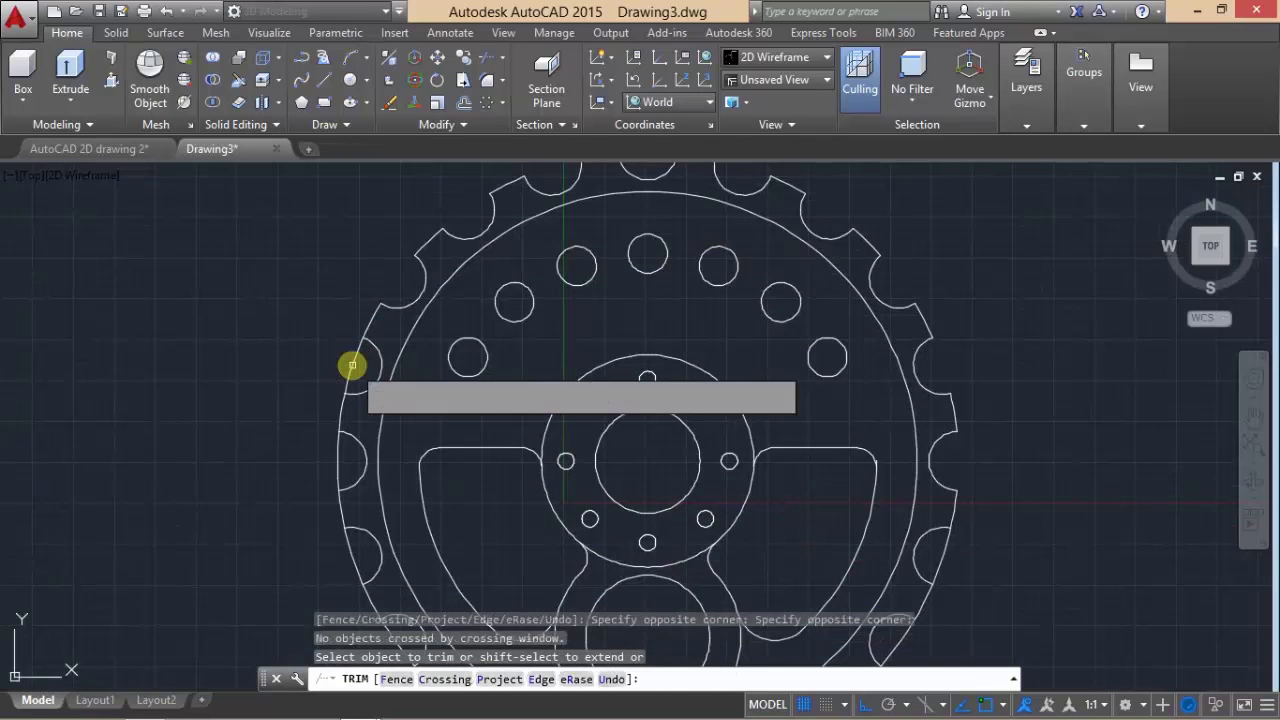
click(345, 366)
click(340, 412)
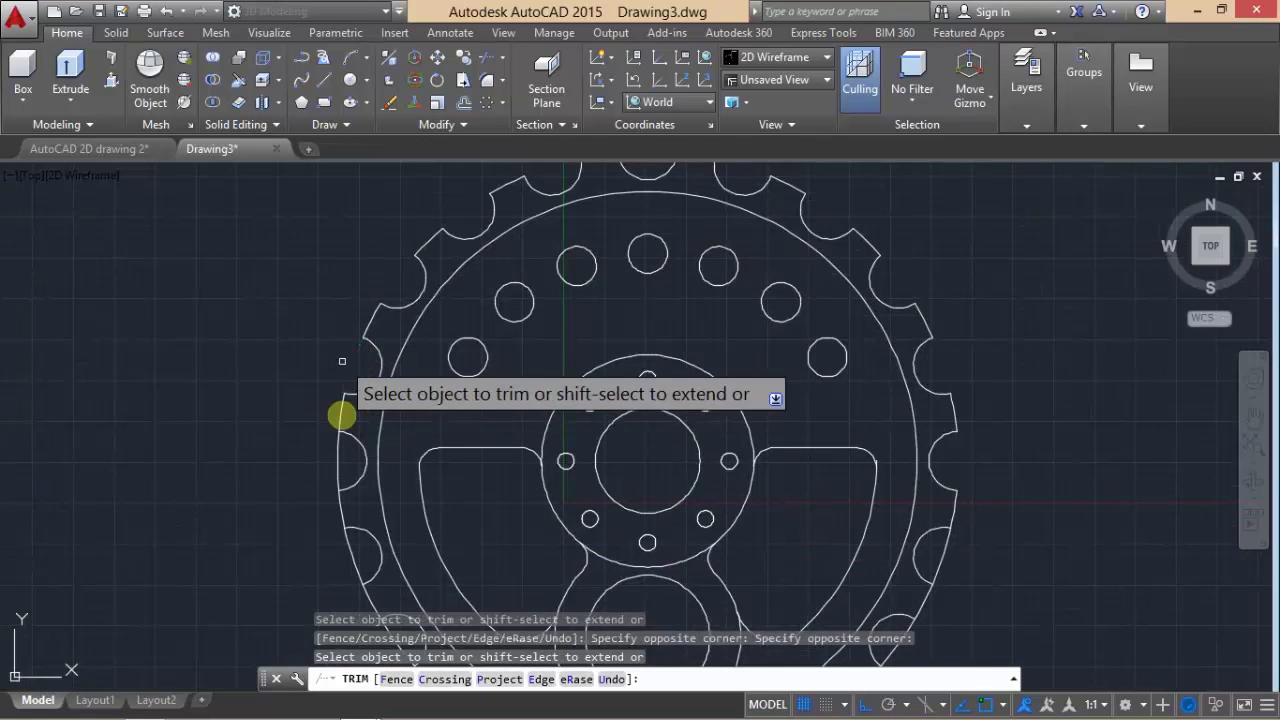
click(325, 450)
click(403, 480)
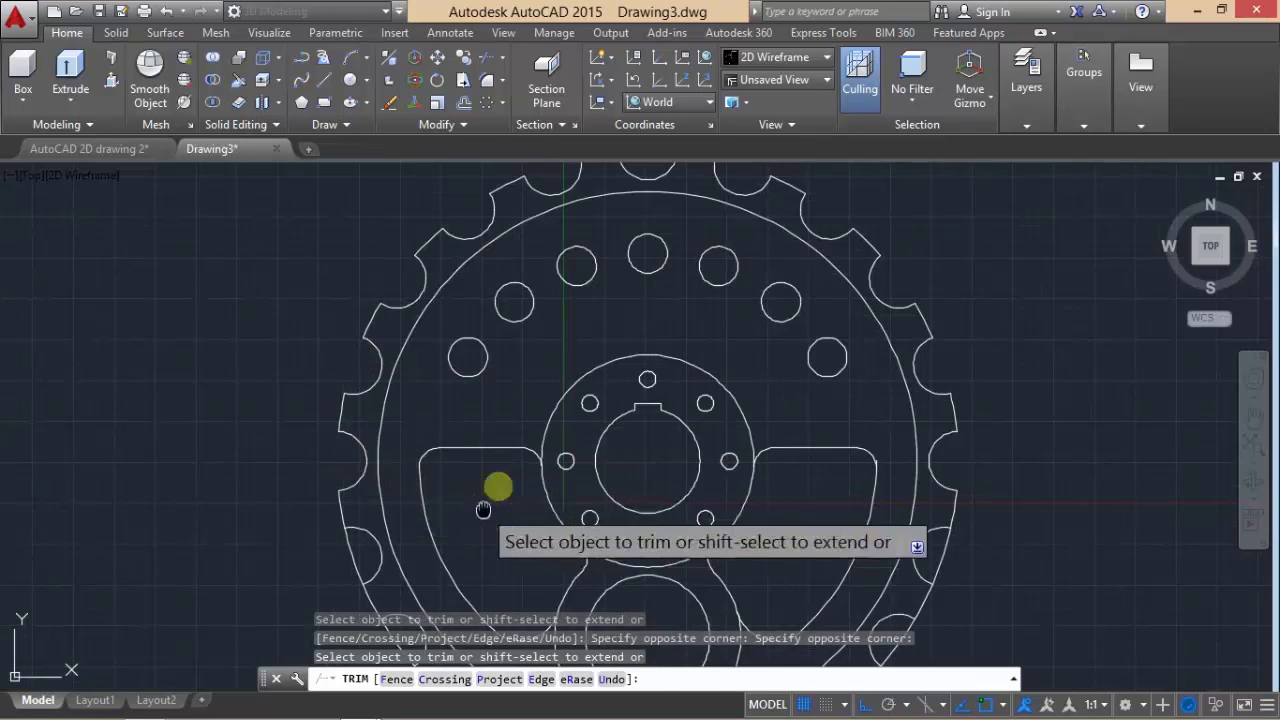
- Trim the rim arcs inside the lower-left notches
mouse_move(497, 486)
middle_down()
mouse_move(498, 316)
mouse_move(481, 302)
middle_up()
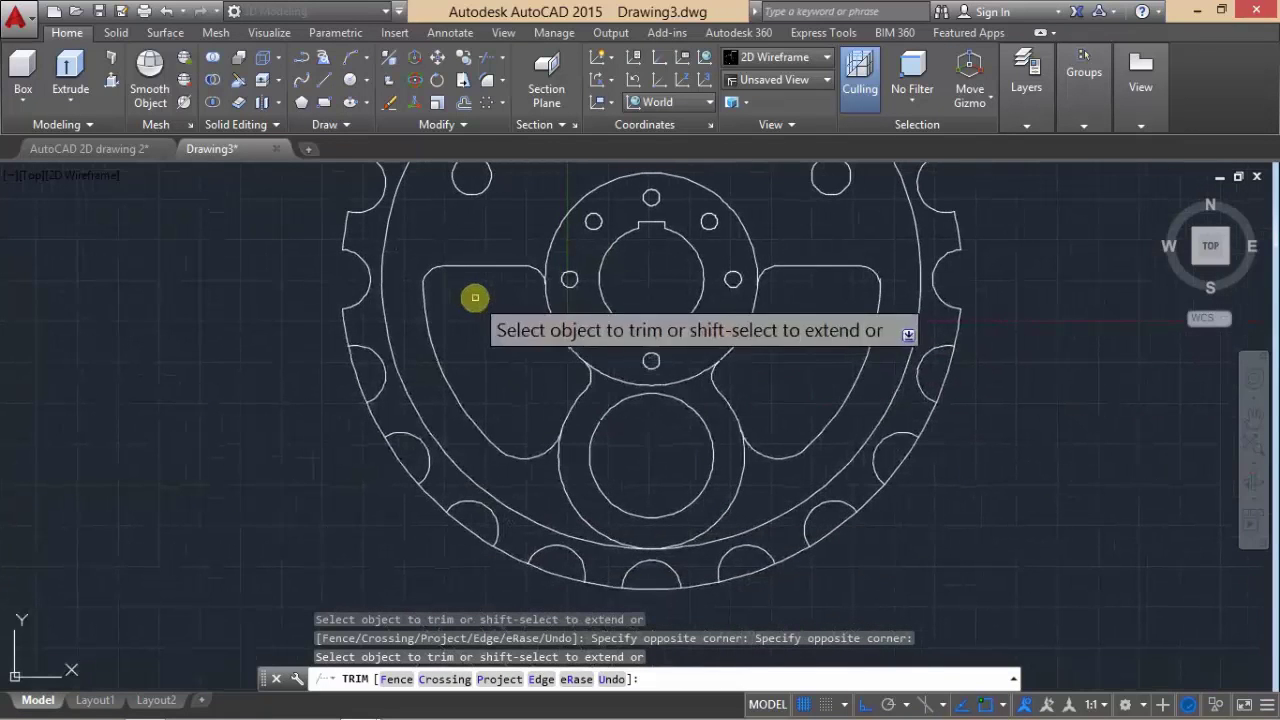
click(350, 378)
click(371, 449)
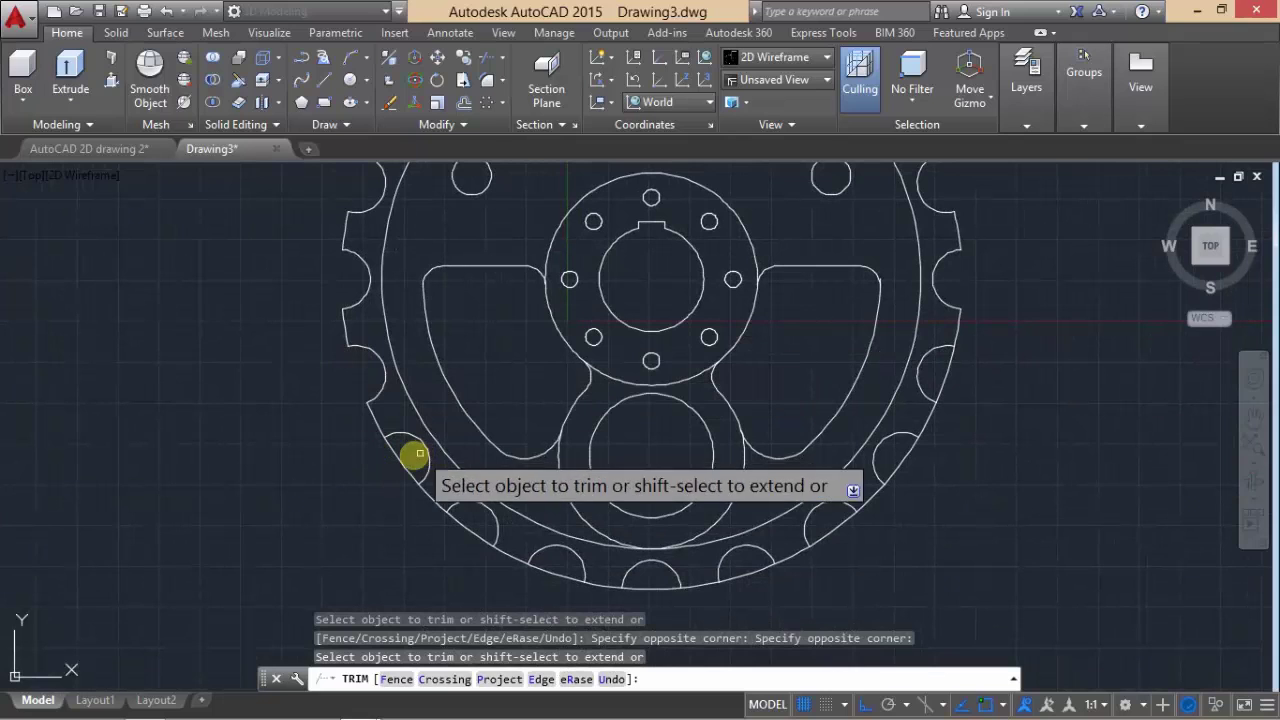
click(386, 457)
click(440, 533)
click(462, 521)
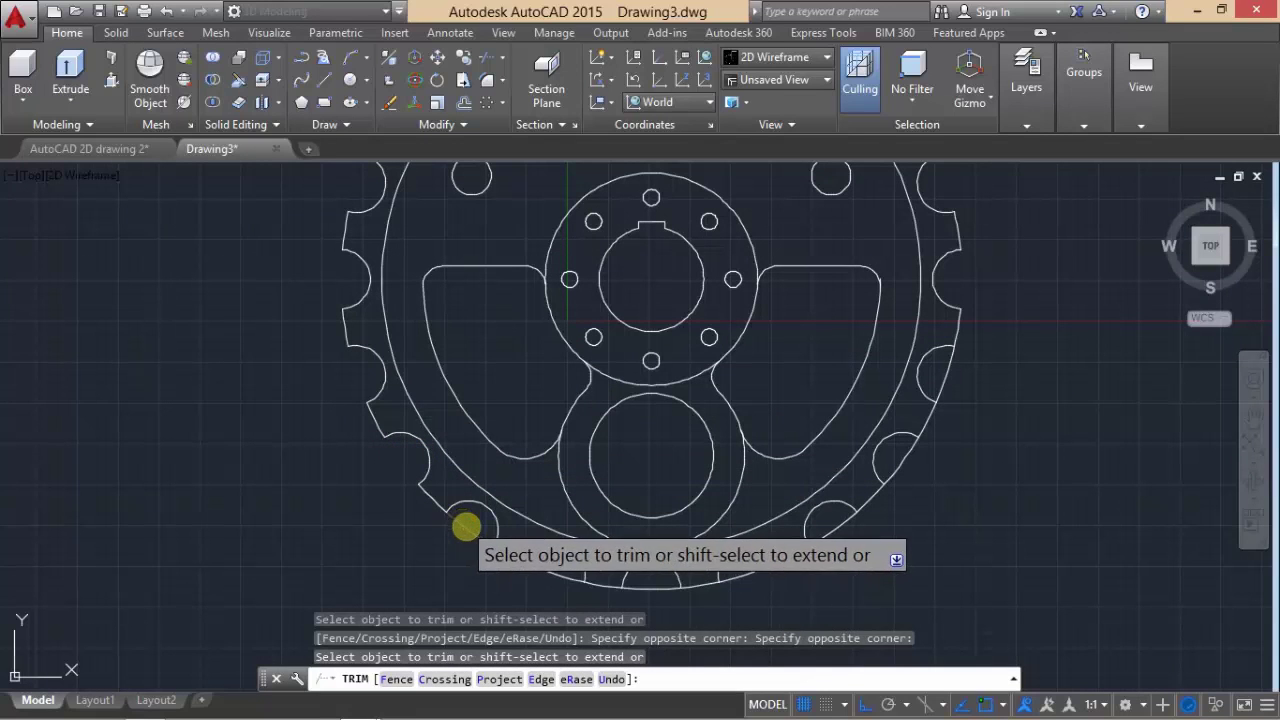
- Trim the rim arcs inside the bottom, lower-right and right-side notches
click(612, 582)
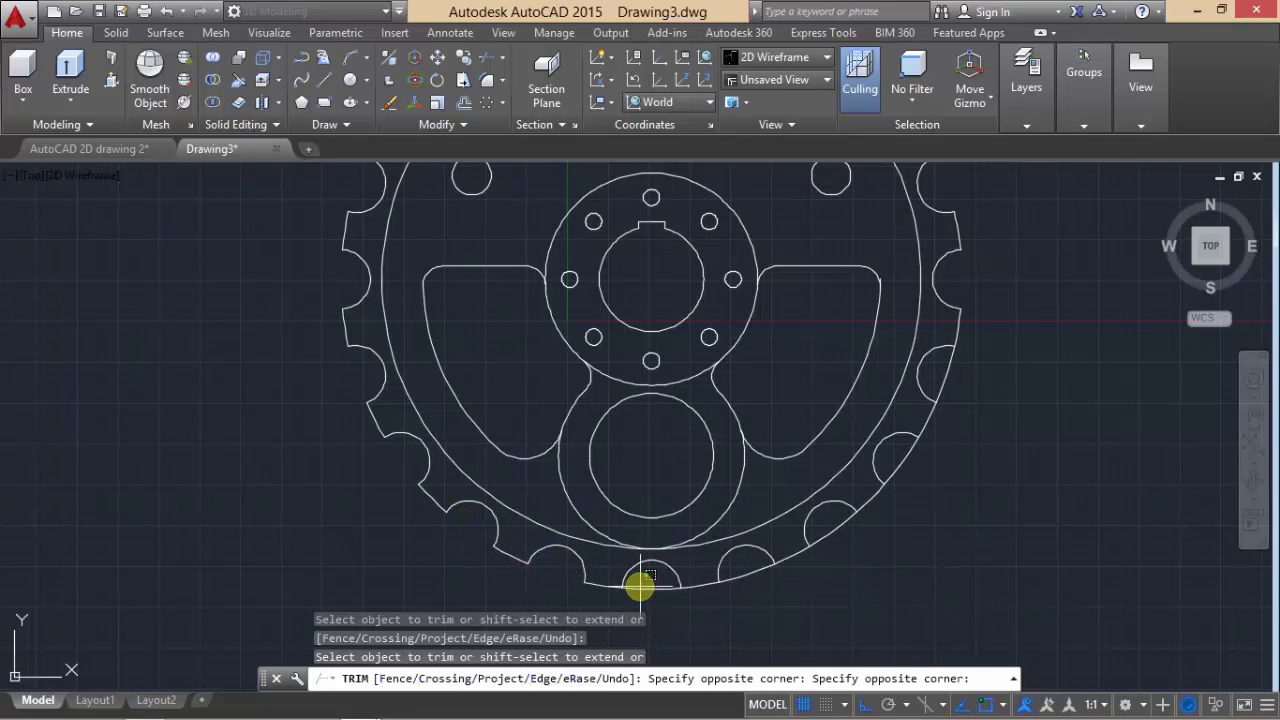
click(682, 599)
click(752, 578)
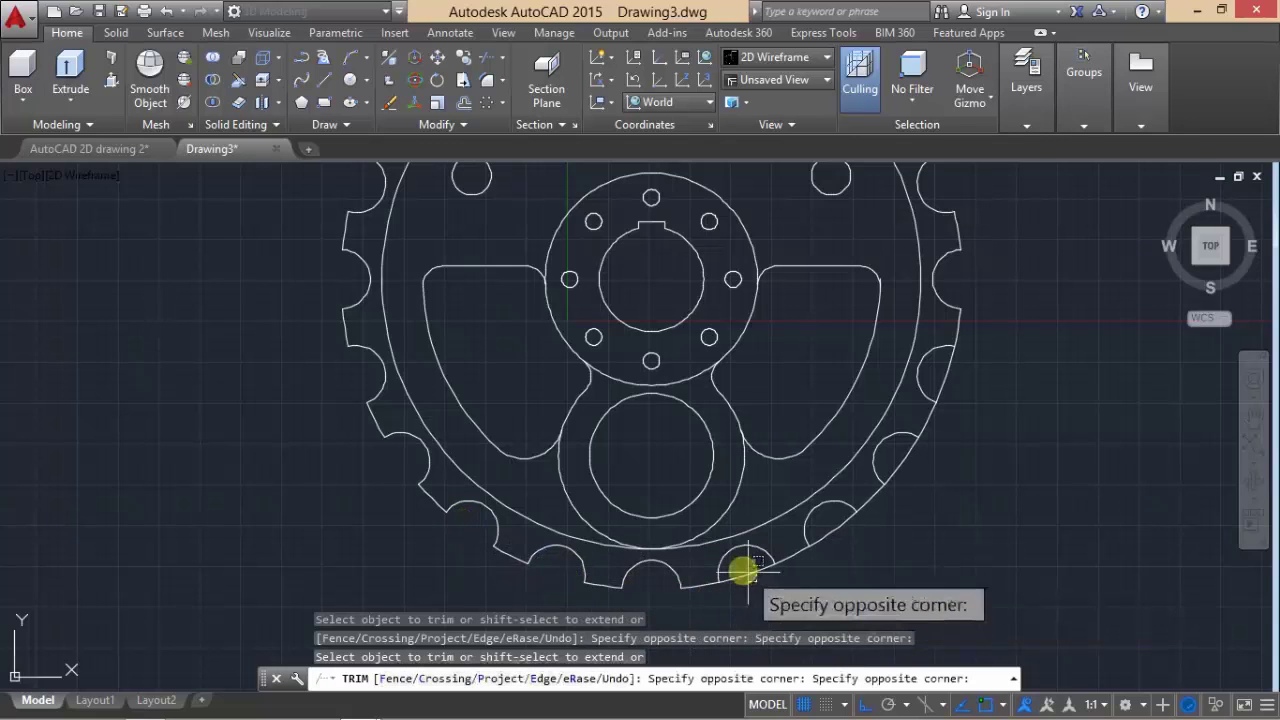
click(737, 569)
click(821, 540)
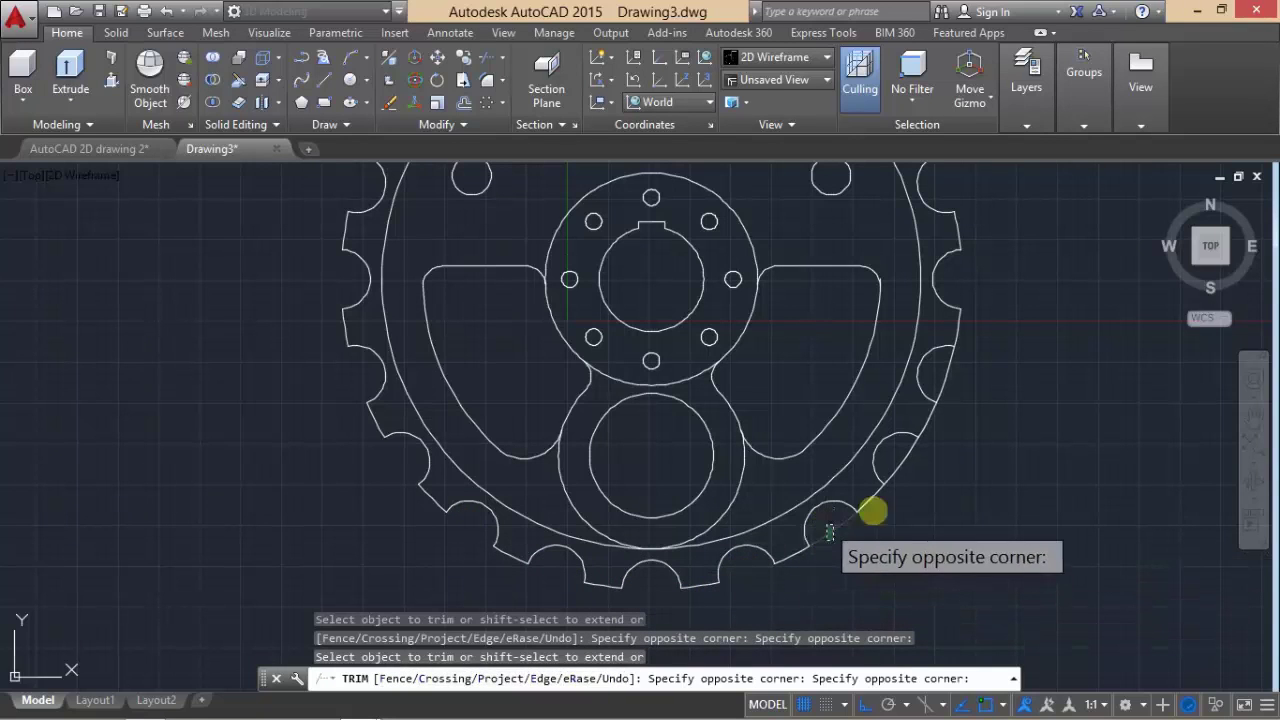
click(829, 528)
click(926, 472)
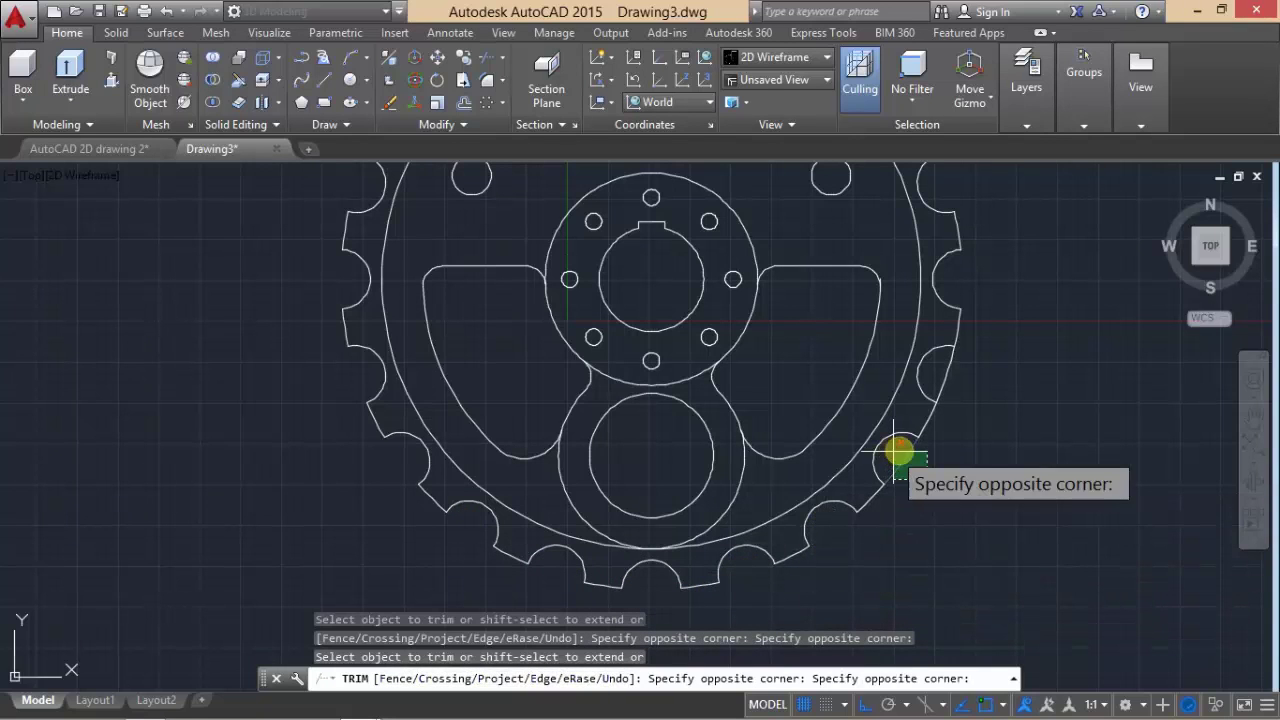
click(900, 450)
click(943, 375)
click(945, 378)
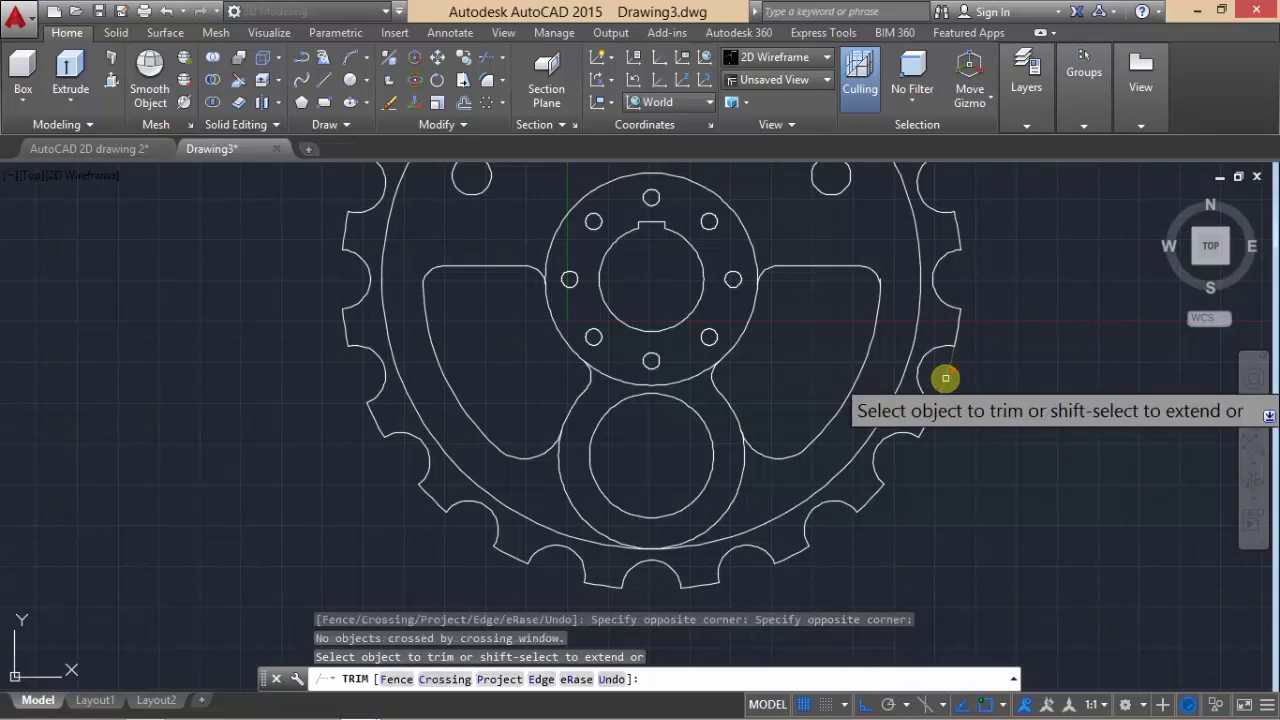
scroll(770, 375, down, 3)
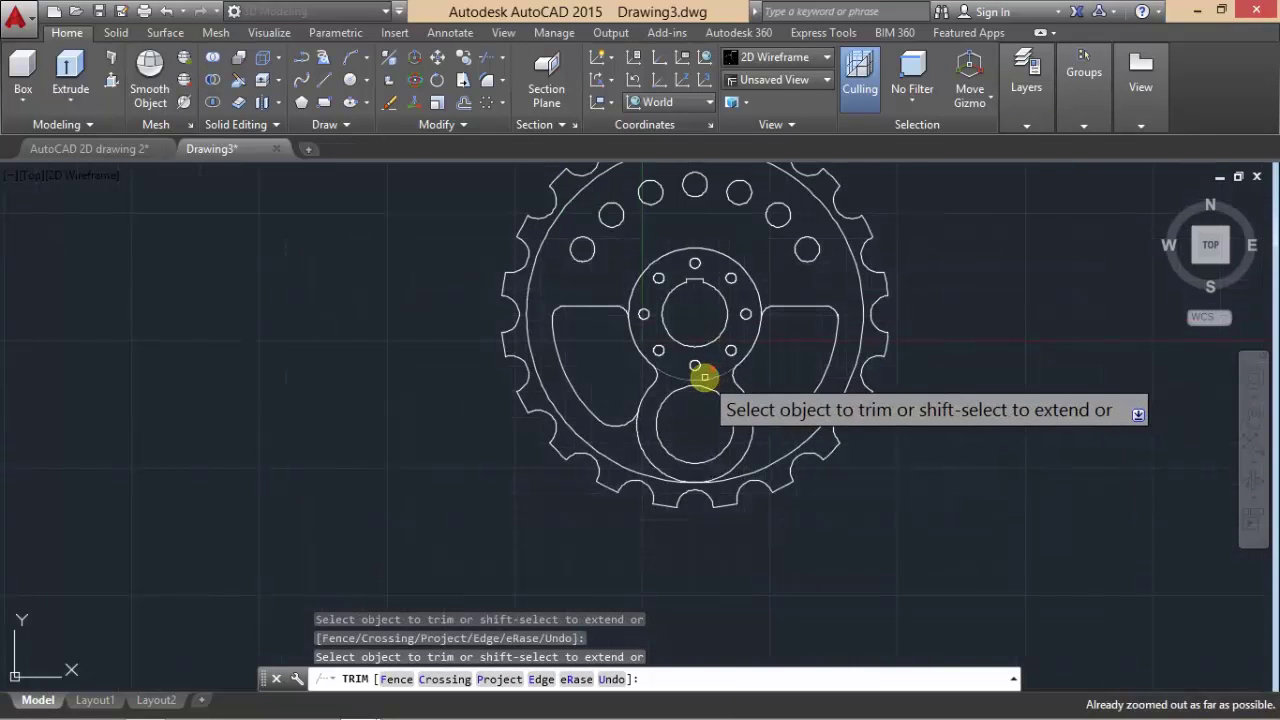
- End trimming and centre the whole sprocket in view using Zoom Extents
key(Return)
middle_drag(706, 317, 645, 389)
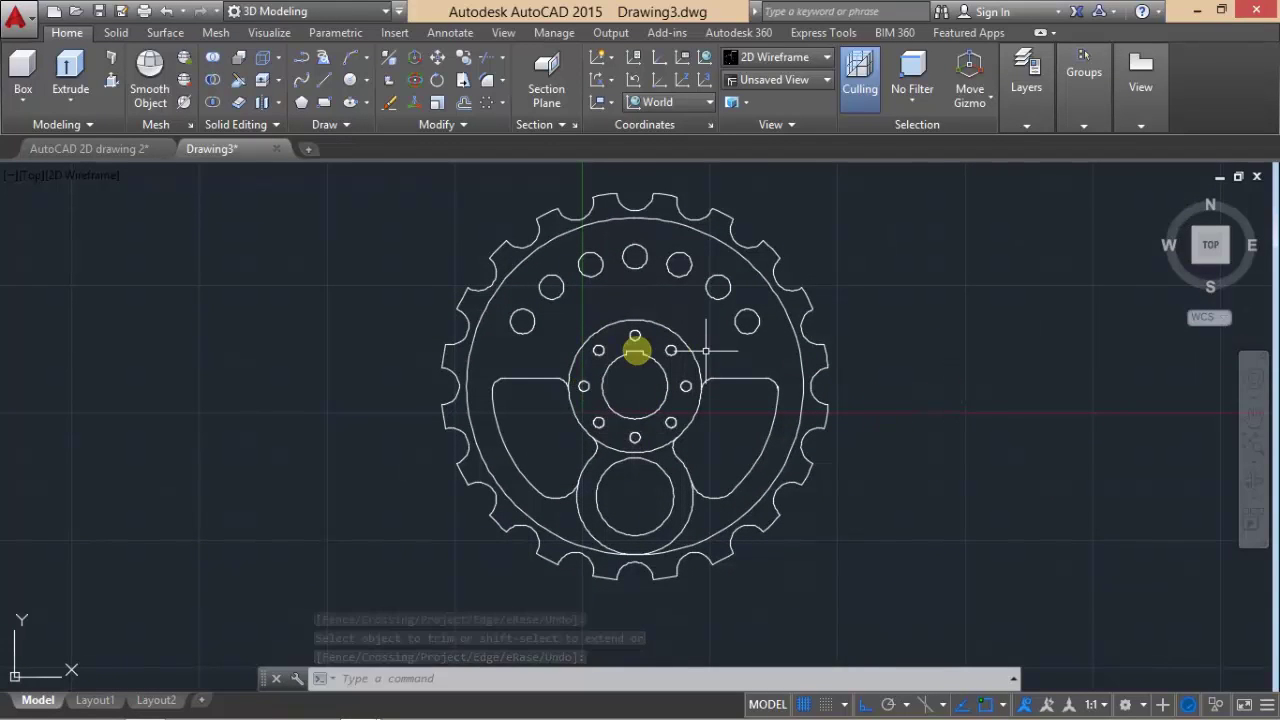
scroll(632, 306, up, 2)
scroll(690, 311, down, 2)
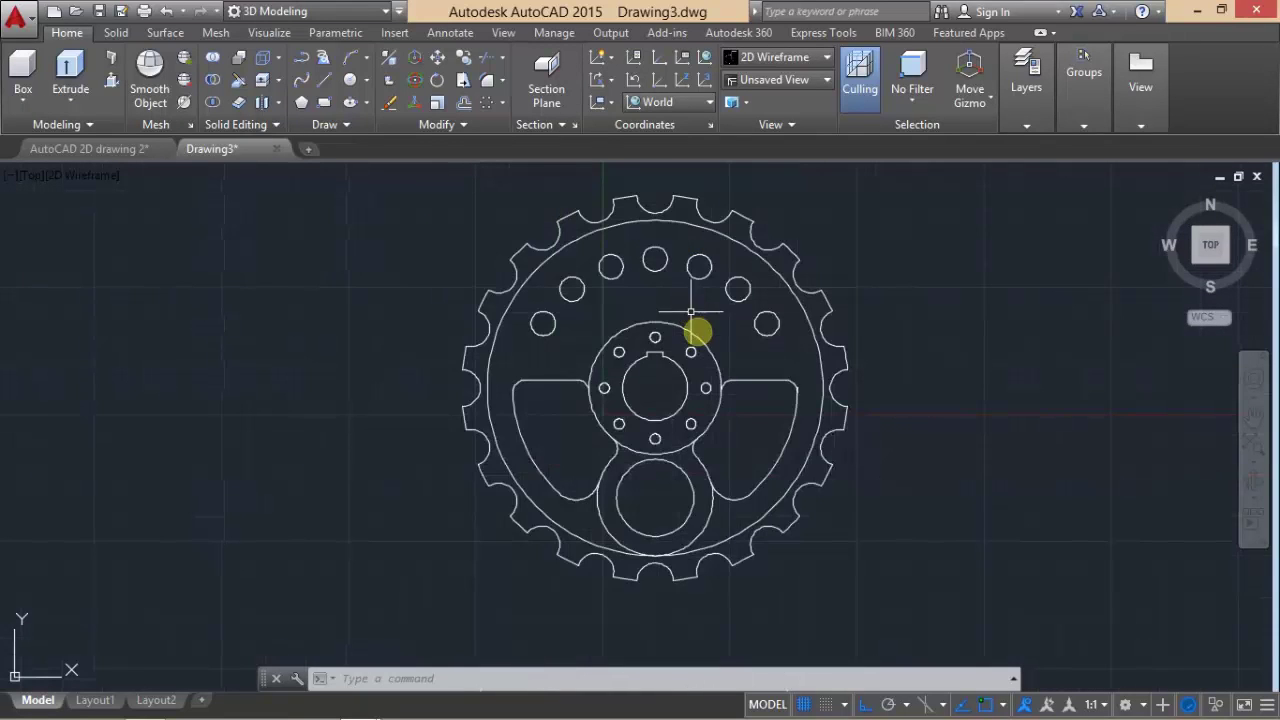
mouse_move(694, 334)
middle_down()
mouse_move(652, 352)
mouse_move(647, 378)
middle_up()
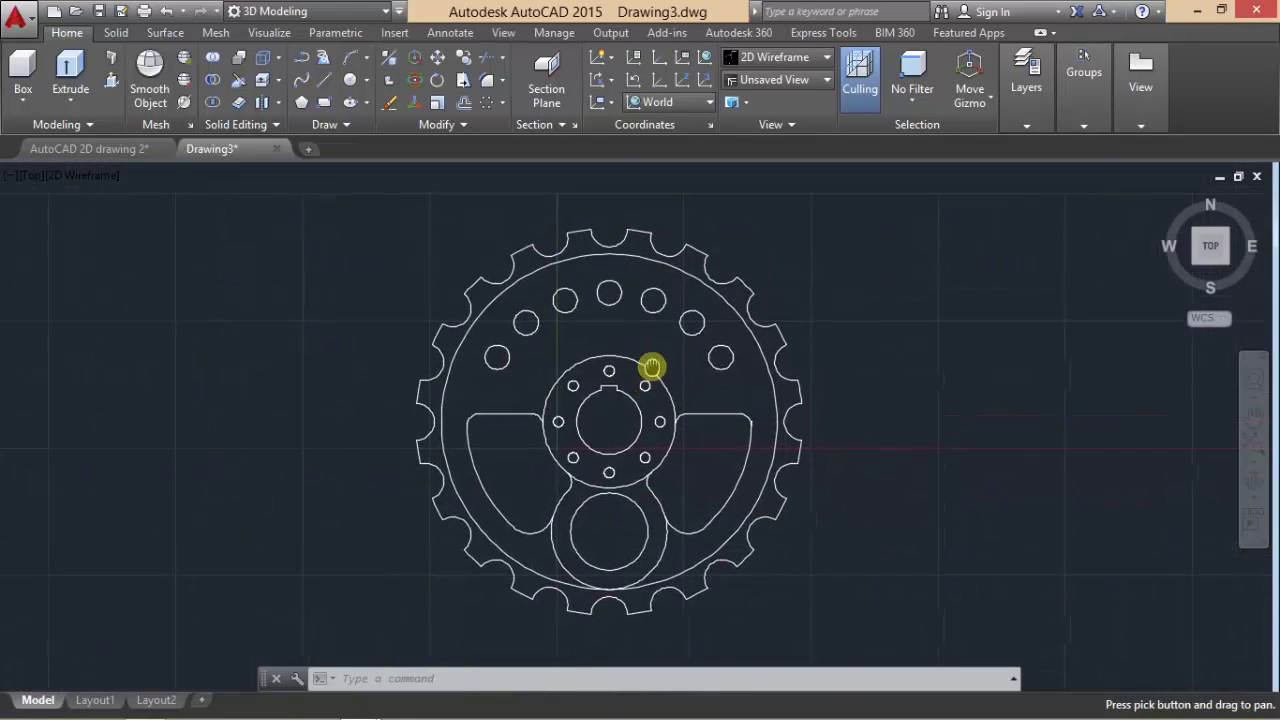
click(1254, 445)
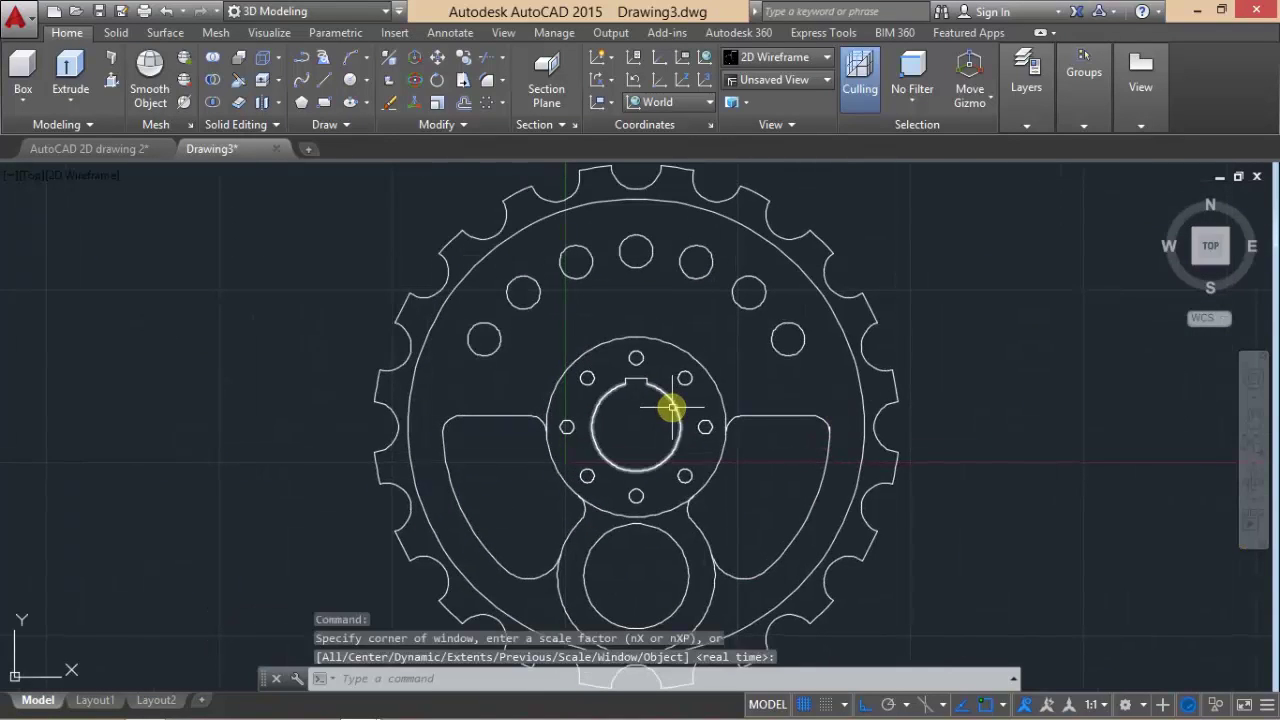
scroll(671, 410, down, 2)
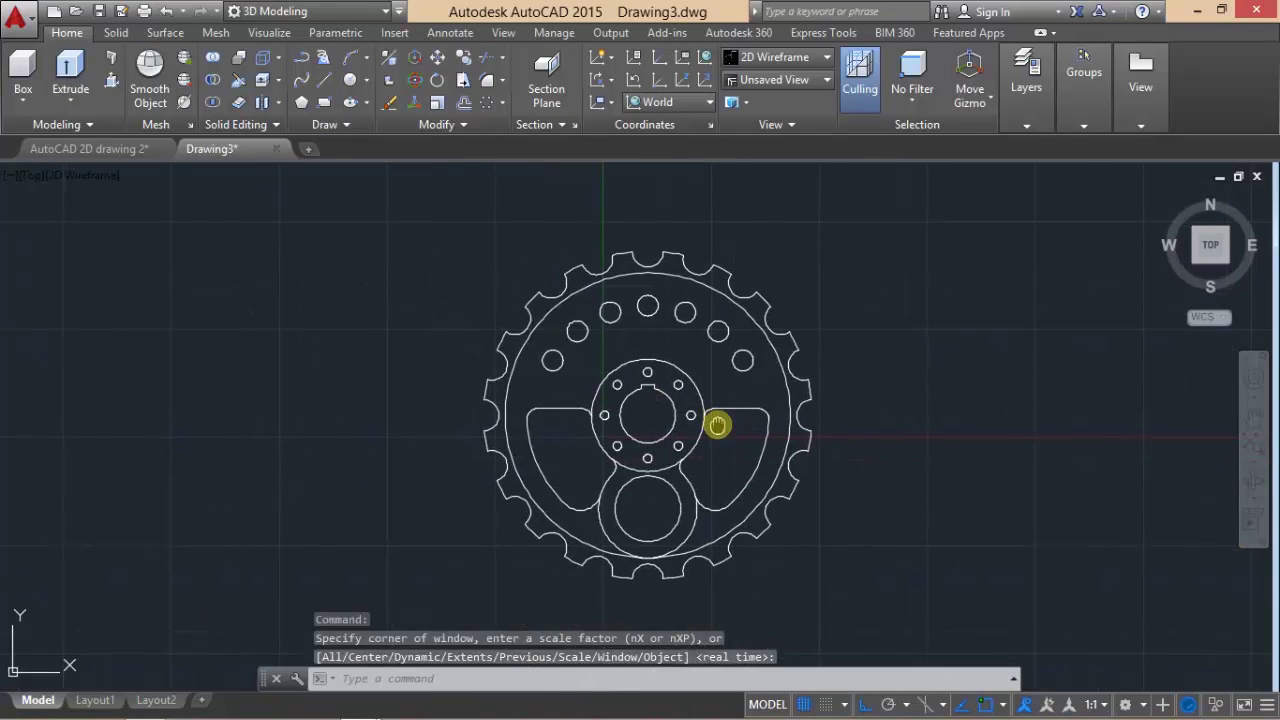
middle_drag(714, 423, 686, 398)
scroll(686, 399, down, 2)
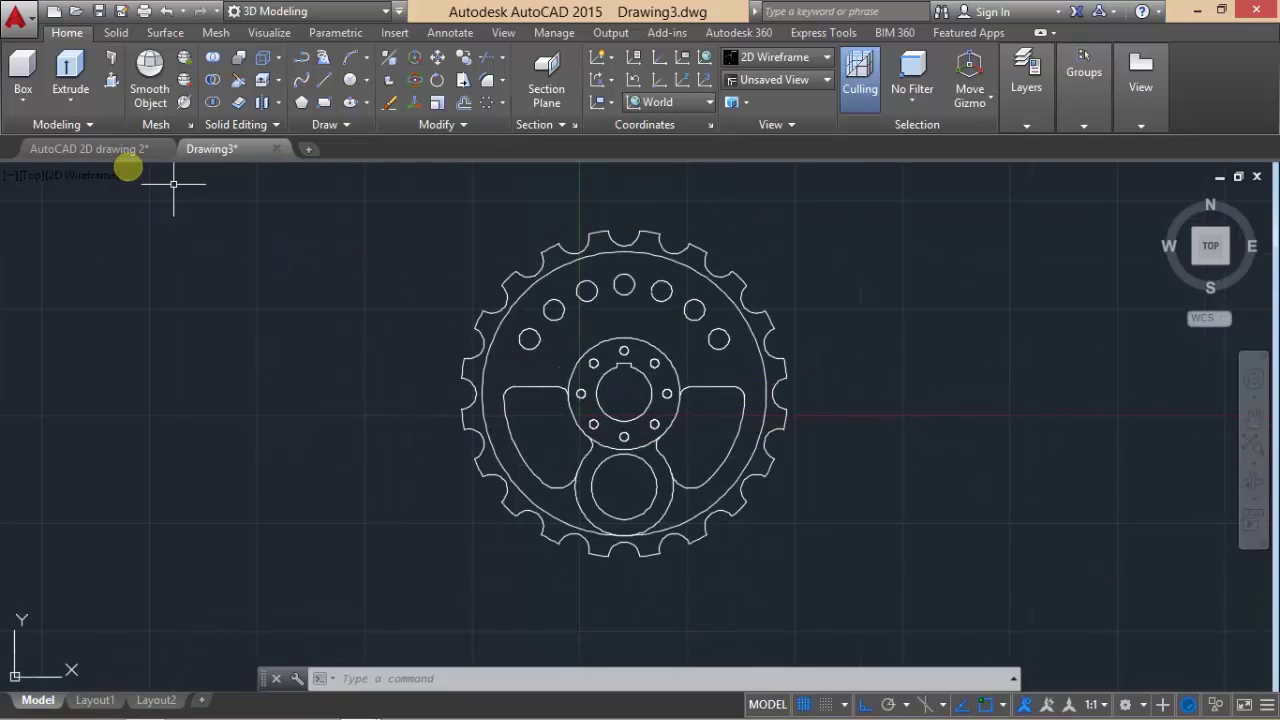
- Check the sprocket against the reference drawing, then zoom Drawing3 to extents
click(110, 148)
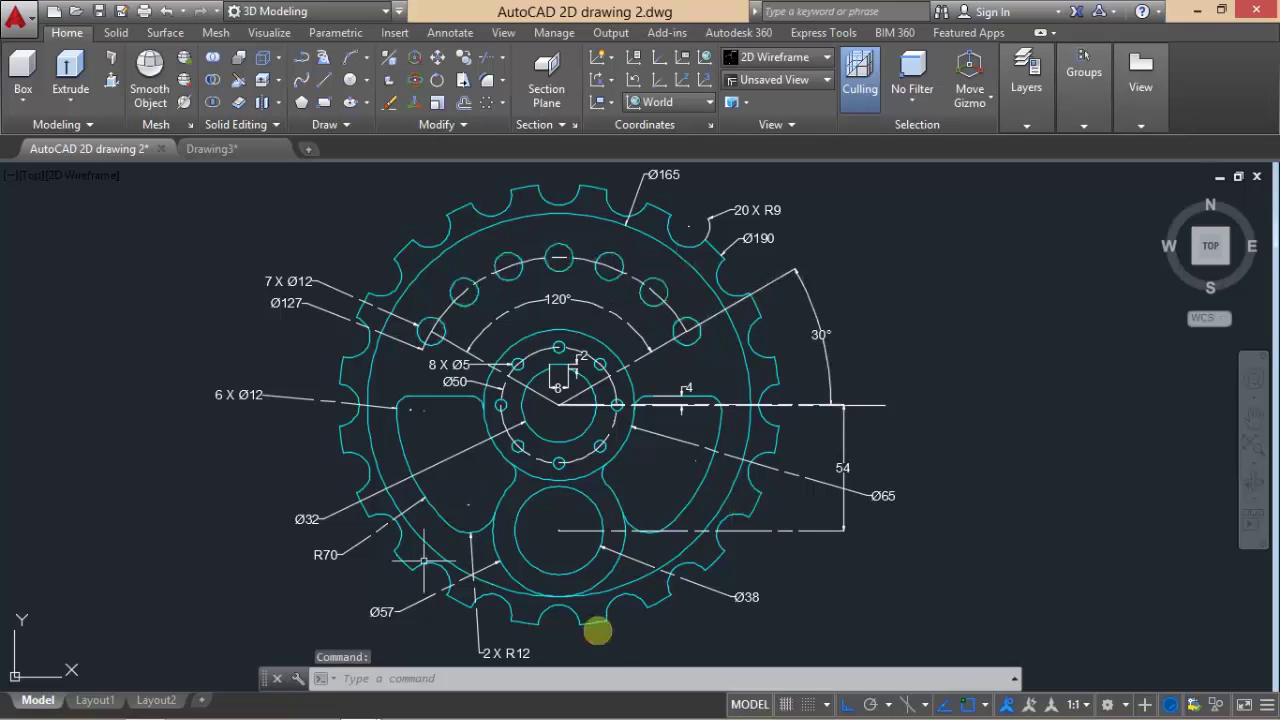
click(210, 148)
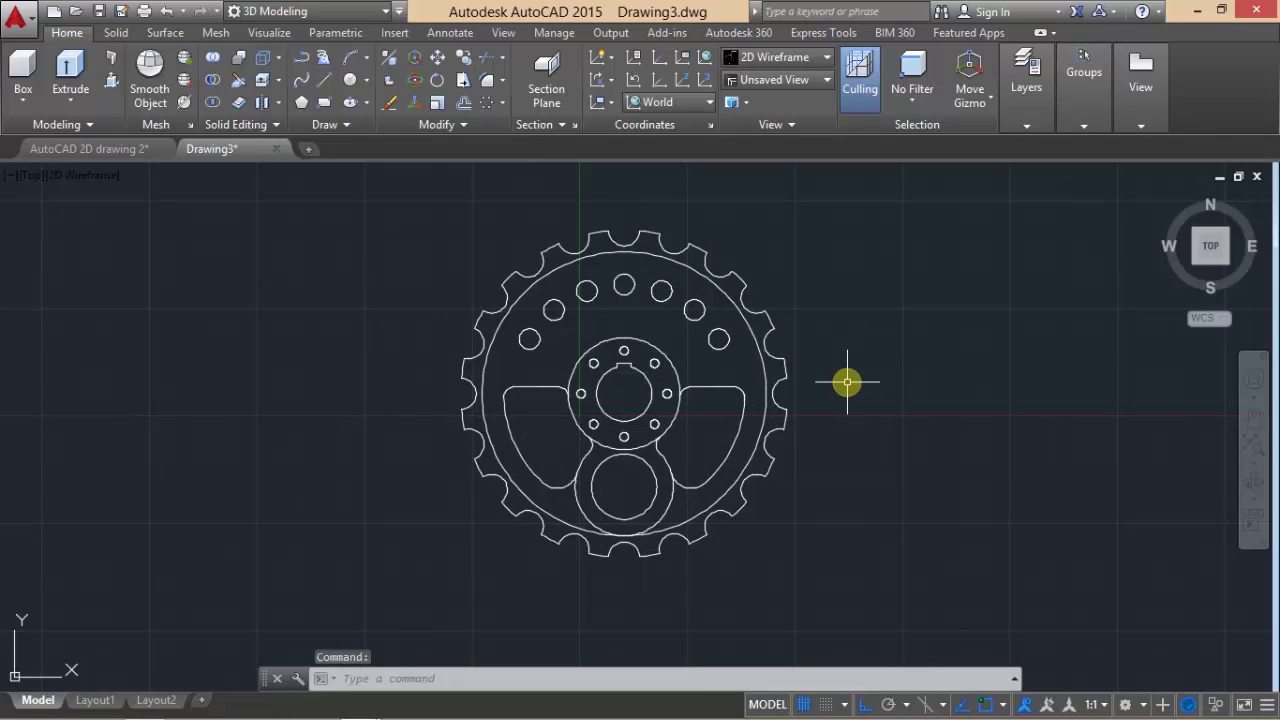
scroll(847, 381, up, 2)
scroll(847, 381, down, 2)
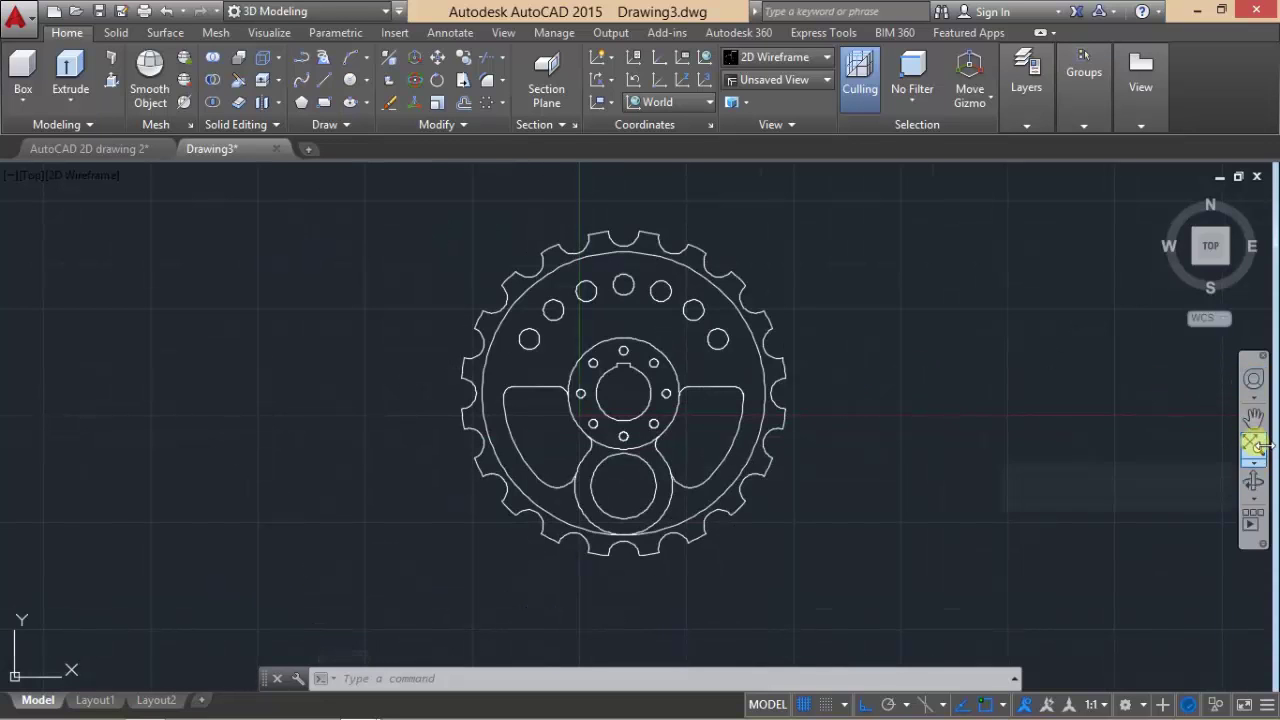
click(1252, 443)
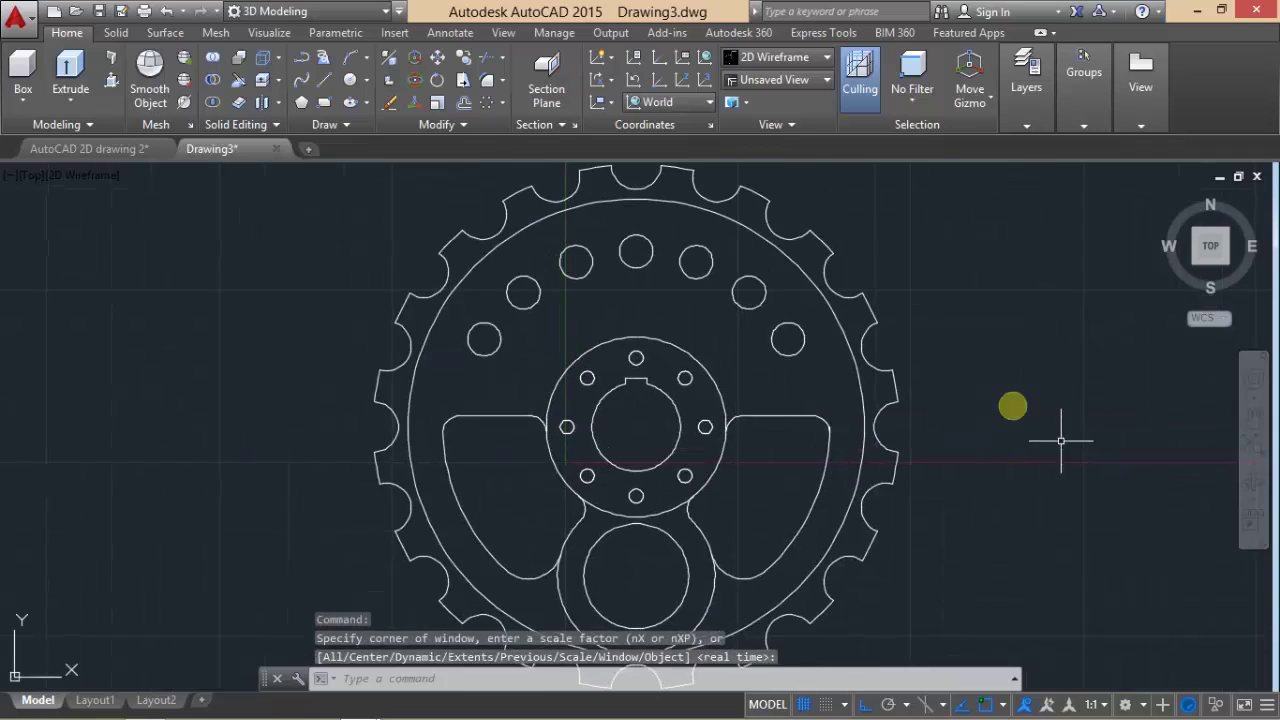